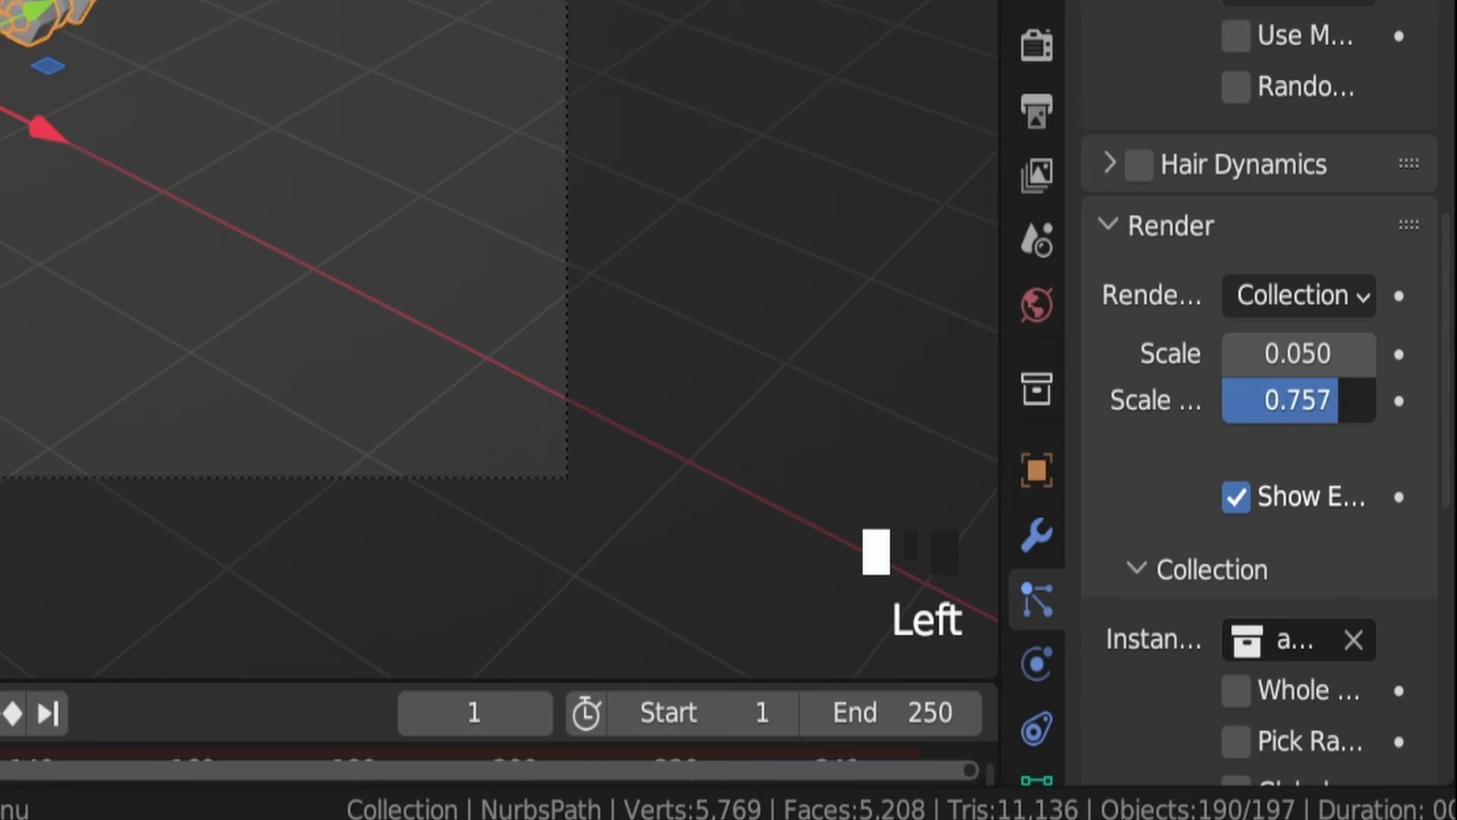
# Set the scale randomness of the strand's particle system to 0.900
pyautogui.click(0, 0)
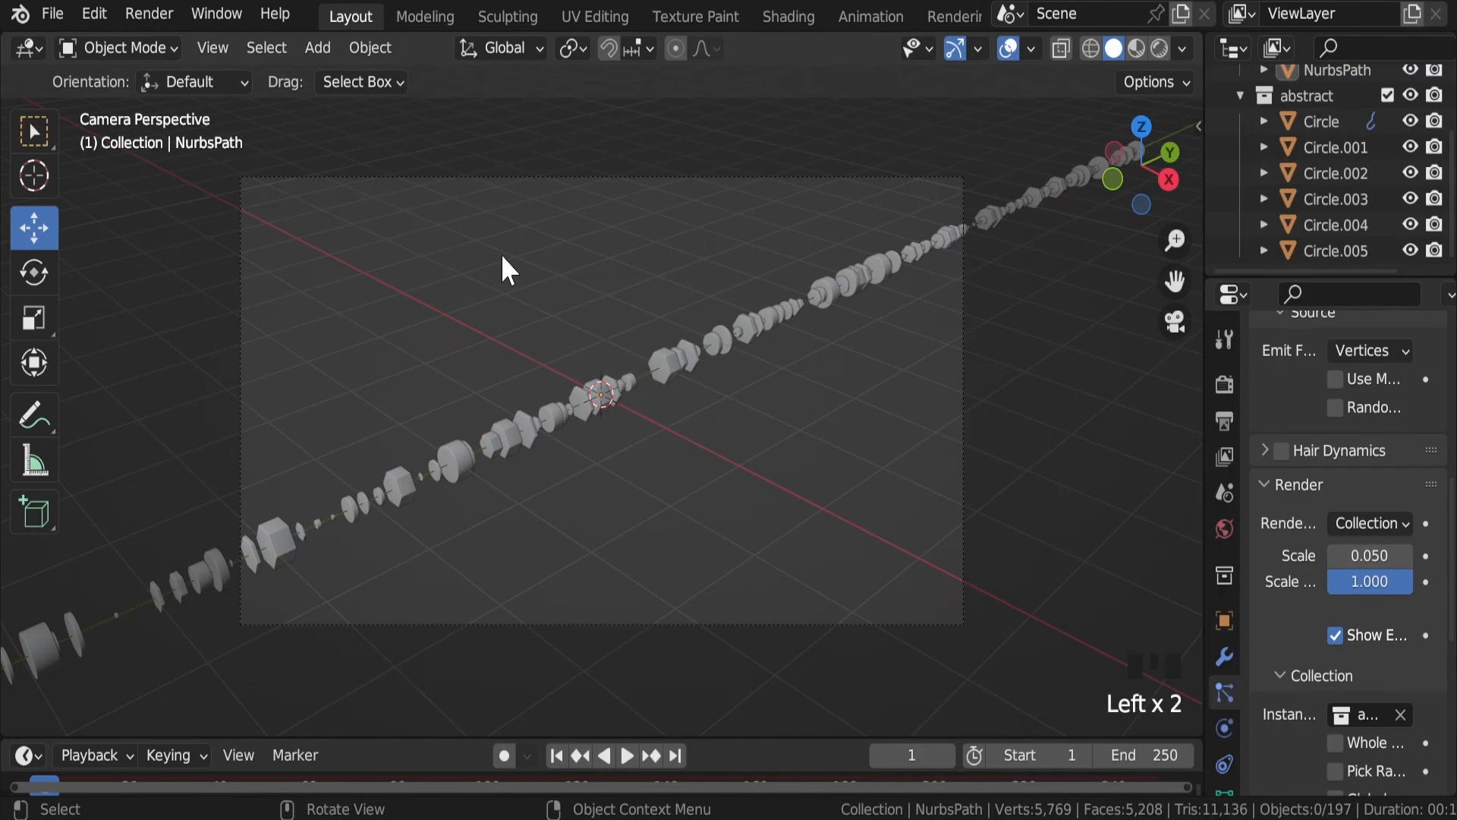
pyautogui.scroll(11, 503, 256)
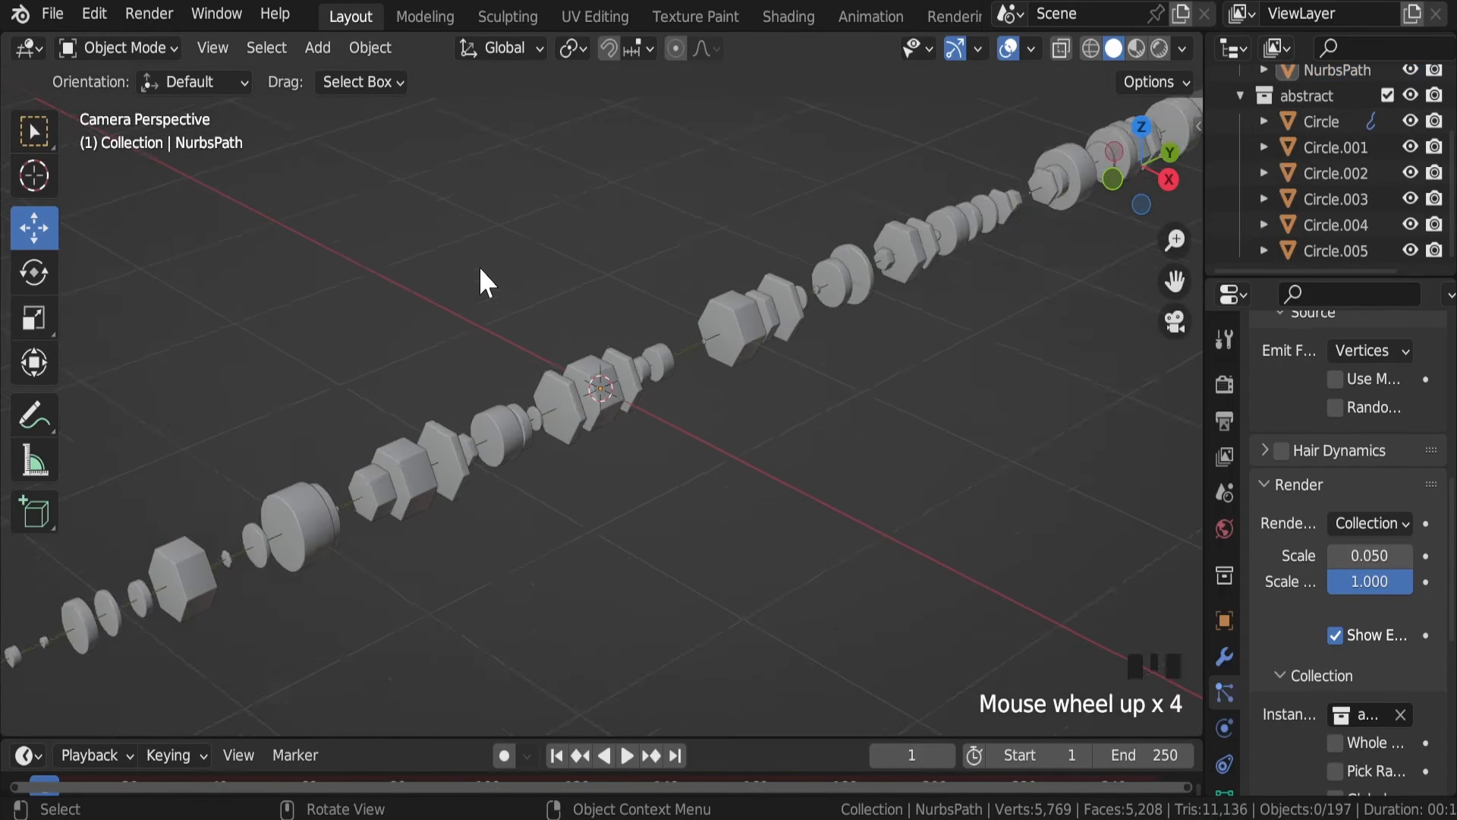
pyautogui.scroll(-5, 486, 258)
pyautogui.scroll(-3, 488, 265)
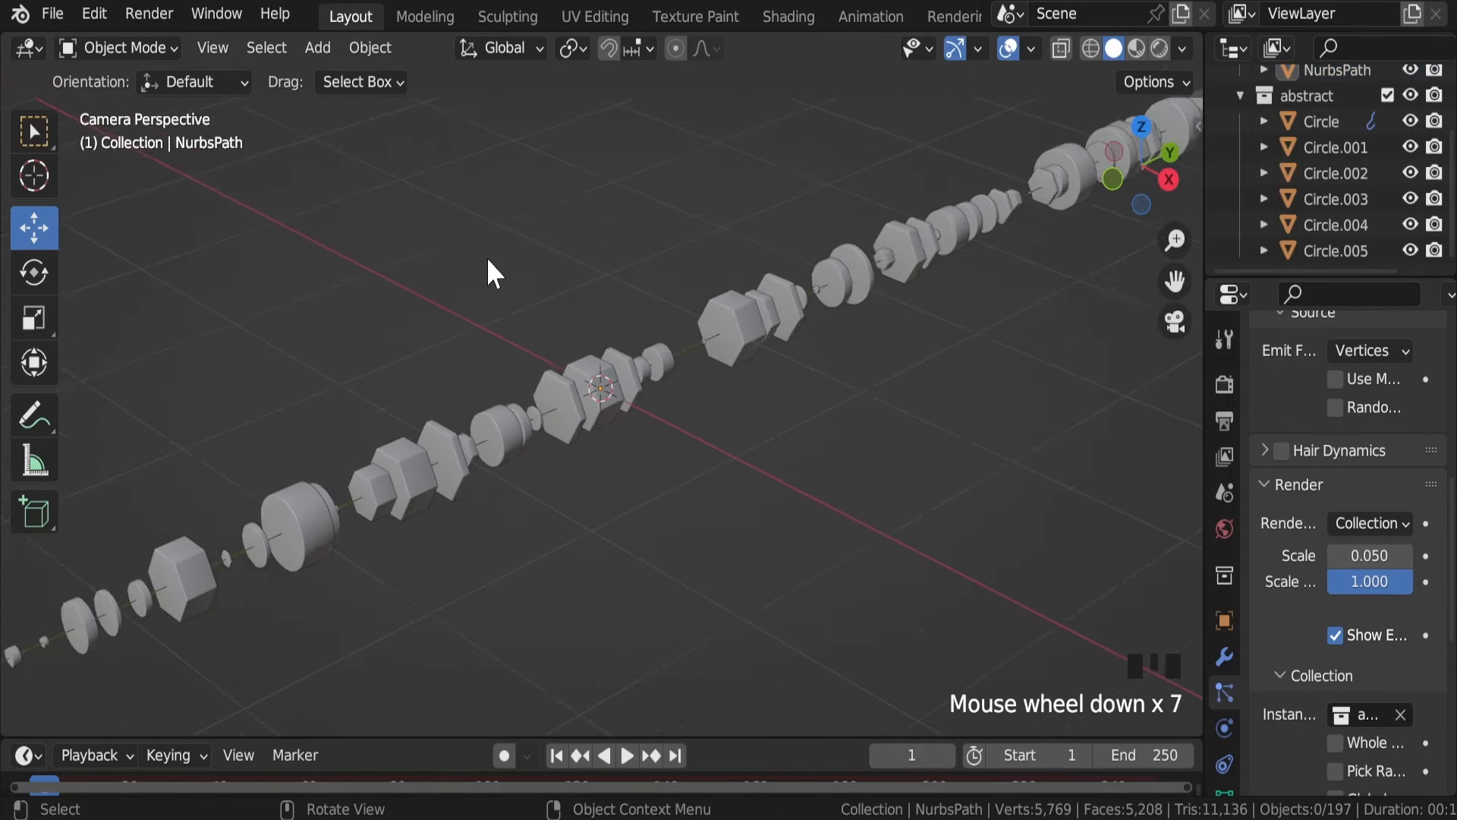
pyautogui.click(1337, 400)
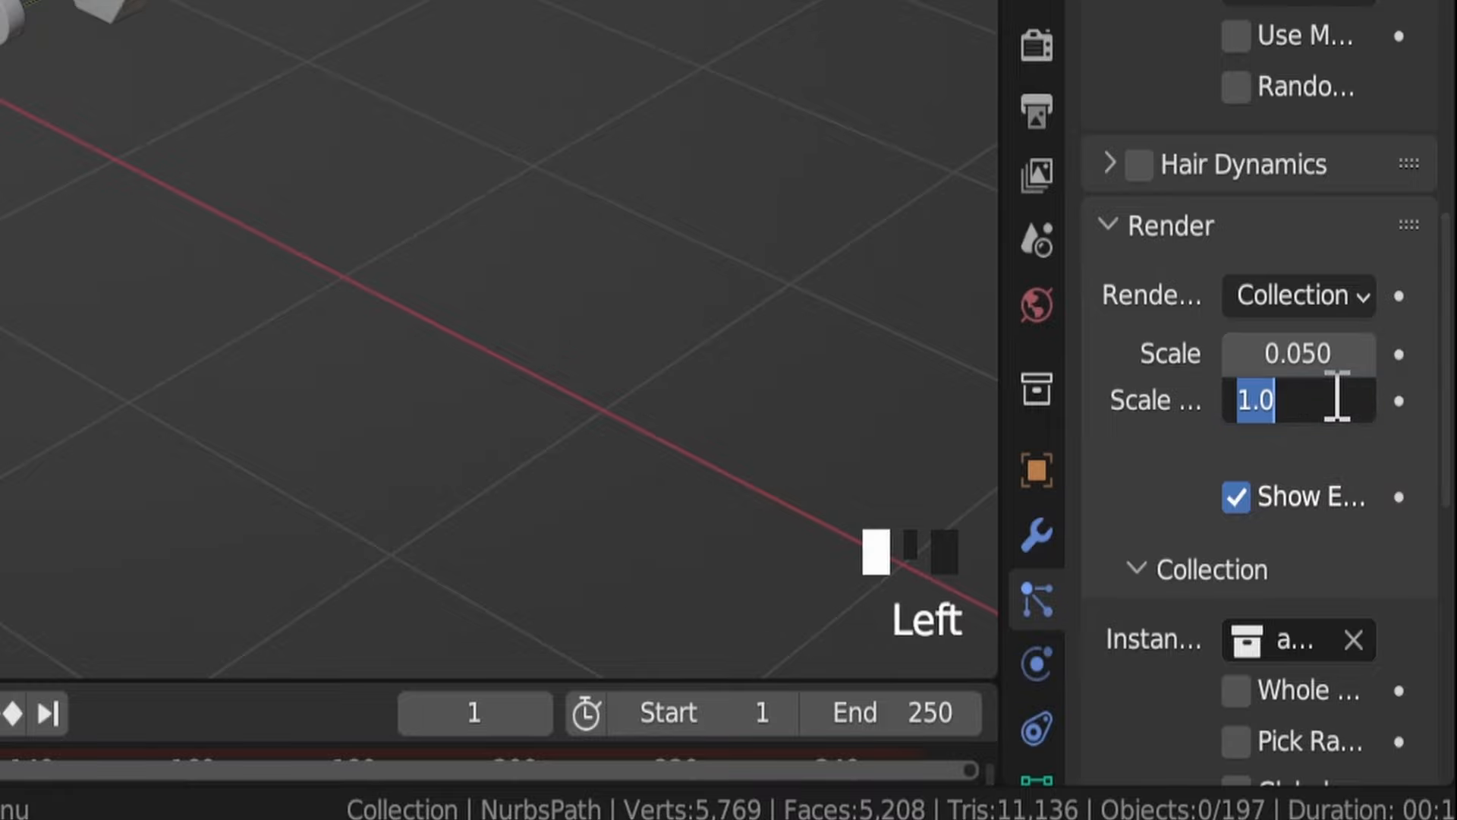
pyautogui.press('Return')
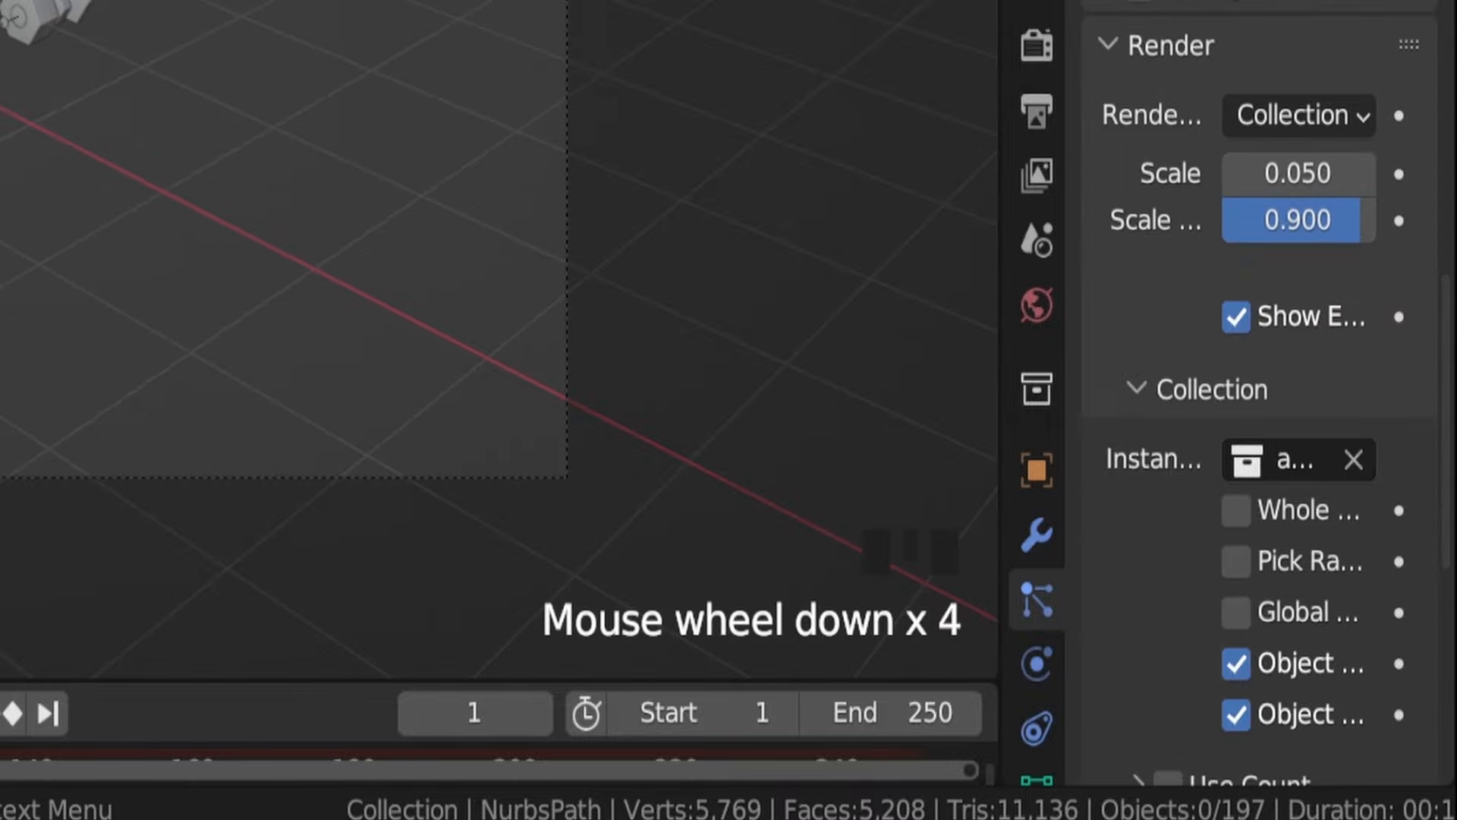
# Change the camera's lens type to Orthographic with an orthographic scale of about 3.314, and save the file
pyautogui.click(566, 228)
pyautogui.click(1037, 663)
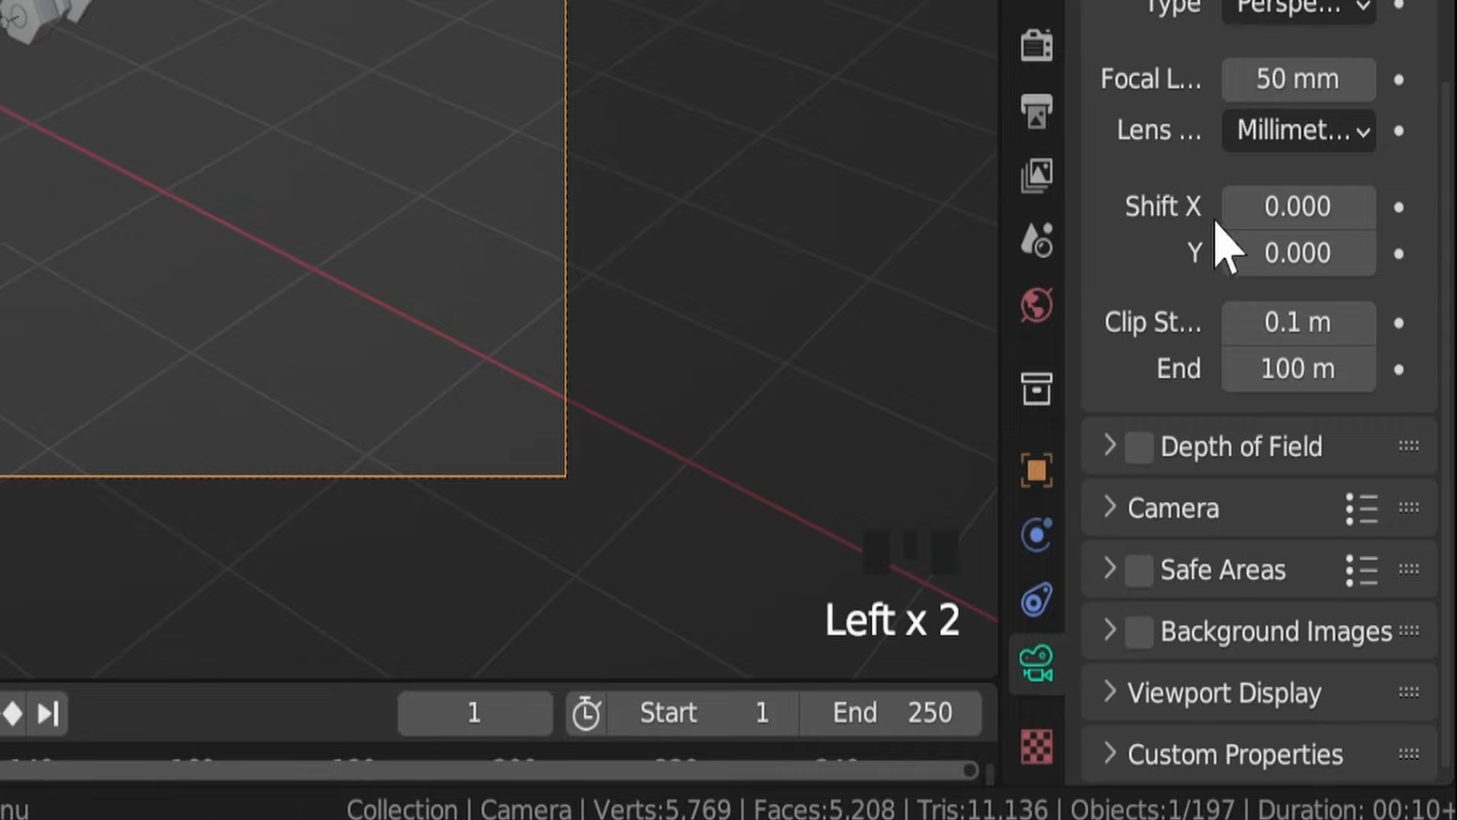
pyautogui.scroll(3, 1214, 227)
pyautogui.click(1282, 183)
pyautogui.click(1235, 289)
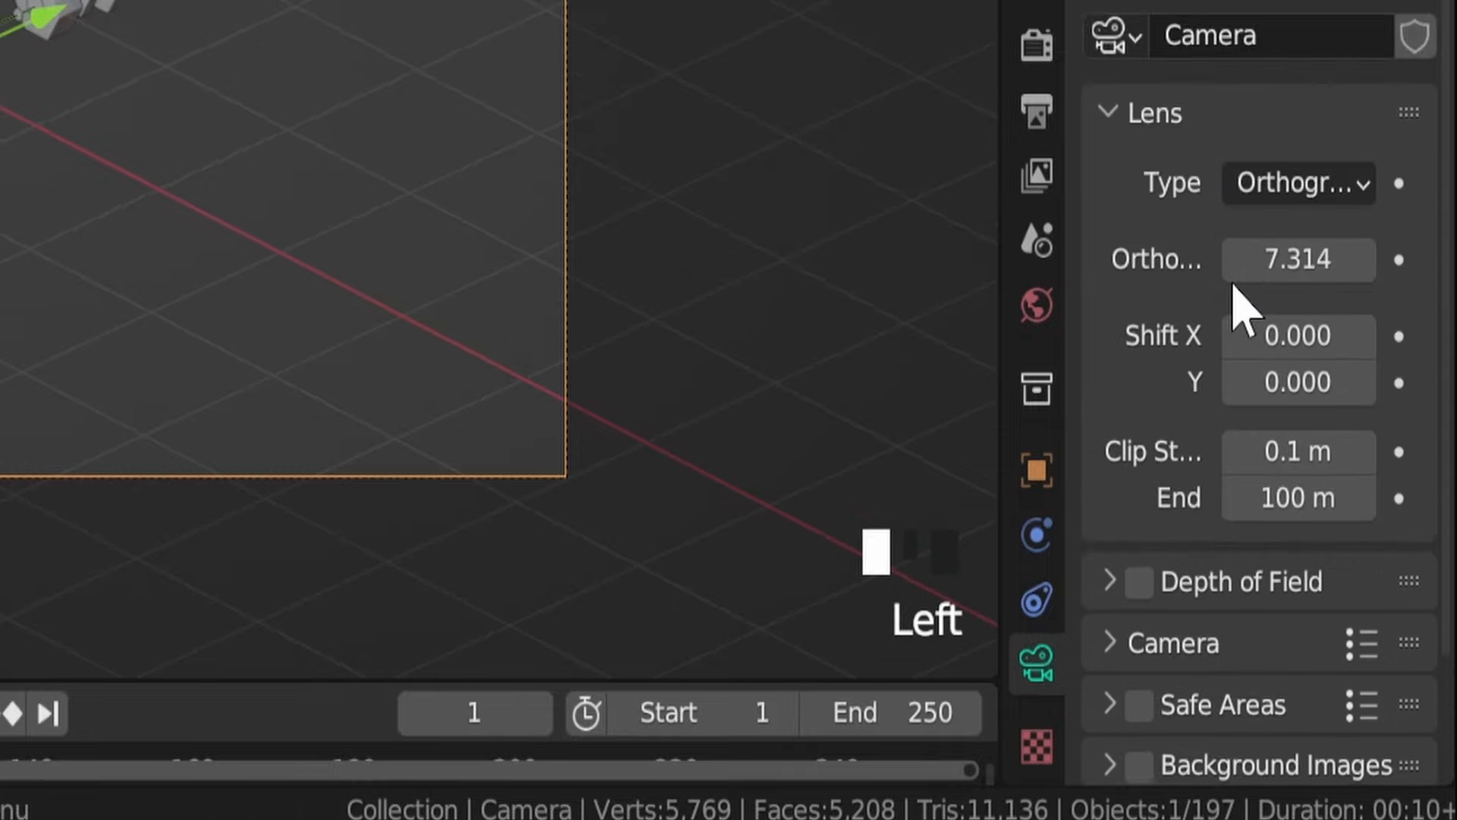
pyautogui.moveTo(1273, 261); pyautogui.dragTo(1121, 262)
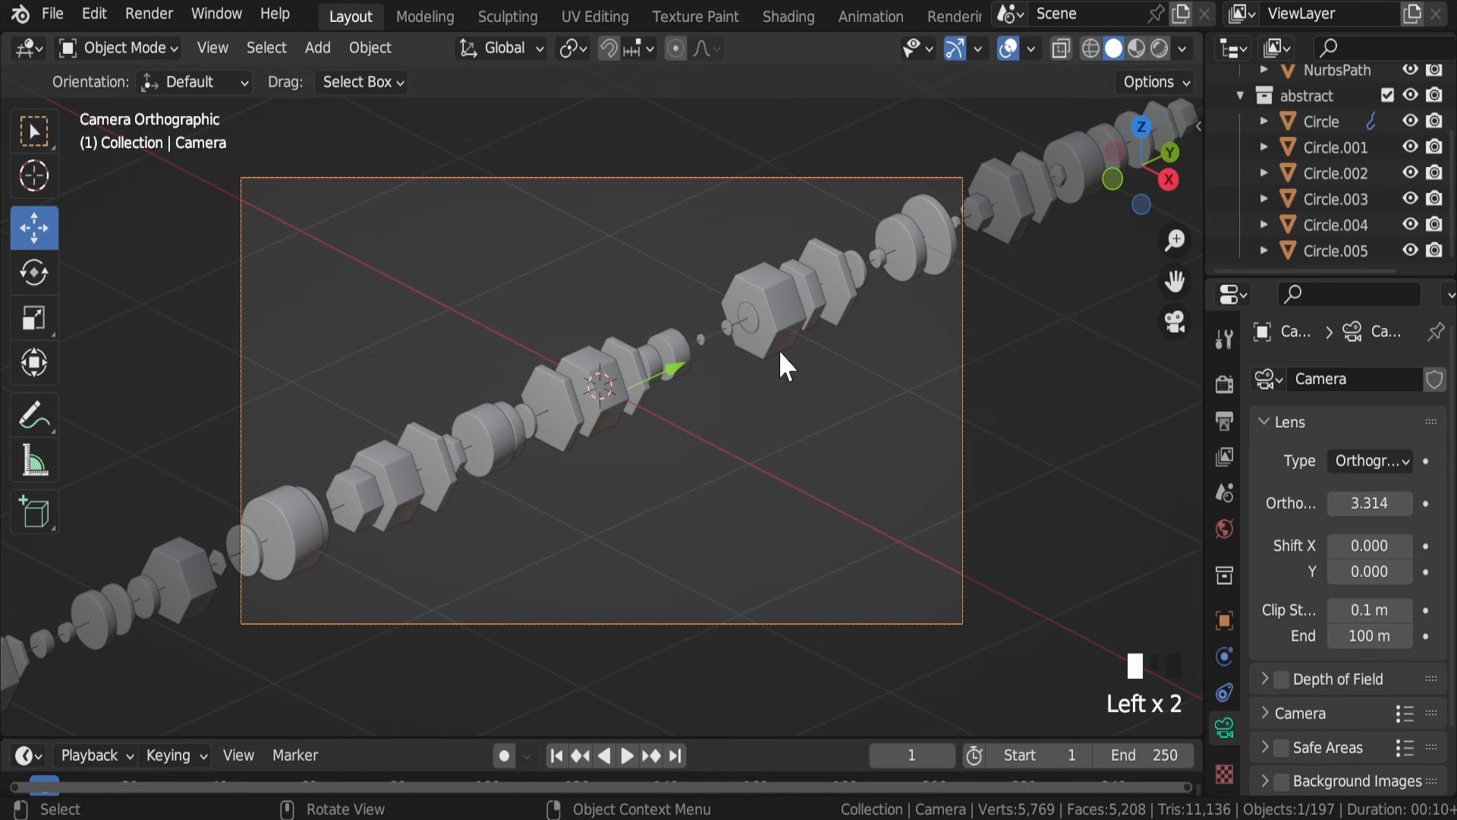
pyautogui.scroll(1, 530, 379)
pyautogui.hotkey('ctrl', 's')
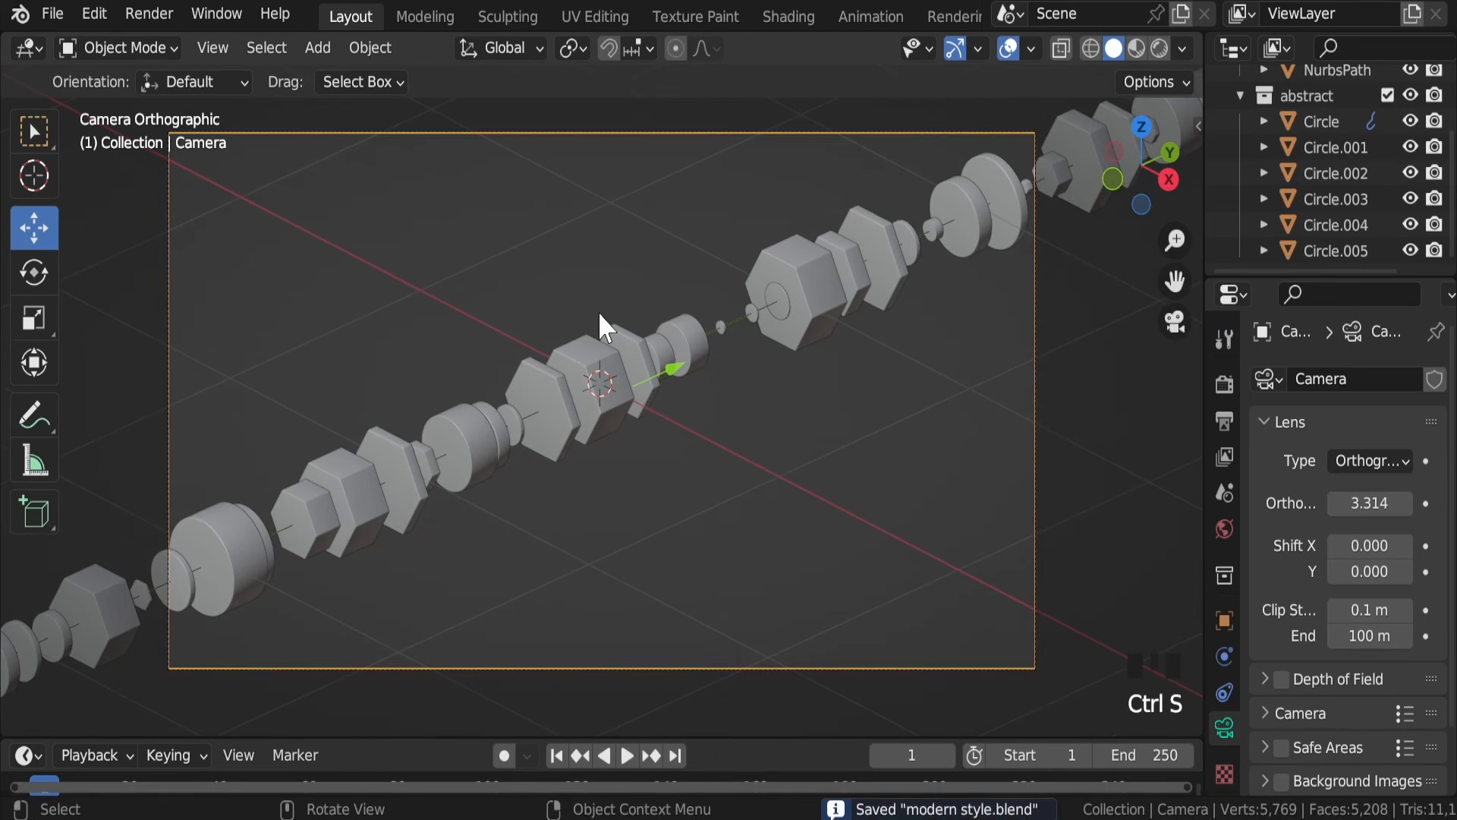
# Duplicate the particle strand and move the copy about 1.46 m along X and about -5.56 m along Y
pyautogui.scroll(-2, 644, 390)
pyautogui.click(636, 368)
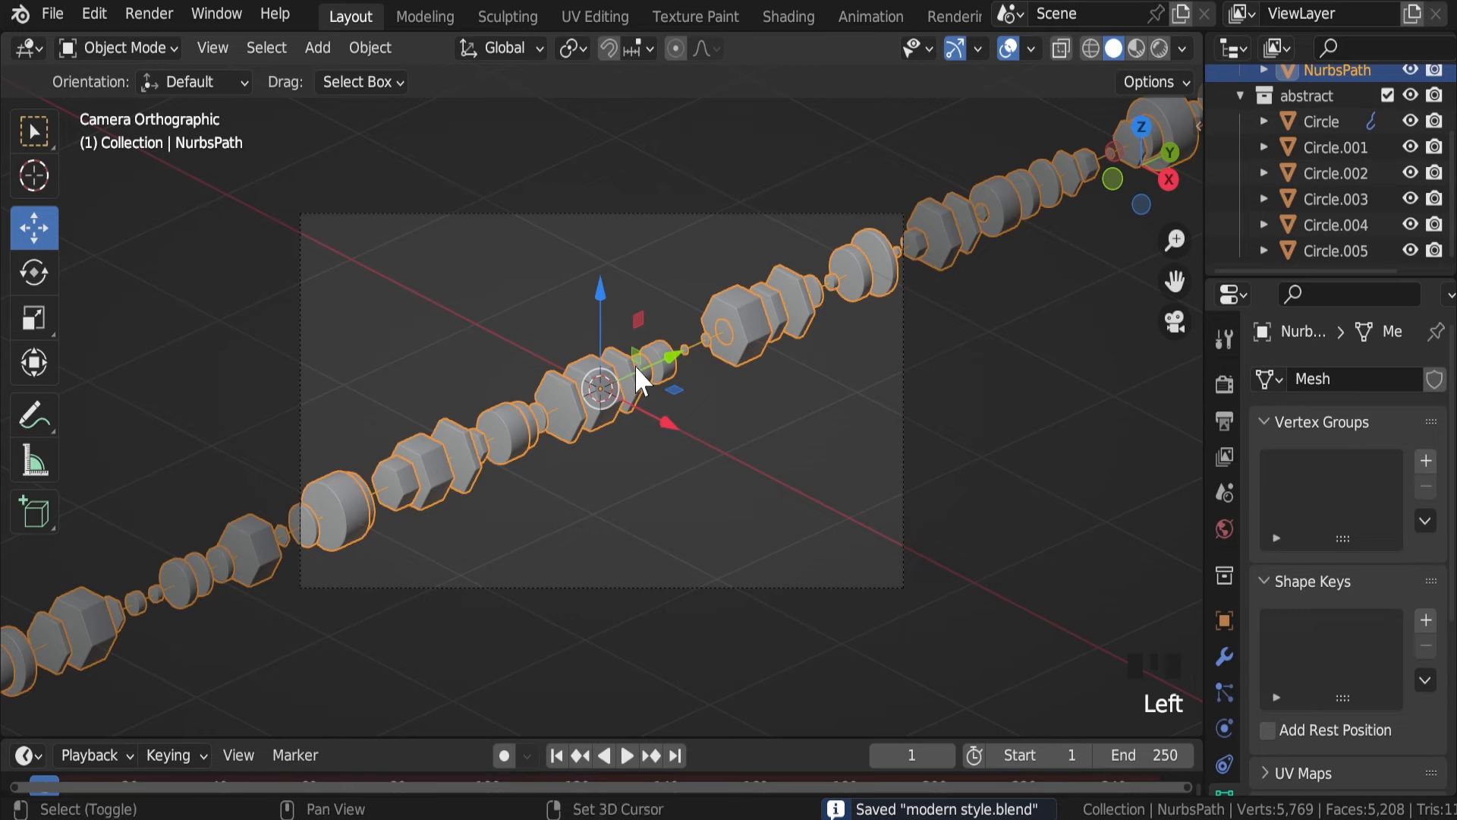
pyautogui.hotkey('shift', 'd')
pyautogui.rightClick(658, 417)
pyautogui.moveTo(660, 421); pyautogui.dragTo(827, 594)
pyautogui.scroll(-5, 861, 444)
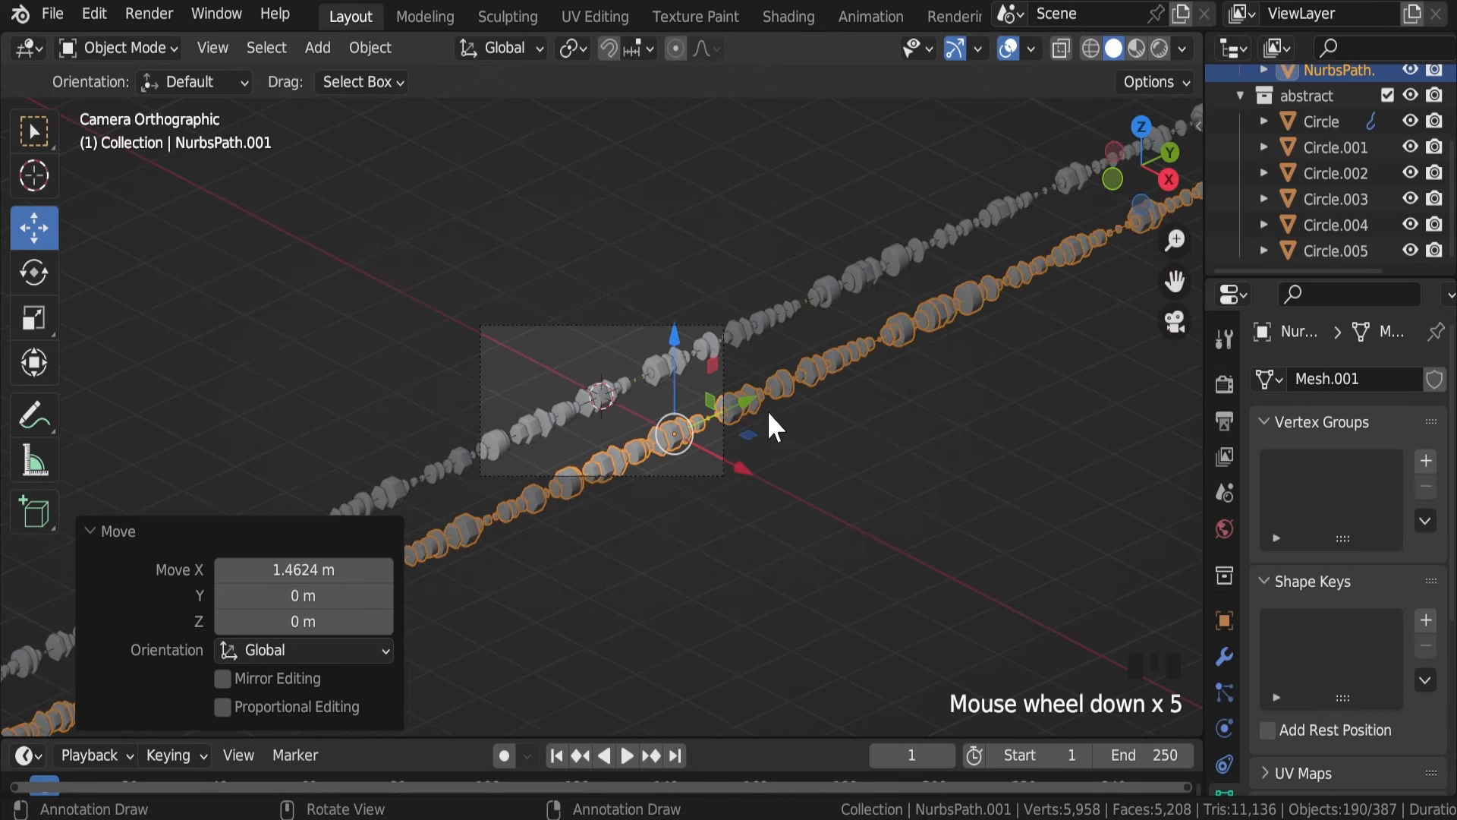
pyautogui.moveTo(750, 396); pyautogui.dragTo(338, 576)
pyautogui.scroll(5, 641, 461)
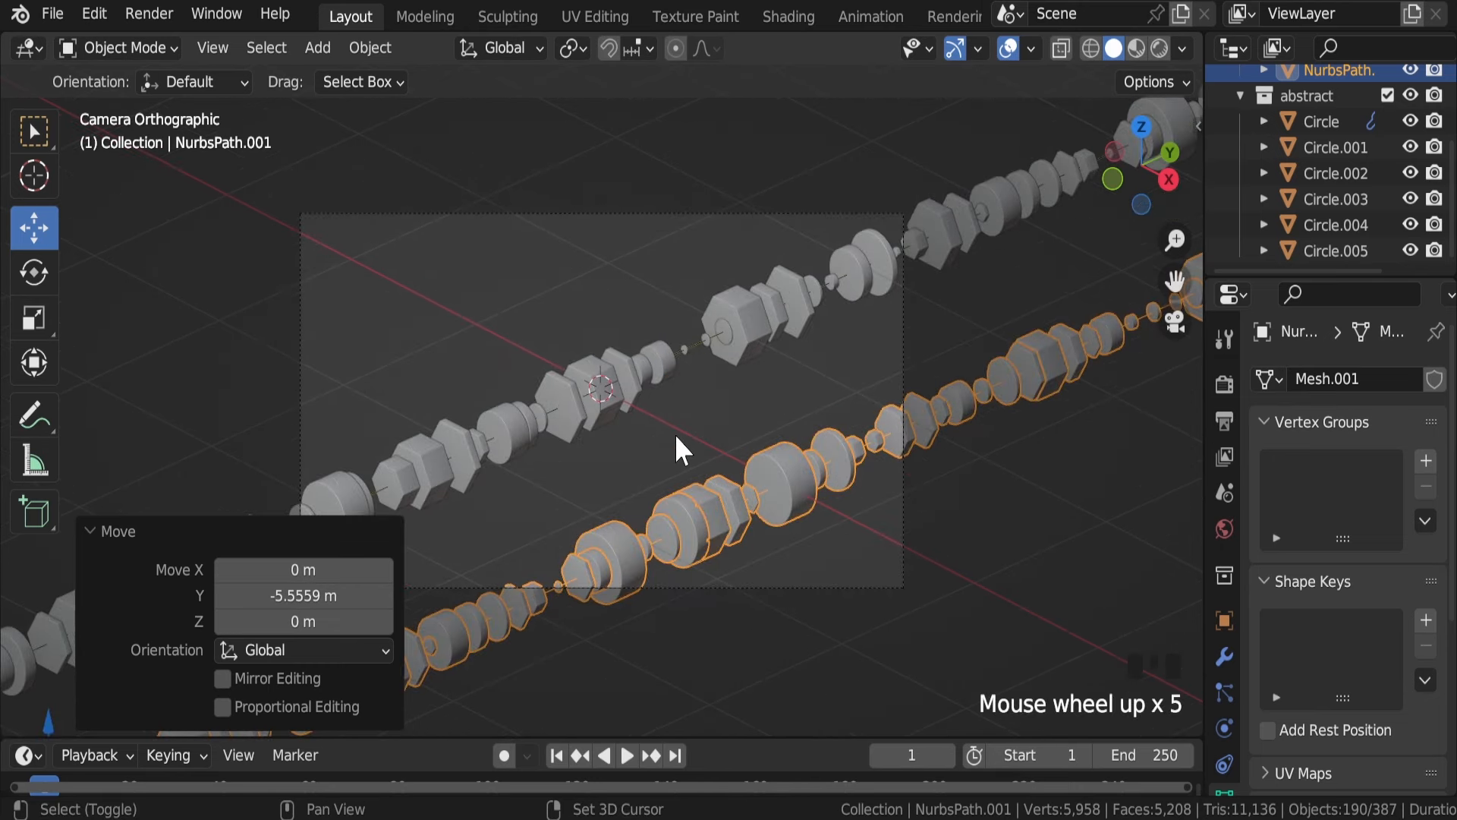
# Duplicate the offset strand, move the copy about -2.73 m along X and shift it forward along positive Y, then save the file
pyautogui.hotkey('shift', 'd')
pyautogui.scroll(-4, 726, 518)
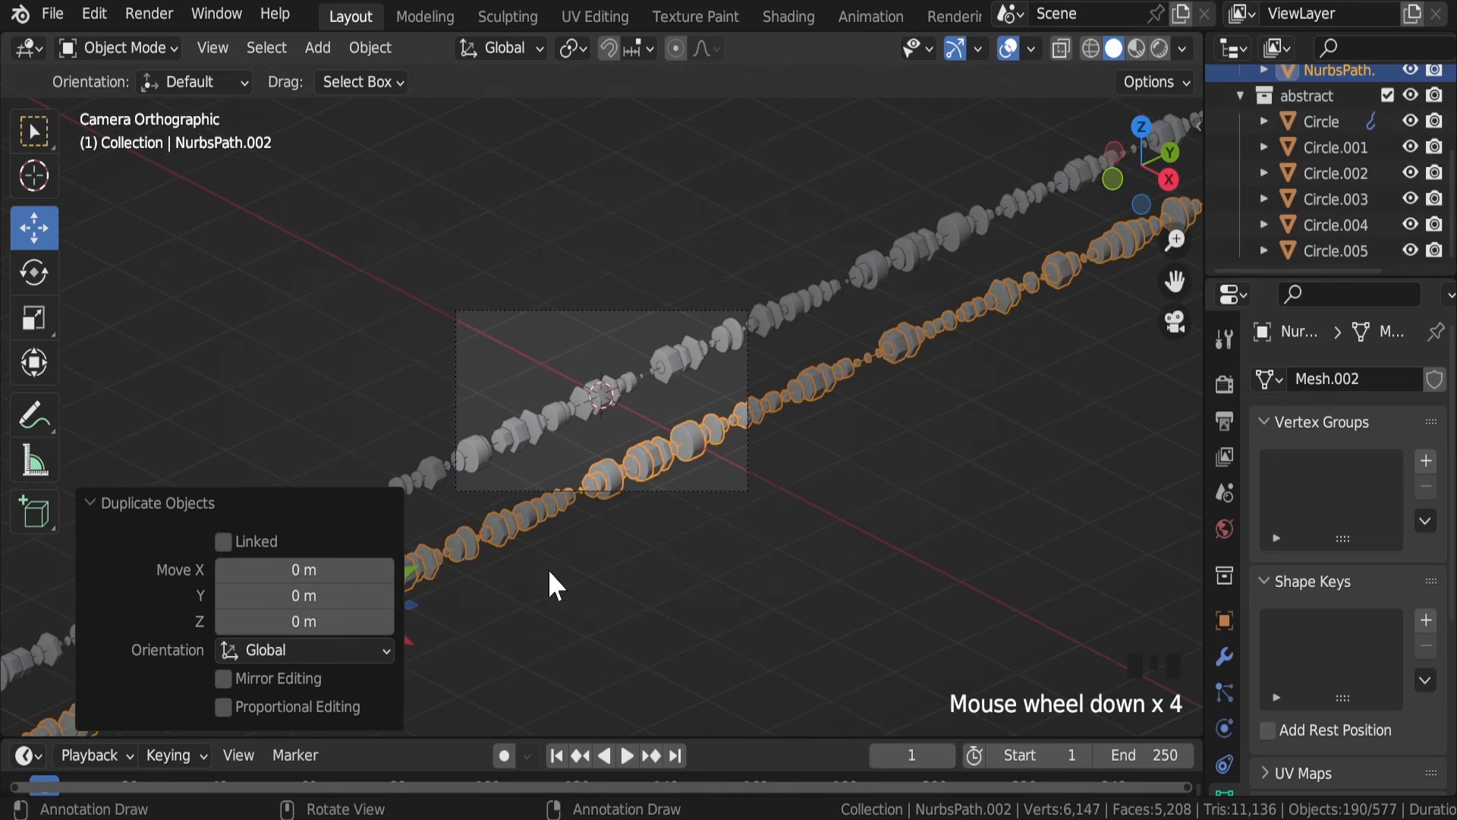
pyautogui.press('g')
pyautogui.press('x')
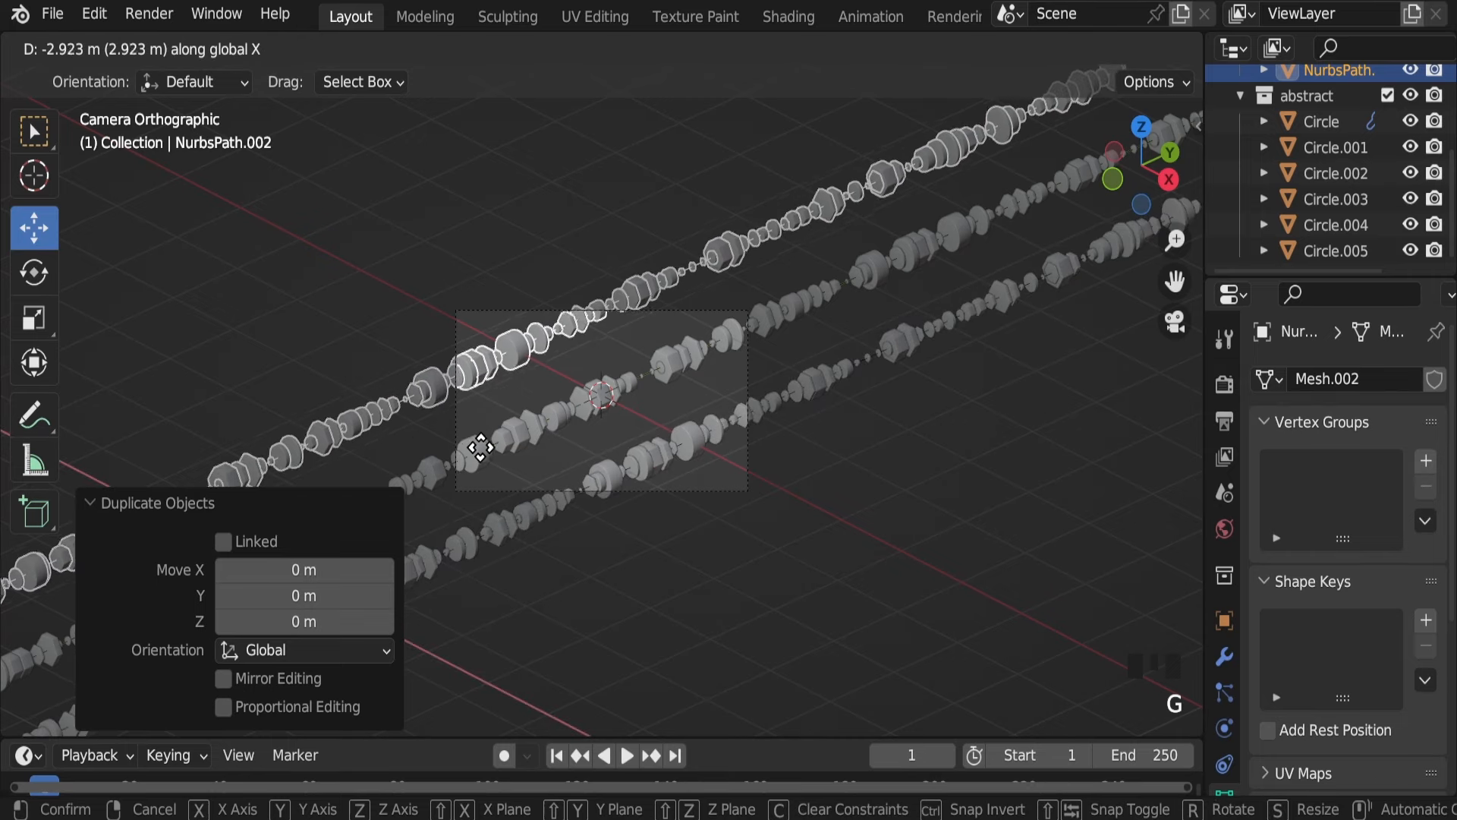
pyautogui.click(489, 465)
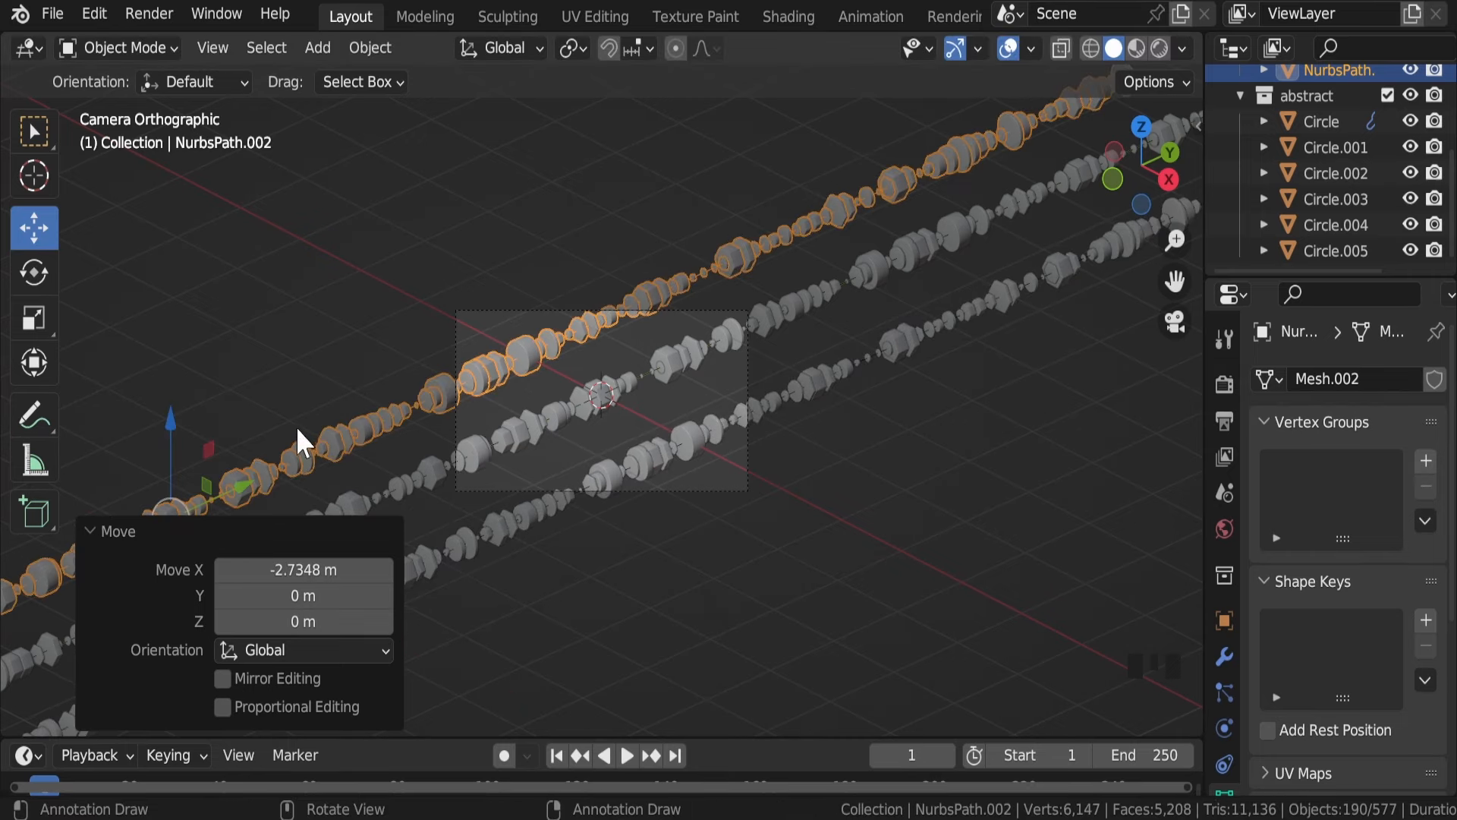
pyautogui.moveTo(245, 492); pyautogui.dragTo(955, 179)
pyautogui.click(636, 191)
pyautogui.scroll(4, 636, 192)
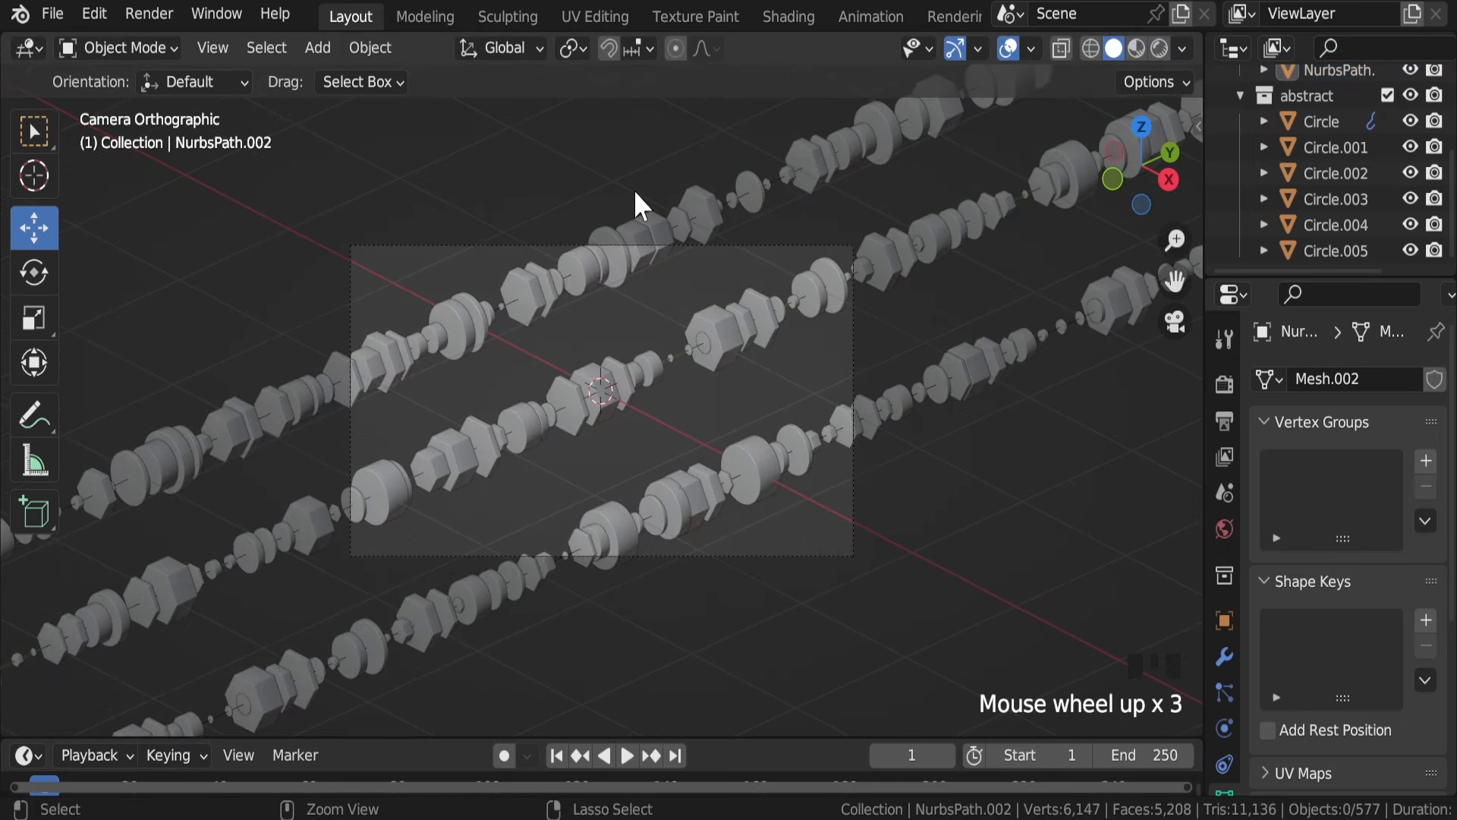
pyautogui.hotkey('ctrl', 's')
# Set the camera's orthographic scale to 2.300 and save the file
pyautogui.click(806, 245)
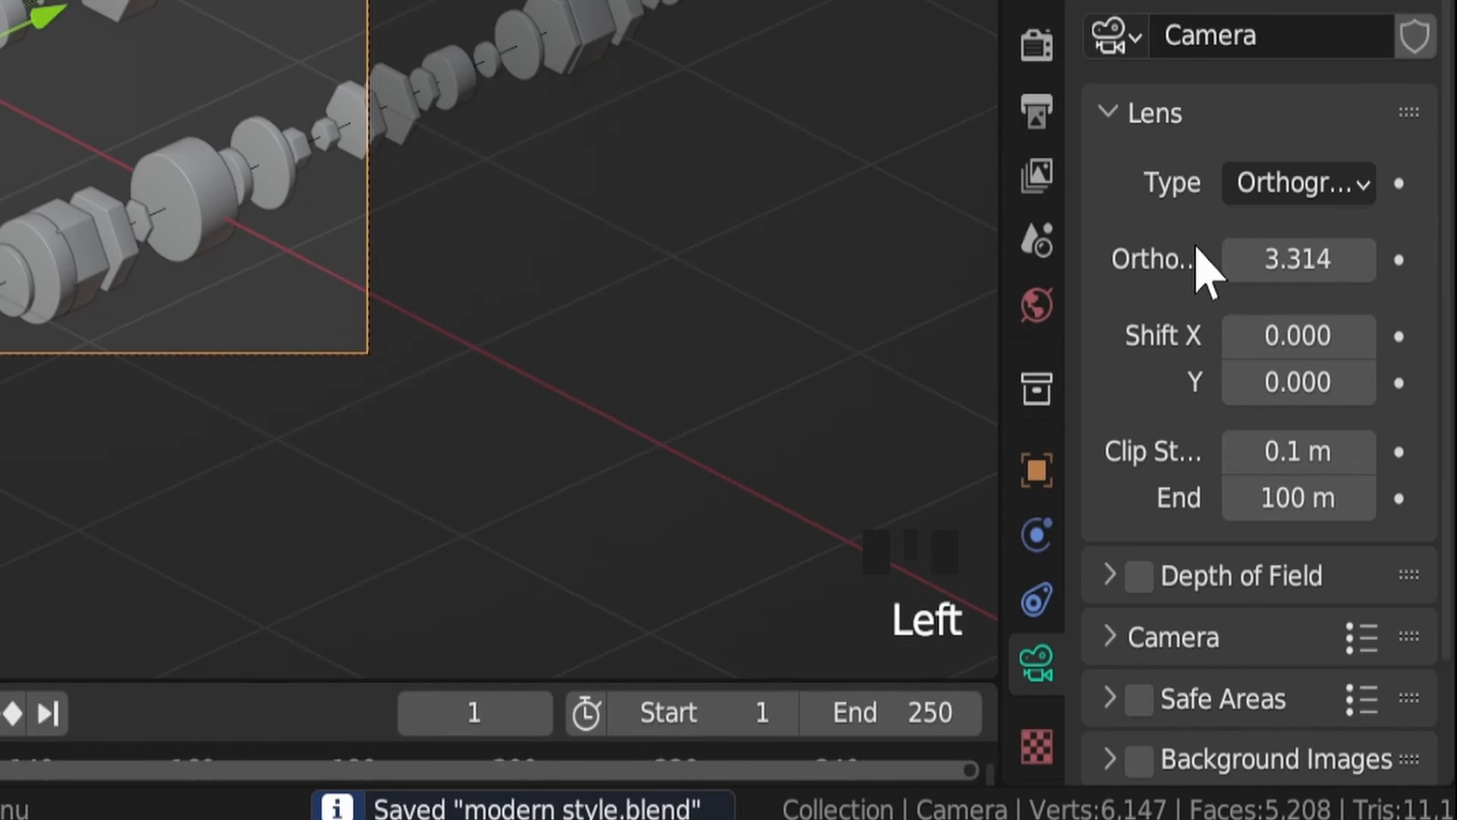
pyautogui.click(1360, 503)
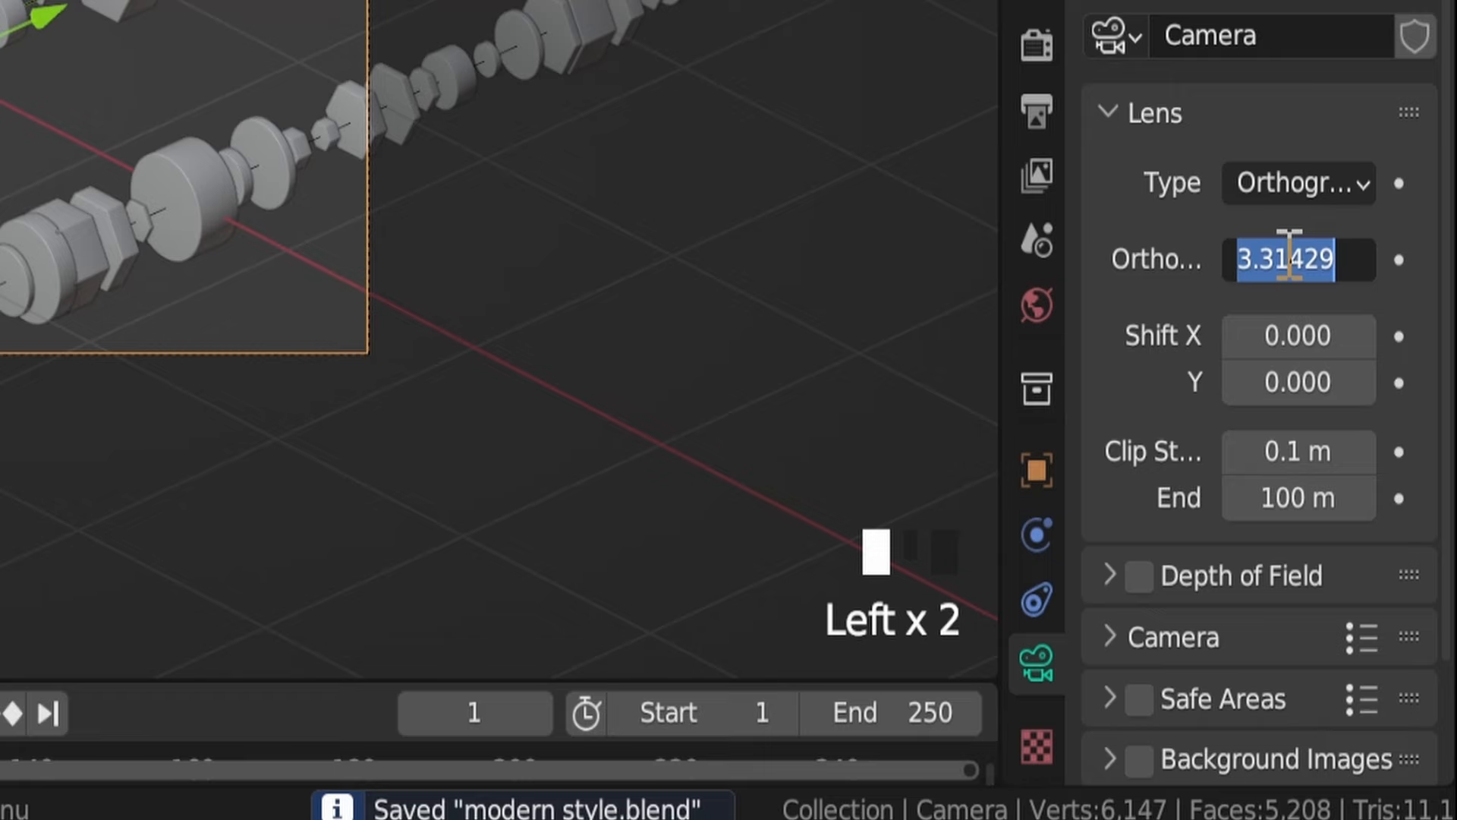
pyautogui.write('2')
pyautogui.press('Return')
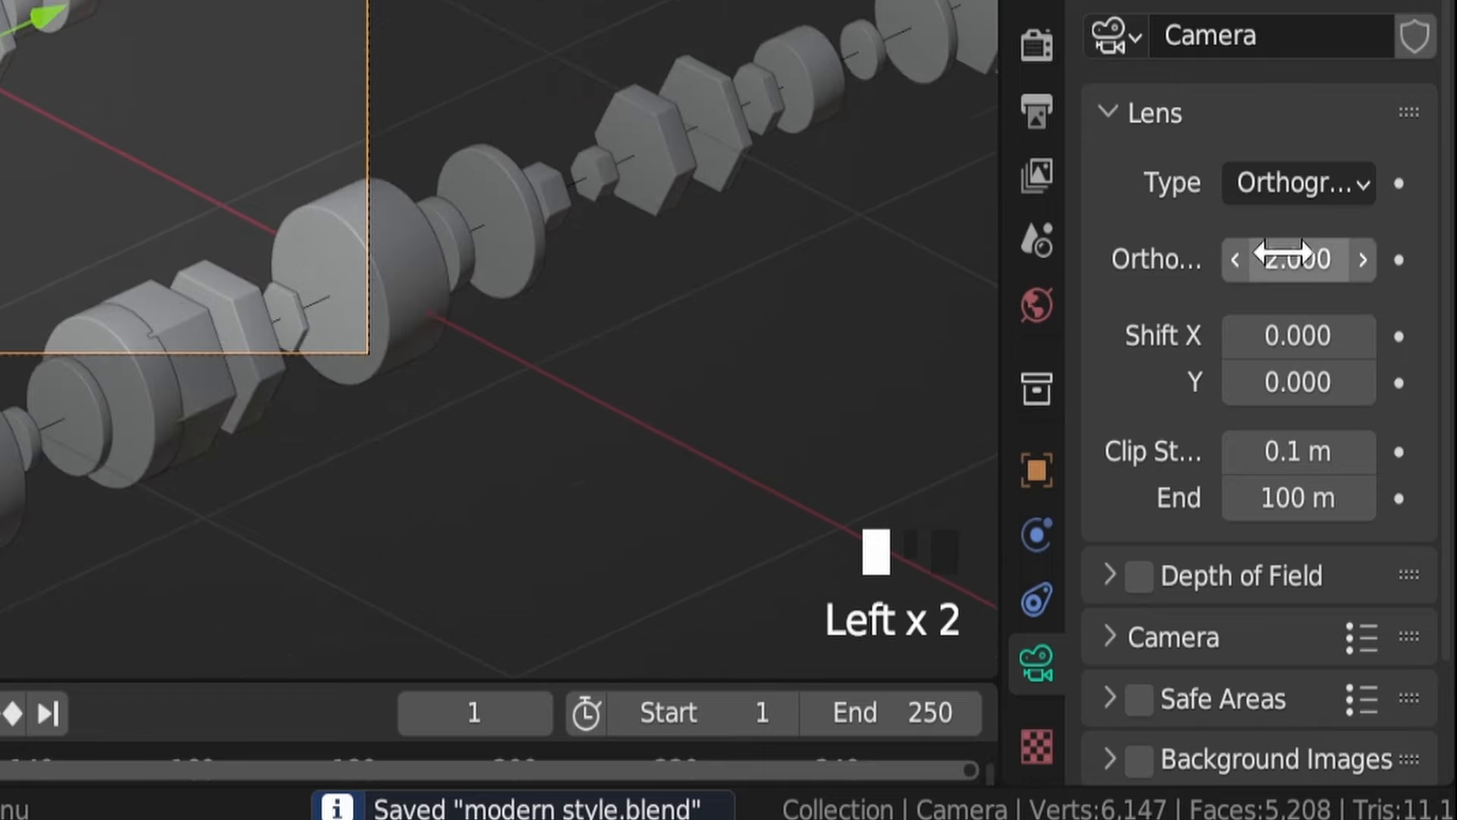
pyautogui.click(1364, 266)
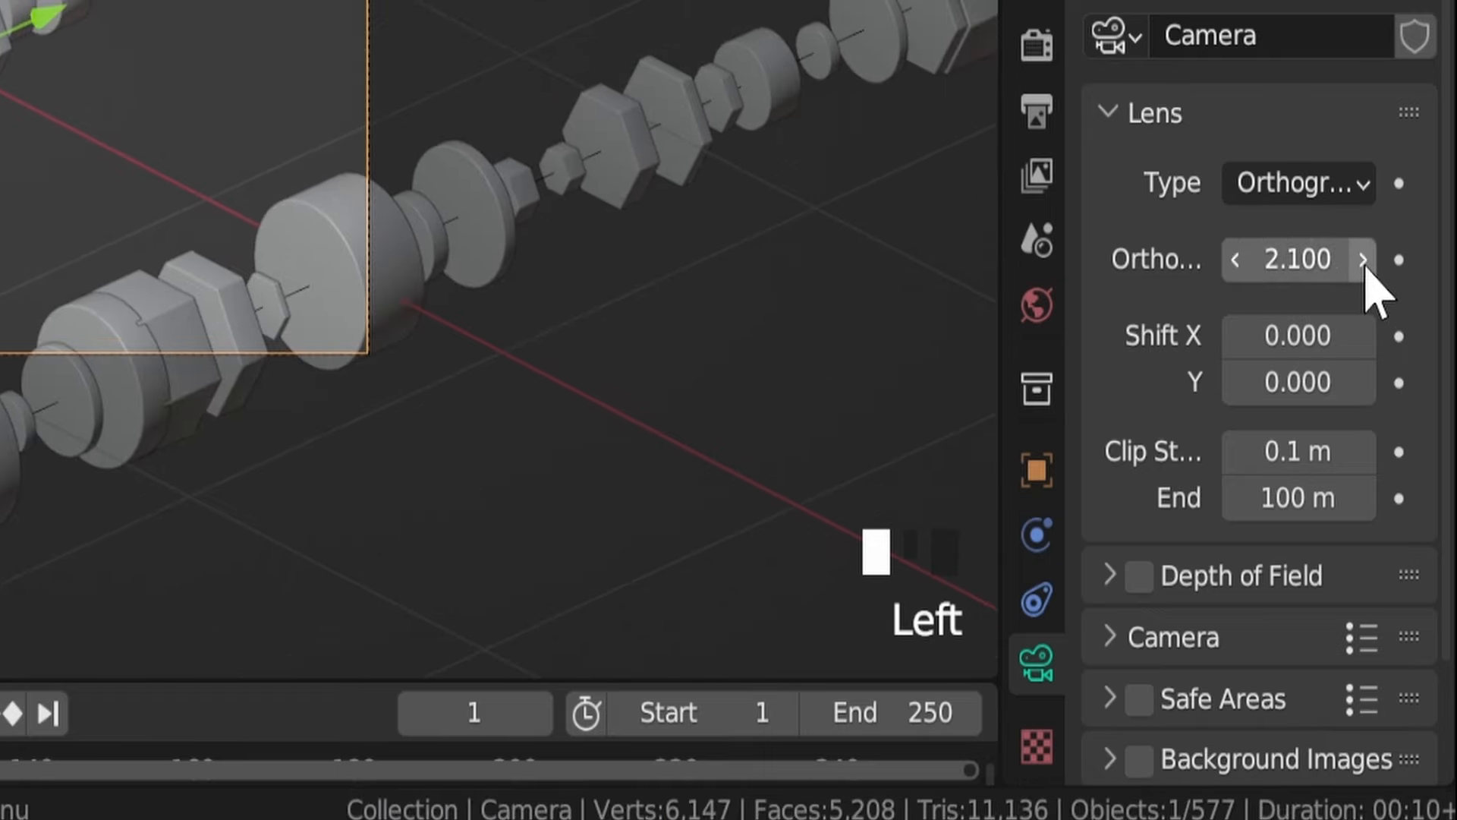
pyautogui.click(1365, 265)
pyautogui.click(1363, 260)
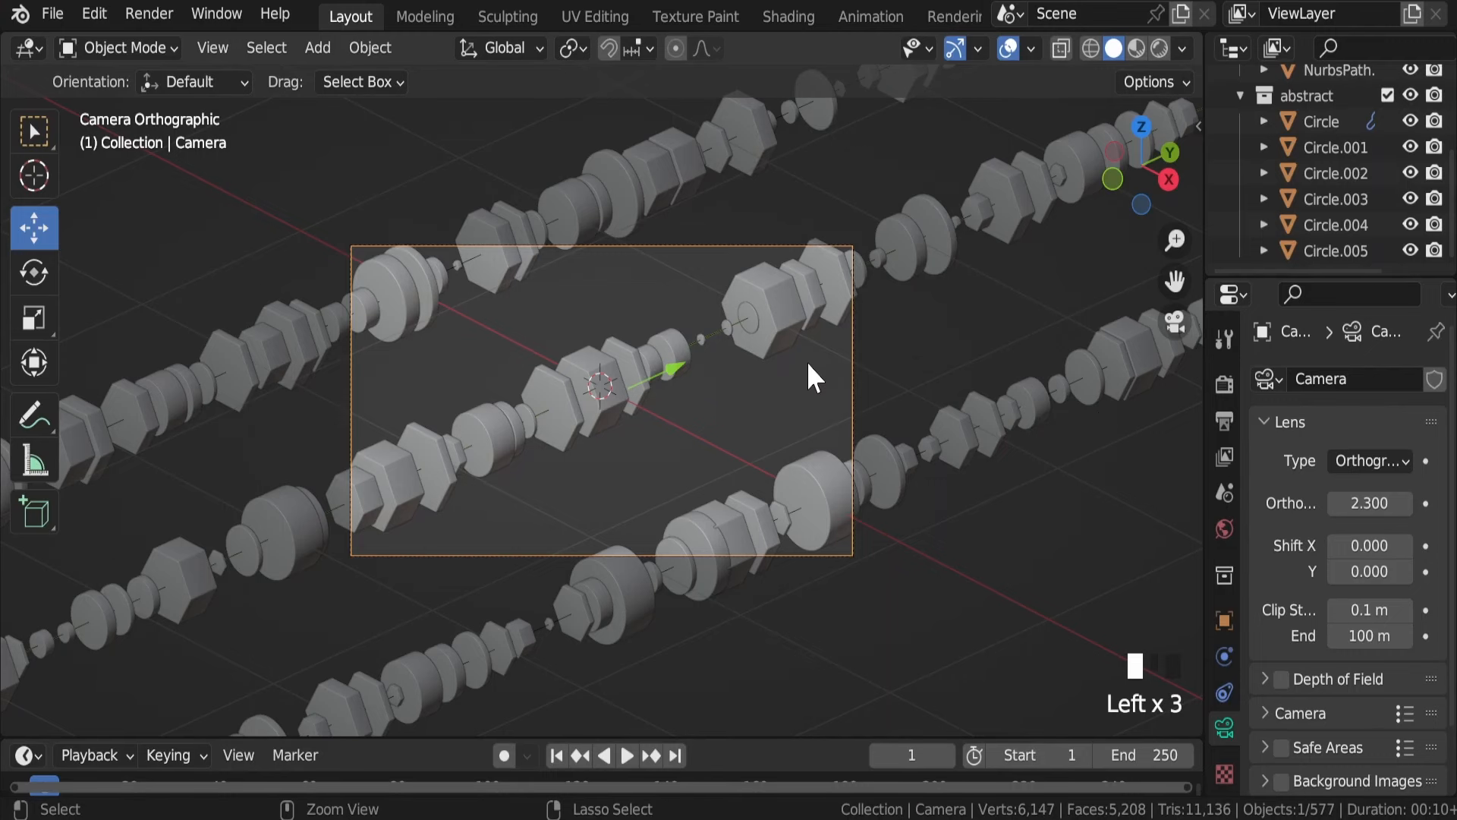
pyautogui.hotkey('ctrl', 's')
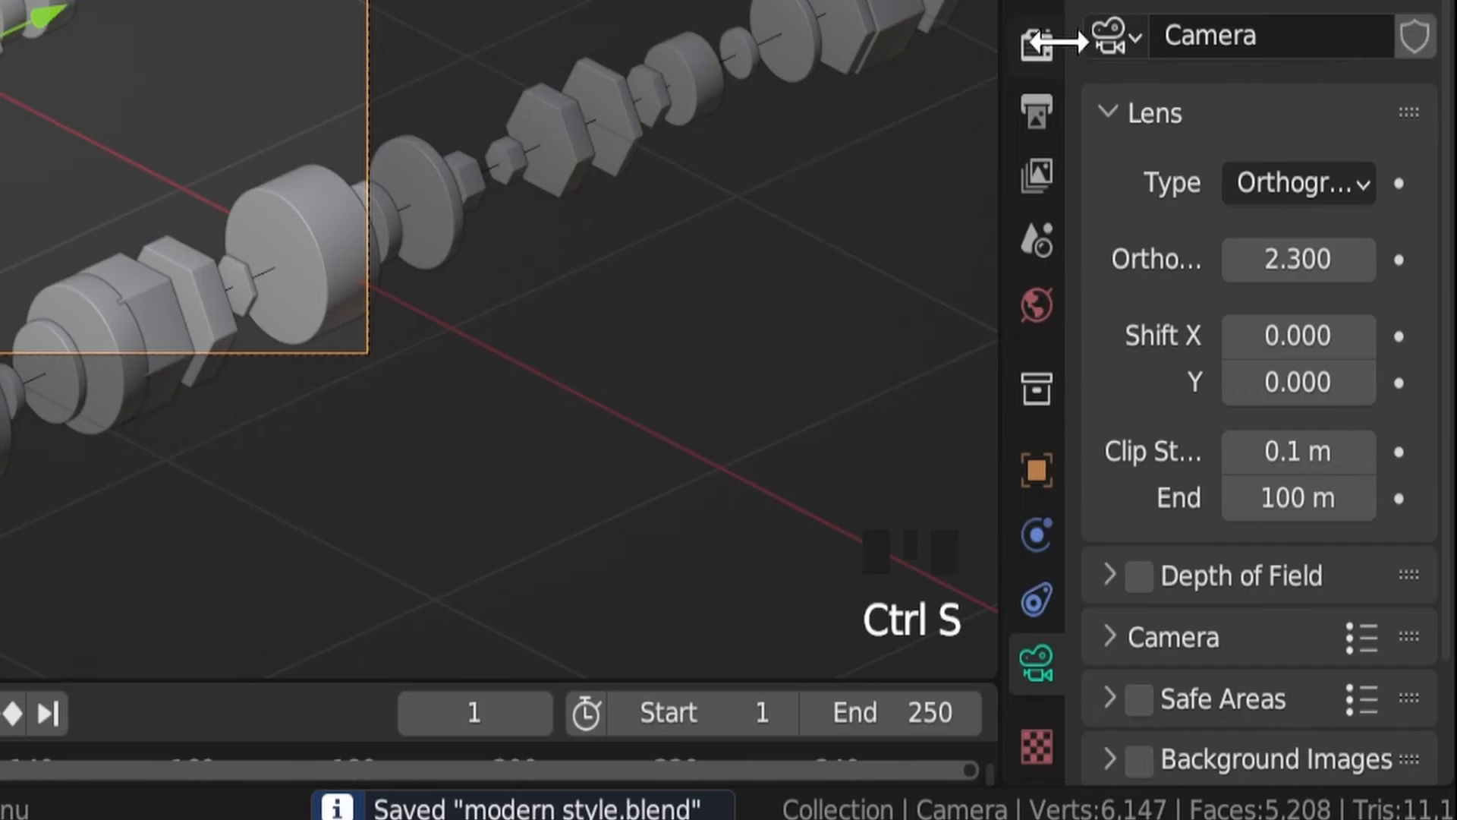
# Set the render engine to Cycles with GPU Compute as the device
pyautogui.click(1045, 56)
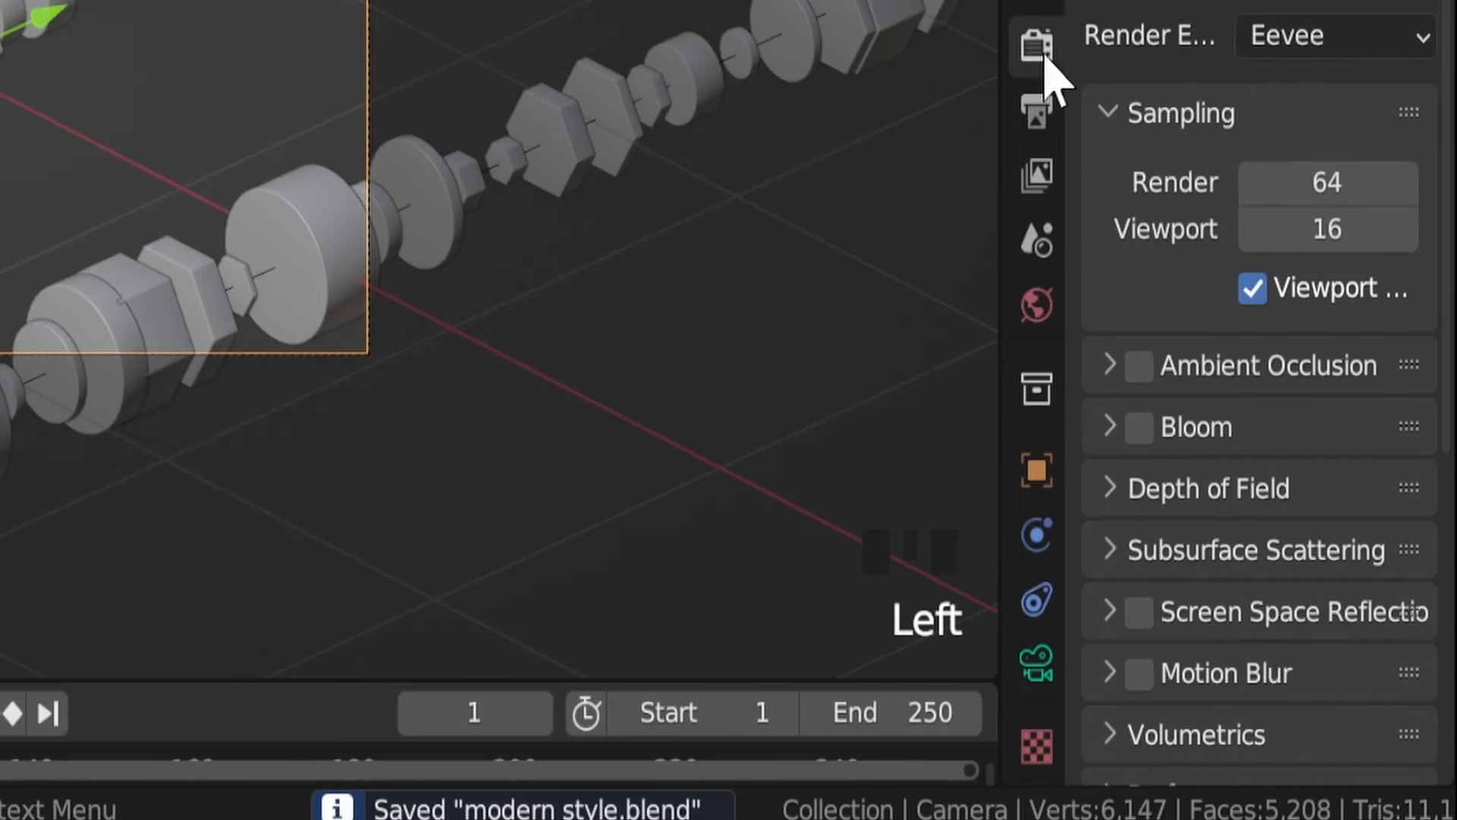
pyautogui.click(1244, 46)
pyautogui.click(1290, 190)
pyautogui.click(1321, 152)
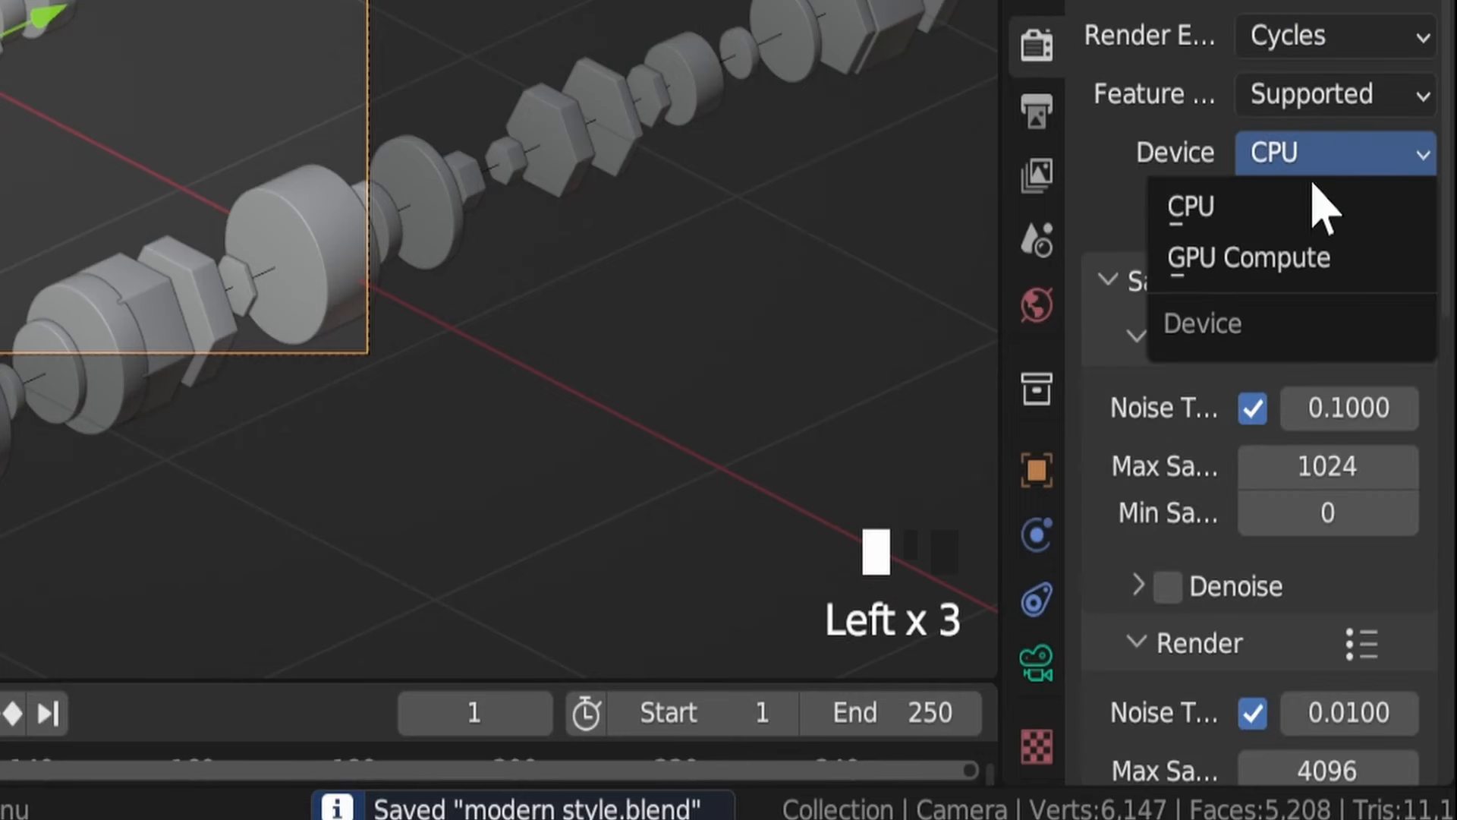
pyautogui.click(1306, 256)
# Set the maximum samples to 32 for the viewport and 128 for the render
pyautogui.click(1358, 471)
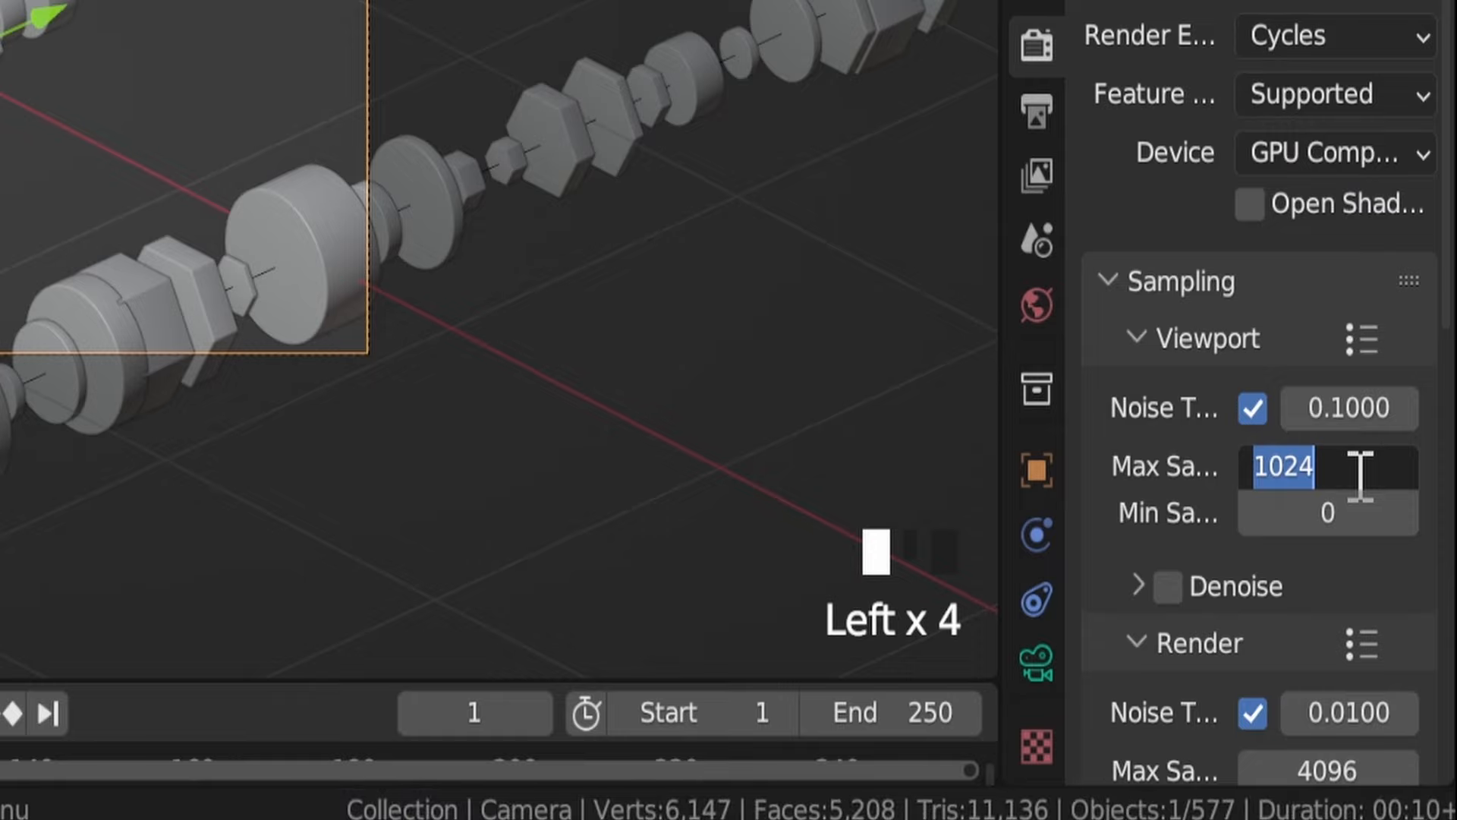
pyautogui.write('32')
pyautogui.scroll(-5, 1309, 452)
pyautogui.click(1358, 465)
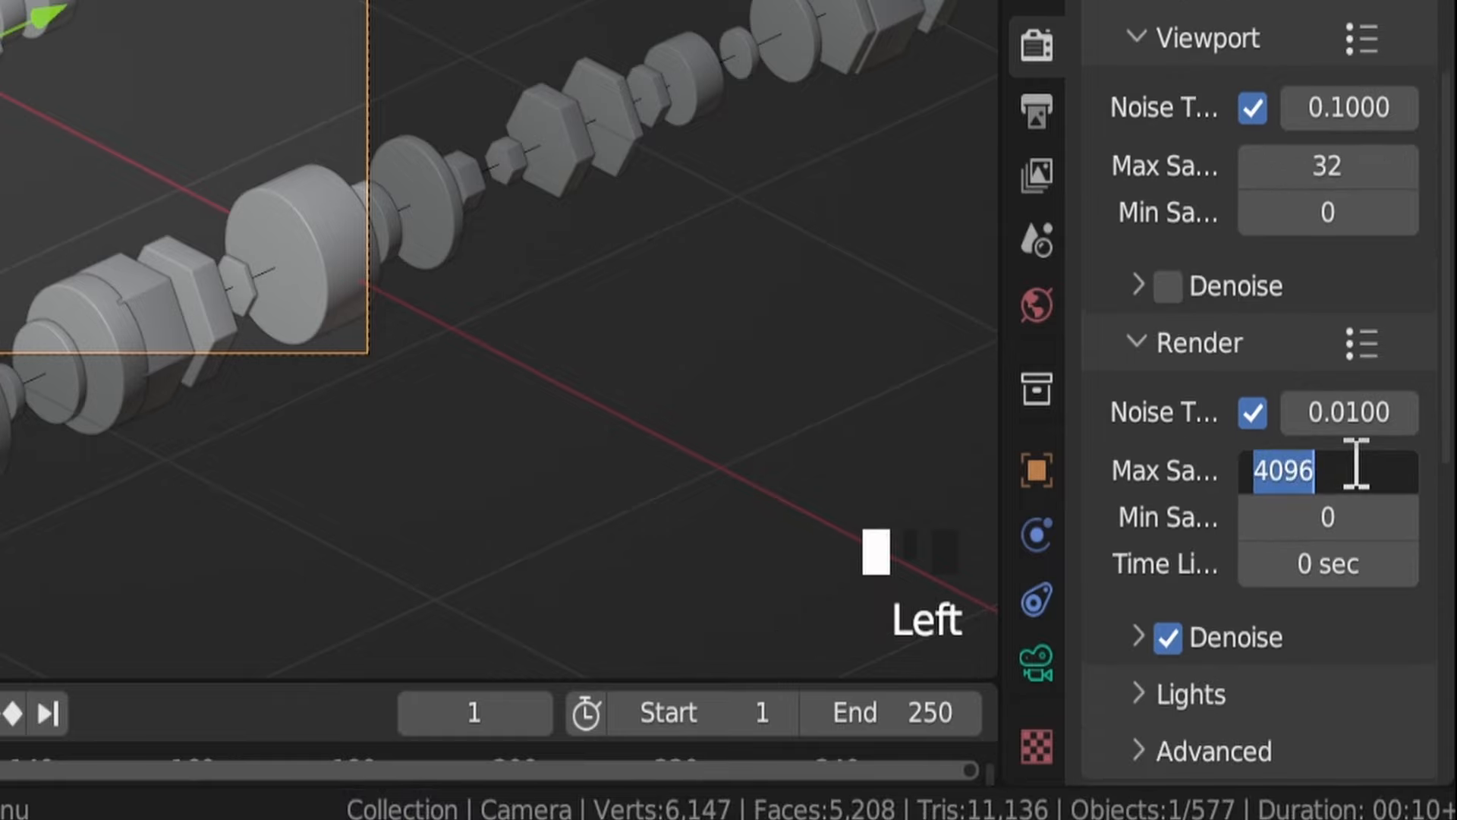
pyautogui.write('128')
pyautogui.press('Return')
# Set the color management view transform to Standard and the look to Very High Contrast
pyautogui.scroll(-17, 1343, 463)
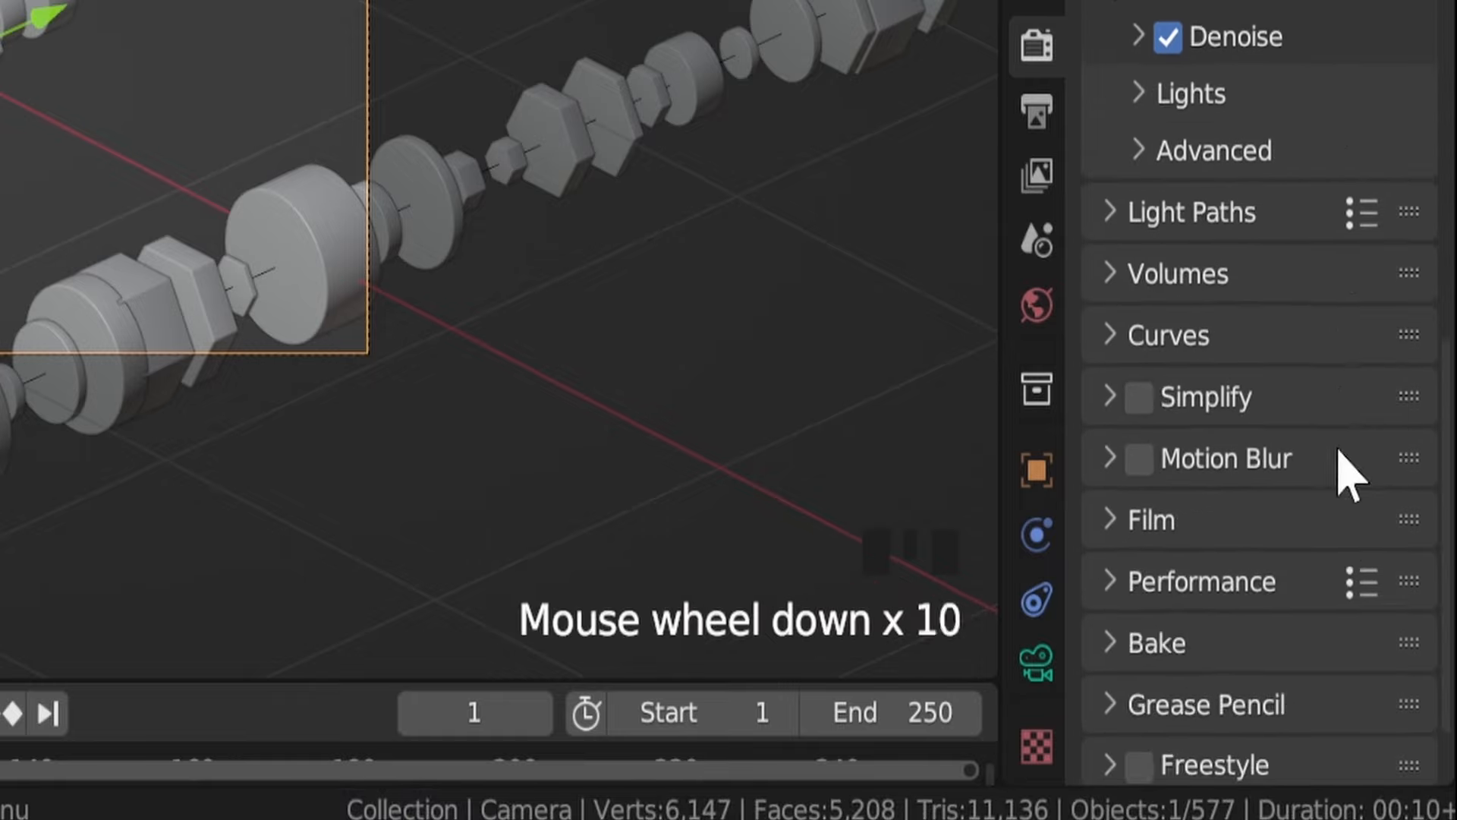
pyautogui.click(1281, 755)
pyautogui.scroll(-6, 1290, 531)
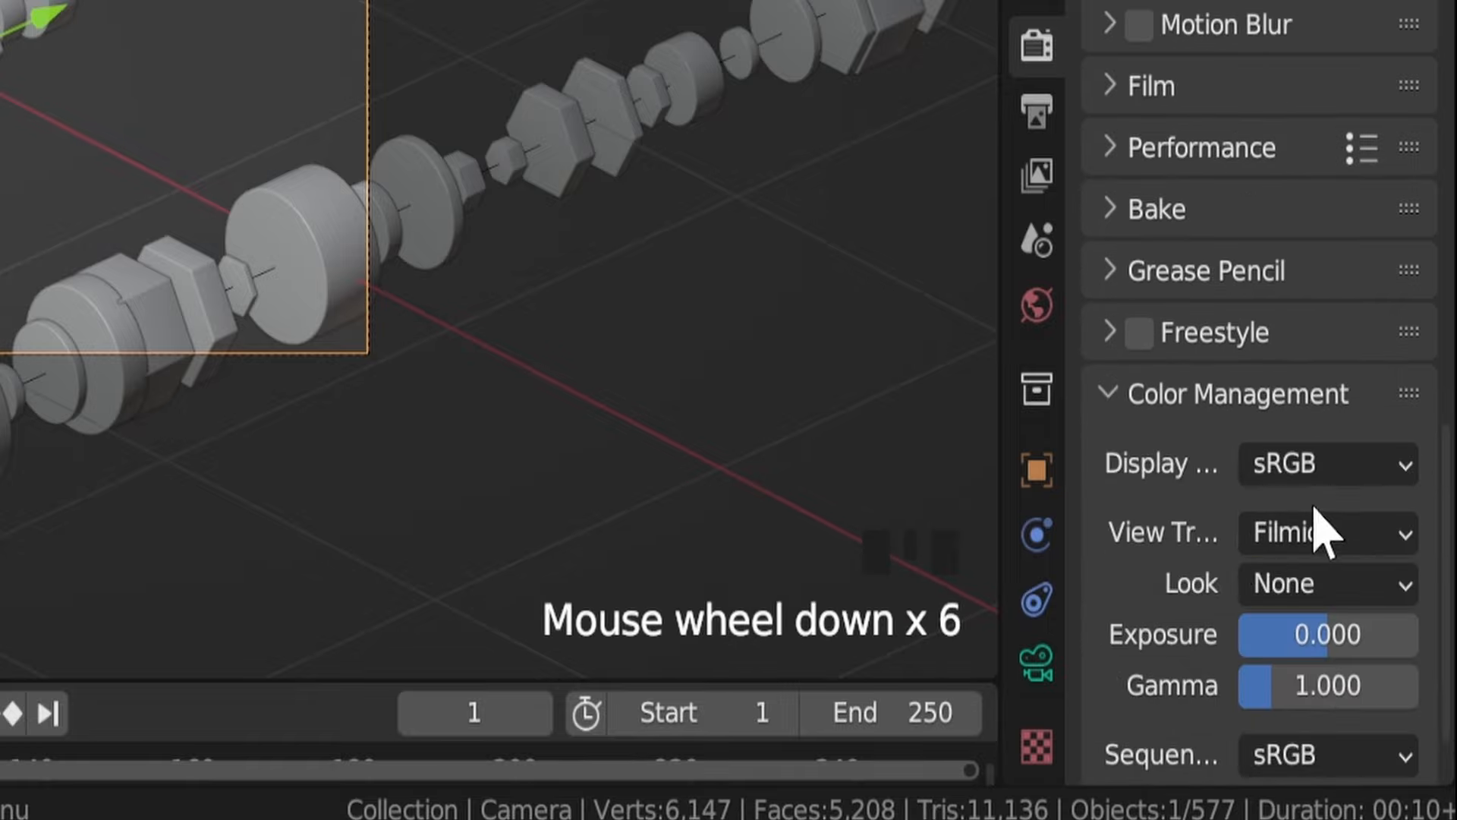
pyautogui.click(1309, 528)
pyautogui.click(1282, 472)
pyautogui.click(1322, 592)
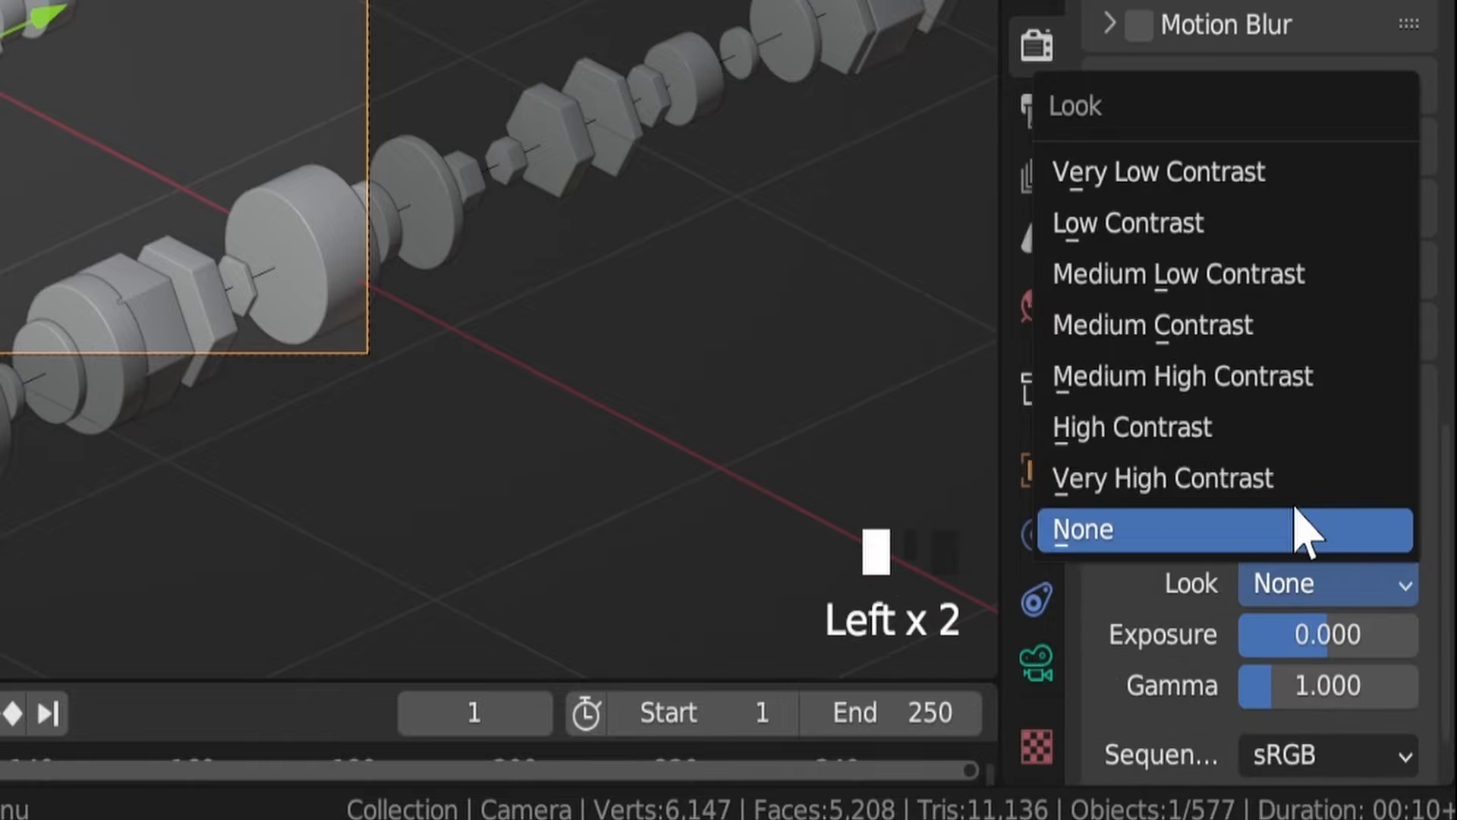
pyautogui.click(1317, 599)
pyautogui.click(1303, 507)
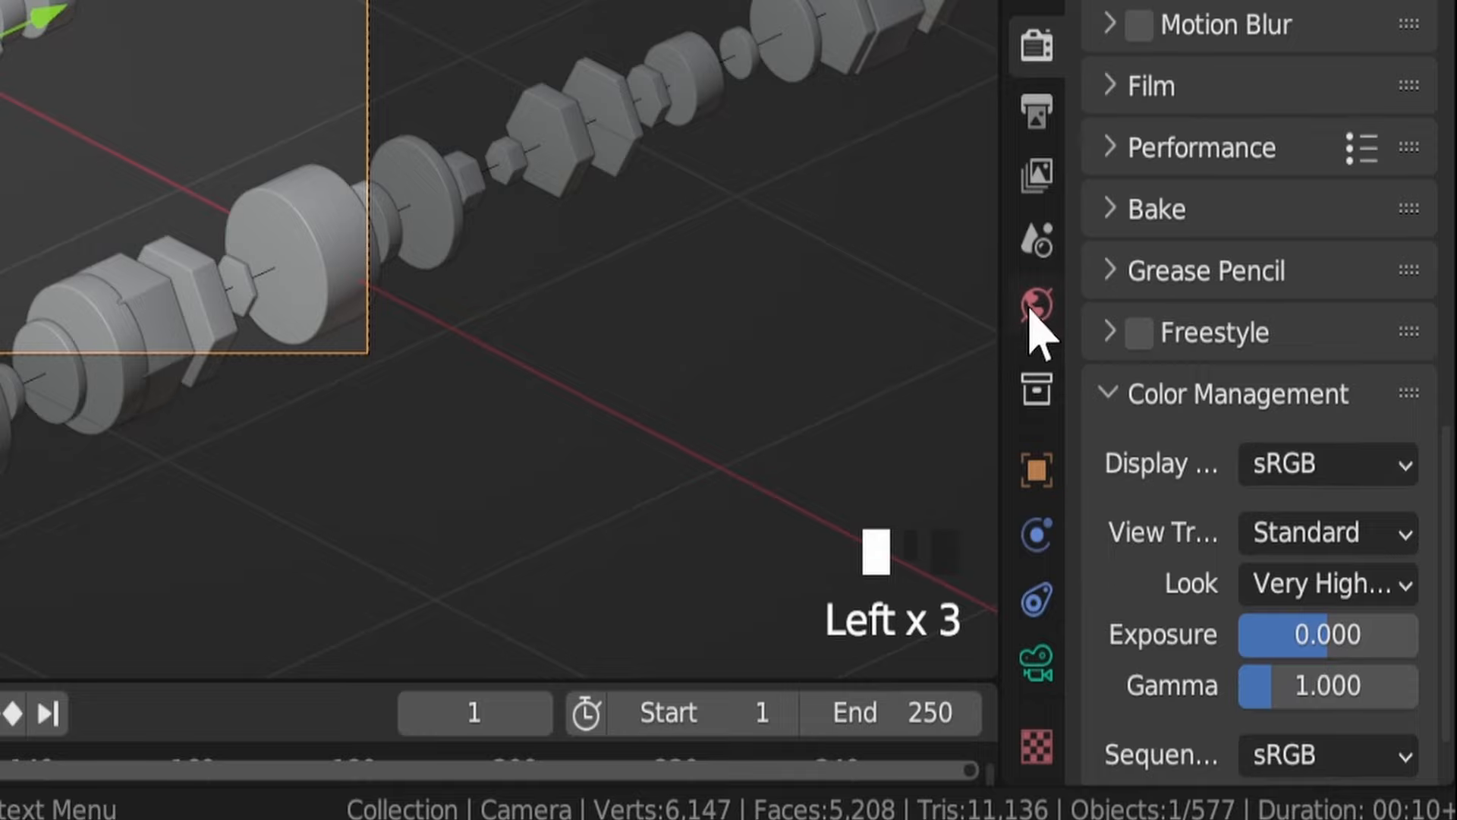
# Set the world background color to black
pyautogui.click(1037, 307)
pyautogui.click(1328, 338)
pyautogui.moveTo(1184, 218); pyautogui.dragTo(1000, 218)
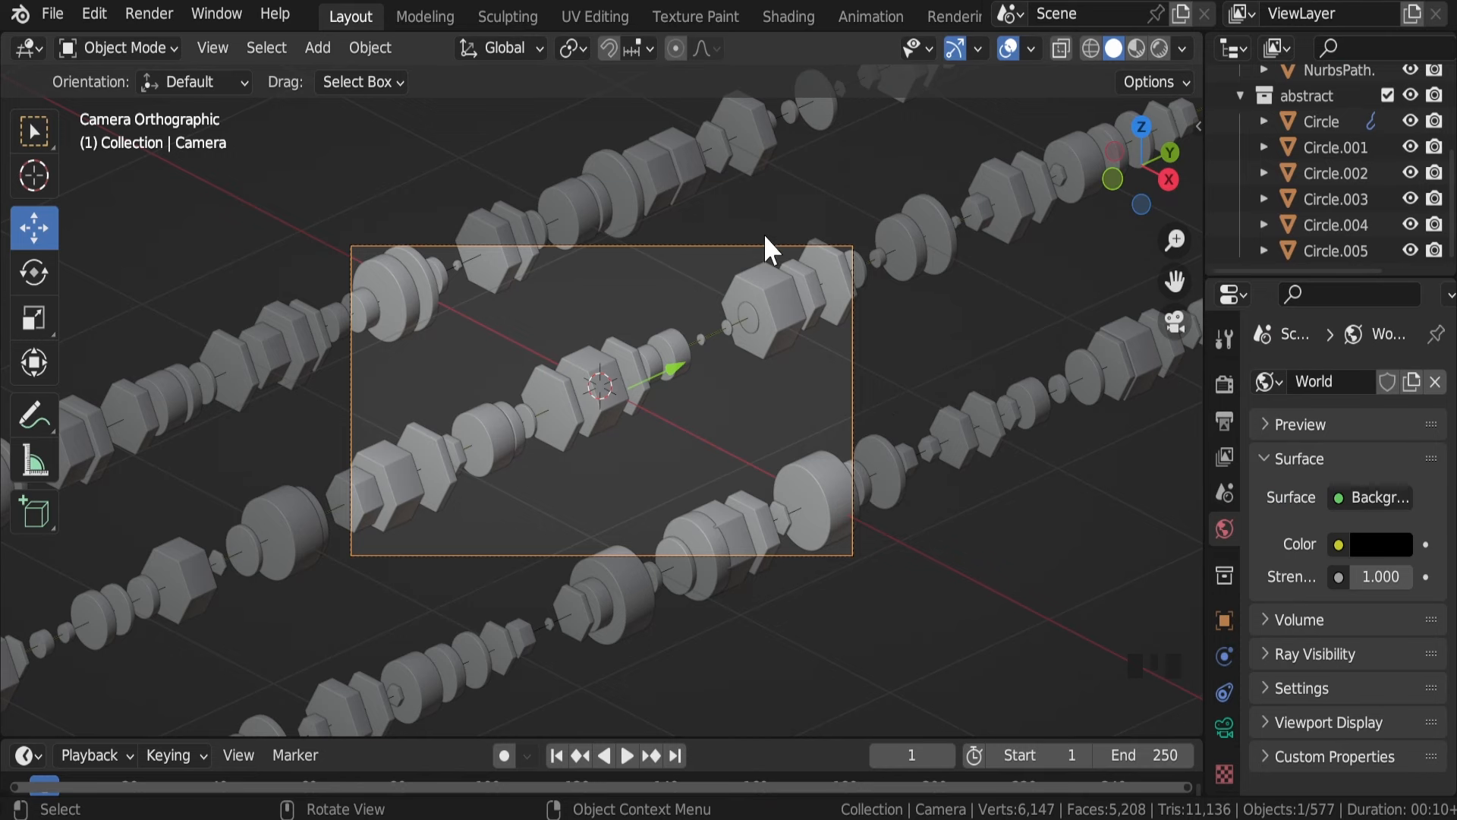
# Save the current scene file
pyautogui.scroll(-5, 765, 235)
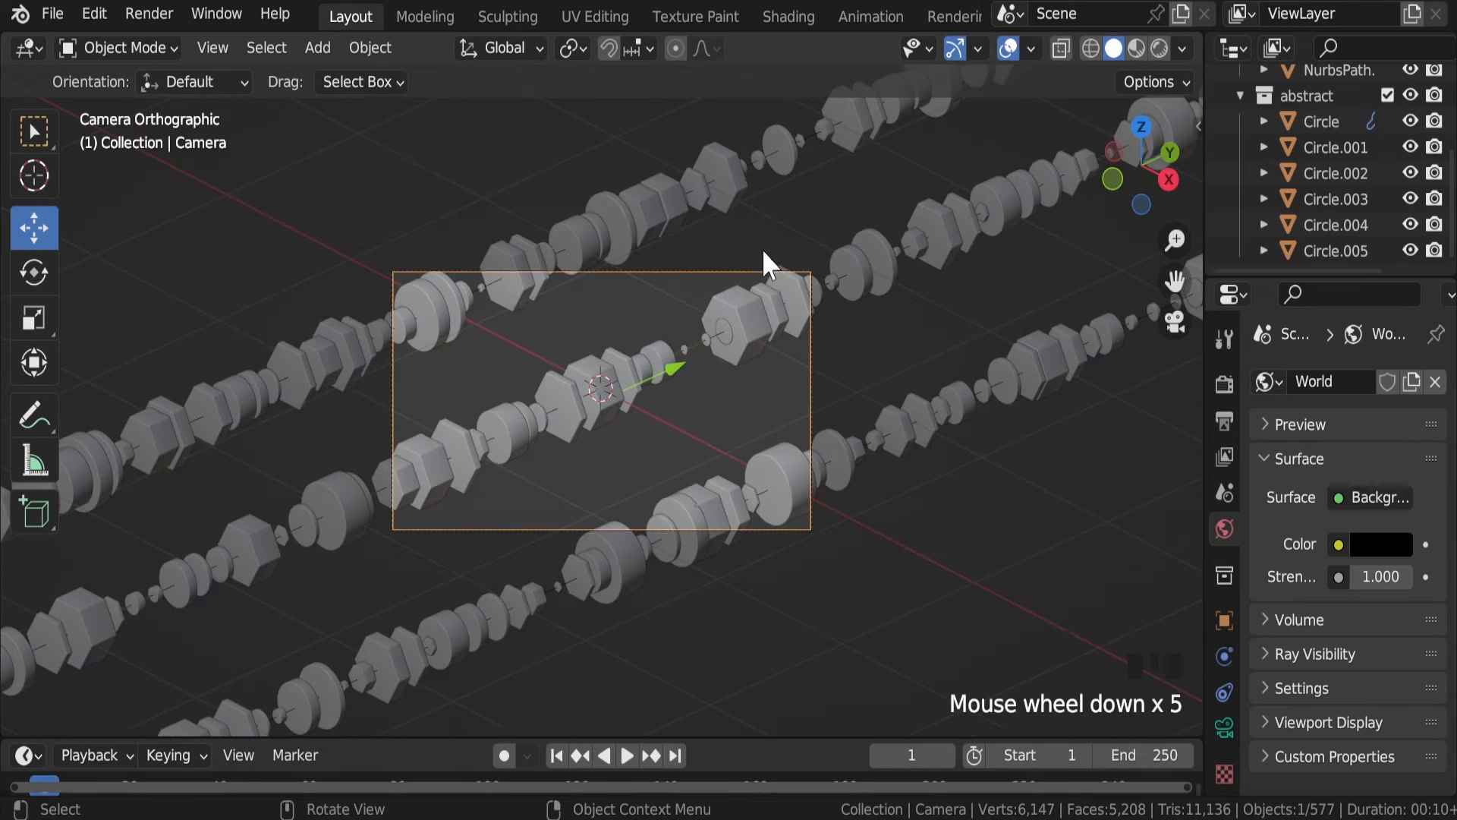
pyautogui.press('KP_1')
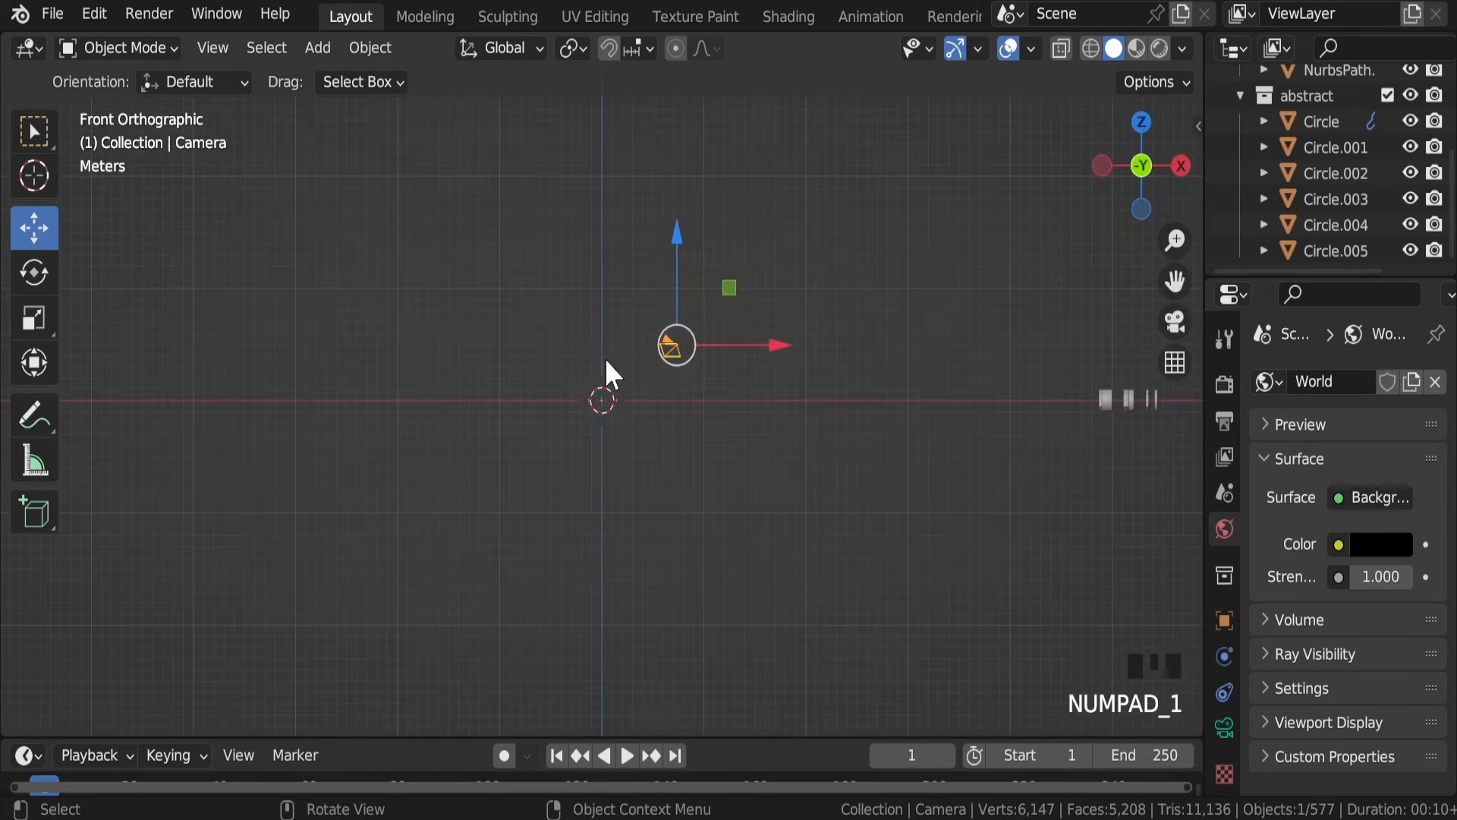
pyautogui.scroll(9, 668, 353)
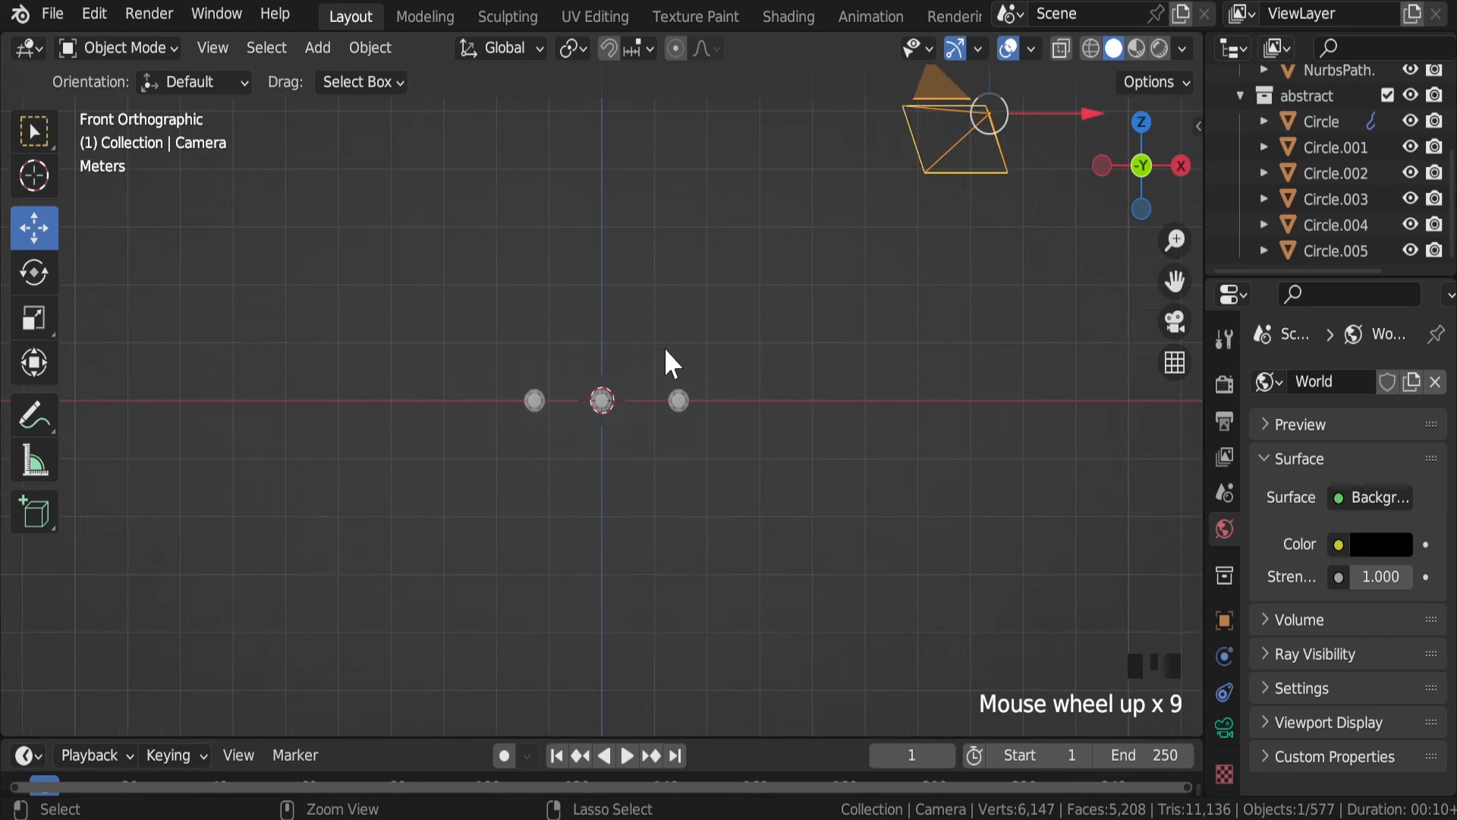
pyautogui.hotkey('ctrl', 's')
# Add a plane and lower it along Z to about 0.97 m below the shape strands
pyautogui.scroll(5, 664, 349)
pyautogui.hotkey('shift', 'a')
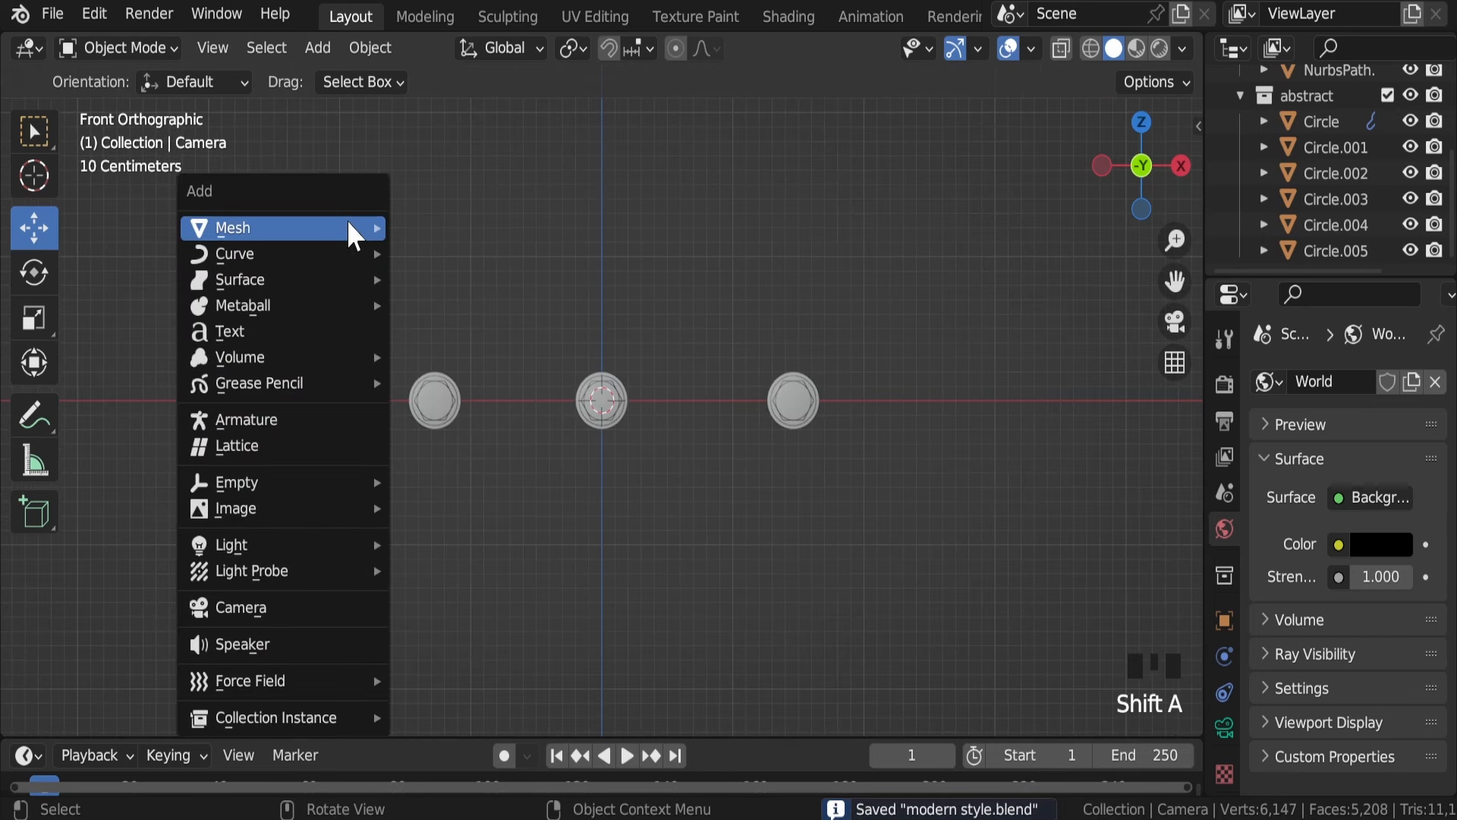
pyautogui.moveTo(357, 228)
pyautogui.click(539, 239)
pyautogui.moveTo(607, 323); pyautogui.dragTo(615, 361)
pyautogui.press('KP_0')
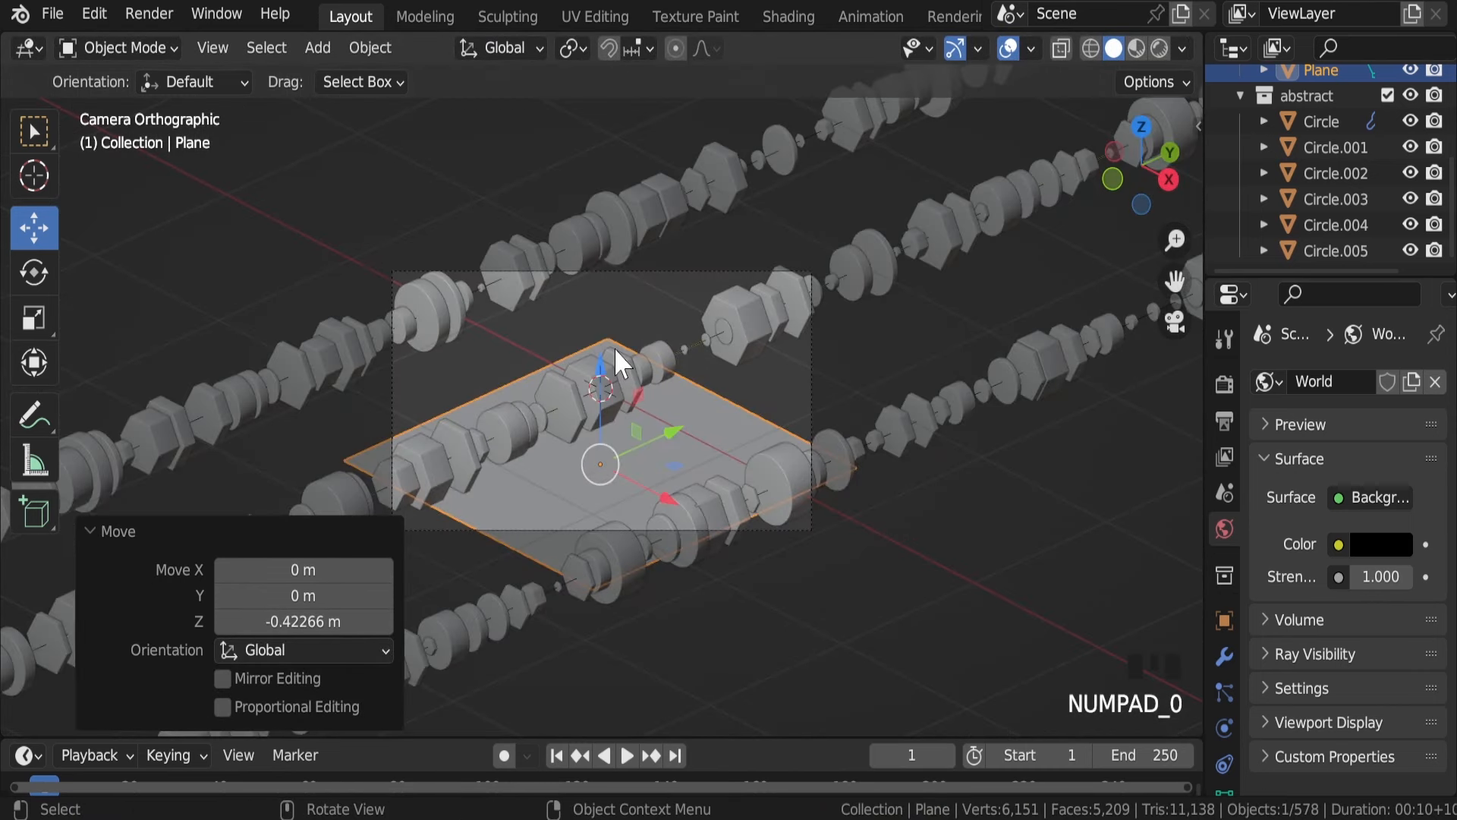
pyautogui.press('KP_0')
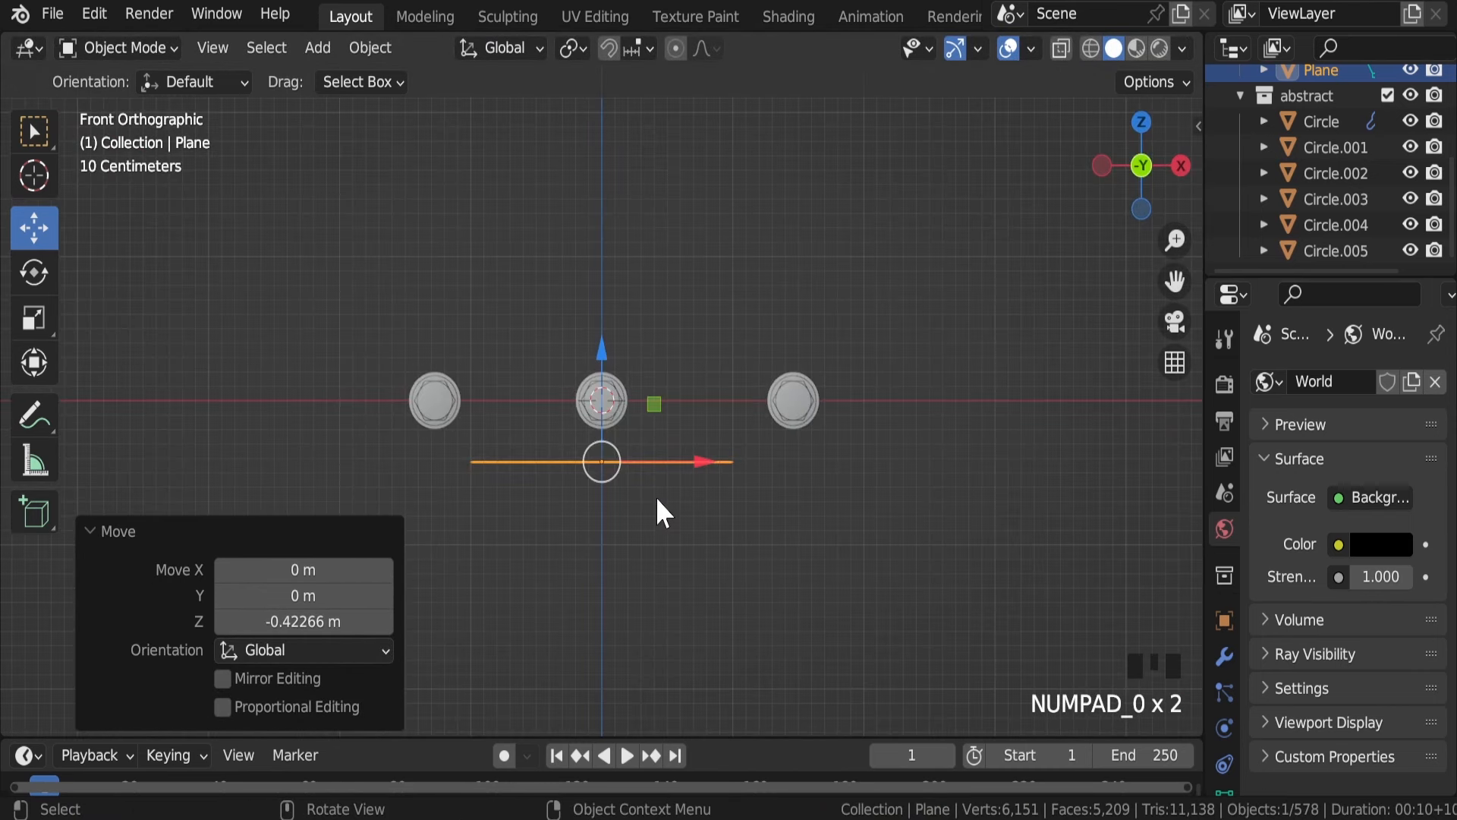
pyautogui.moveTo(602, 364); pyautogui.dragTo(610, 438)
# Scale the floor plane up by a factor of about 4.05 and save the file
pyautogui.press('s')
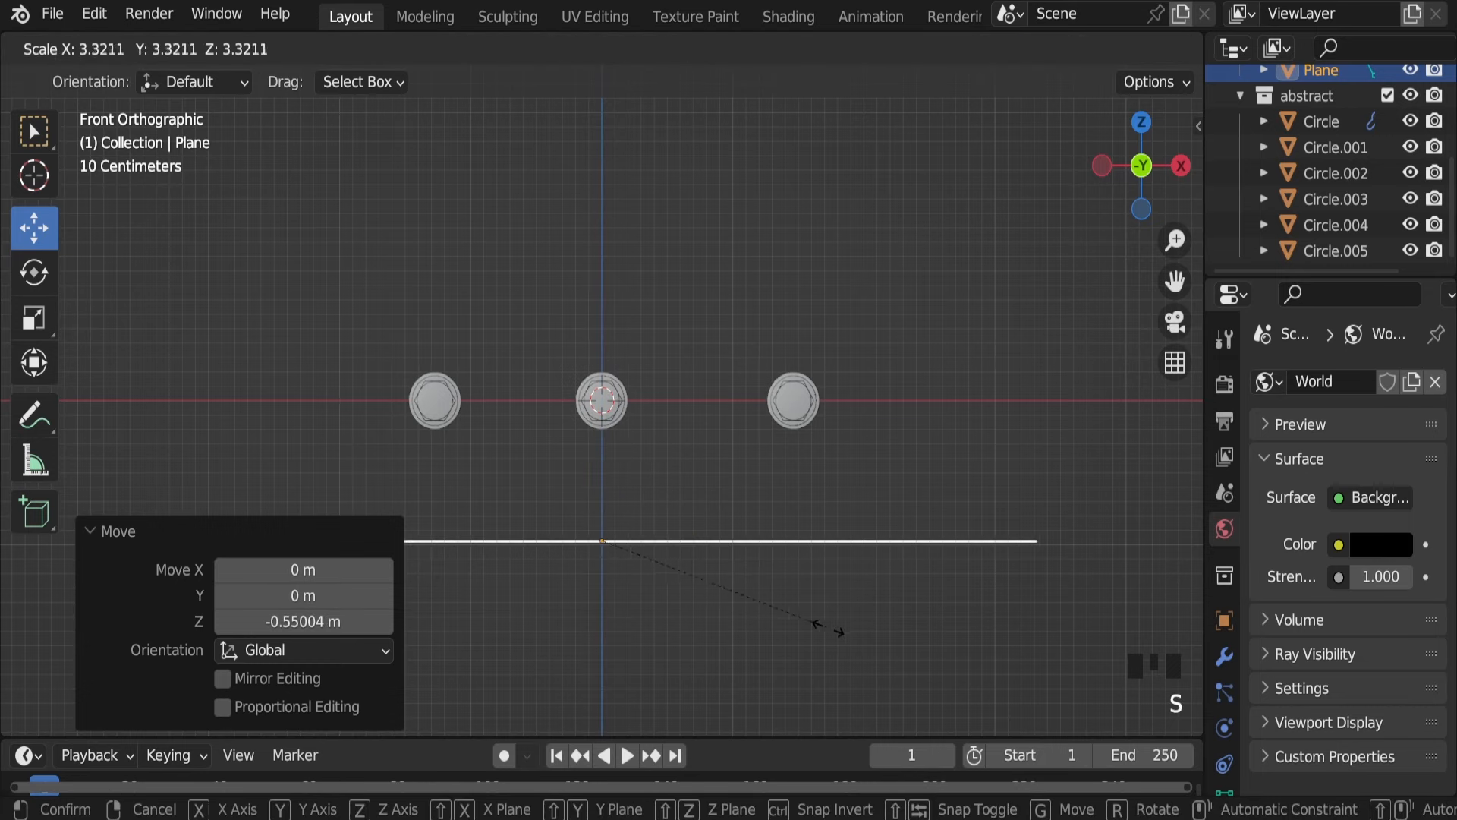
pyautogui.click(869, 631)
pyautogui.press('KP_0')
pyautogui.scroll(-2, 828, 533)
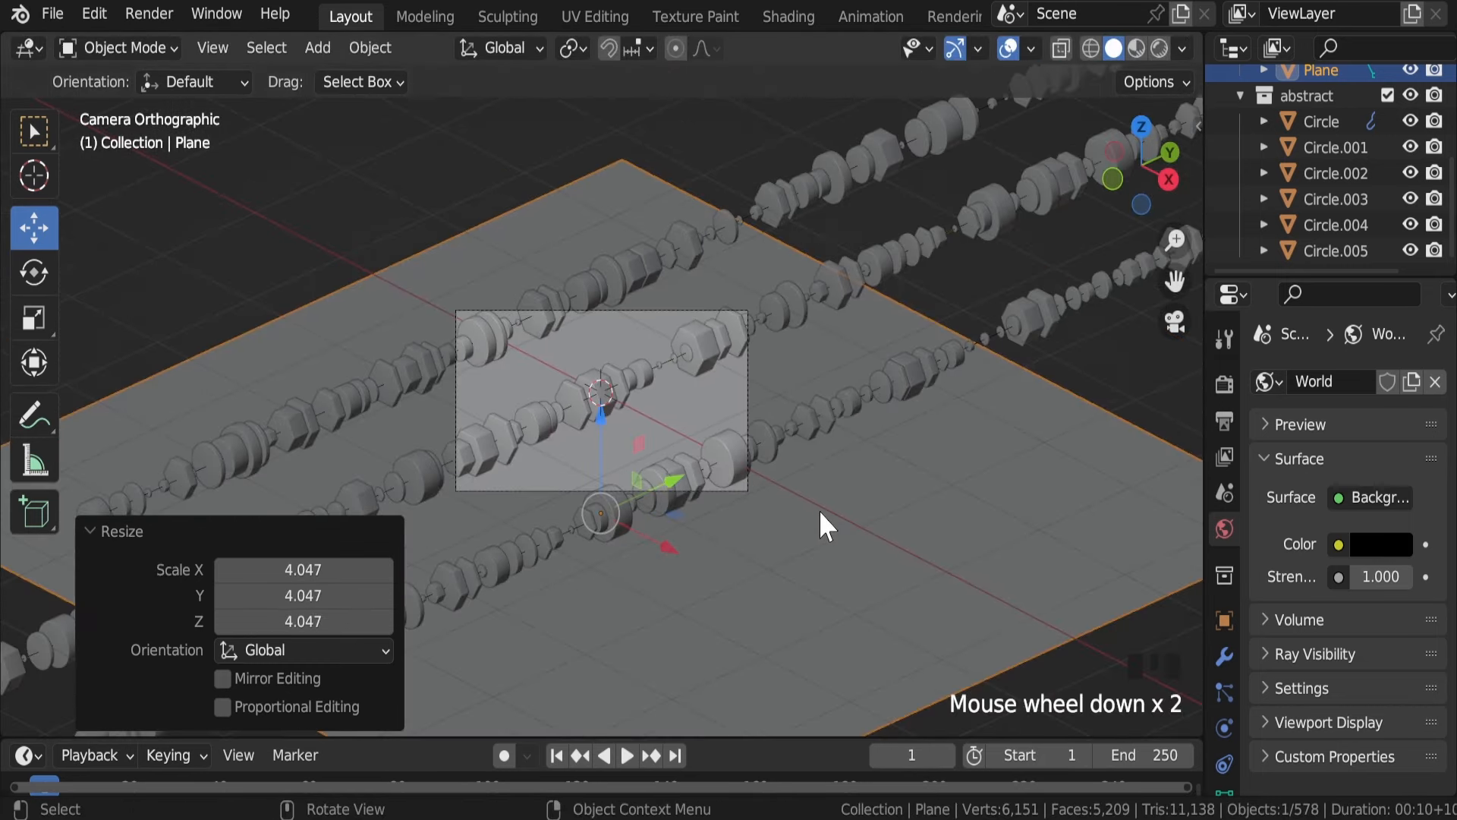
pyautogui.hotkey('ctrl', 's')
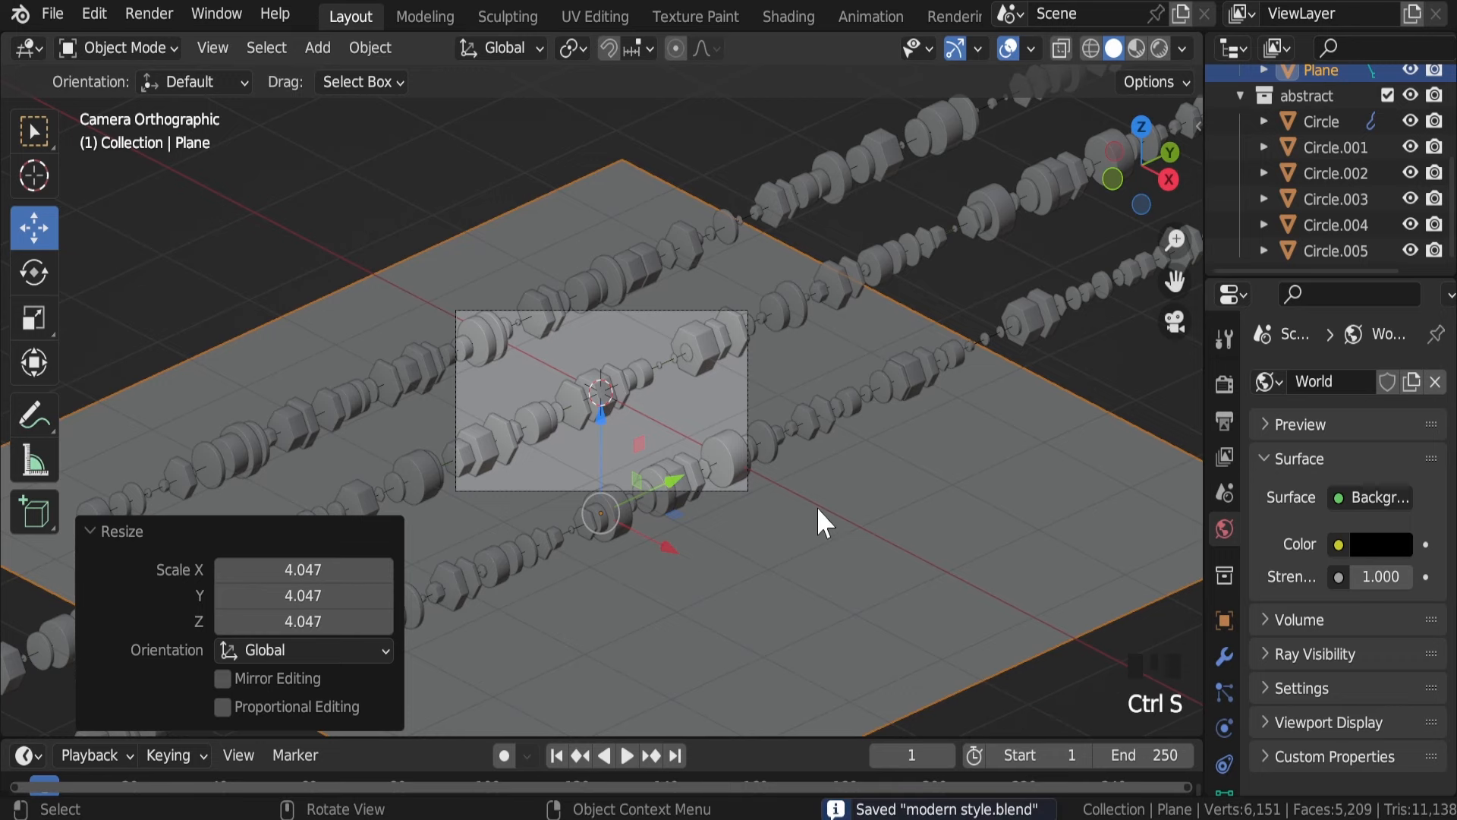
# Show the viewport in rendered shading and add a second plane at the scene's origin
pyautogui.scroll(-3, 523, 297)
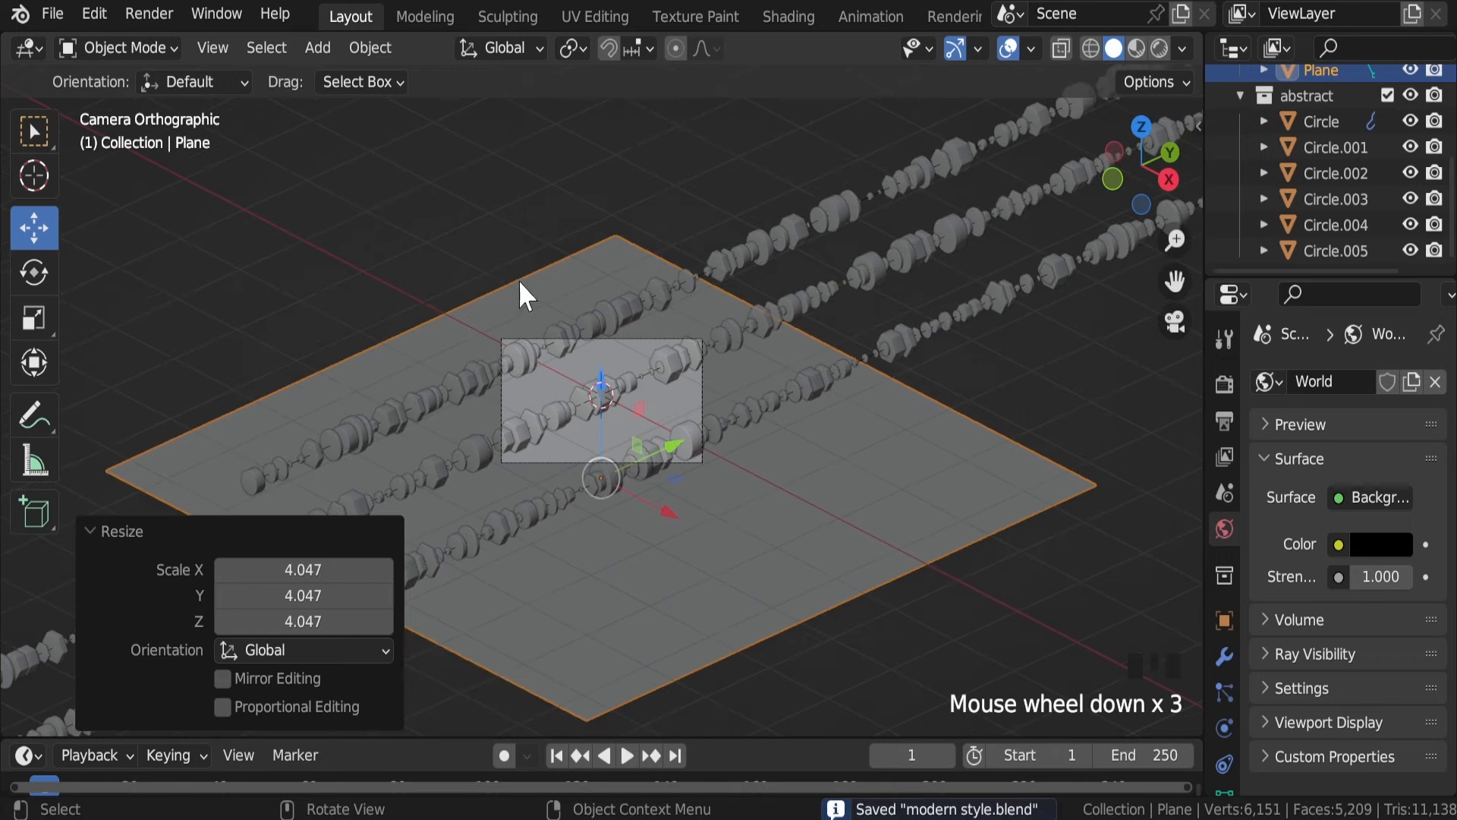
pyautogui.click(1158, 47)
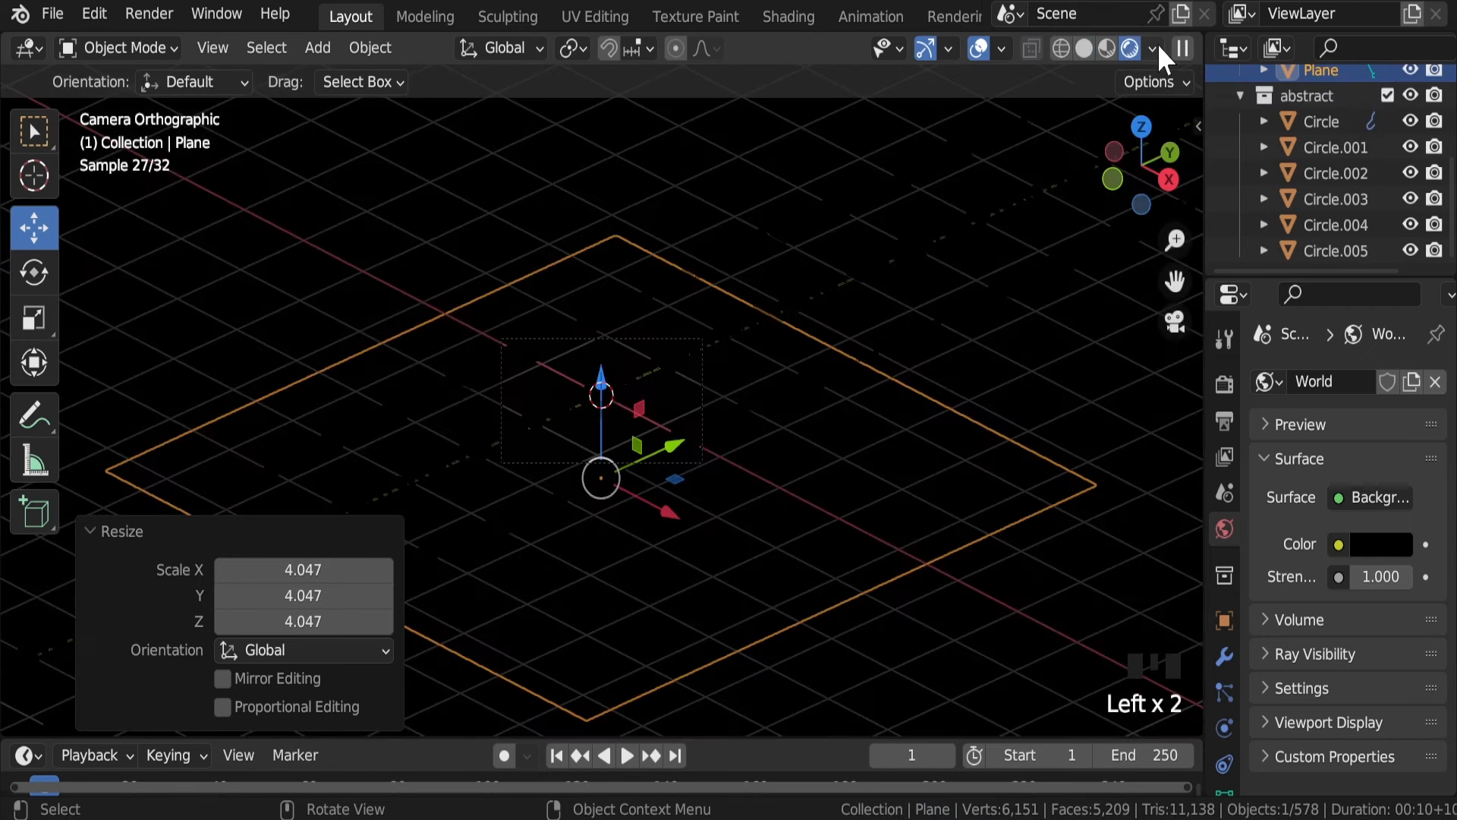
pyautogui.scroll(3, 478, 423)
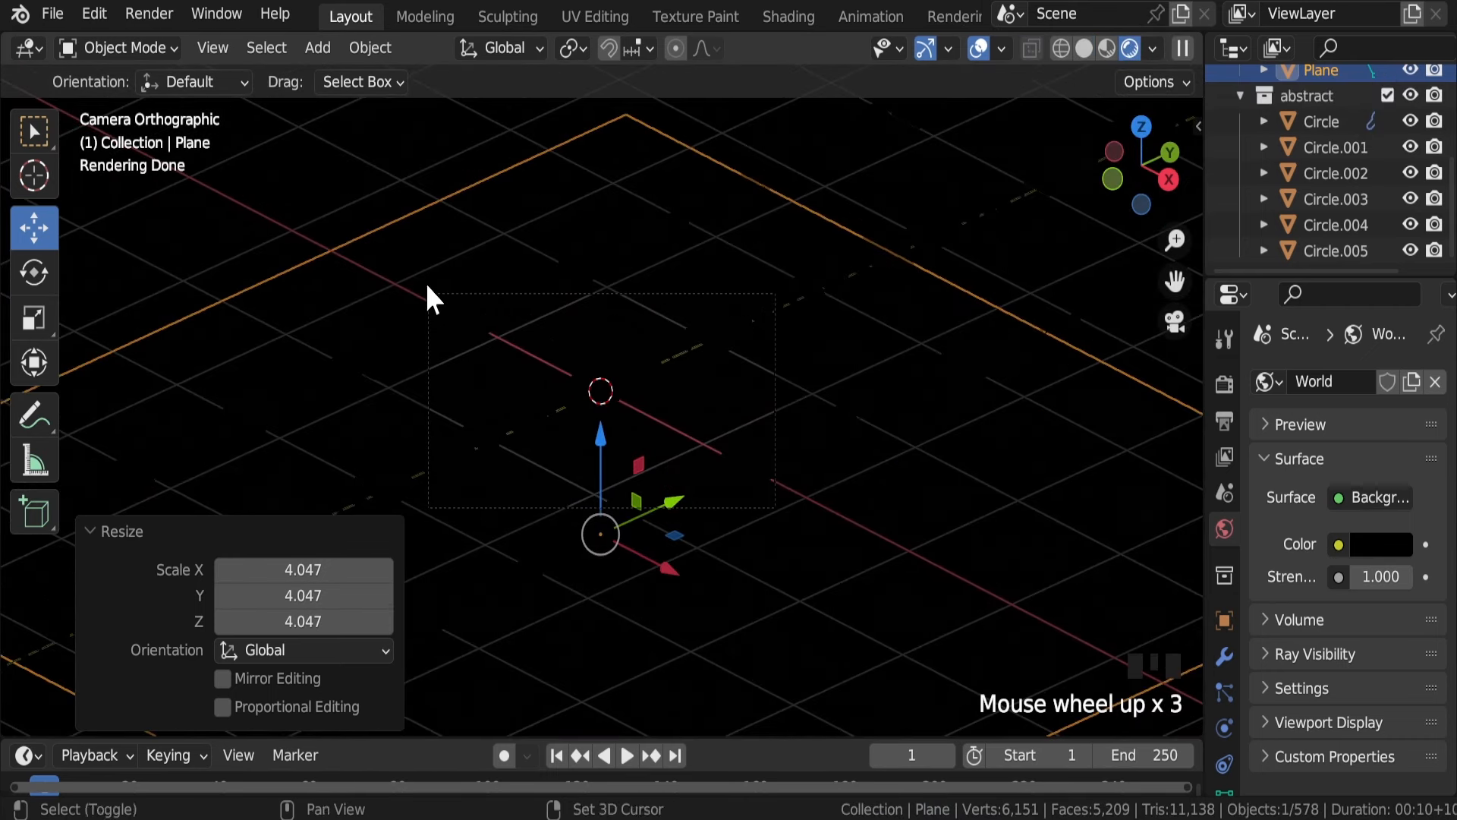
pyautogui.hotkey('shift', 'a')
pyautogui.click(532, 282)
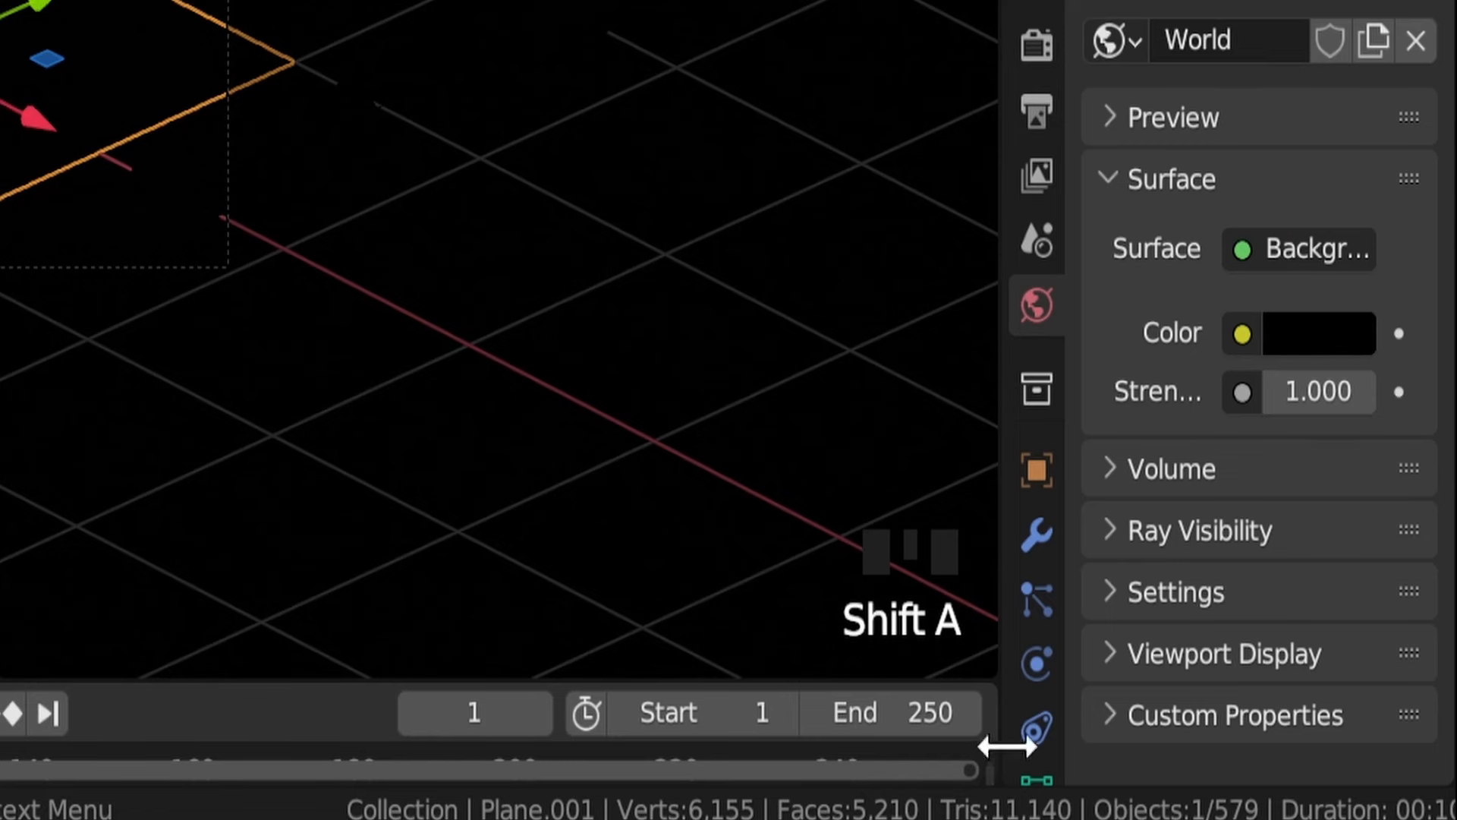
# Give the second plane a new material and set its surface shader to Emission
pyautogui.scroll(-4, 1032, 717)
pyautogui.click(1037, 644)
pyautogui.click(1269, 238)
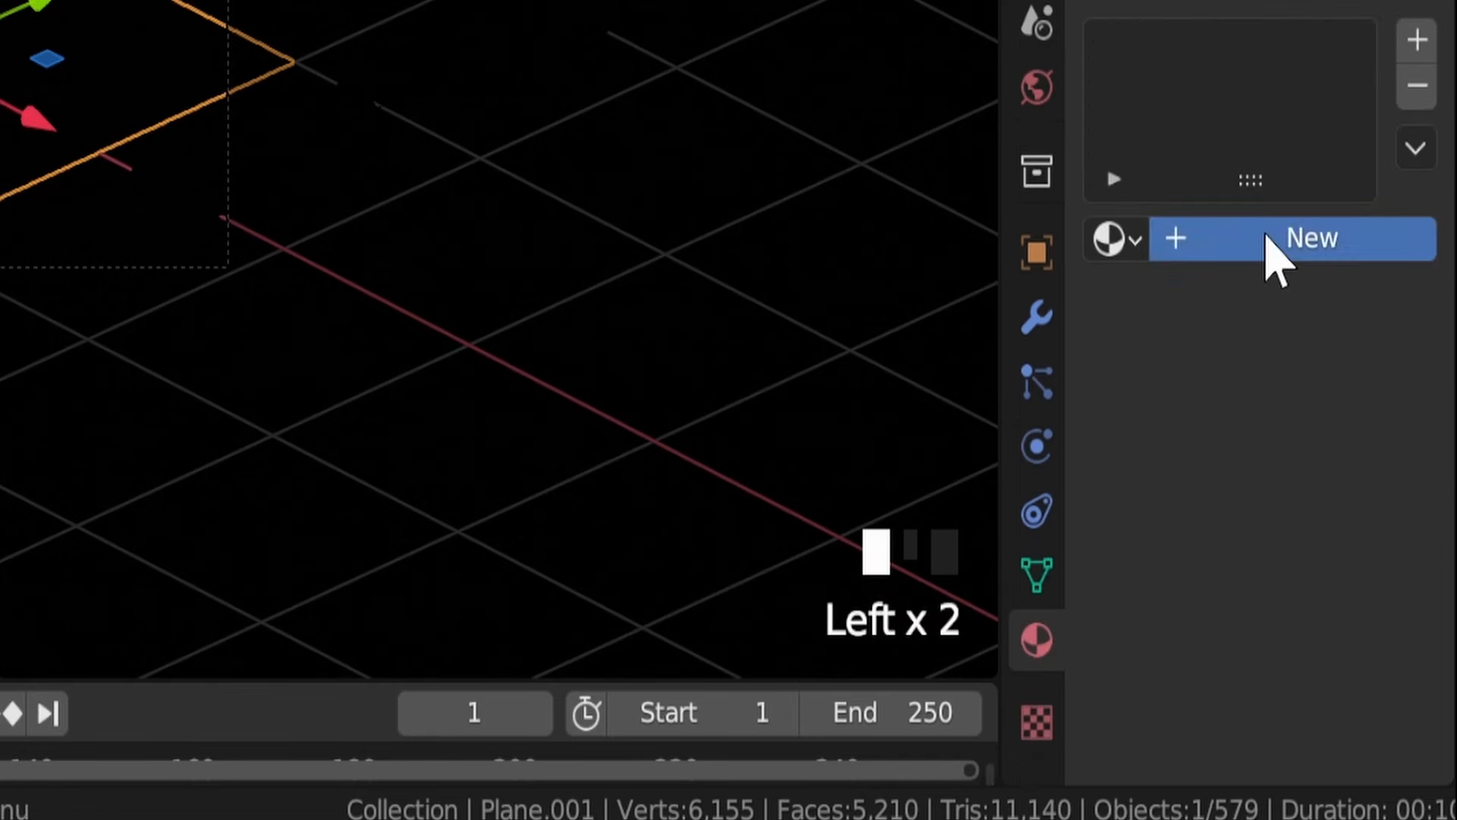
pyautogui.click(1279, 447)
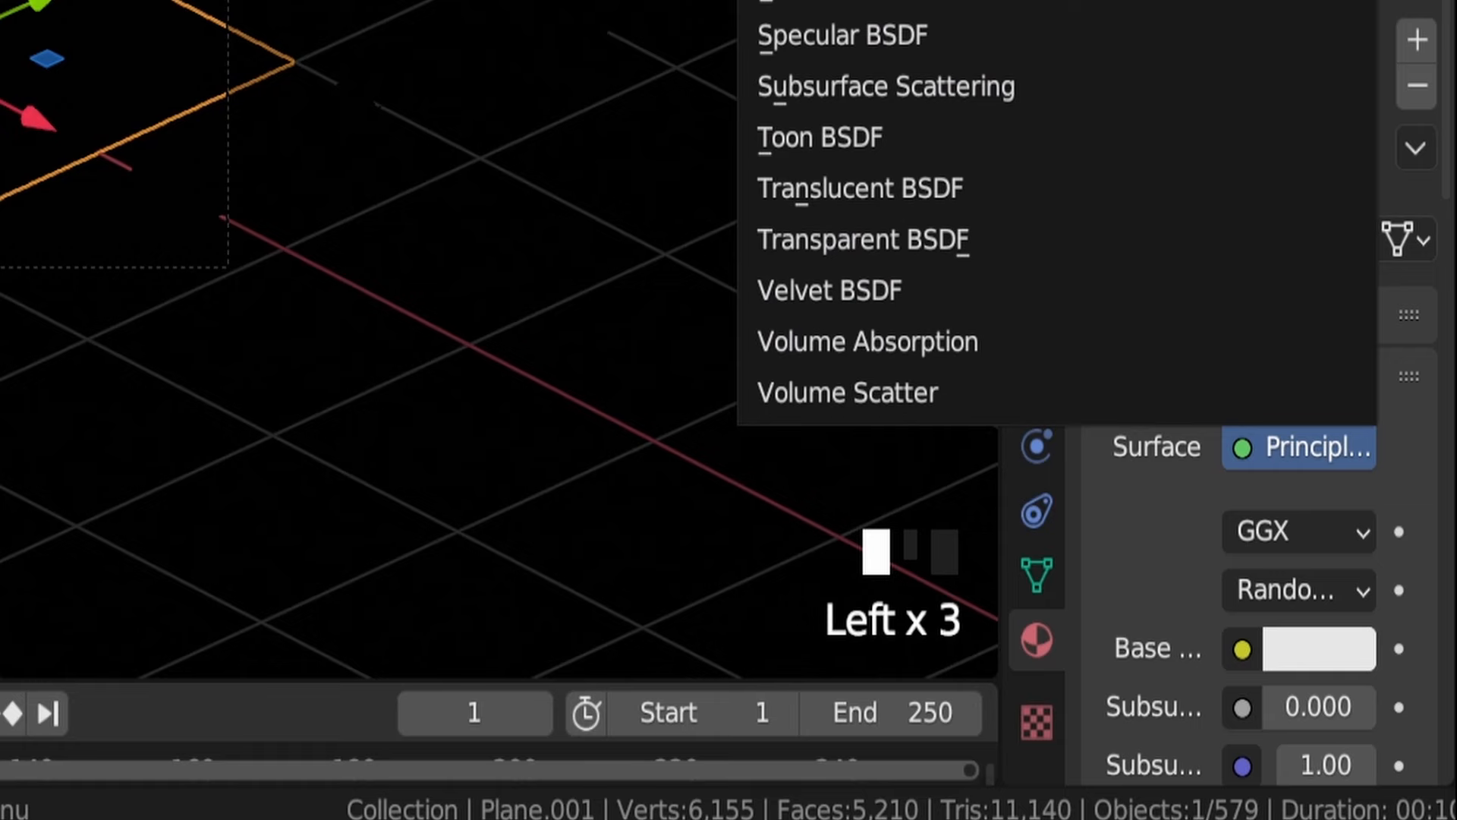
pyautogui.click(1095, 94)
# Raise the emissive plane about 2.72 m along Z above the strands
pyautogui.scroll(-4, 666, 362)
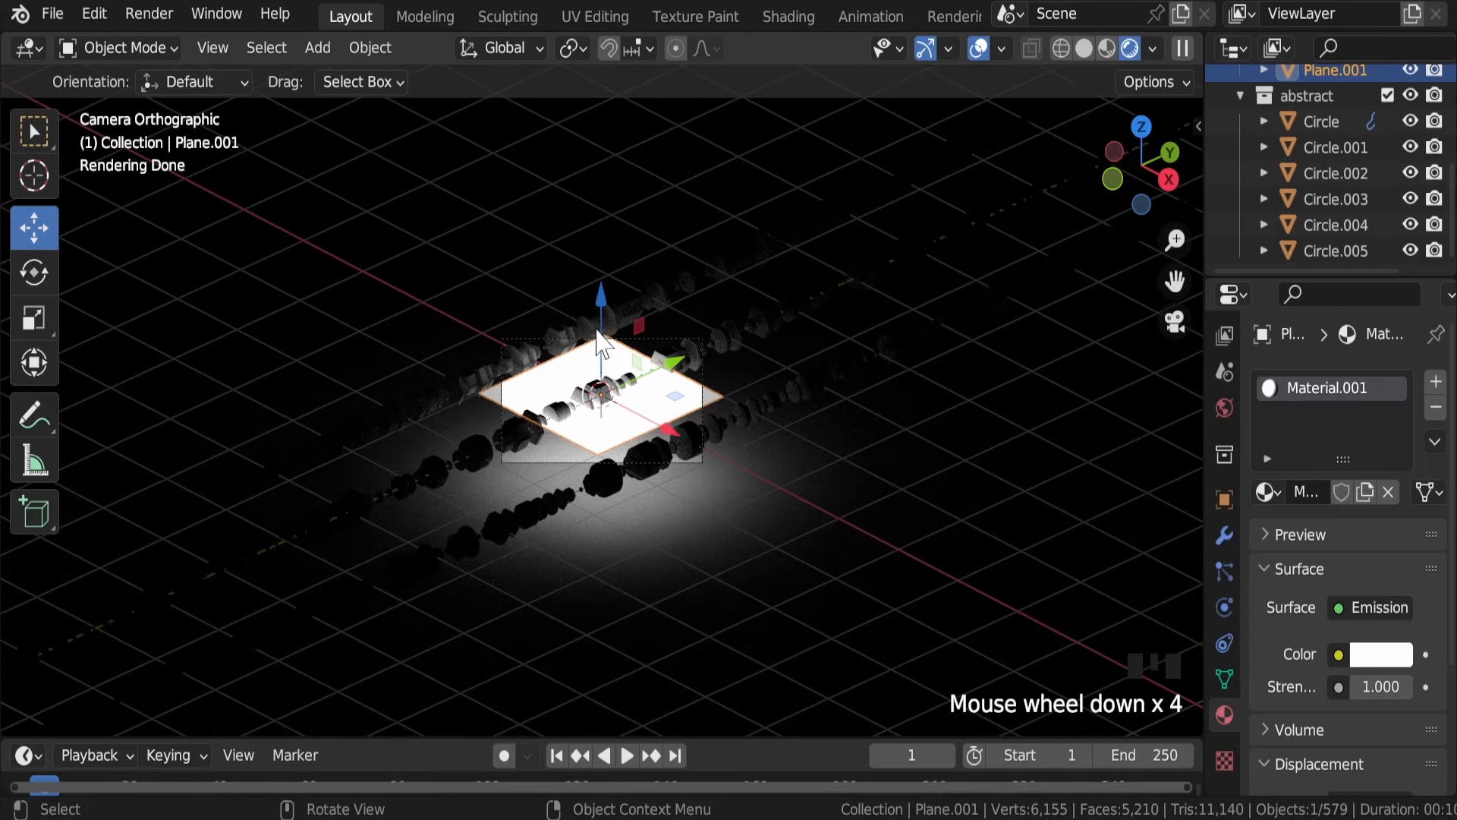
pyautogui.moveTo(602, 299); pyautogui.dragTo(600, 692)
pyautogui.scroll(2, 683, 352)
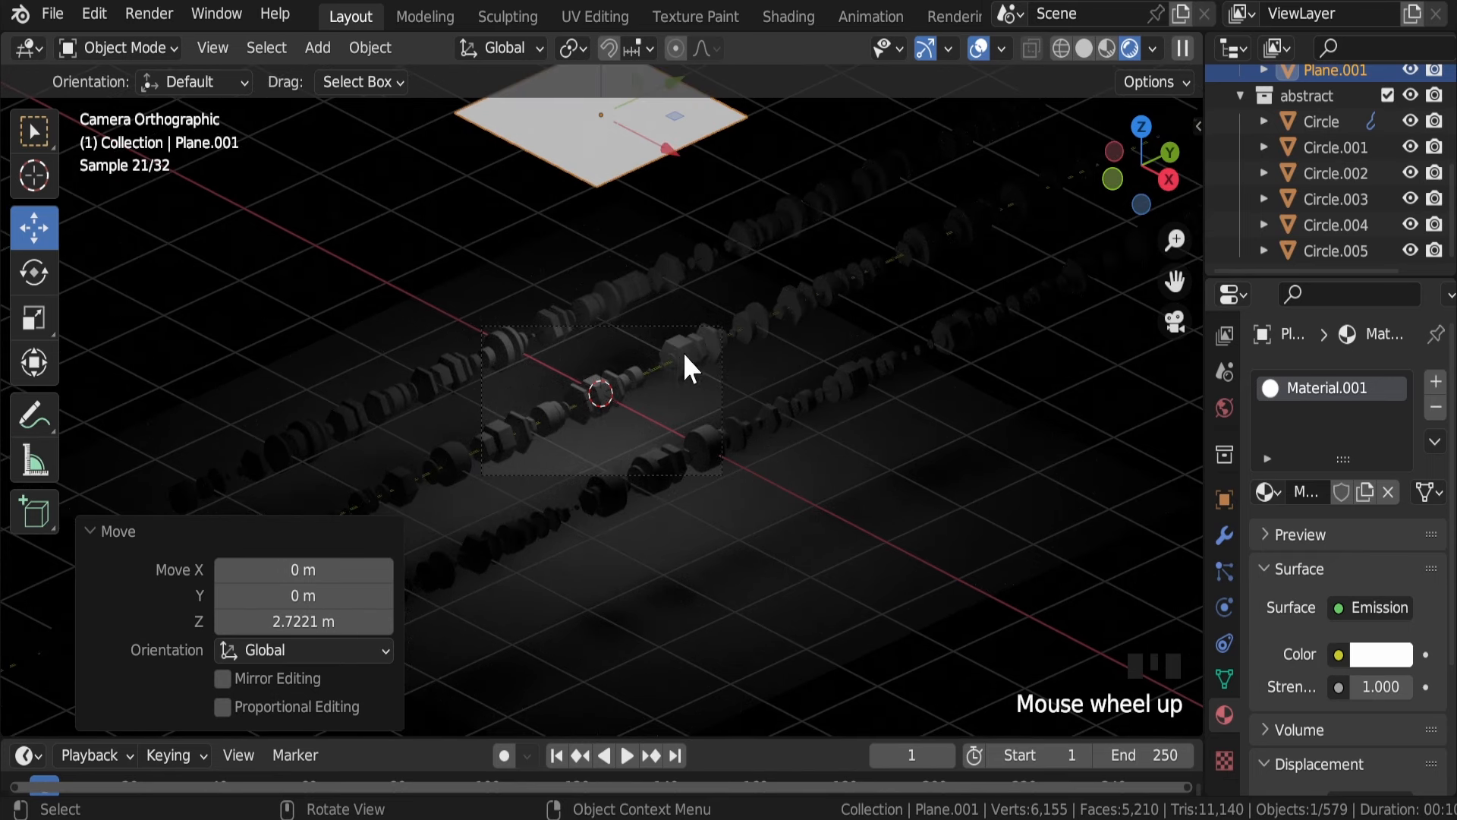
# Scale the overhead emissive plane up by a factor of about 1.96
pyautogui.press('KP_7')
pyautogui.scroll(-1, 762, 345)
pyautogui.scroll(-3, 762, 344)
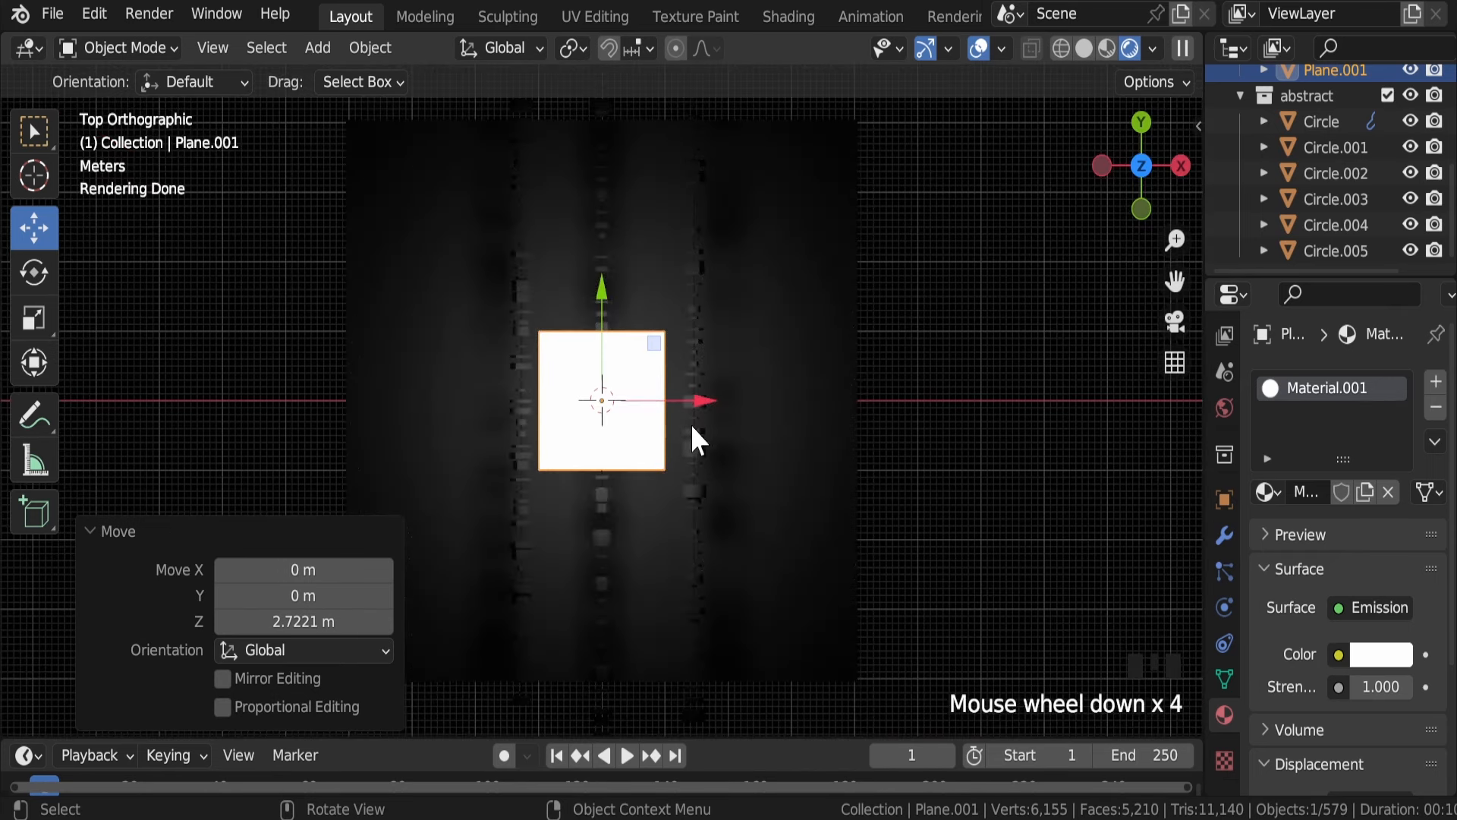
pyautogui.press('s')
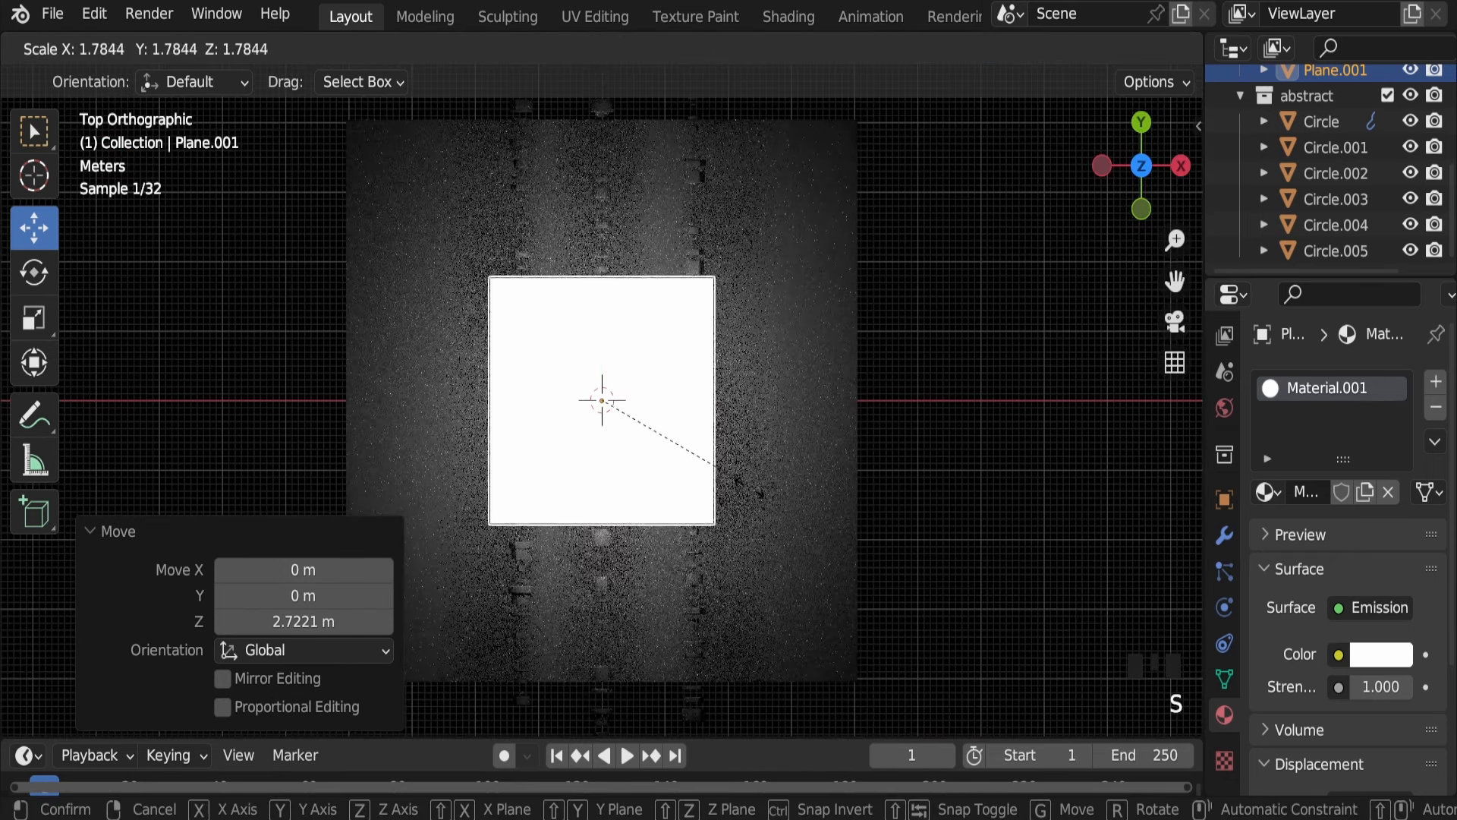
pyautogui.click(761, 497)
pyautogui.press('KP_0')
pyautogui.press('KP_0')
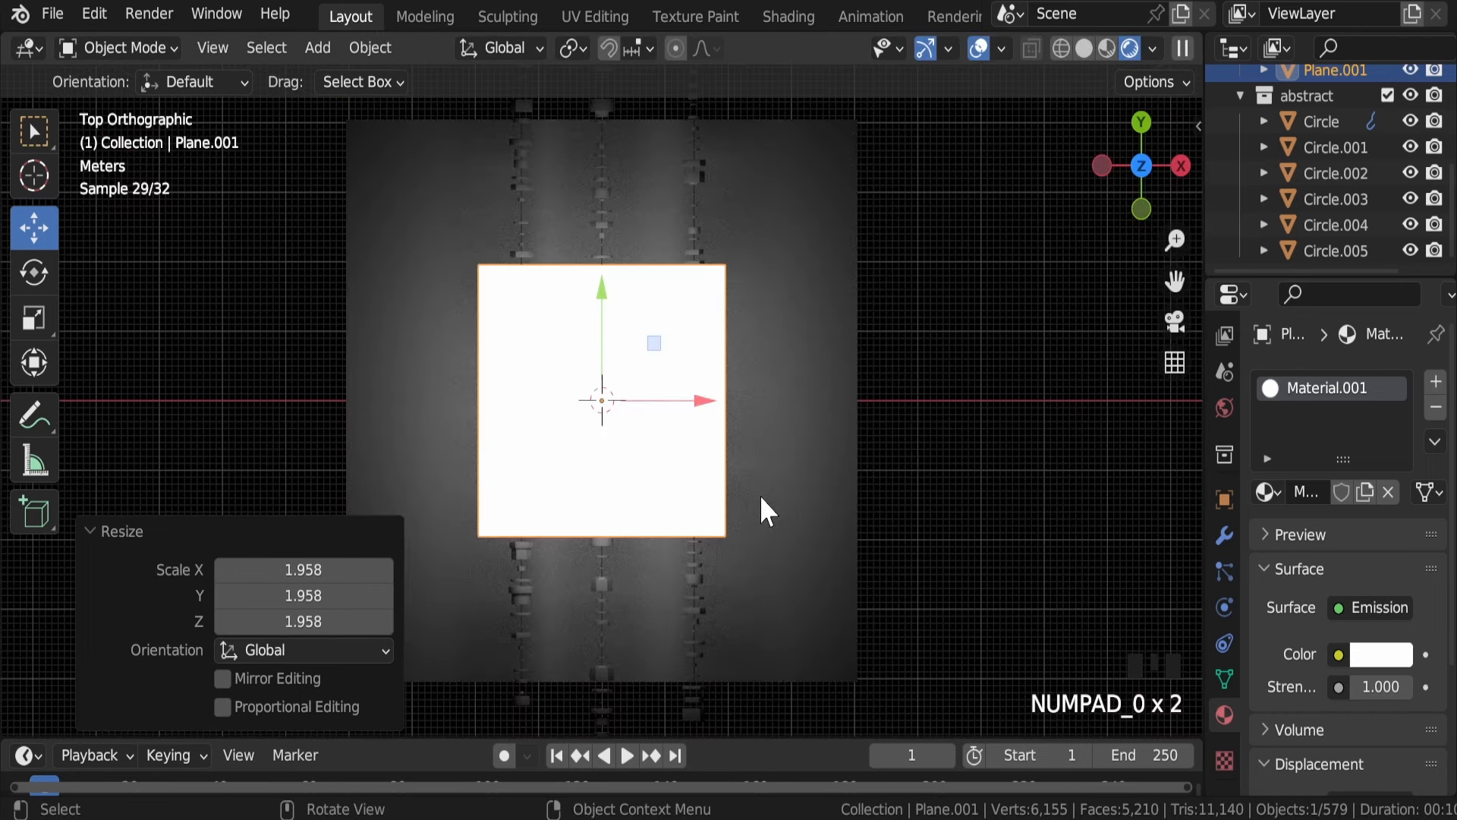
# Enlarge the overhead emissive plane by a further factor of about 1.33 and save the file
pyautogui.press('s')
pyautogui.click(764, 486)
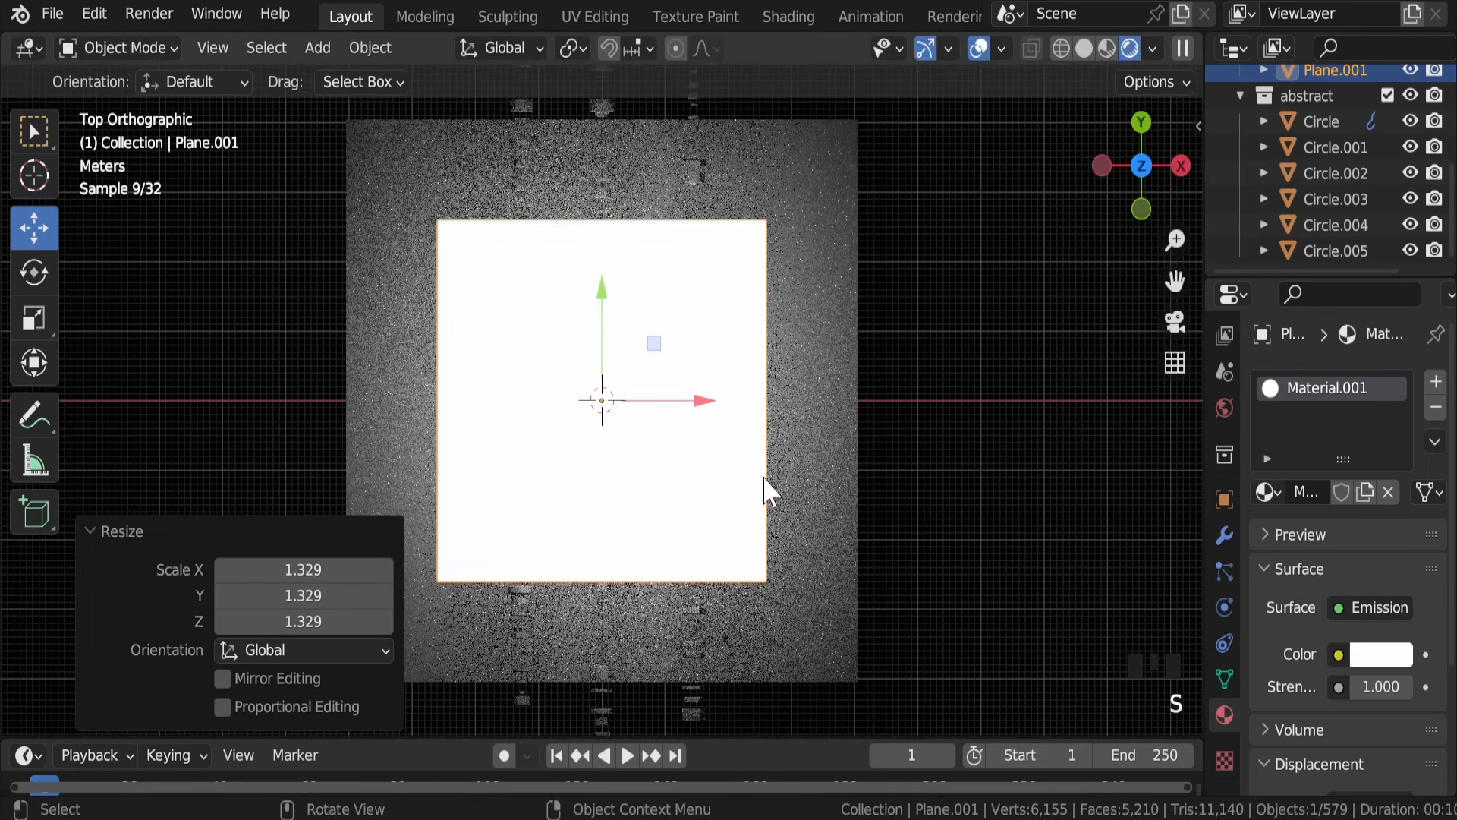
pyautogui.press('KP_0')
pyautogui.scroll(4, 750, 471)
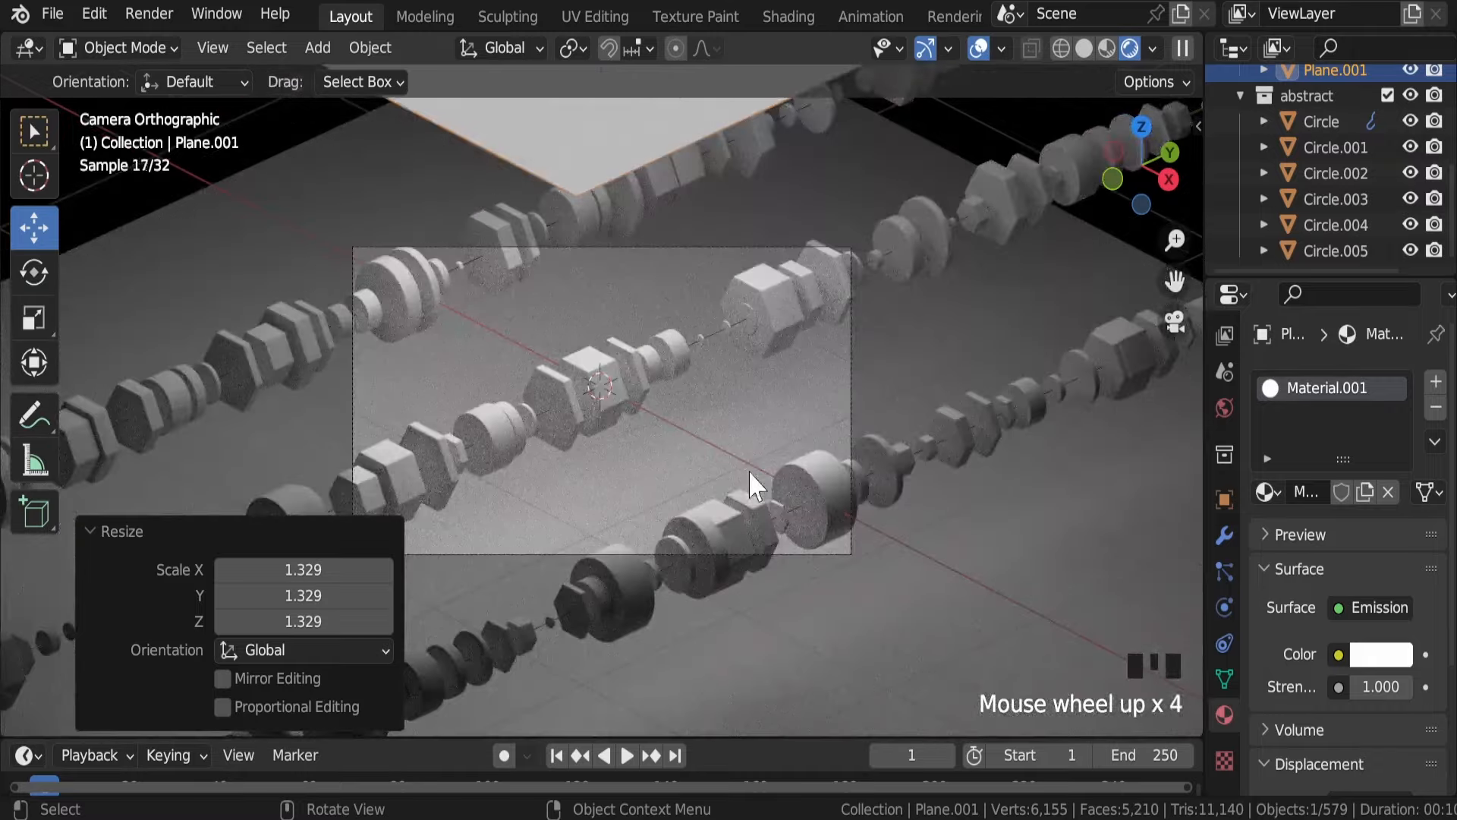
pyautogui.hotkey('ctrl', 's')
pyautogui.scroll(2, 749, 471)
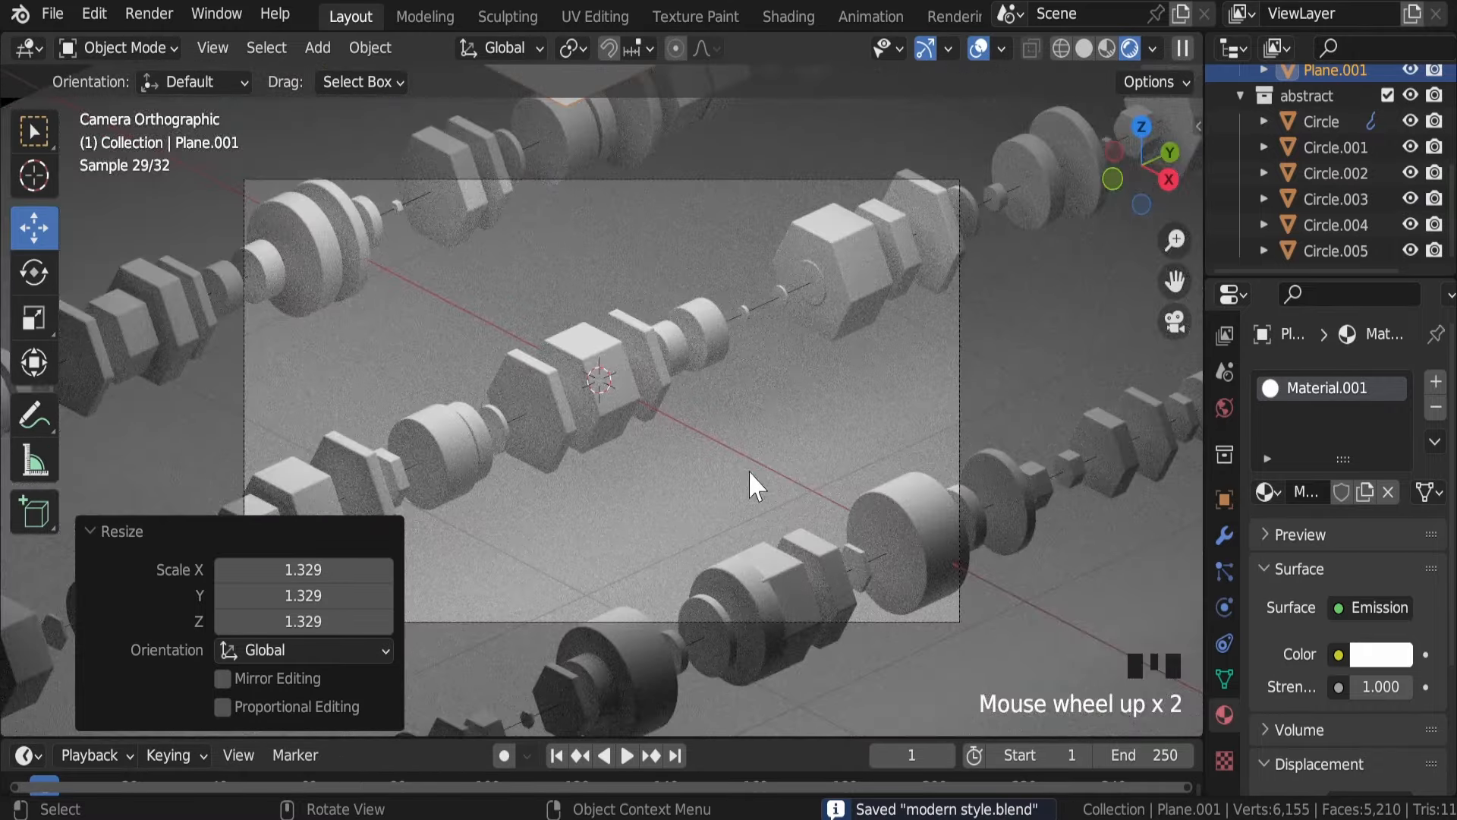
# Duplicate the overhead emissive plane, rotate the copy 90° about Y, and move it along positive X to stand beside the strands
pyautogui.scroll(-3, 735, 454)
pyautogui.press('KP_1')
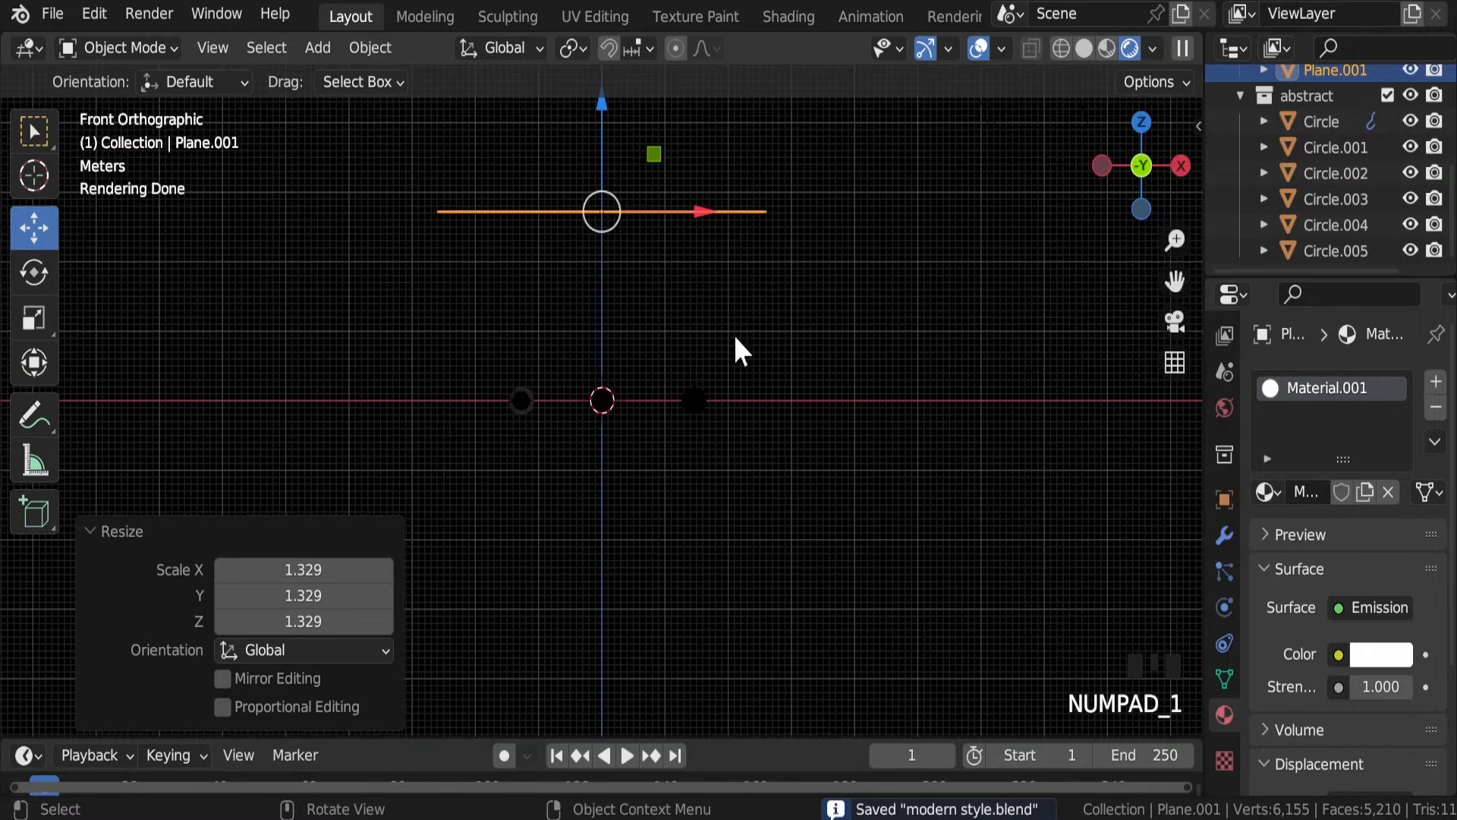
pyautogui.moveTo(895, 241); pyautogui.dragTo(840, 314, button='middle')
pyautogui.press('KP_0')
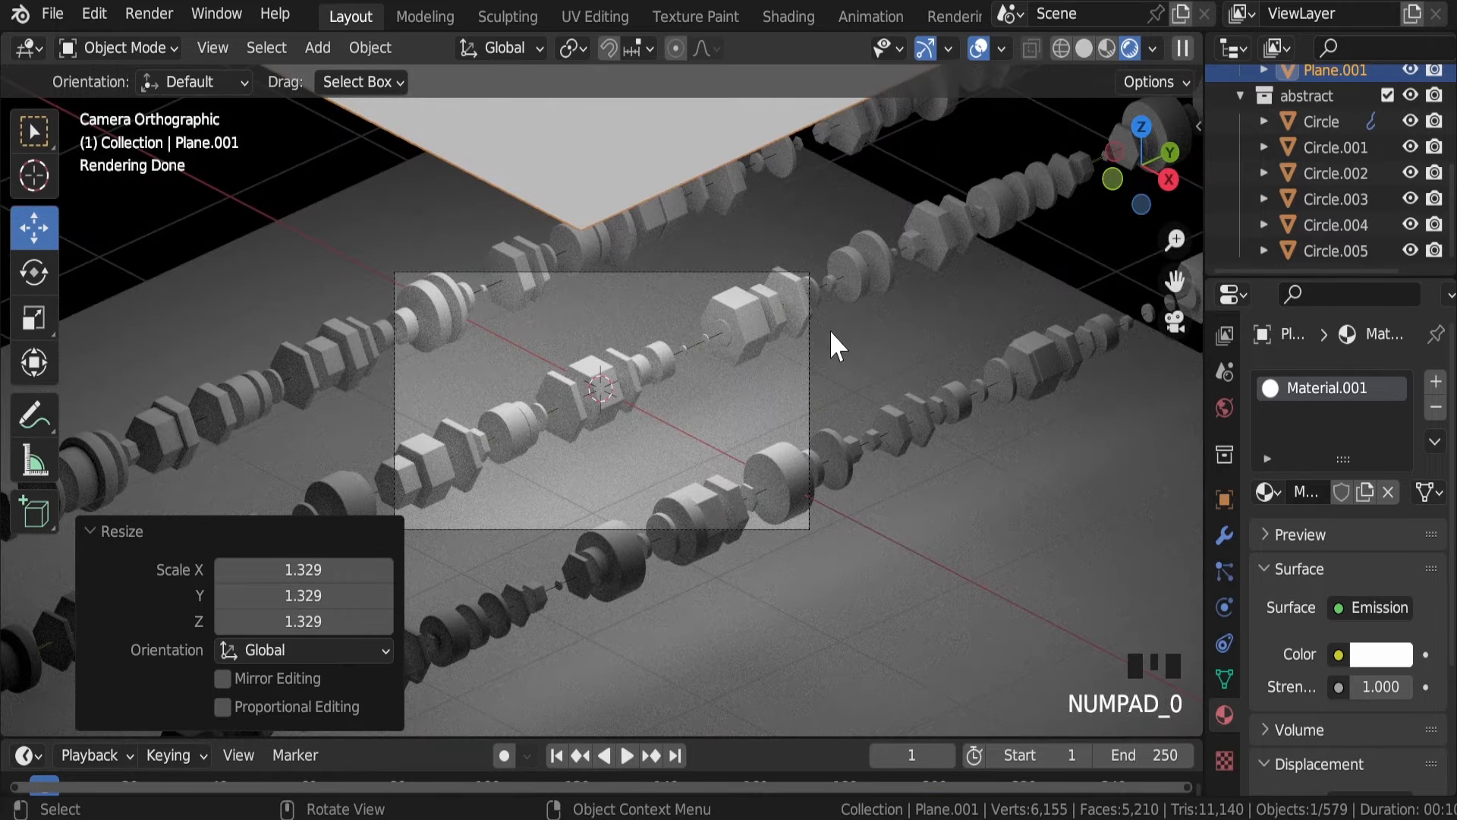
pyautogui.press('KP_1')
pyautogui.hotkey('shift', 'd')
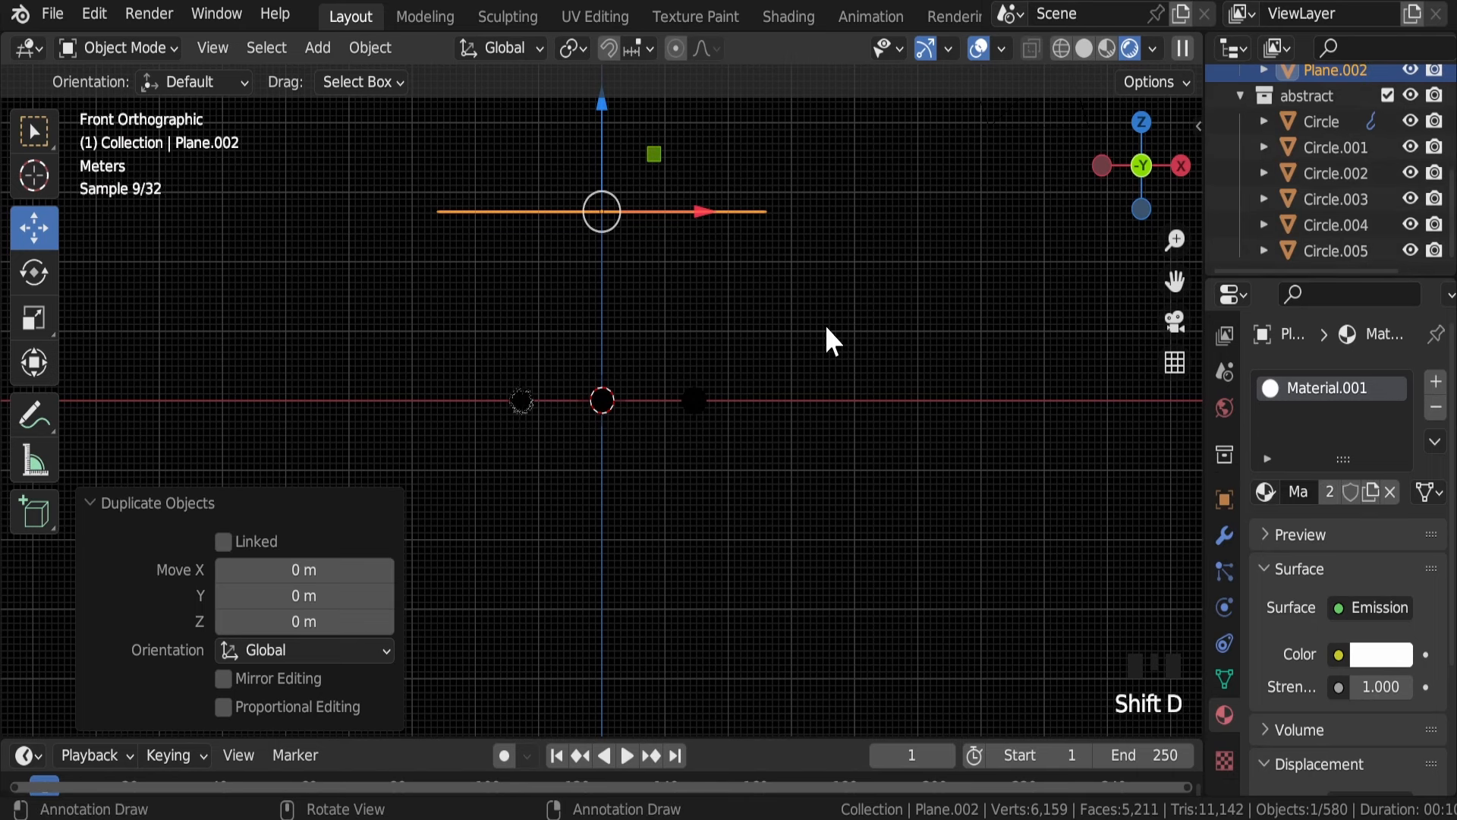
pyautogui.write('r90')
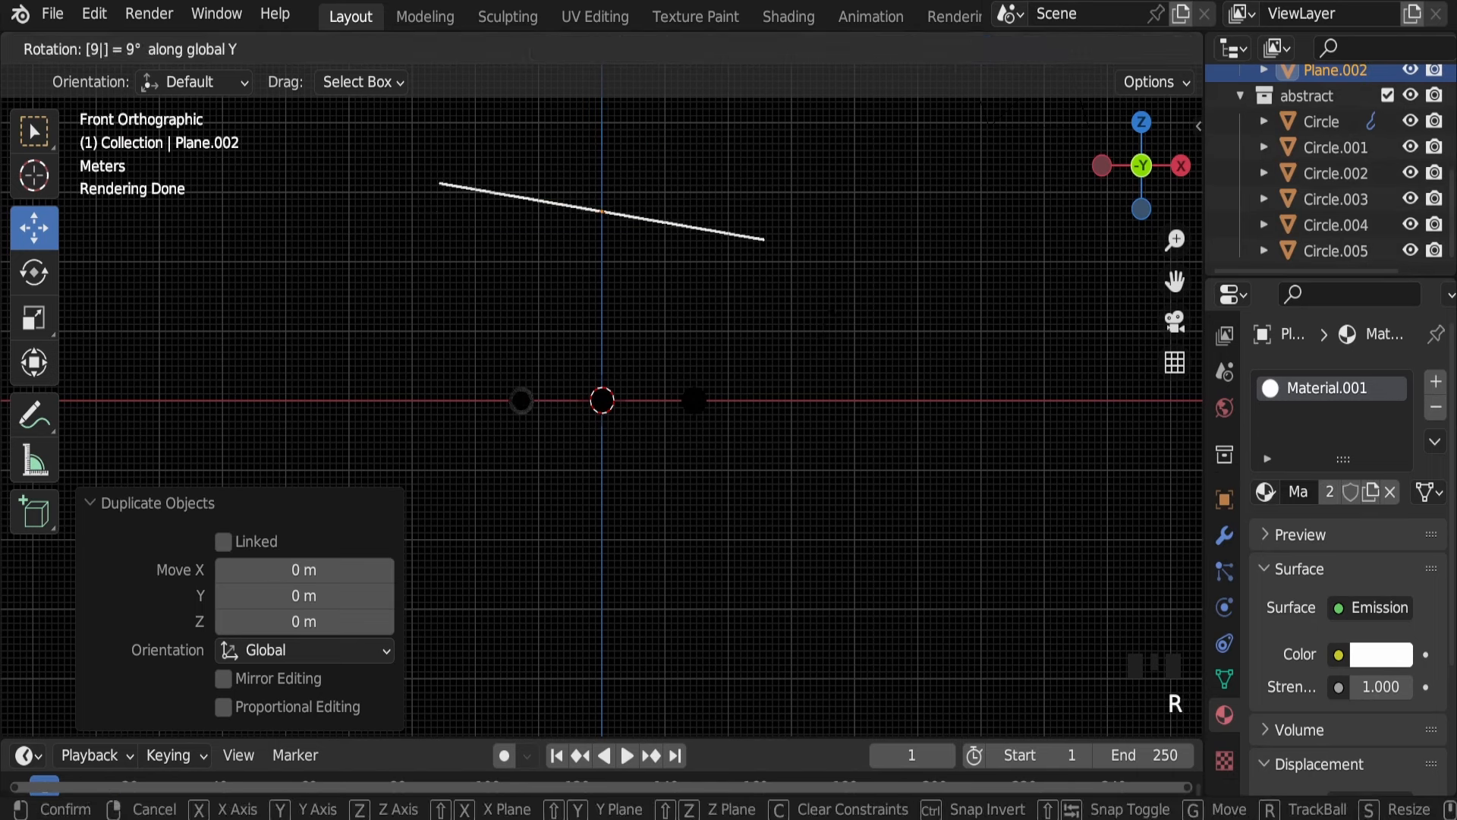
pyautogui.press('Return')
pyautogui.moveTo(720, 228); pyautogui.dragTo(972, 217)
# Lower the vertical emissive plane about 1.56 m along Z
pyautogui.press('KP_0')
pyautogui.press('KP_0')
pyautogui.press('KP_0')
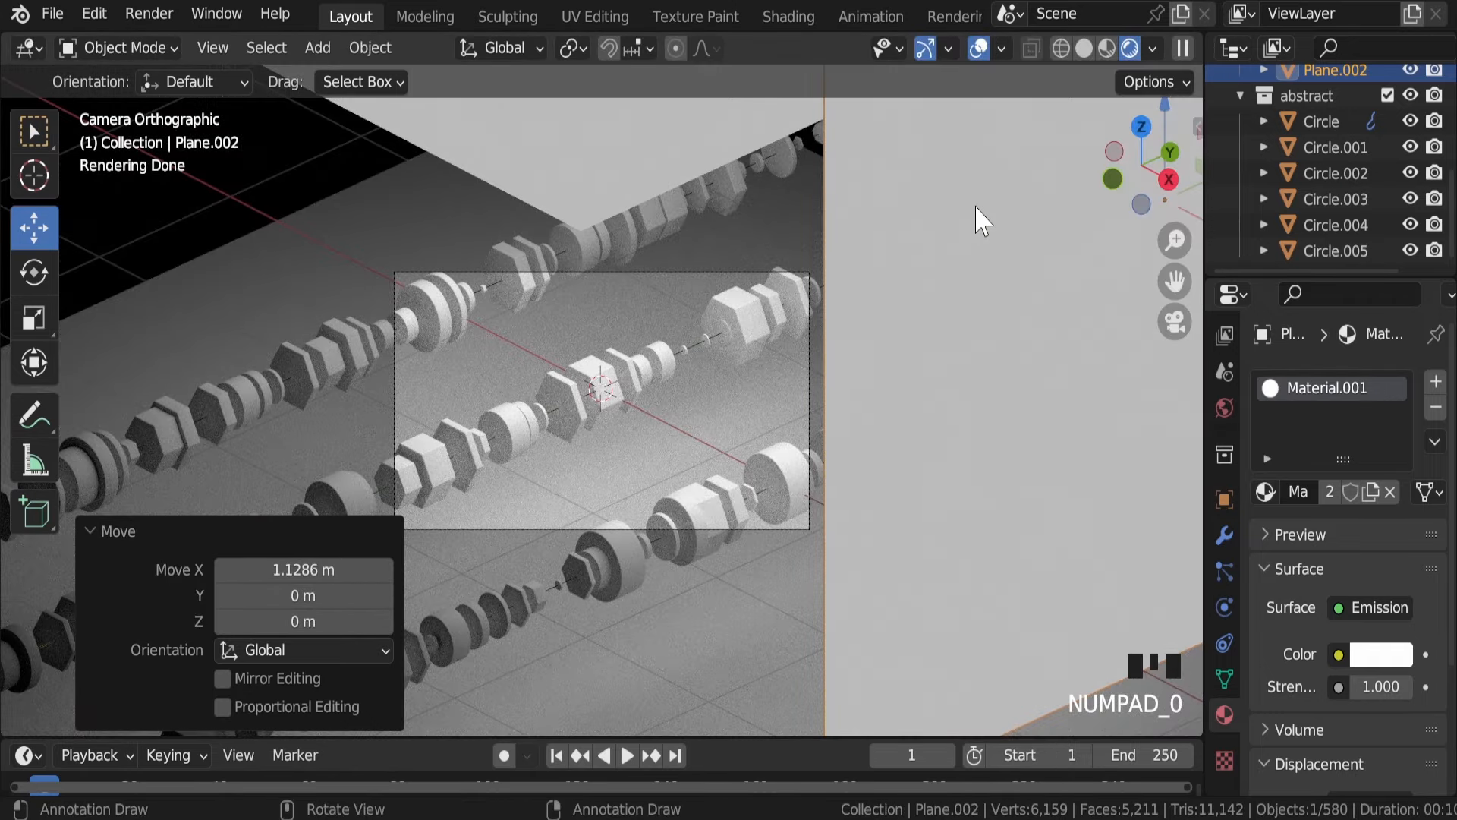
pyautogui.scroll(-5, 898, 303)
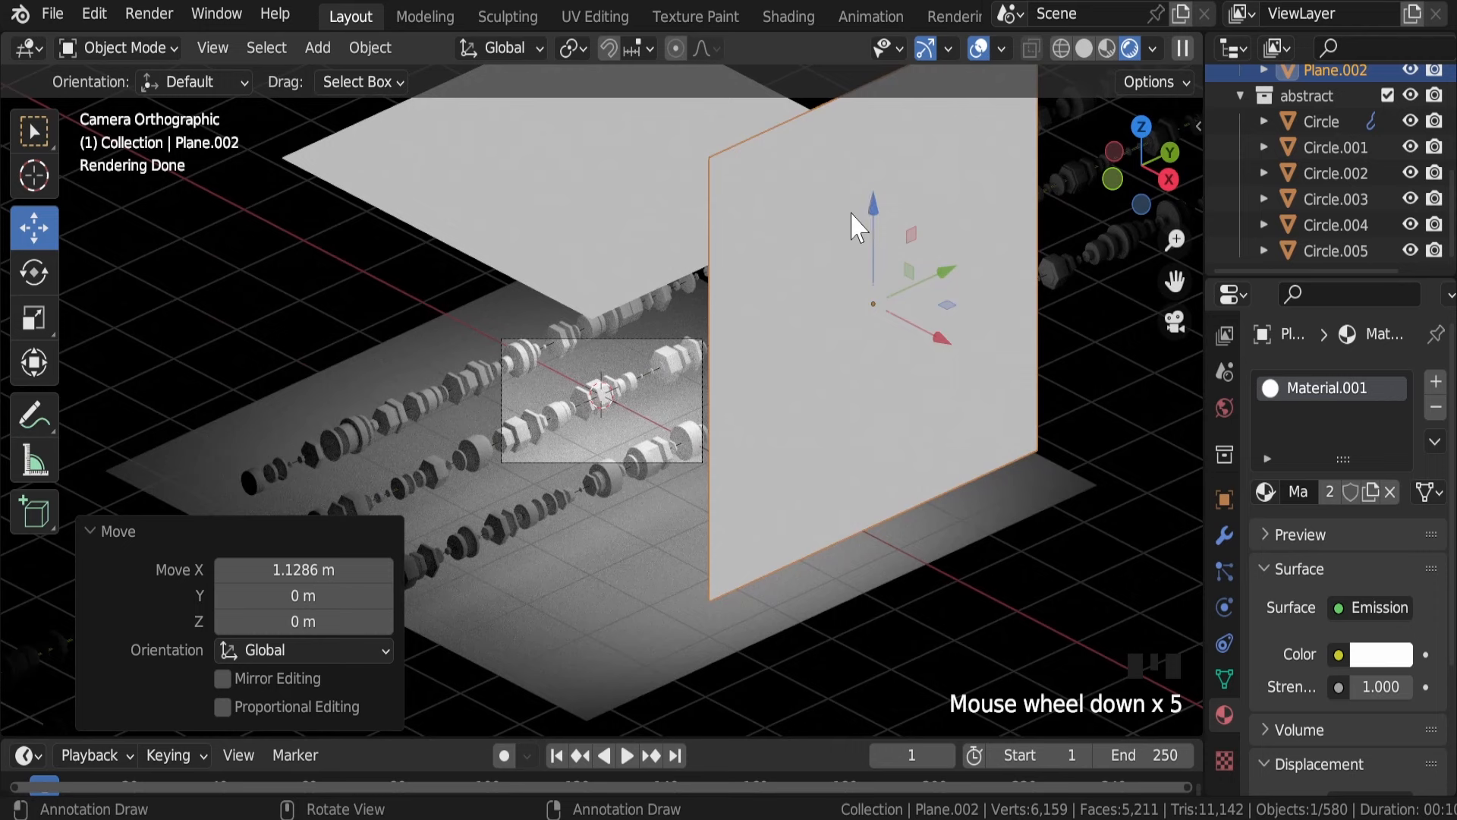
pyautogui.moveTo(872, 220); pyautogui.dragTo(894, 352)
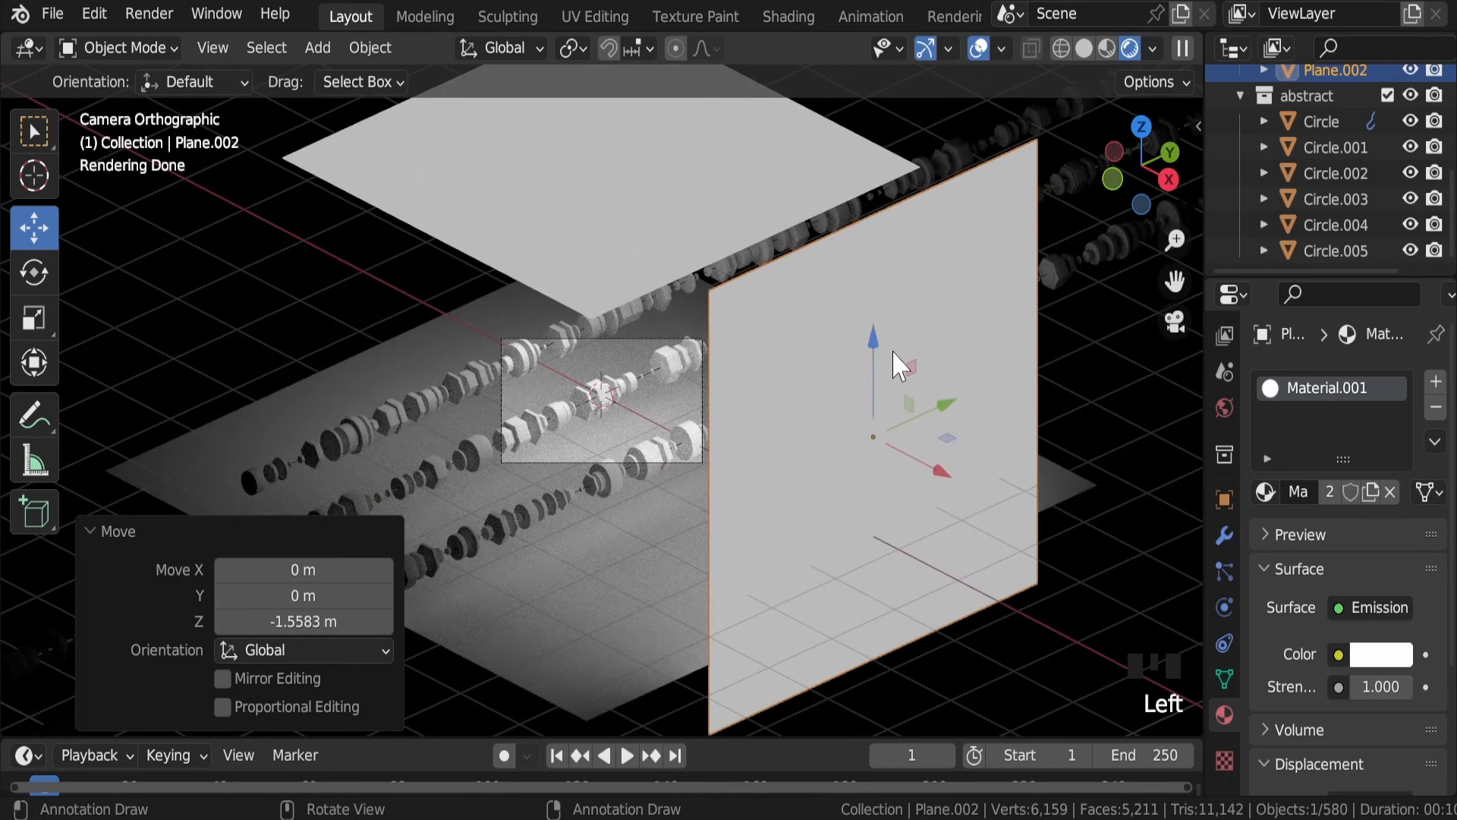
# Duplicate the vertical emissive plane, move the copy about 8.68 m along negative X to the strands' opposite side, and save the file
pyautogui.press('KP_1')
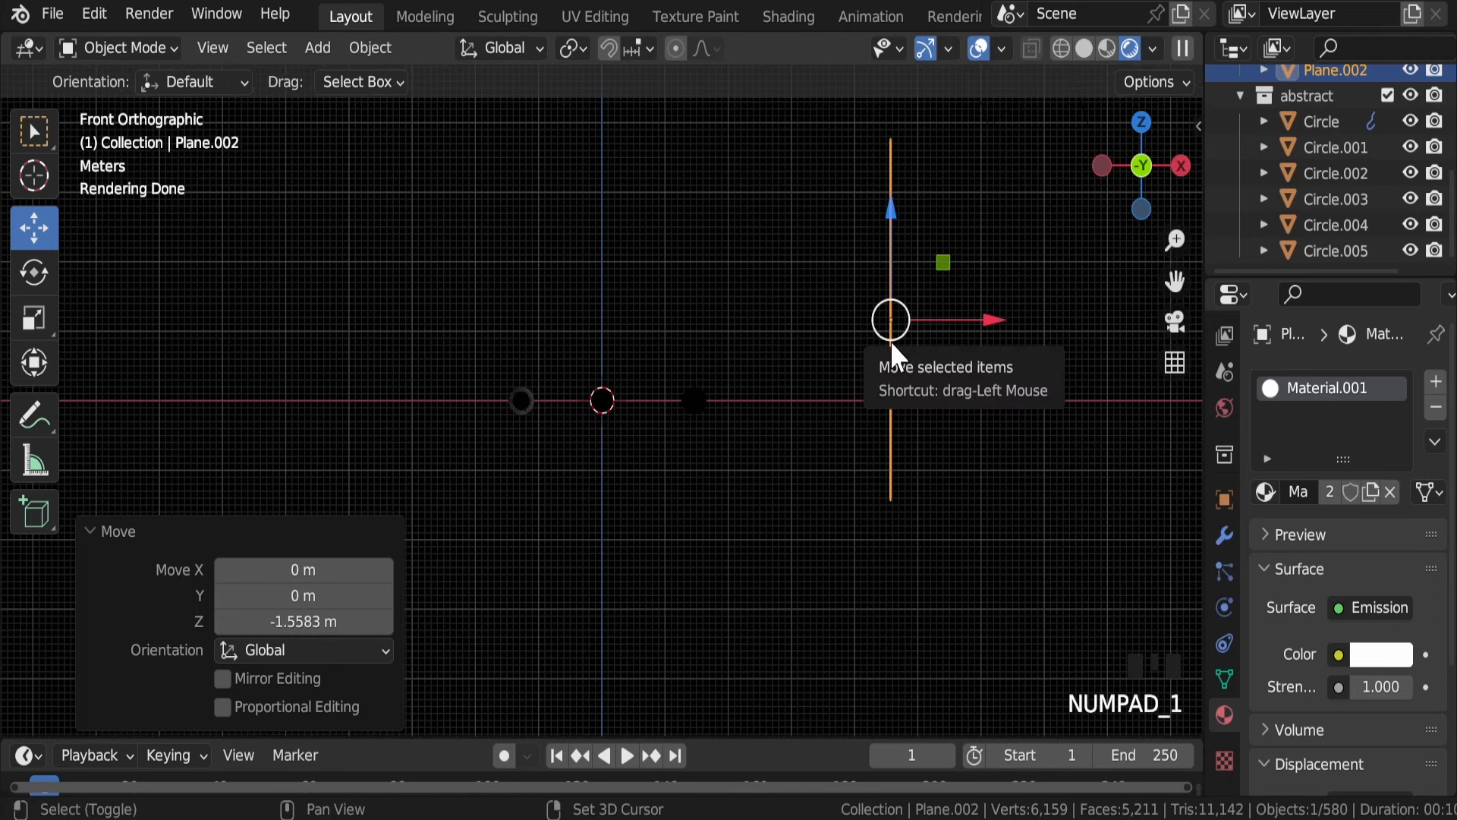
pyautogui.hotkey('shift', 'd')
pyautogui.moveTo(989, 320); pyautogui.dragTo(435, 328)
pyautogui.press('KP_0')
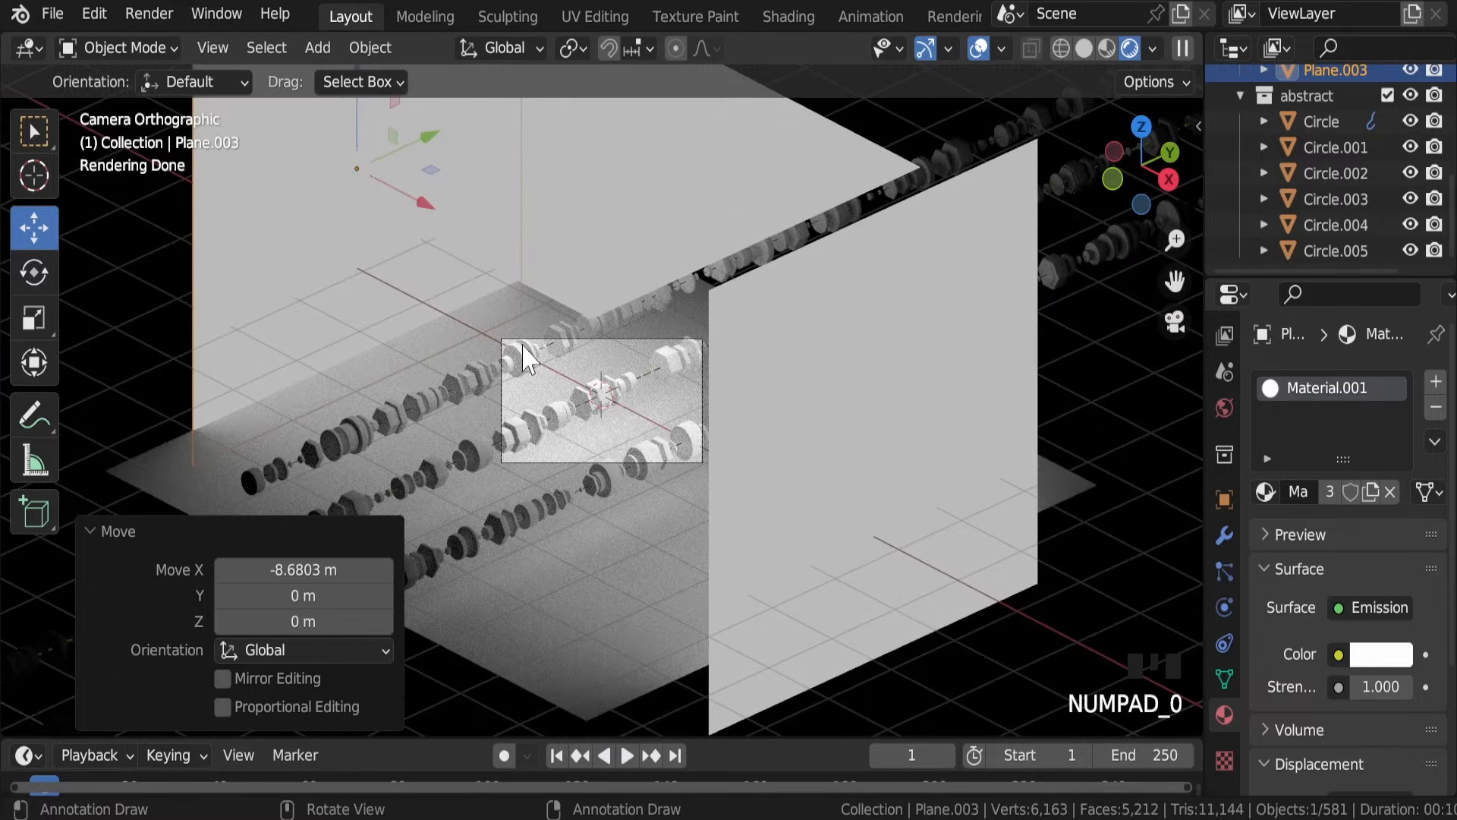
pyautogui.scroll(6, 537, 356)
pyautogui.hotkey('ctrl', 's')
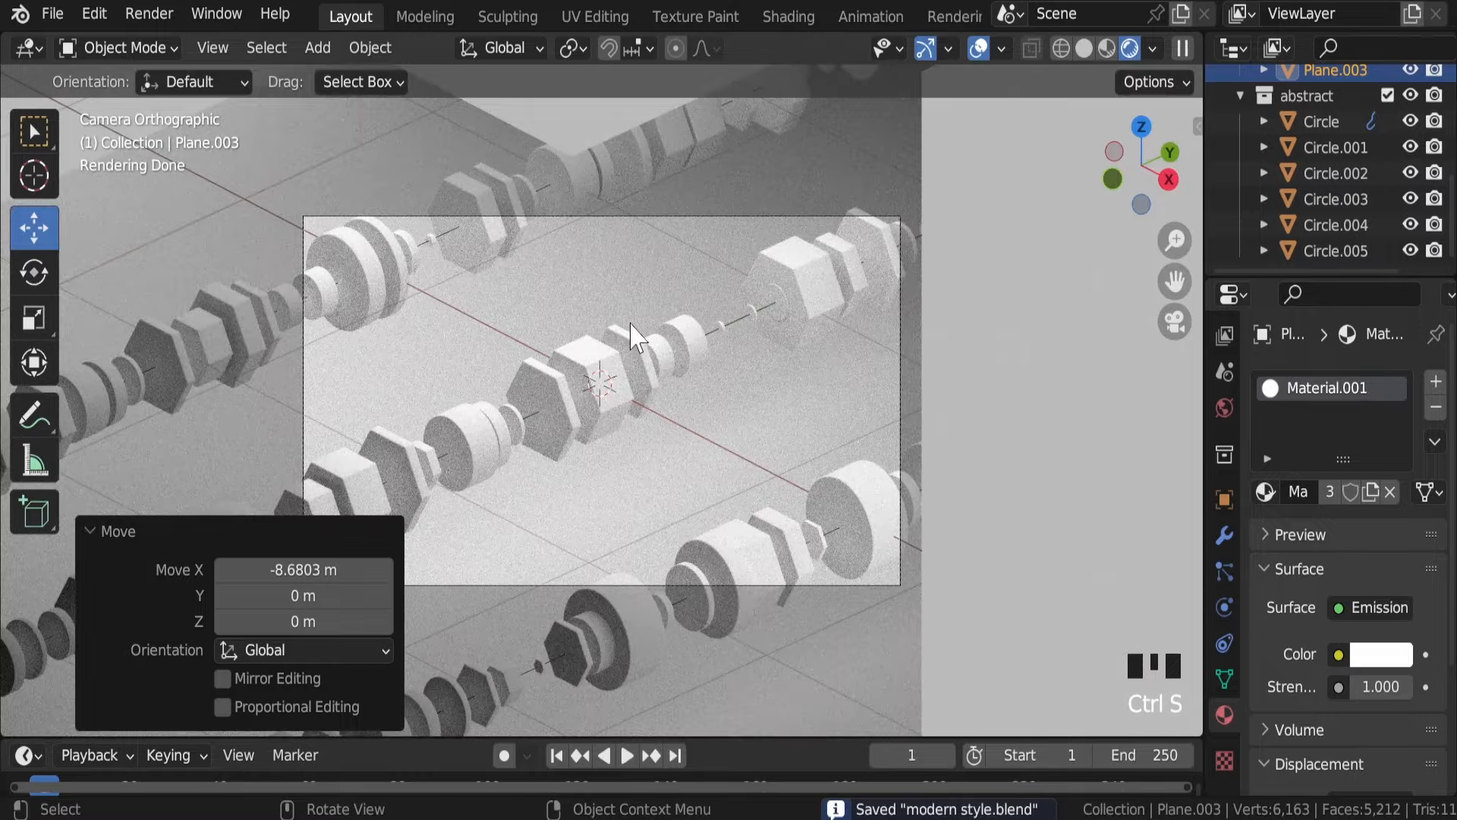
# Stretch the vertical emissive plane on the strands' negative X side by about 1.74 along Y, returning to the camera view
pyautogui.scroll(-8, 628, 327)
pyautogui.moveTo(627, 327); pyautogui.dragTo(816, 316, button='middle')
pyautogui.scroll(-4, 816, 316)
pyautogui.moveTo(478, 425); pyautogui.dragTo(564, 455, button='middle')
pyautogui.press('s')
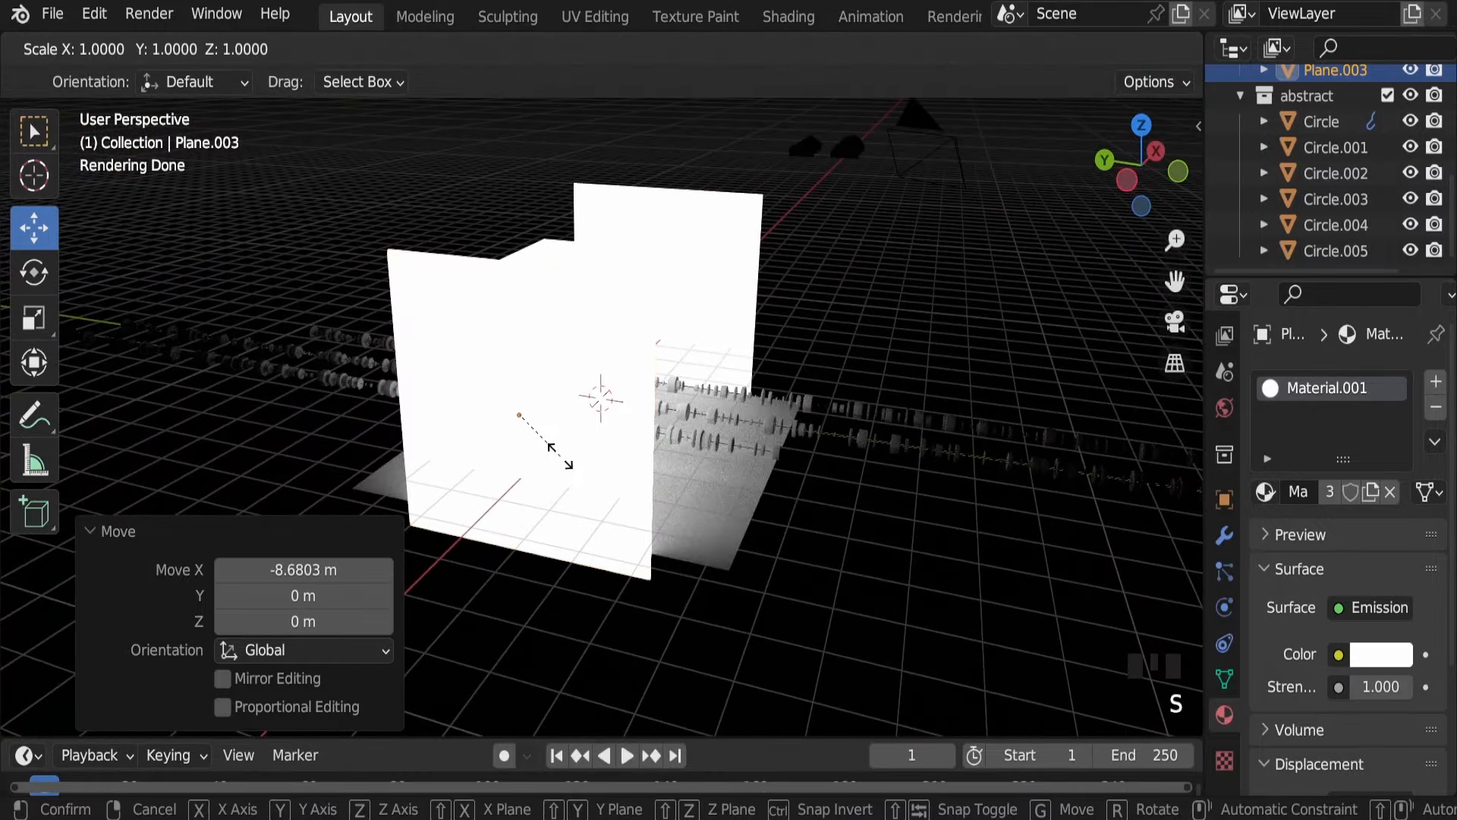
pyautogui.press('y')
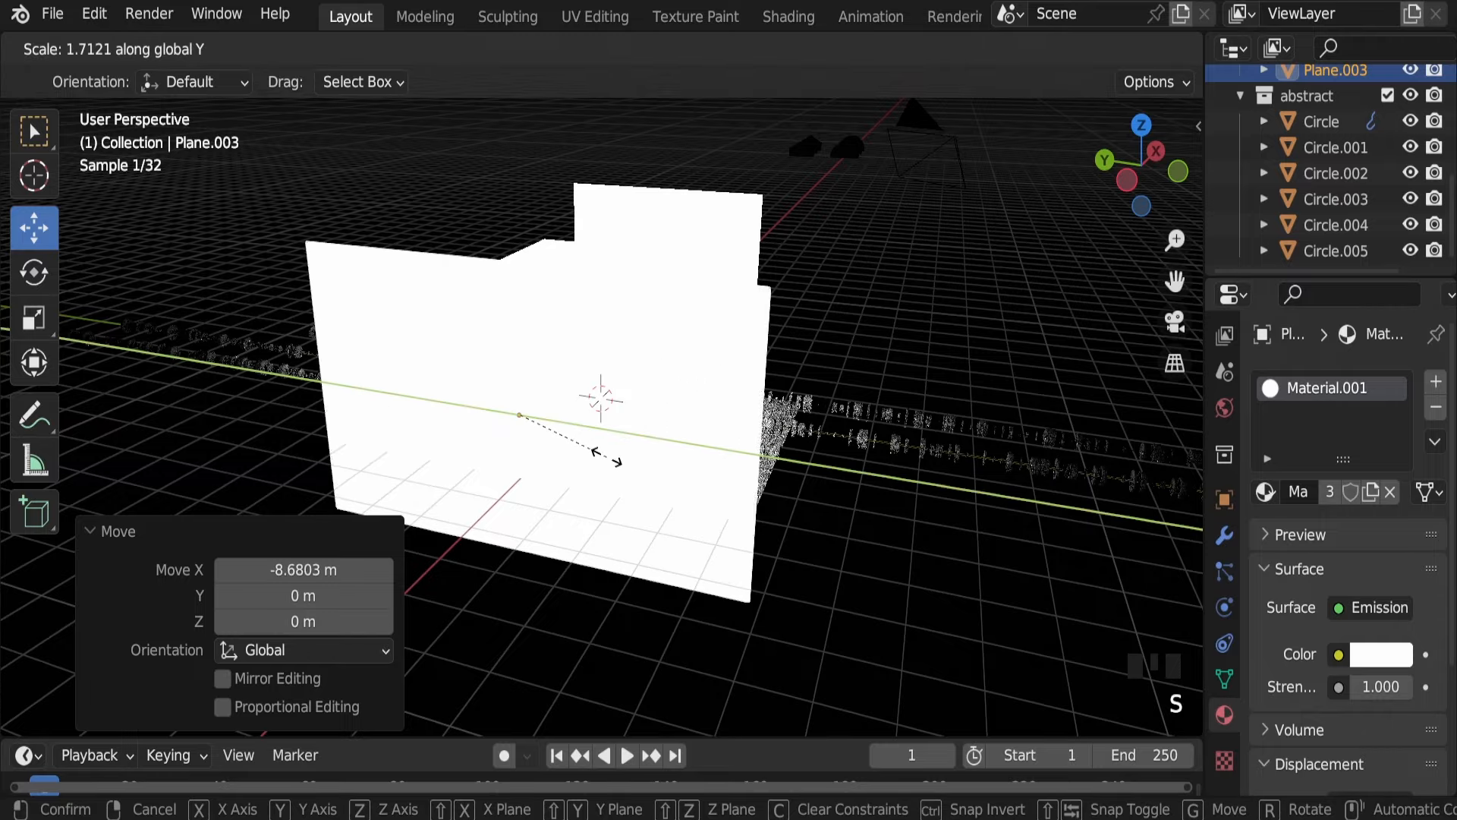
pyautogui.click(609, 461)
pyautogui.press('KP_0')
pyautogui.scroll(5, 603, 465)
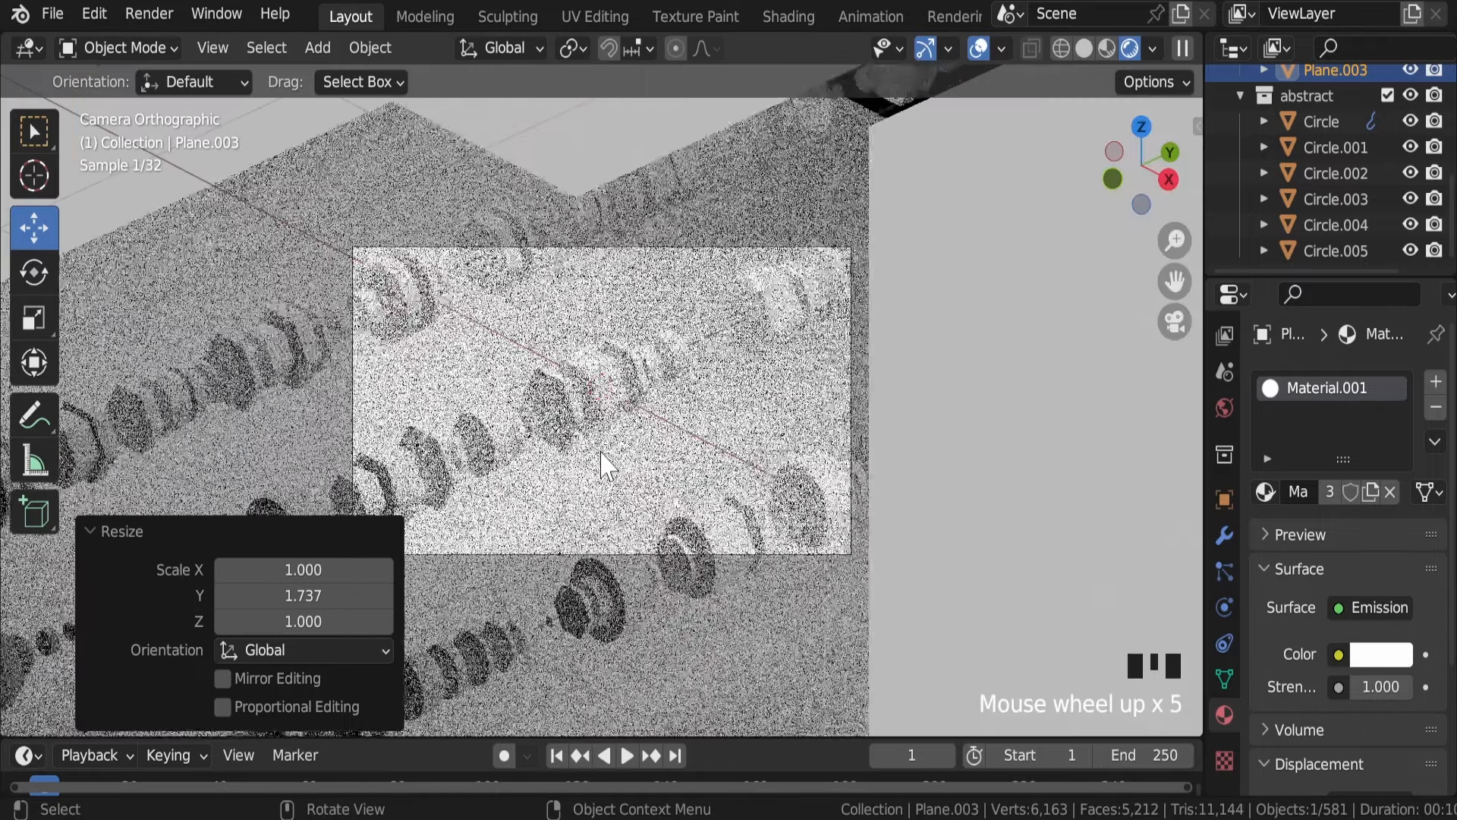
# Stretch the vertical emissive plane on the strands' positive X side by about 2.05 along Z
pyautogui.click(940, 404)
pyautogui.scroll(-8, 945, 405)
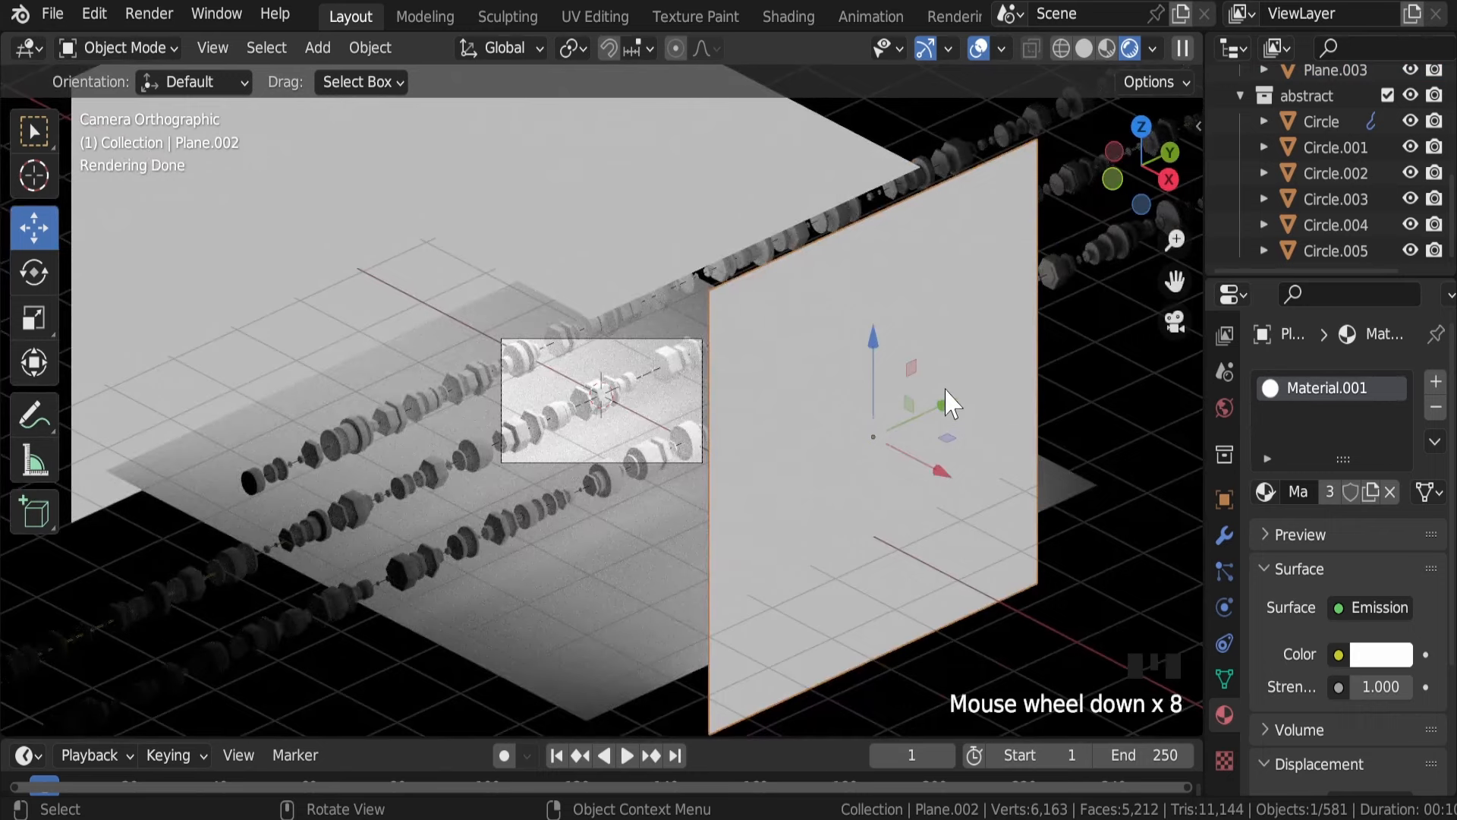
pyautogui.press('s')
pyautogui.press('z')
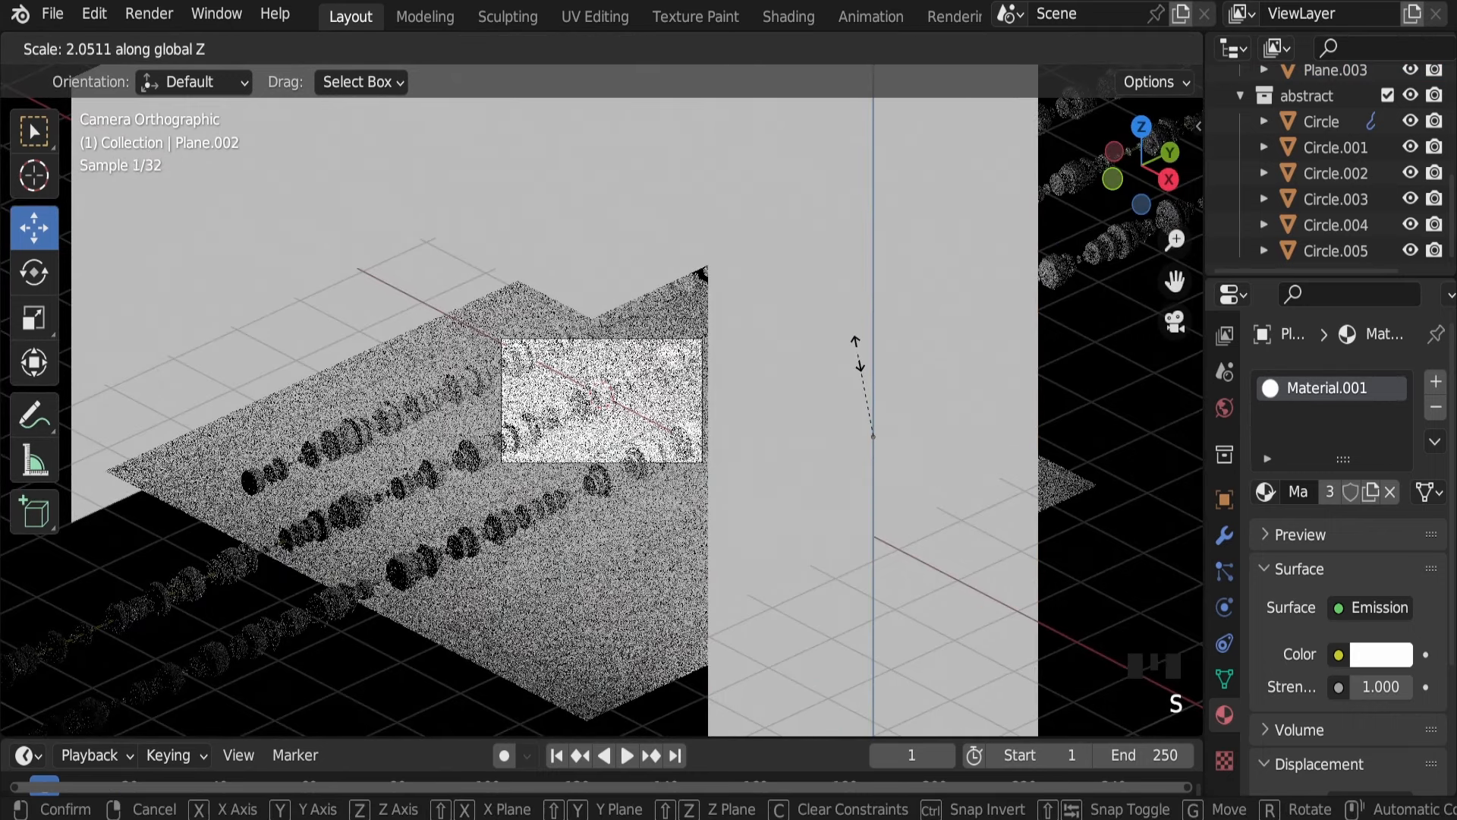
pyautogui.click(856, 351)
# Try stretching the overhead emissive plane by about 1.3 along X, checking it from the camera, and undo the change
pyautogui.moveTo(761, 381); pyautogui.dragTo(670, 357, button='middle')
pyautogui.click(670, 356)
pyautogui.press('s')
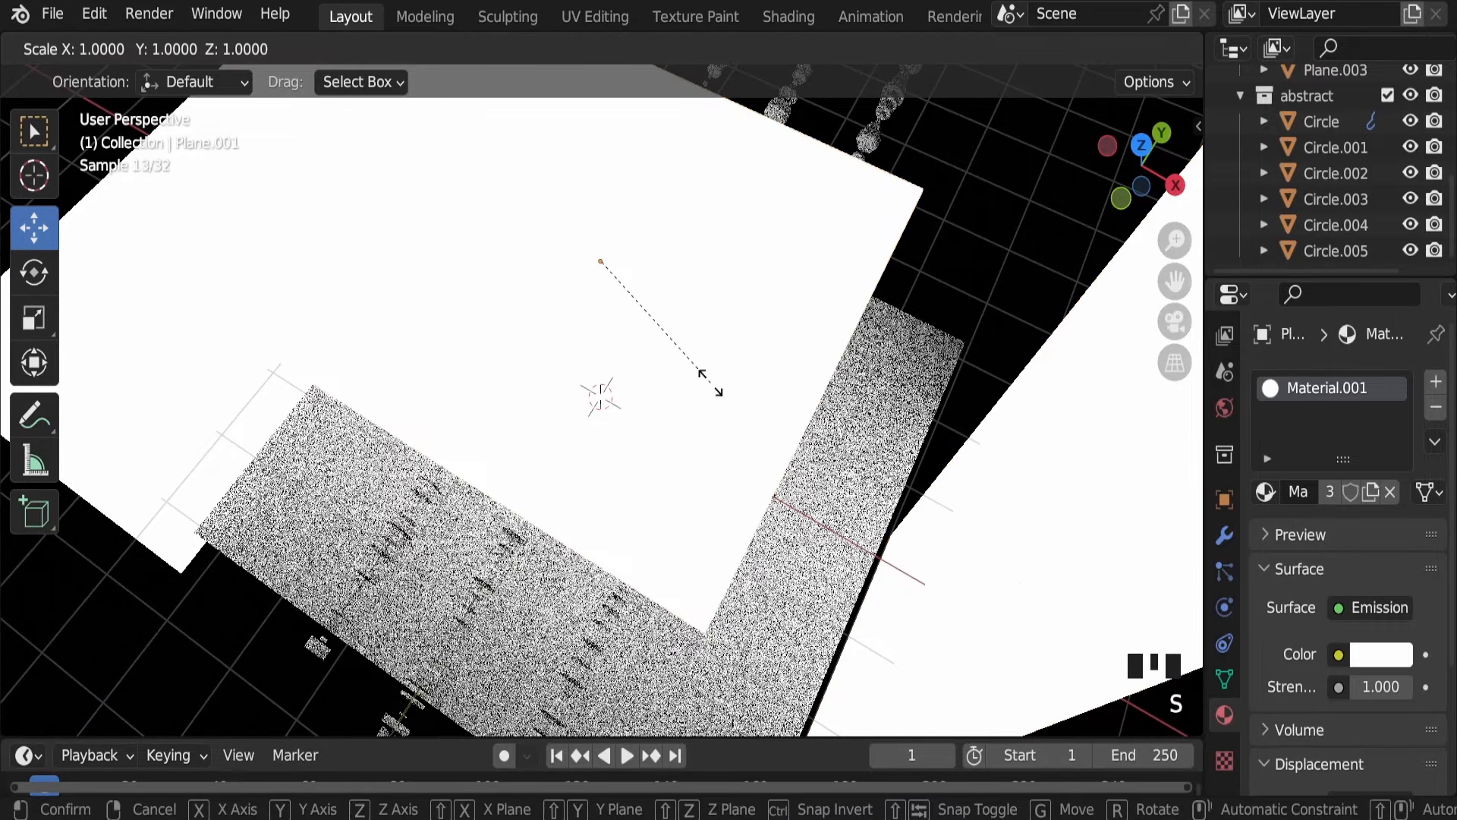
pyautogui.press('x')
pyautogui.click(745, 434)
pyautogui.press('KP_0')
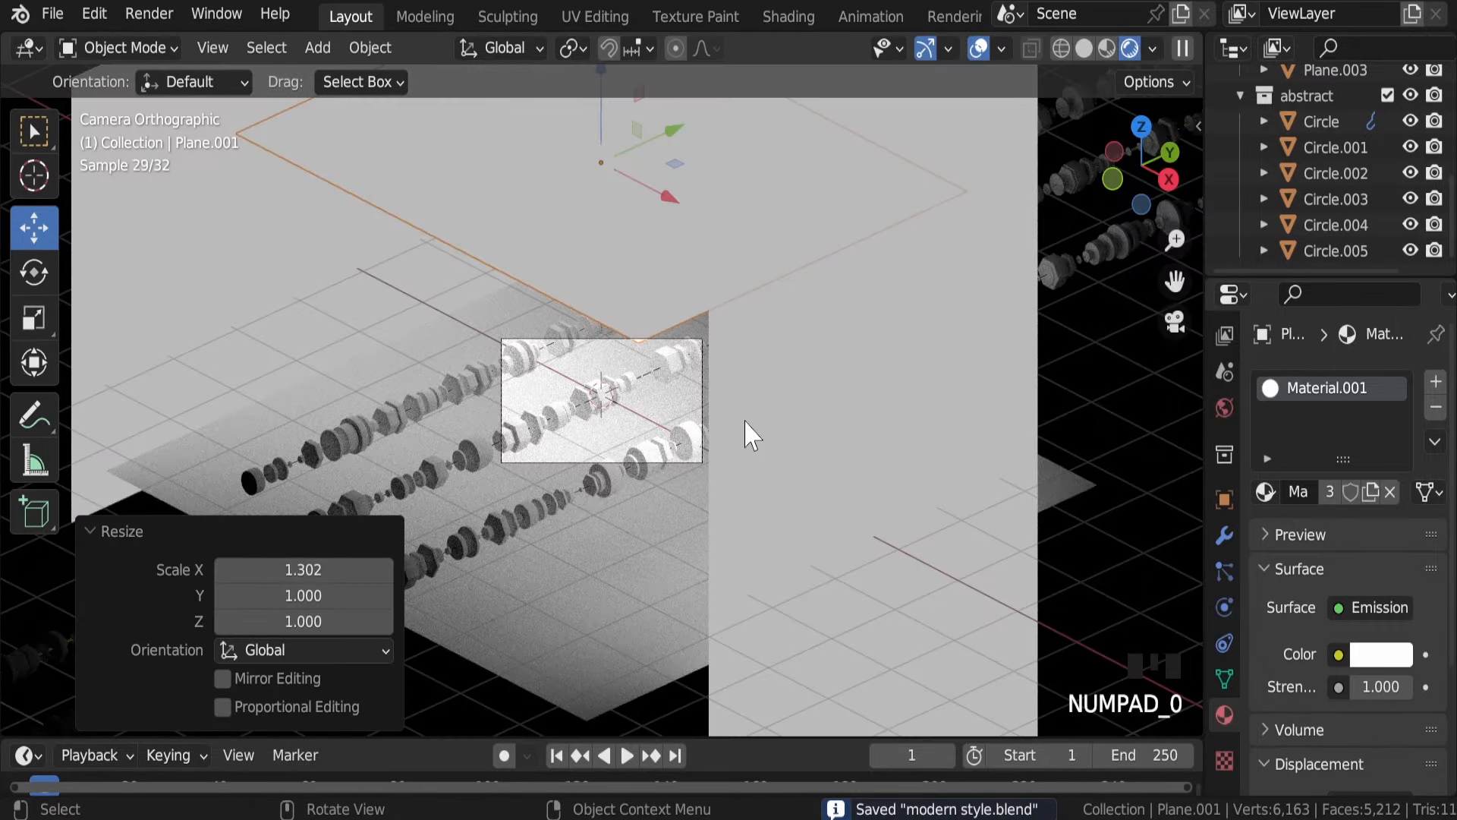
pyautogui.scroll(3, 743, 434)
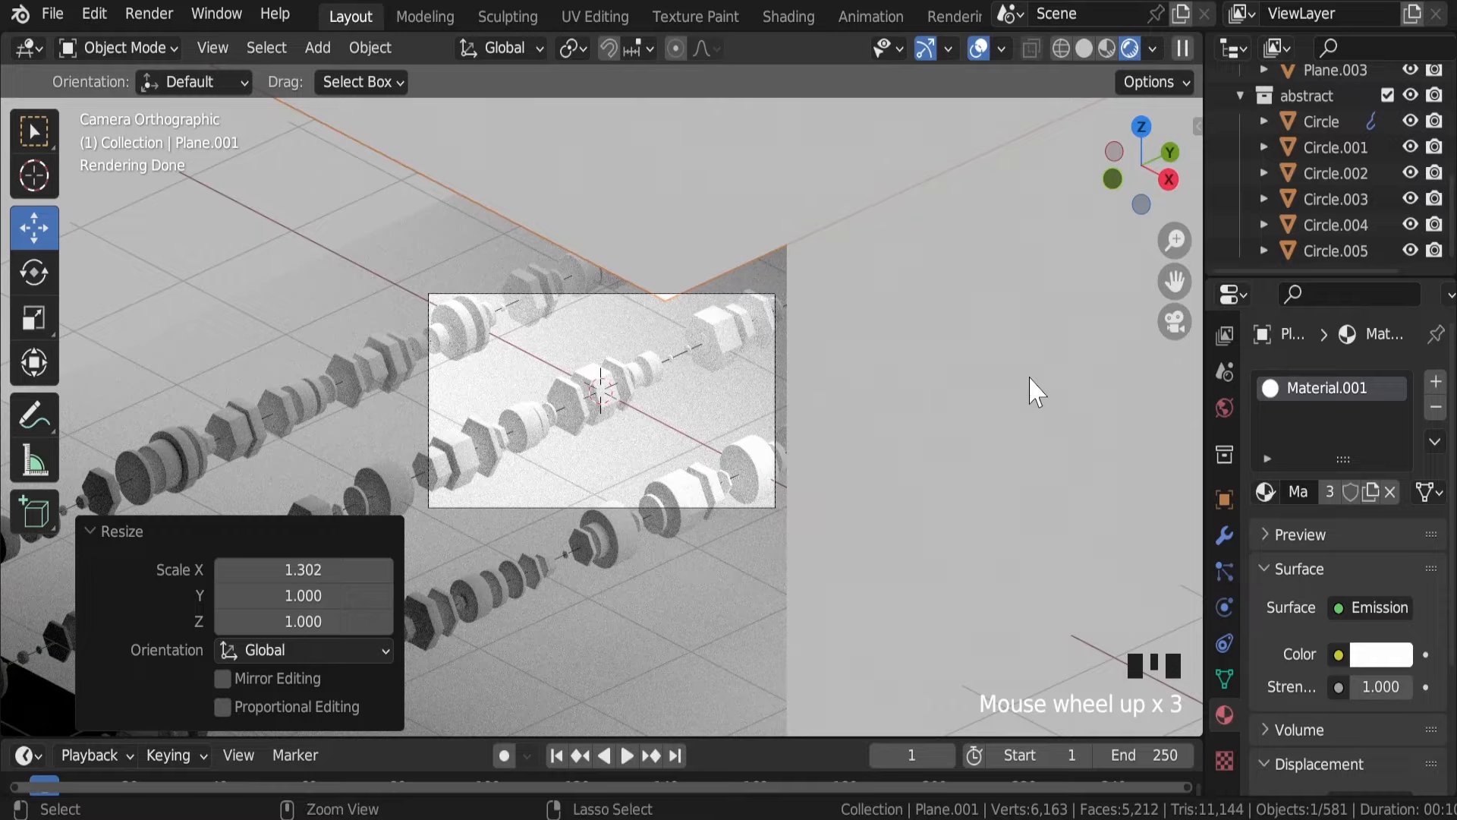
pyautogui.hotkey('ctrl', 'z')
# Limit viewport rendering to a render region covering the whole camera frame and save the file
pyautogui.hotkey('ctrl', 's')
pyautogui.scroll(4, 1020, 361)
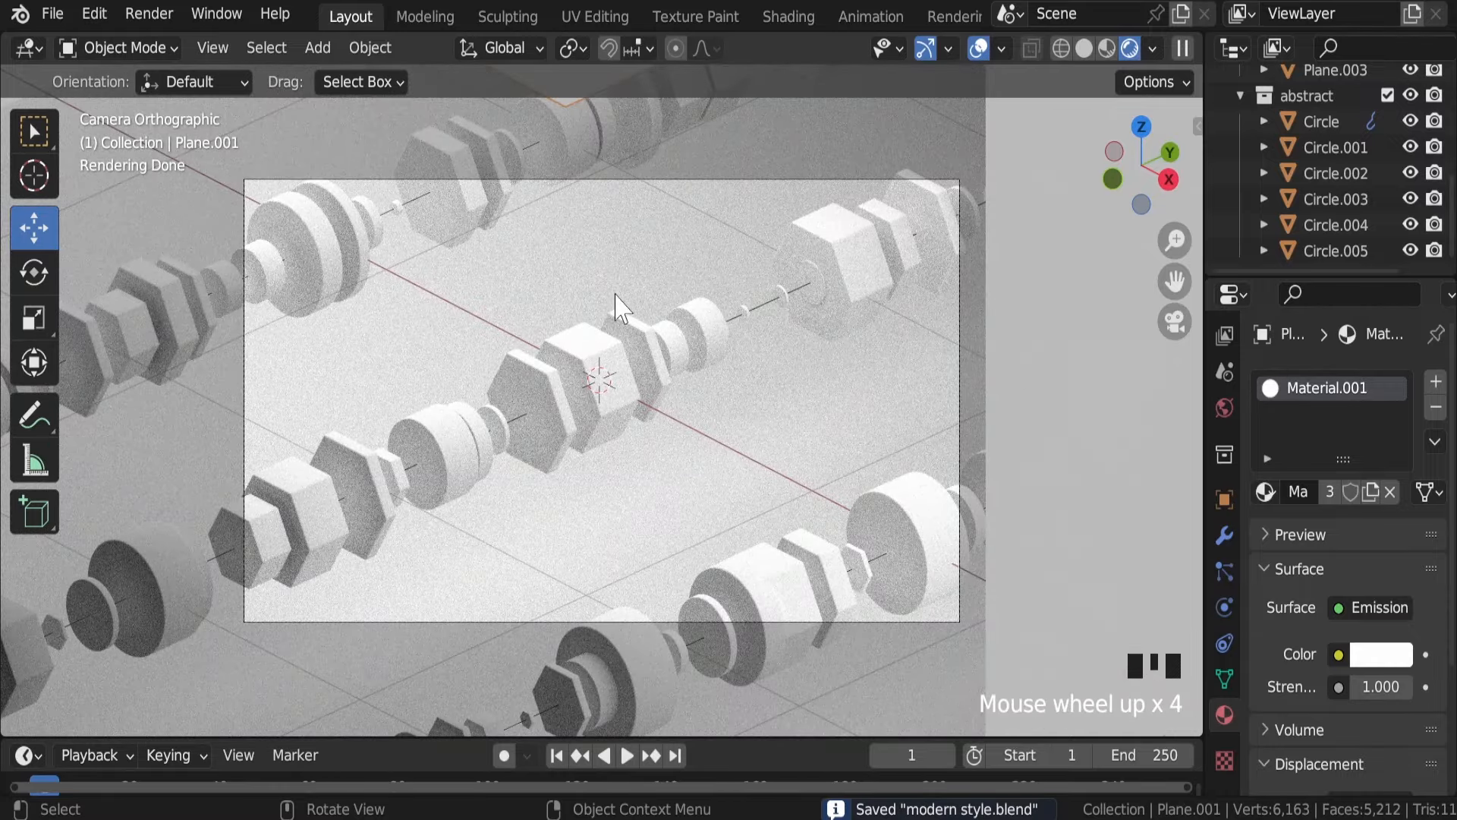
pyautogui.click(754, 185)
pyautogui.click(753, 182)
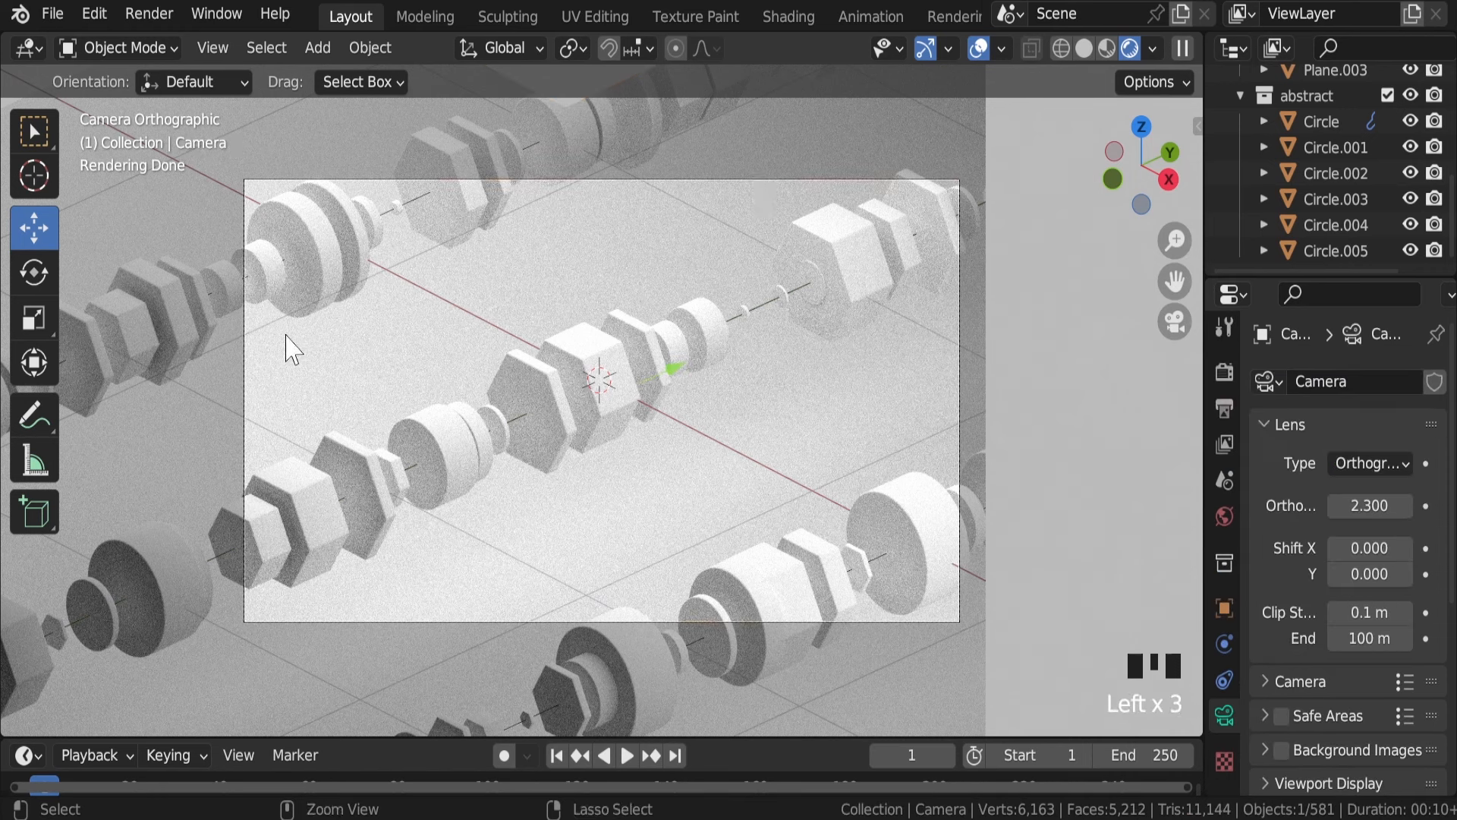
pyautogui.hotkey('ctrl', 'b')
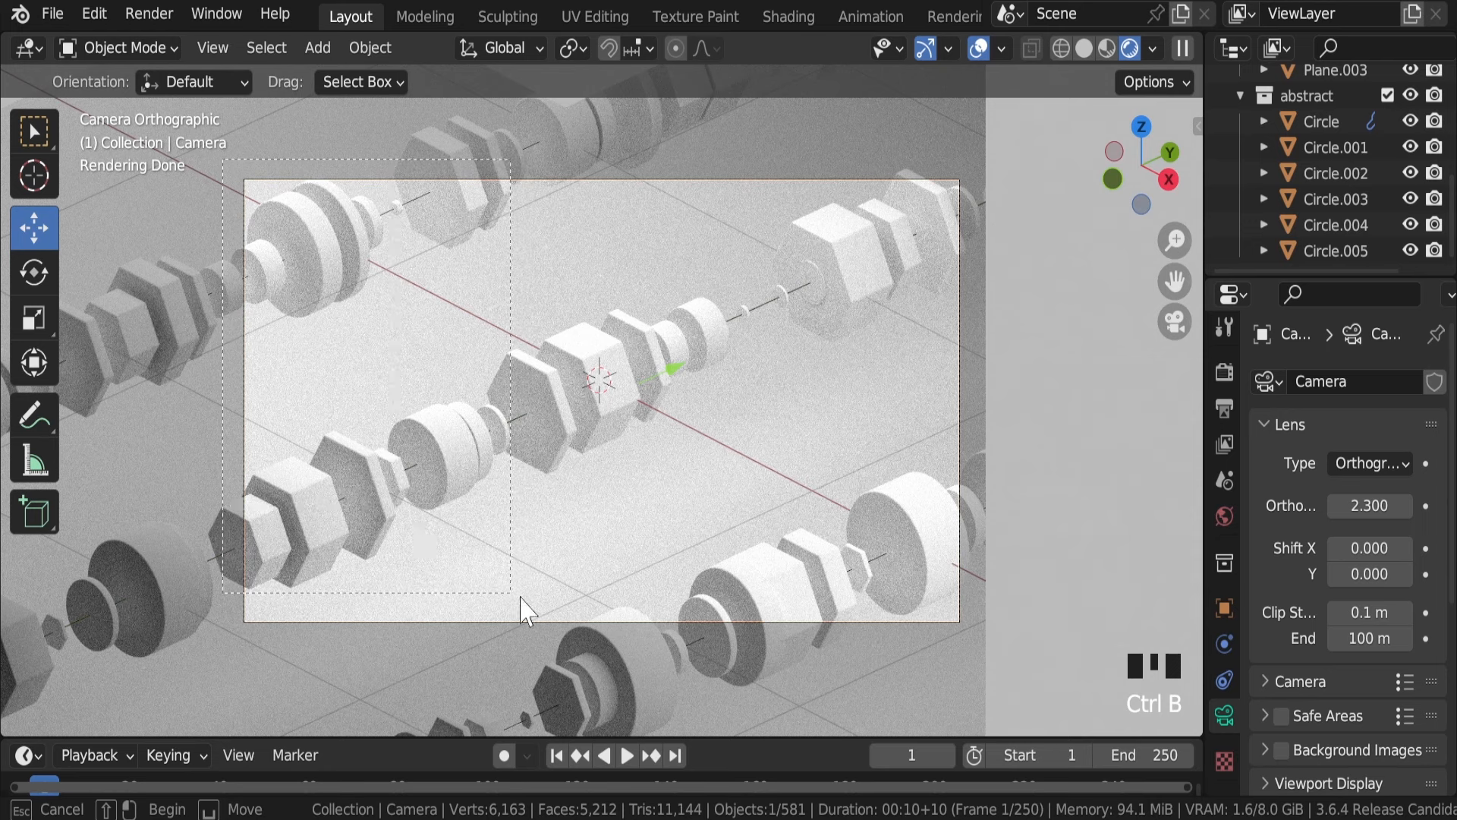
pyautogui.moveTo(986, 660); pyautogui.dragTo(1015, 639)
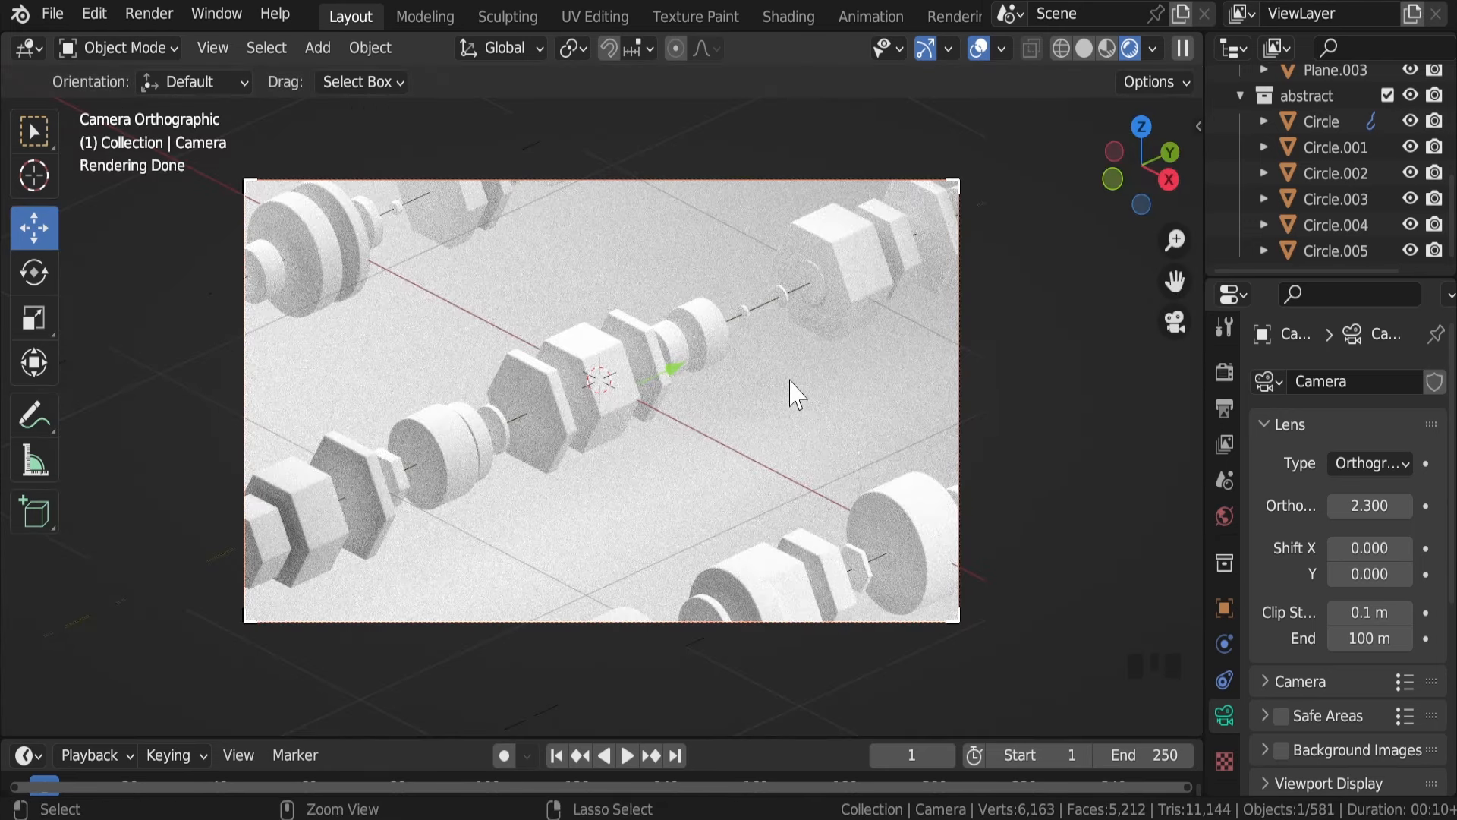
pyautogui.hotkey('ctrl', 's')
# Move the strand nearest the camera about 0.27 m along negative X, closer to the middle strand
pyautogui.click(911, 545)
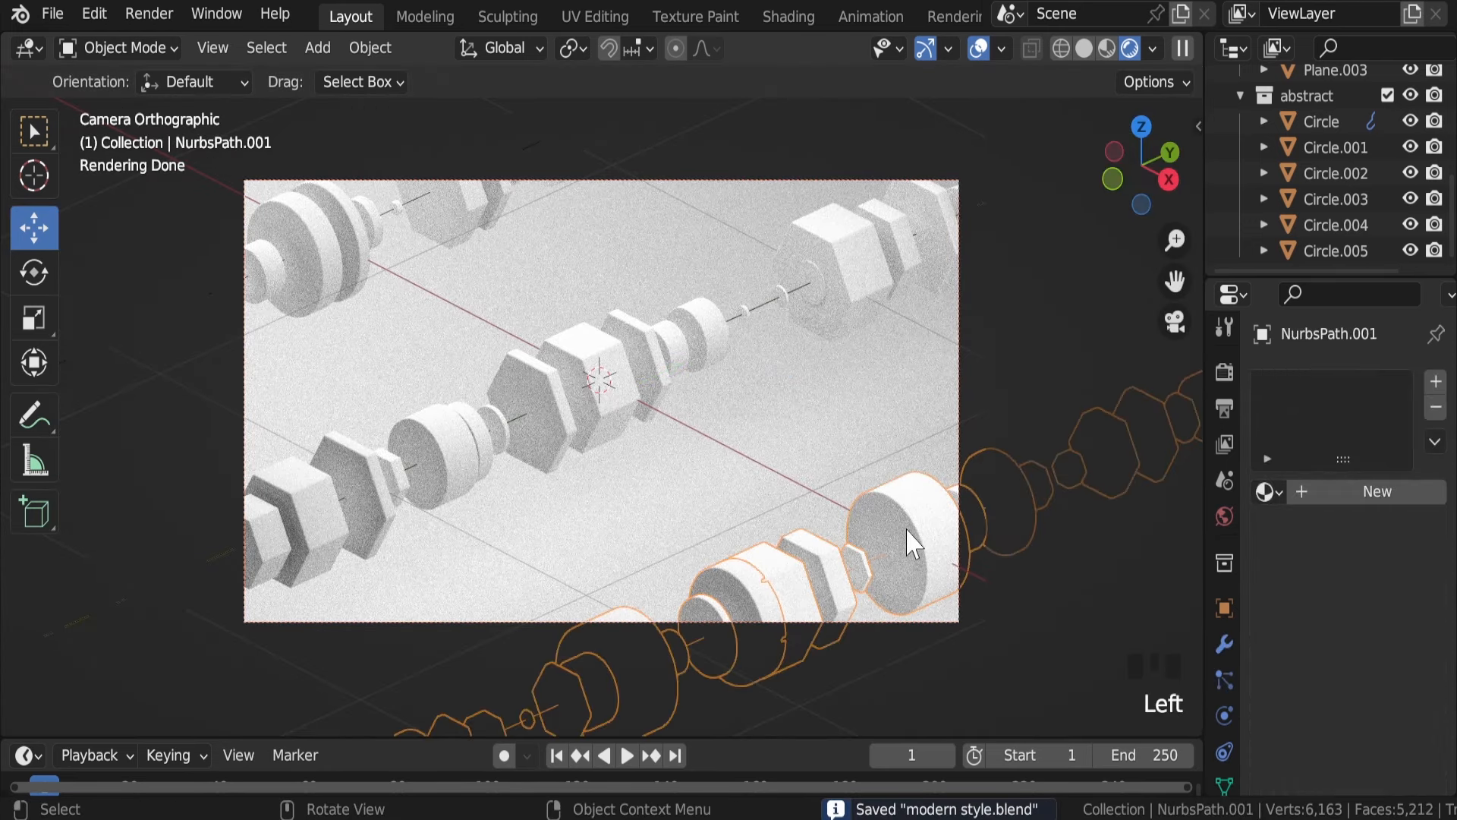
pyautogui.press('g')
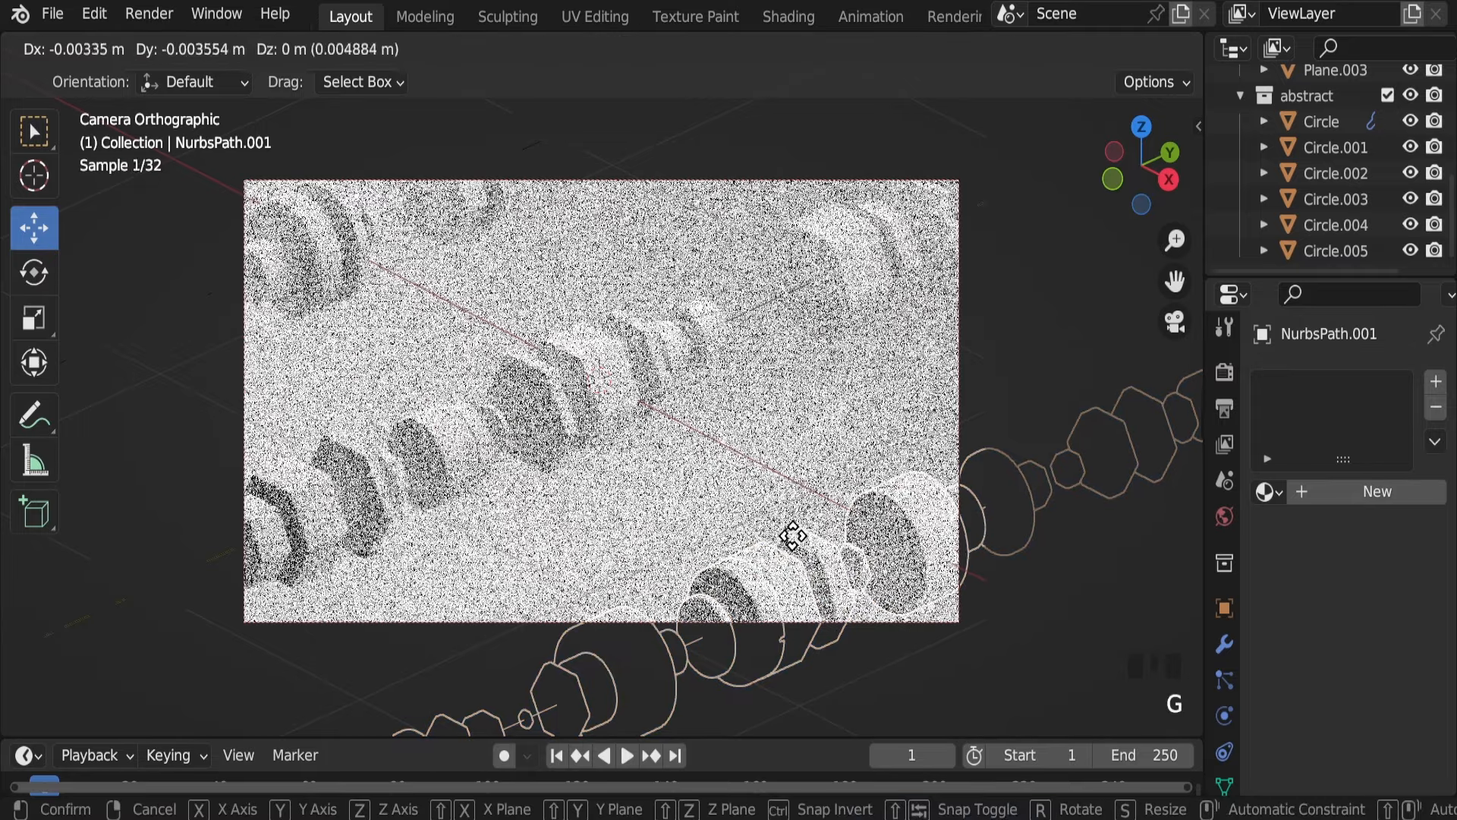
pyautogui.press('x')
pyautogui.click(725, 507)
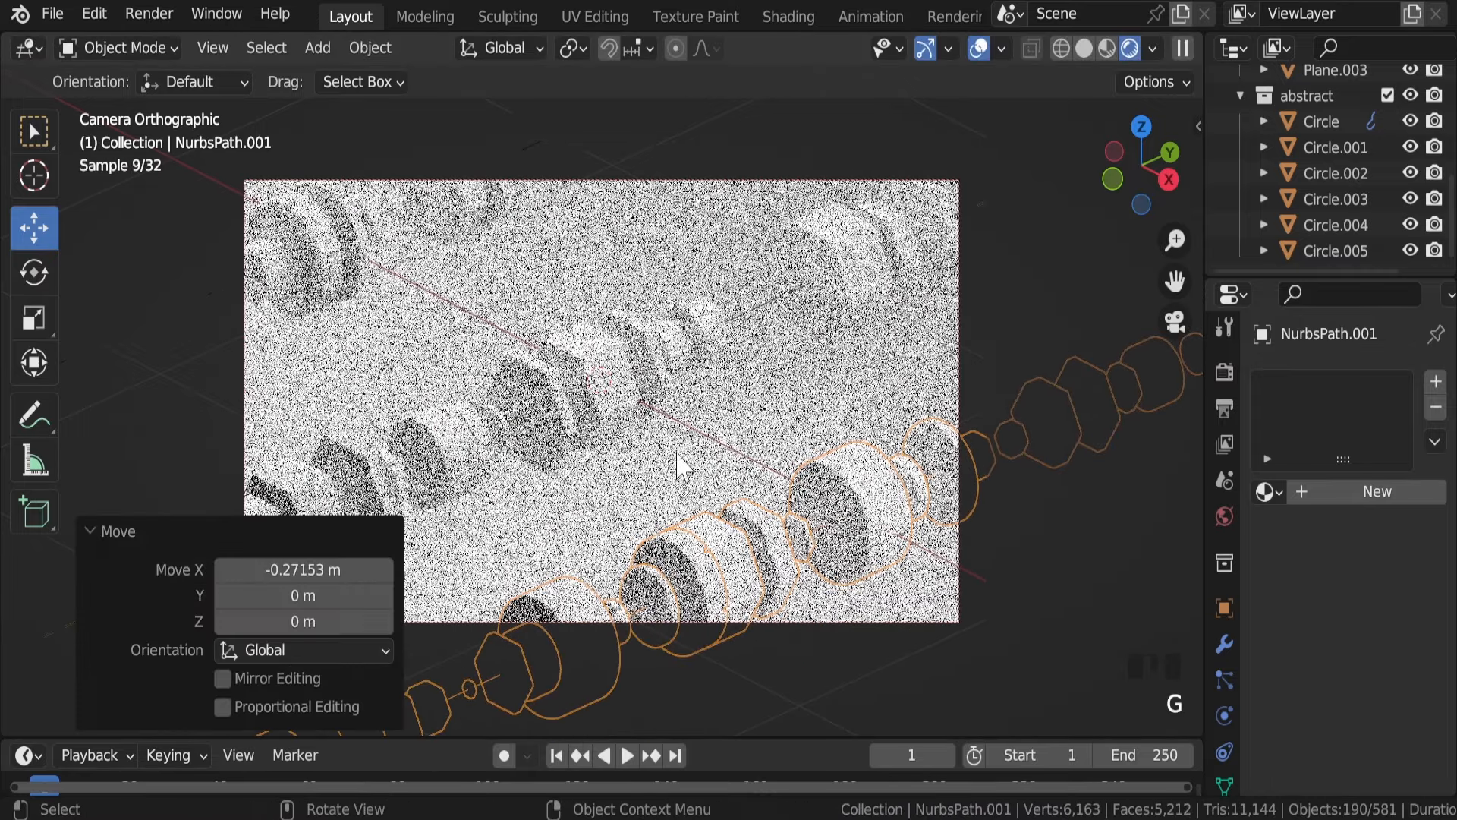
# Move the rear strand along positive X, closer to the middle strand, and save the file with the camera selected
pyautogui.click(328, 255)
pyautogui.press('g')
pyautogui.press('x')
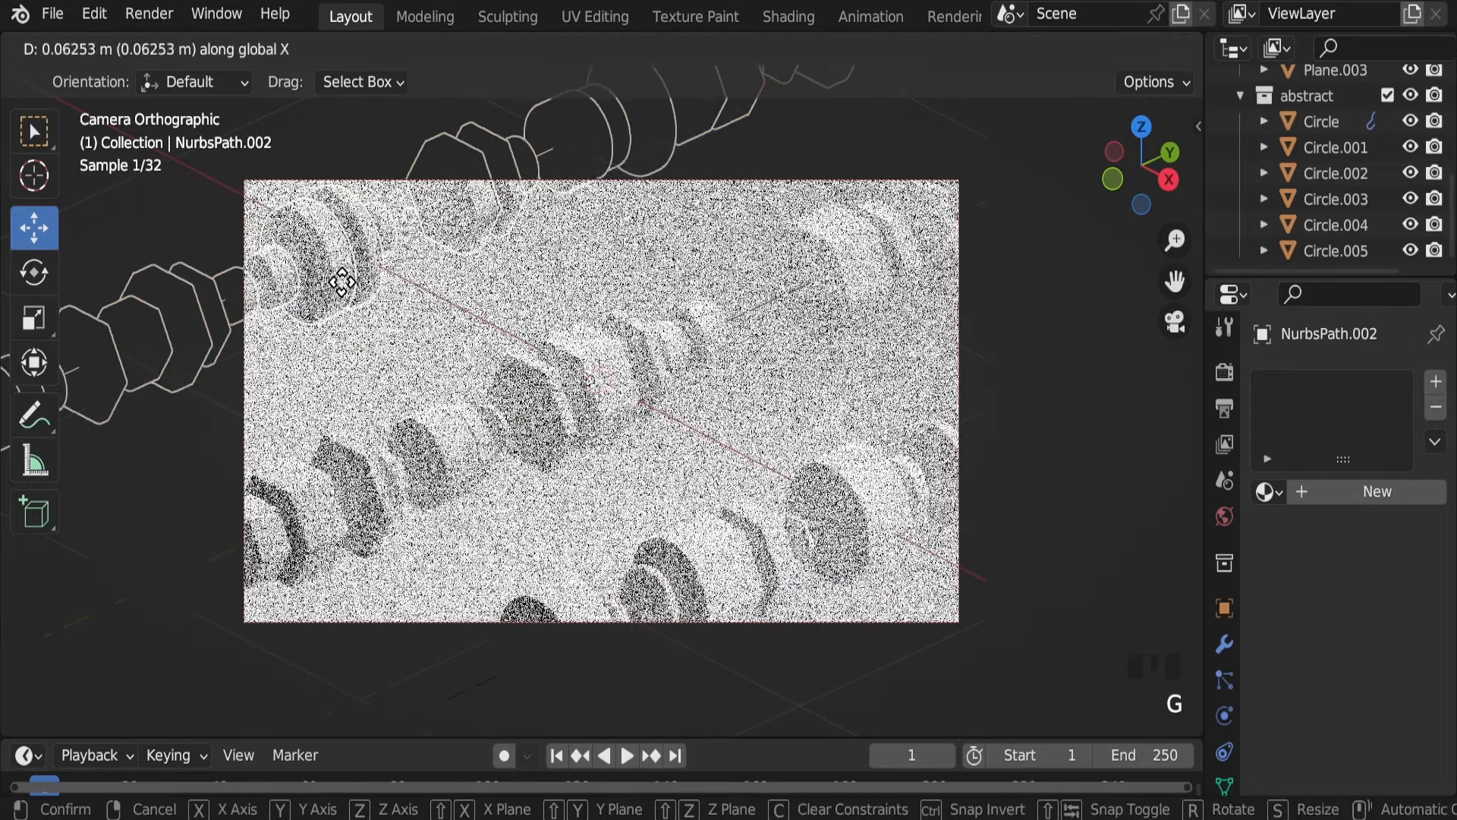
pyautogui.click(372, 330)
pyautogui.hotkey('ctrl', 's')
pyautogui.click(814, 404)
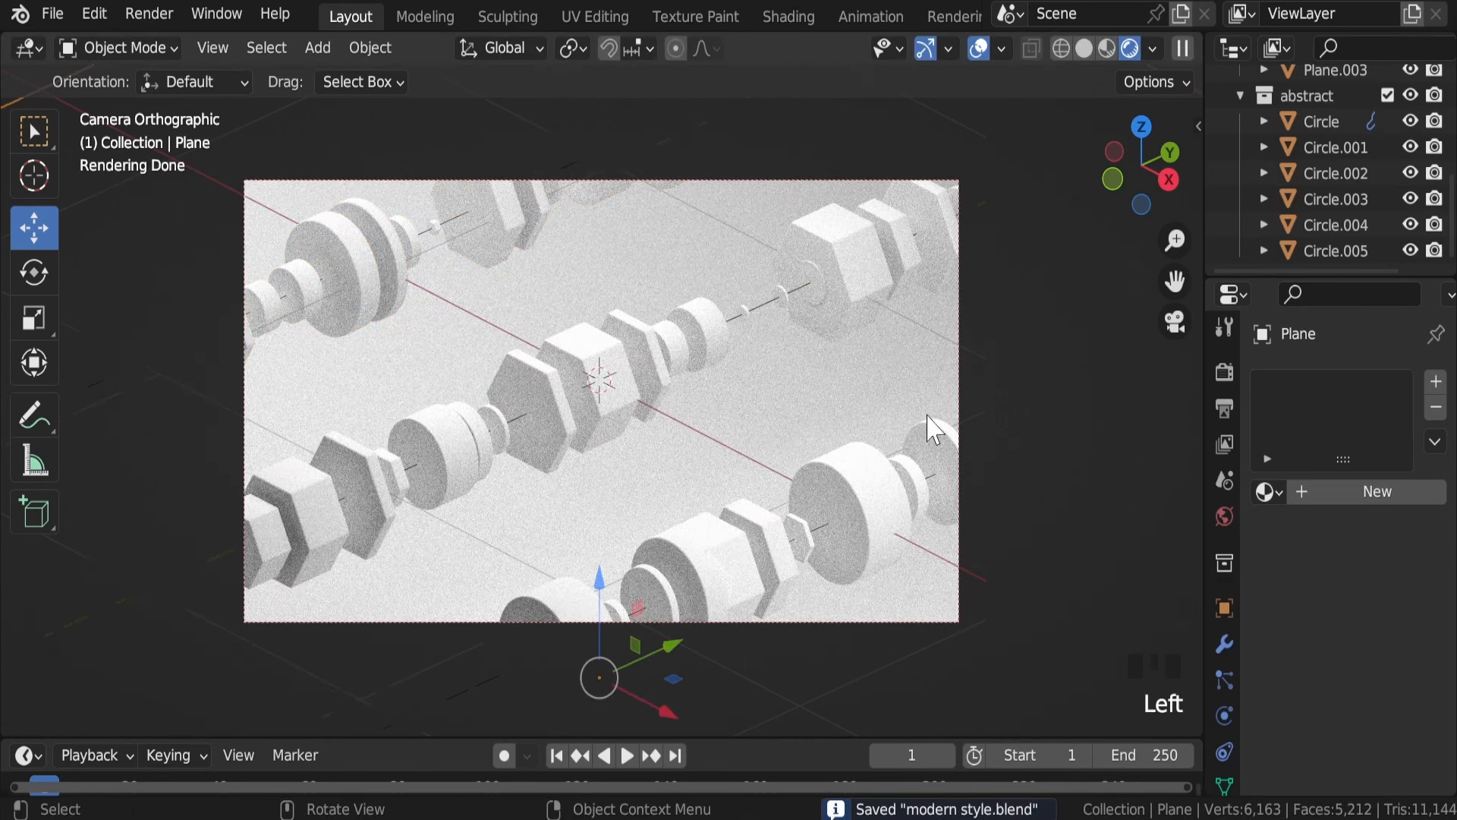
pyautogui.click(944, 179)
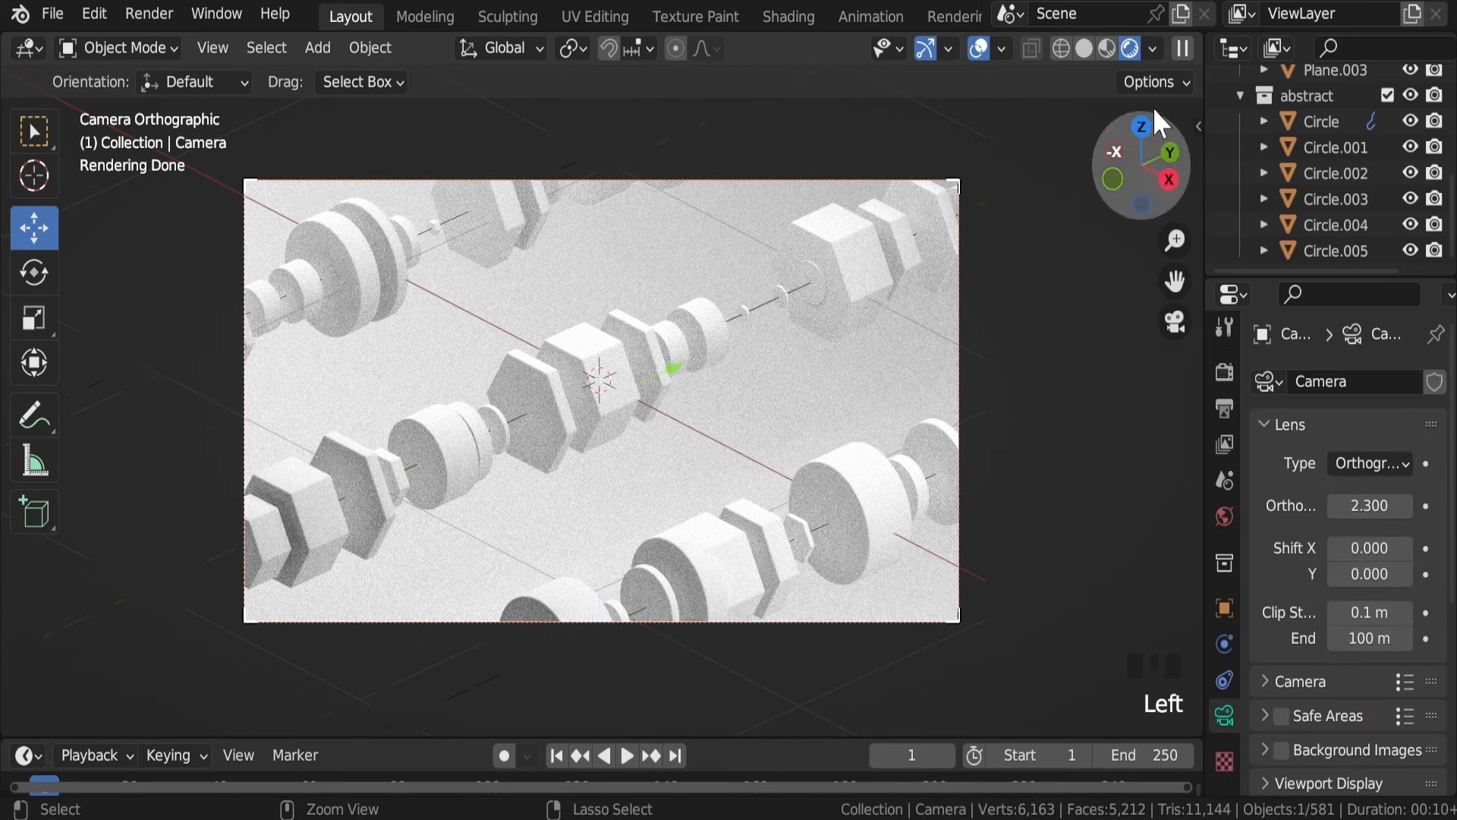
pyautogui.hotkey('ctrl', 's')
# Split the 3D viewport, turn the new area into a Shader Editor with its sidebar hidden, and save the file
pyautogui.moveTo(1200, 42); pyautogui.dragTo(504, 107)
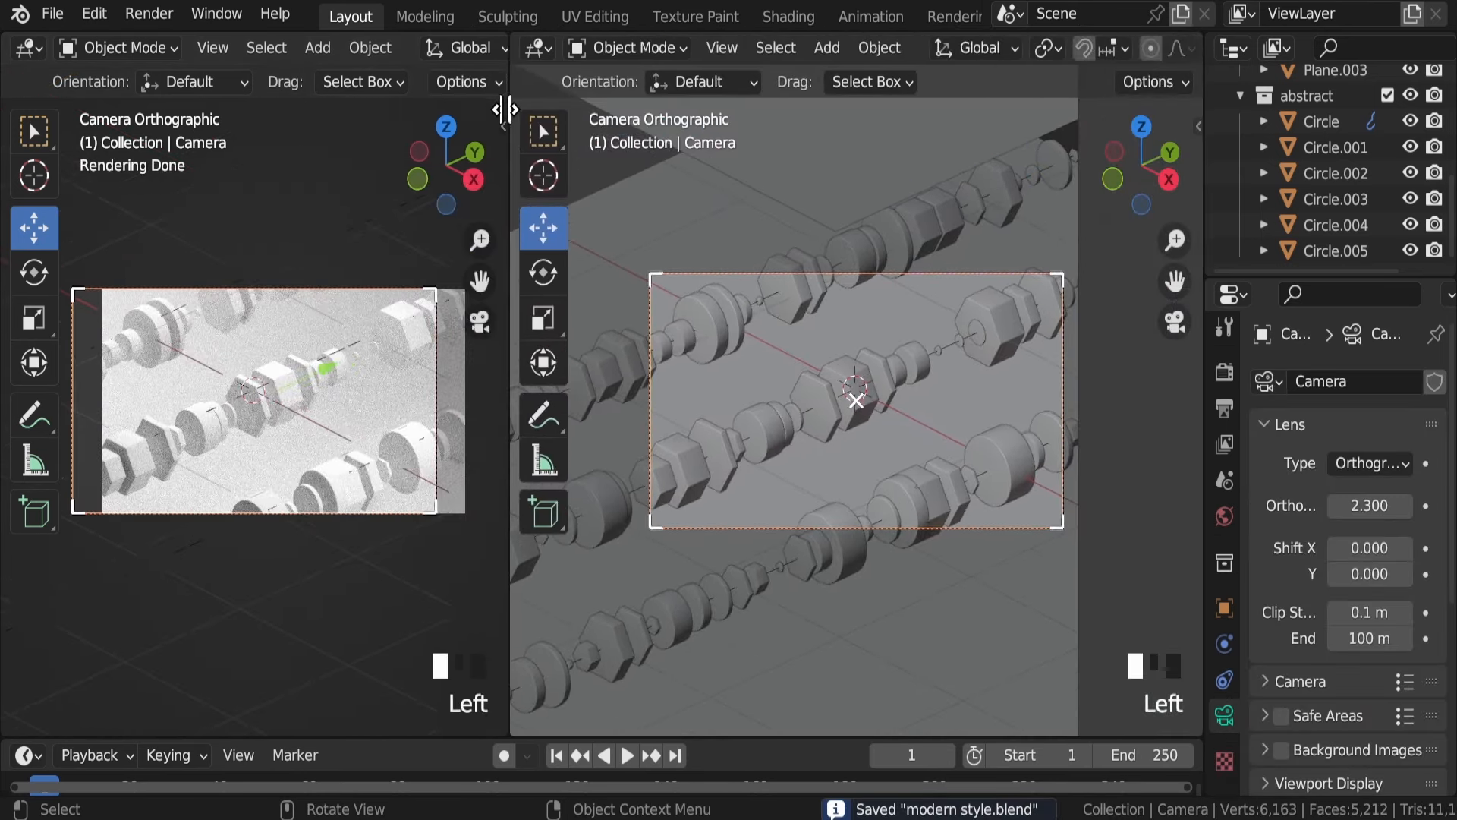
pyautogui.click(528, 43)
pyautogui.click(595, 290)
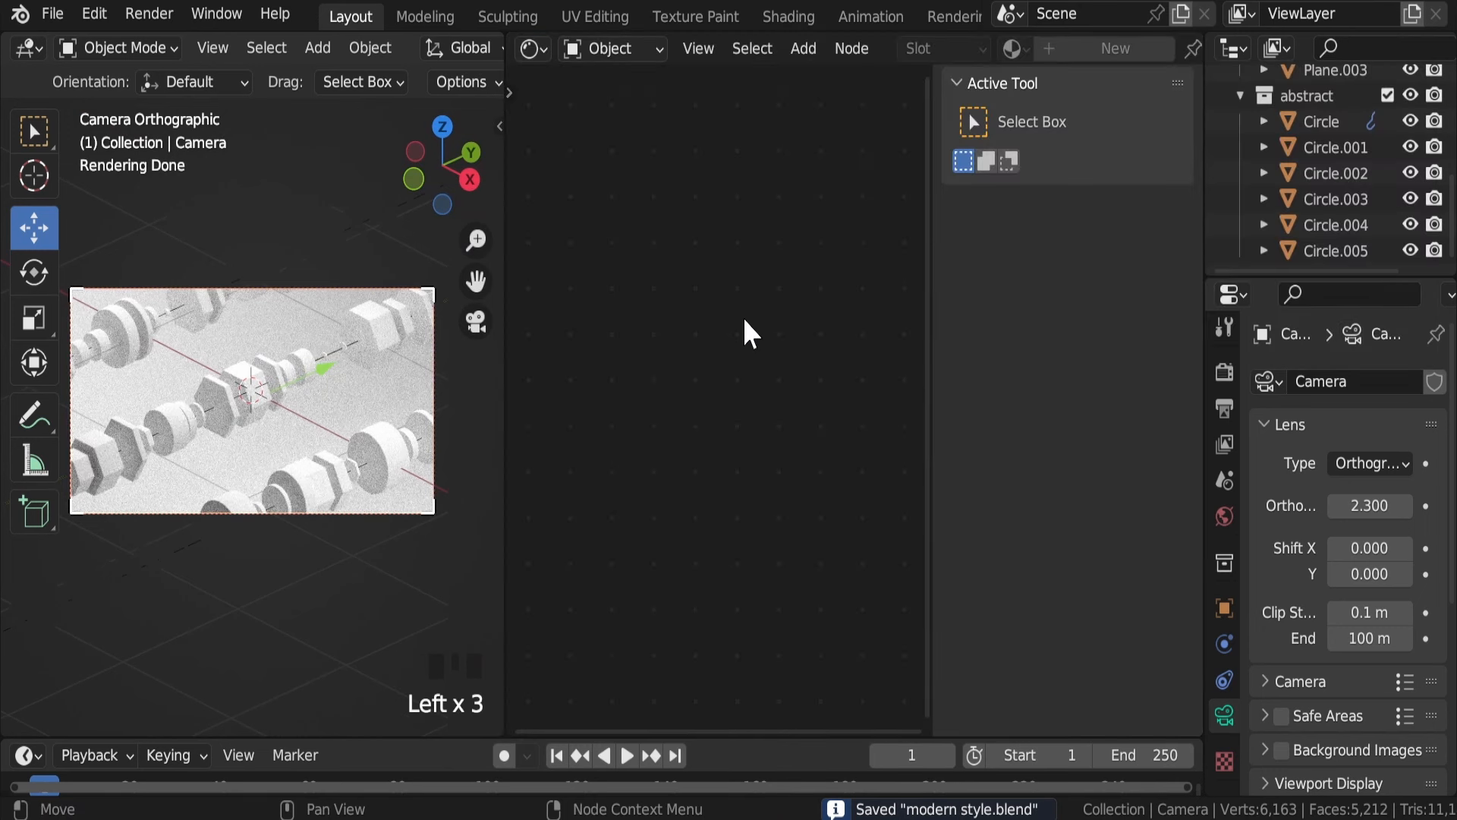
pyautogui.press('n')
pyautogui.hotkey('ctrl', 's')
# Create a new material on the Circle object in the abstract collection and set its Subsurface to 1
pyautogui.click(1328, 122)
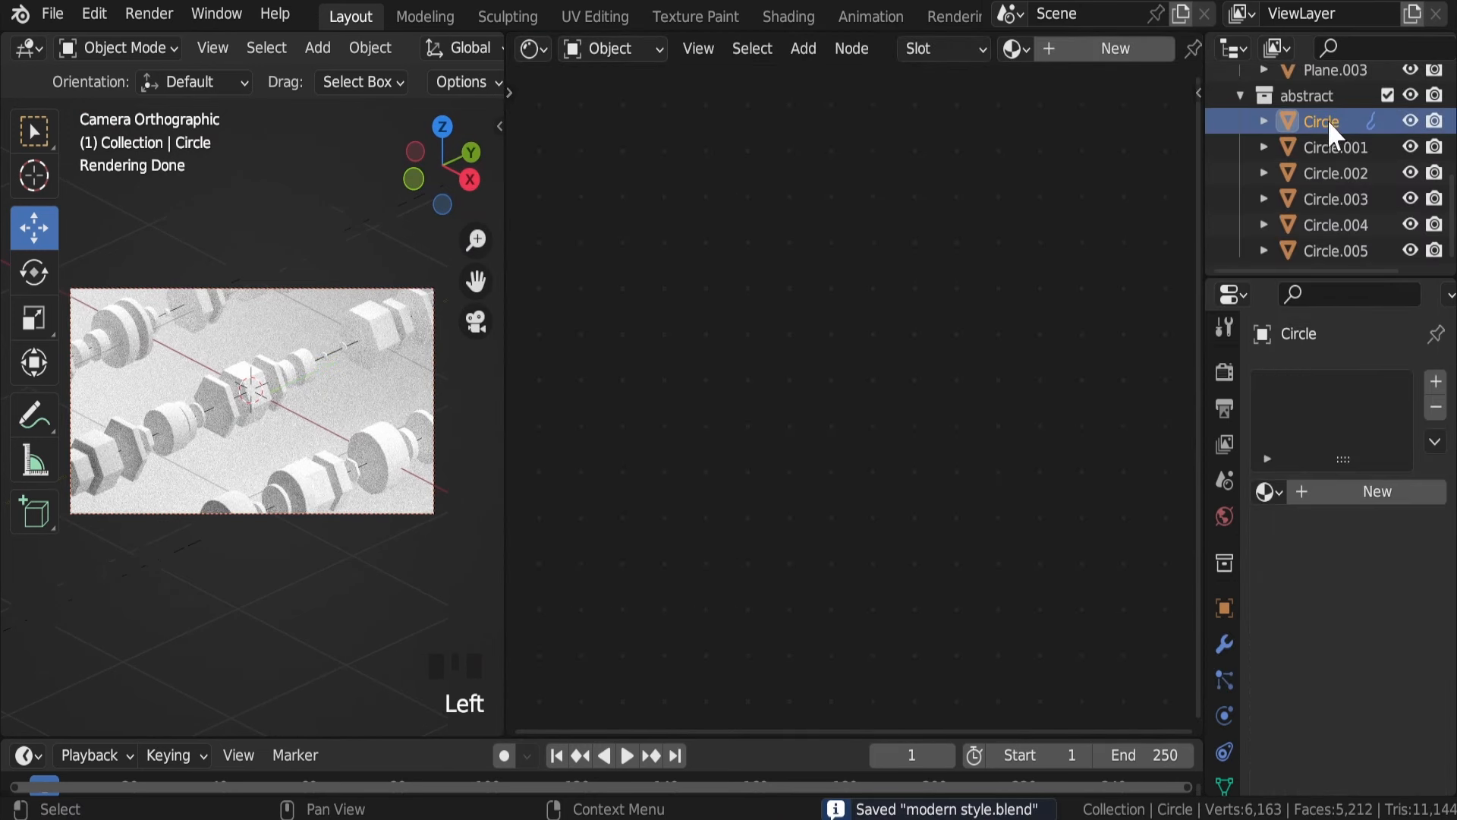
pyautogui.click(1054, 51)
pyautogui.middleClick(808, 389)
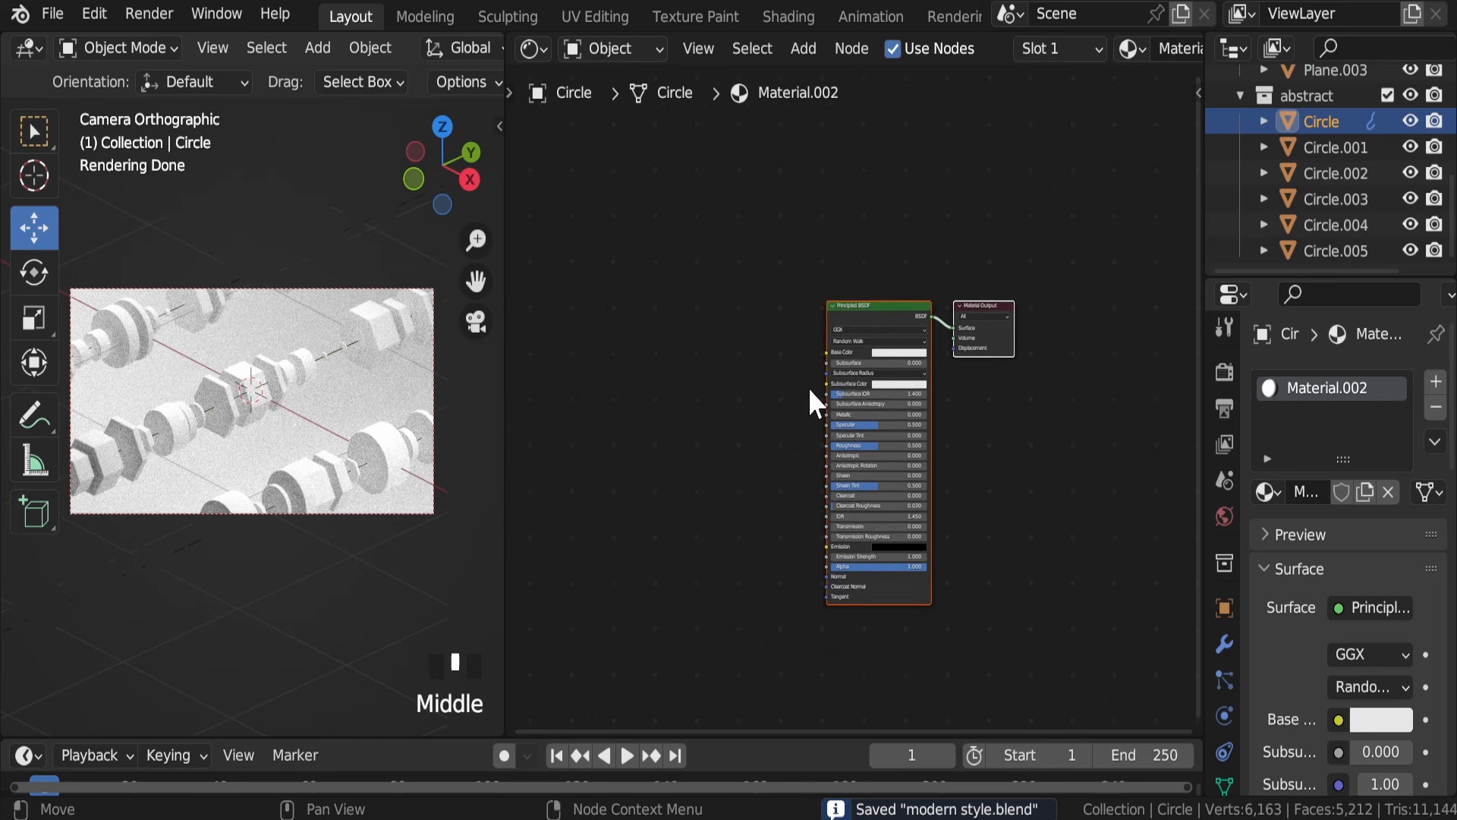
pyautogui.scroll(13, 813, 396)
pyautogui.click(800, 297)
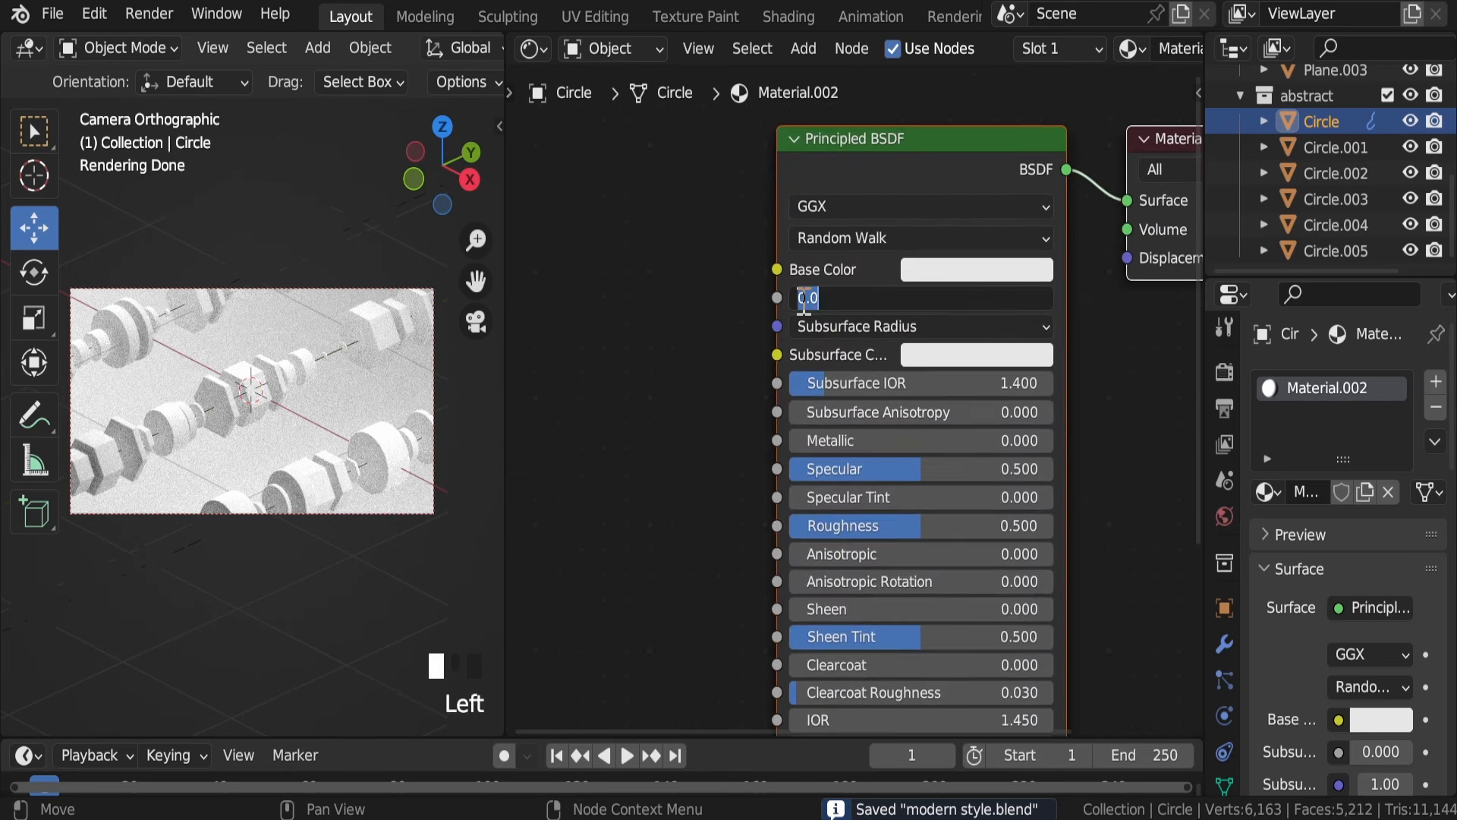
pyautogui.write('1')
pyautogui.press('Return')
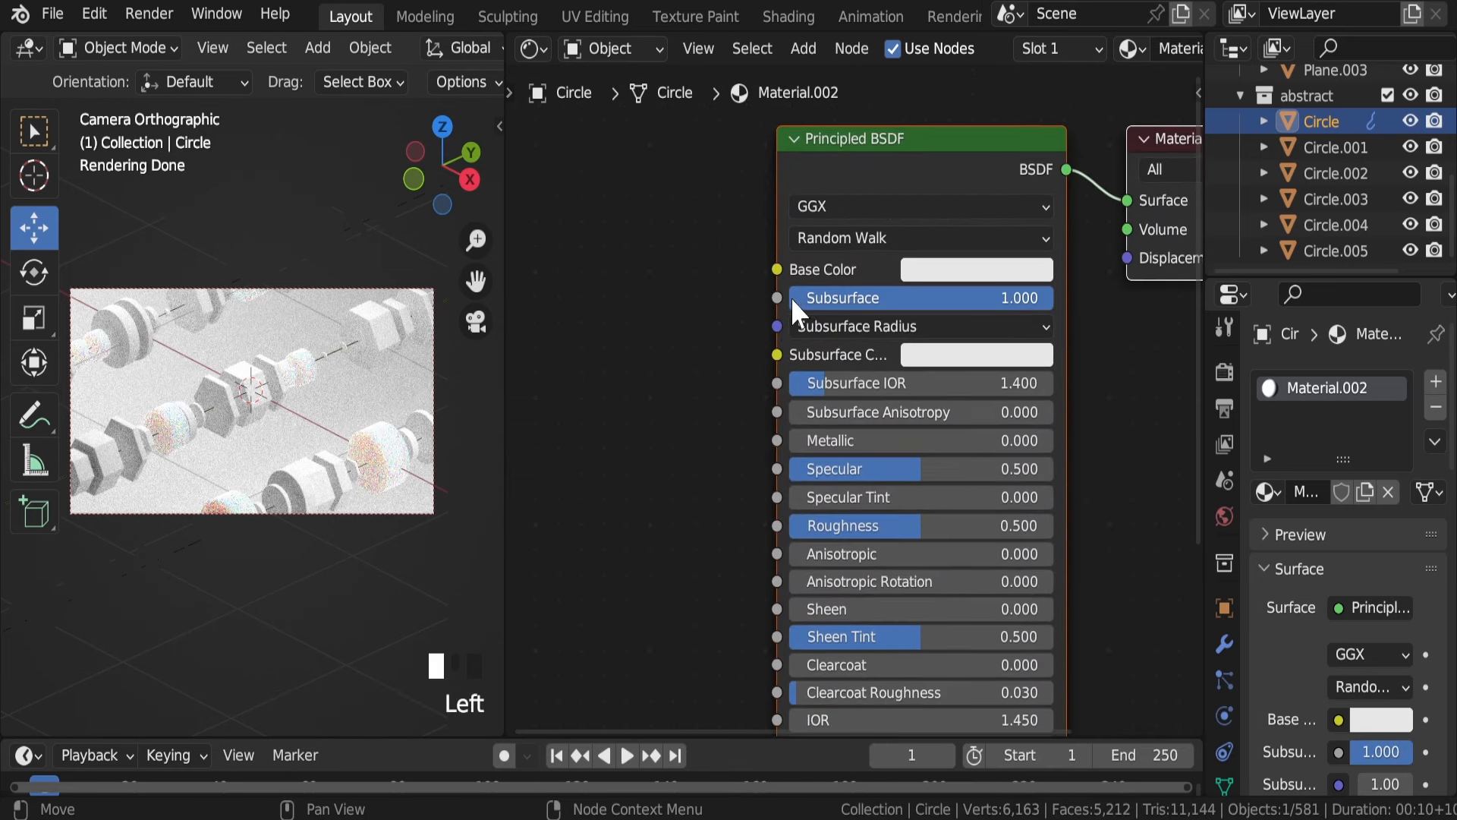
# Create a new material on Circle.003 and raise its Subsurface to 1
pyautogui.click(1341, 199)
pyautogui.click(1109, 46)
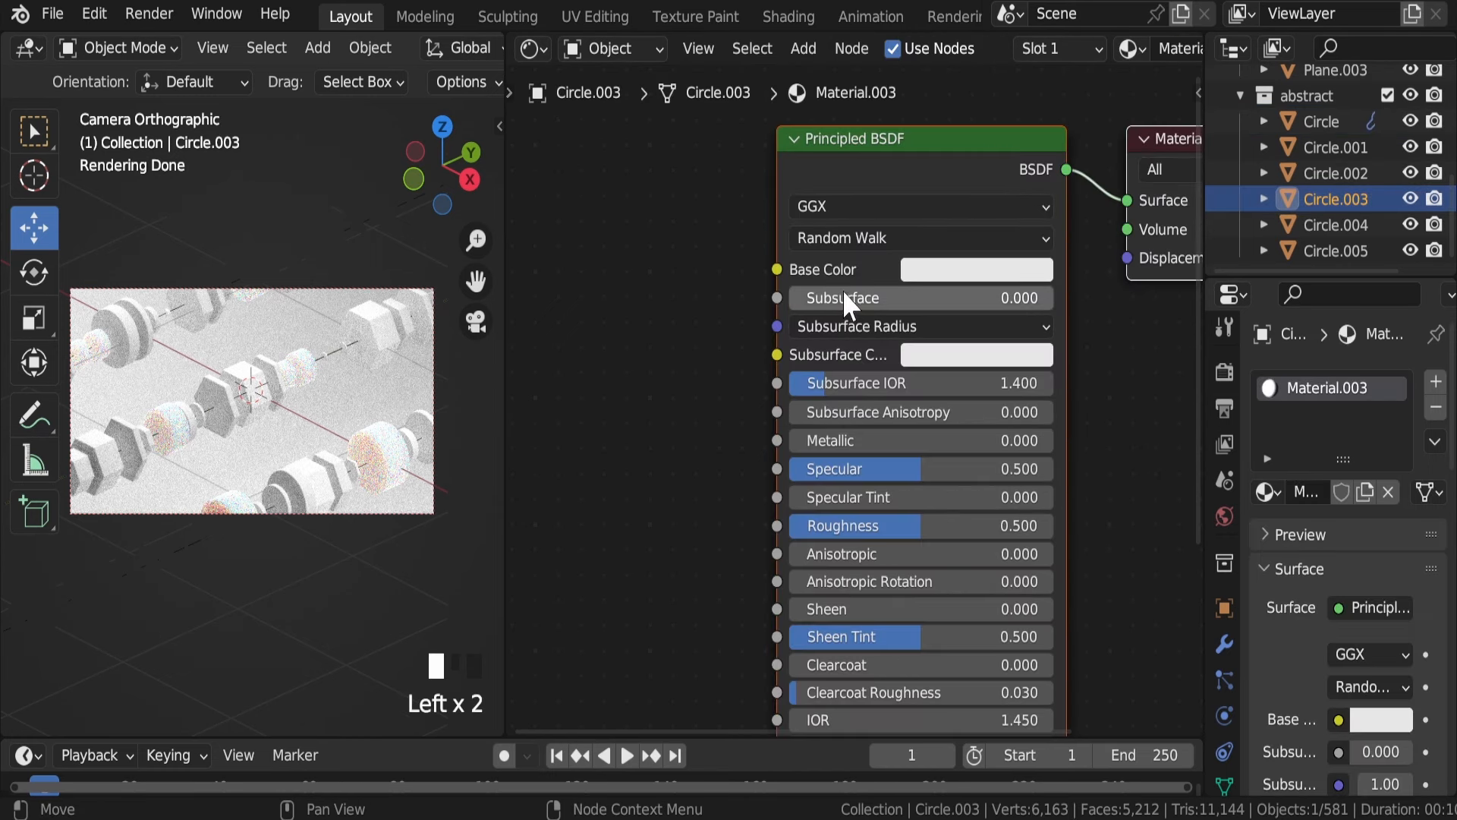
pyautogui.moveTo(795, 302); pyautogui.dragTo(1060, 311)
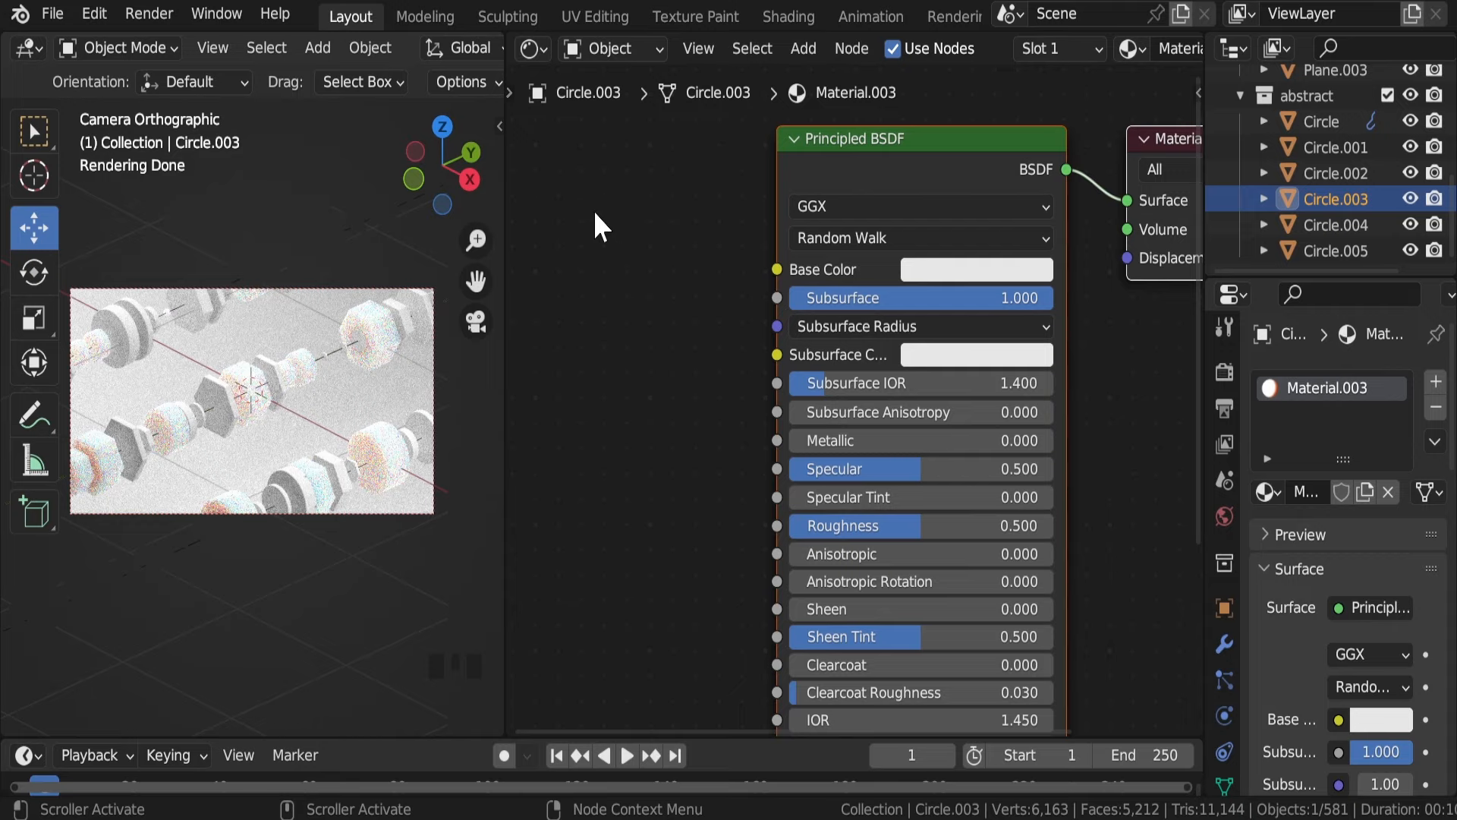
# Add a Color Ramp node to Circle.003's material and link its Color output to the Principled BSDF's Base Color
pyautogui.moveTo(641, 285); pyautogui.dragTo(781, 290, button='middle')
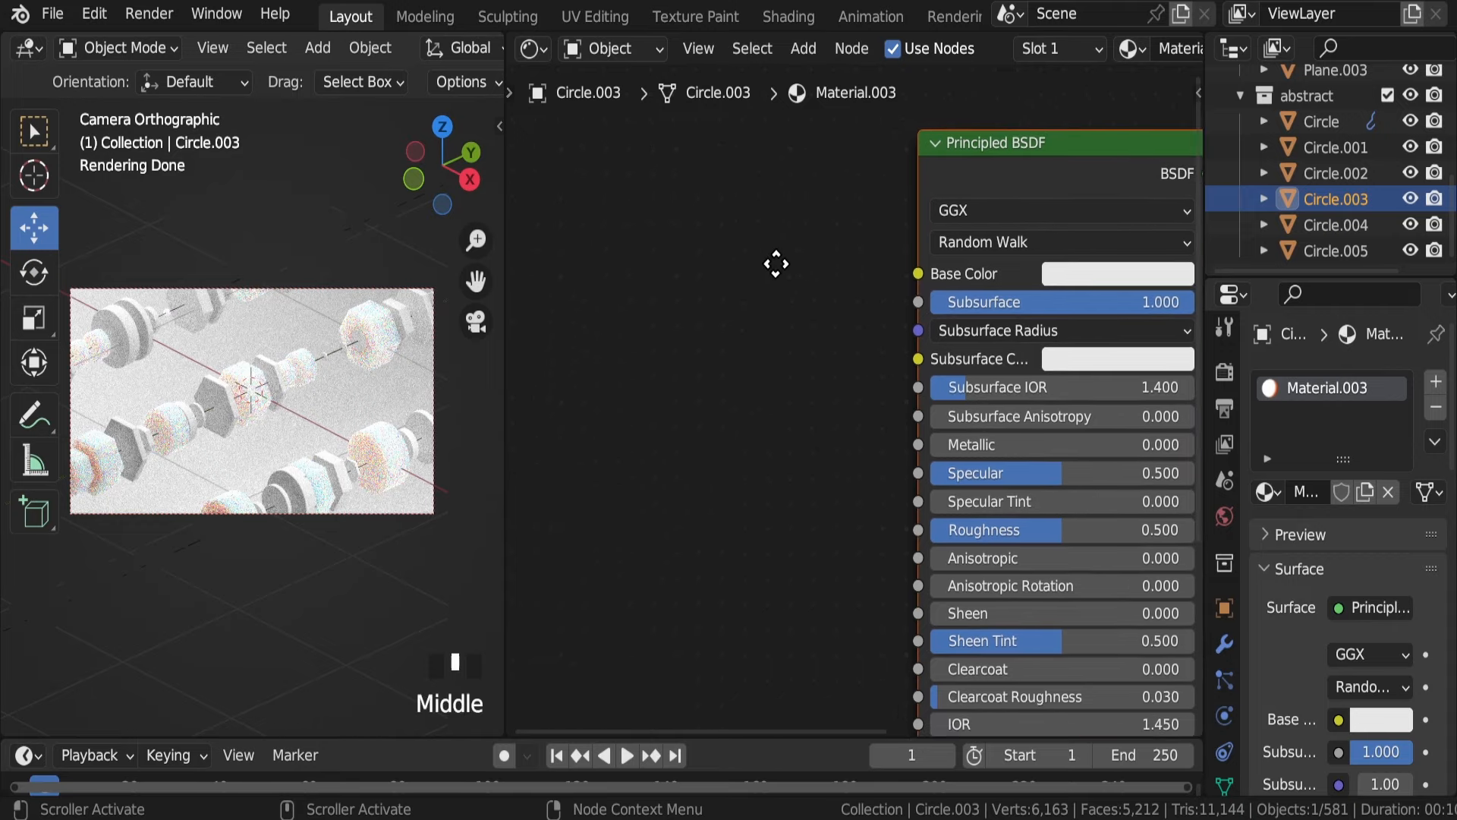
pyautogui.hotkey('shift', 'a')
pyautogui.click(699, 244)
pyautogui.write('col')
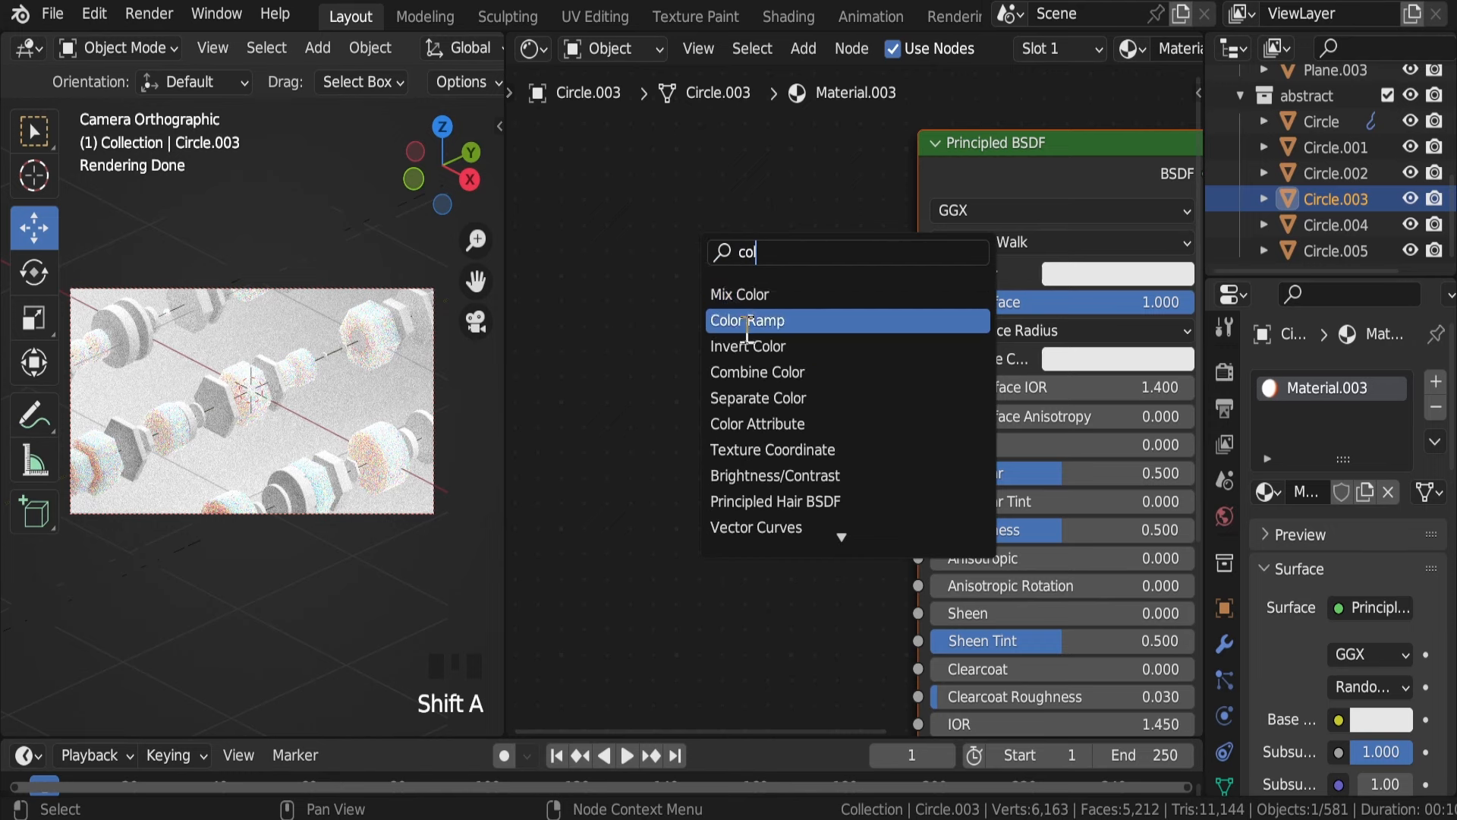
pyautogui.click(747, 320)
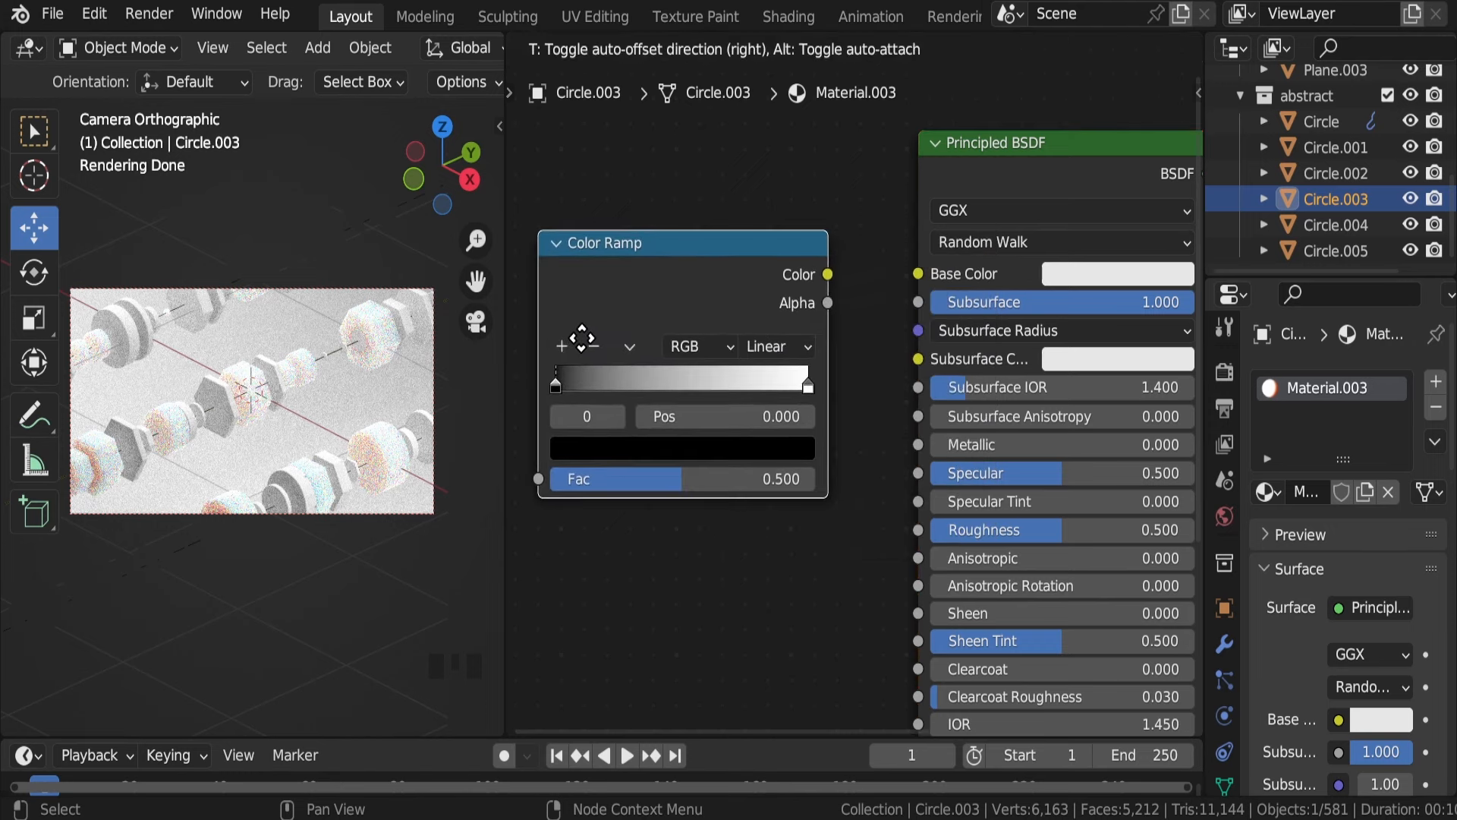
pyautogui.click(579, 334)
pyautogui.moveTo(828, 275); pyautogui.dragTo(922, 270)
pyautogui.scroll(-4, 667, 293)
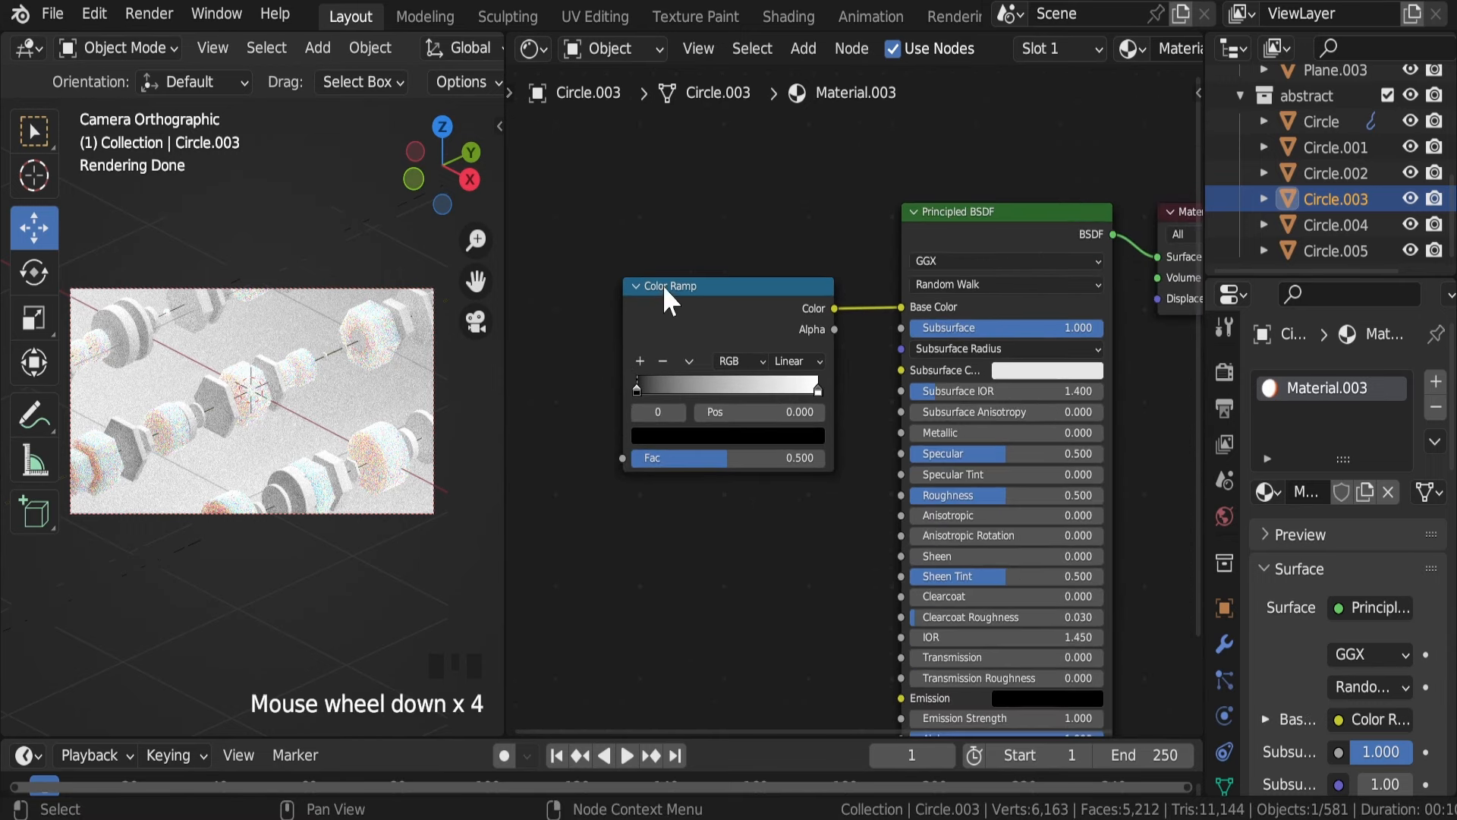
# Add a Gradient Texture node and link its Color output to the Color Ramp's Fac input
pyautogui.moveTo(667, 293); pyautogui.dragTo(768, 305, button='middle')
pyautogui.hotkey('shift', 'a')
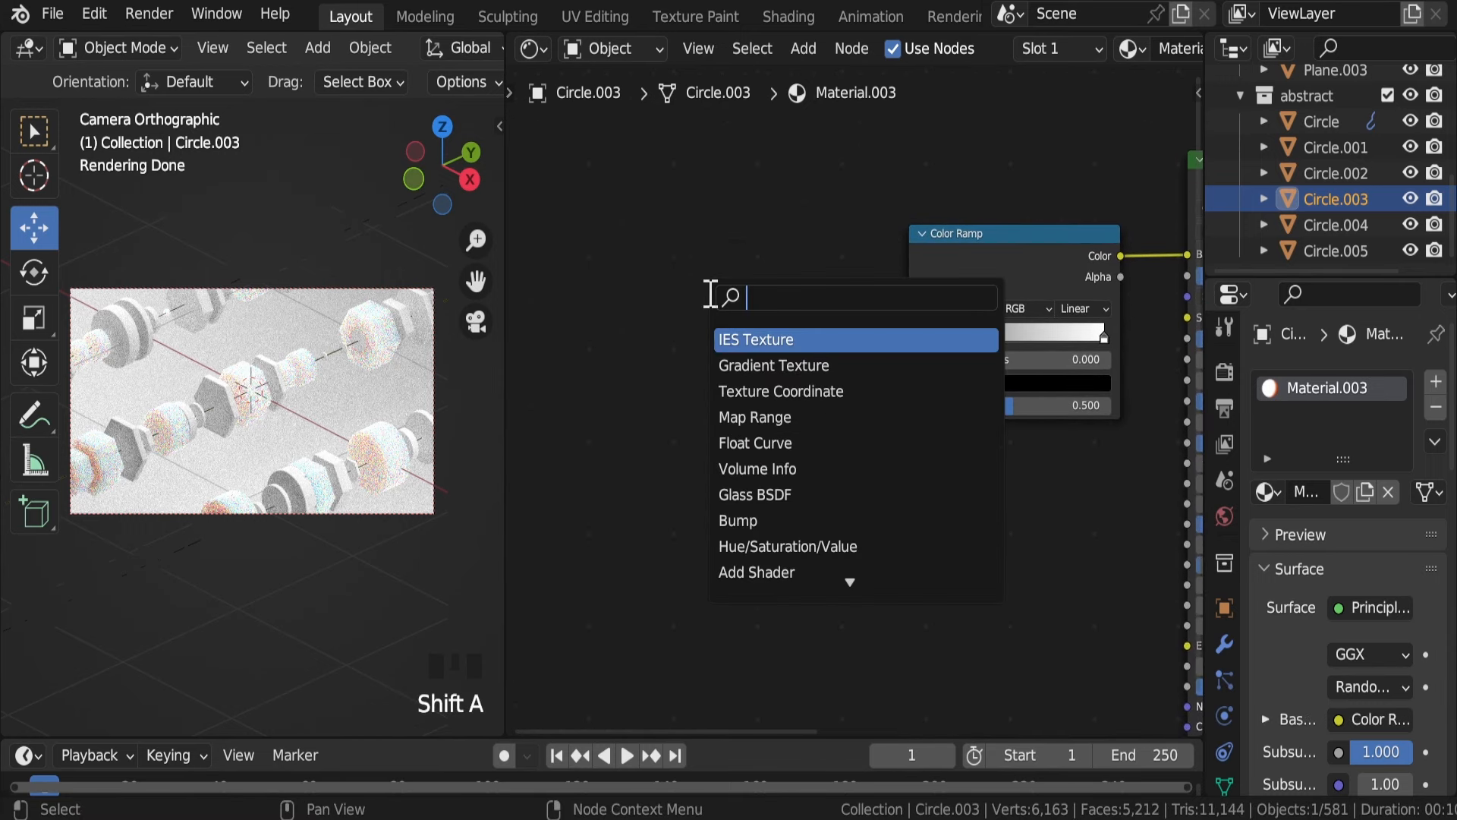
pyautogui.write('gr')
pyautogui.press('Down')
pyautogui.press('Down')
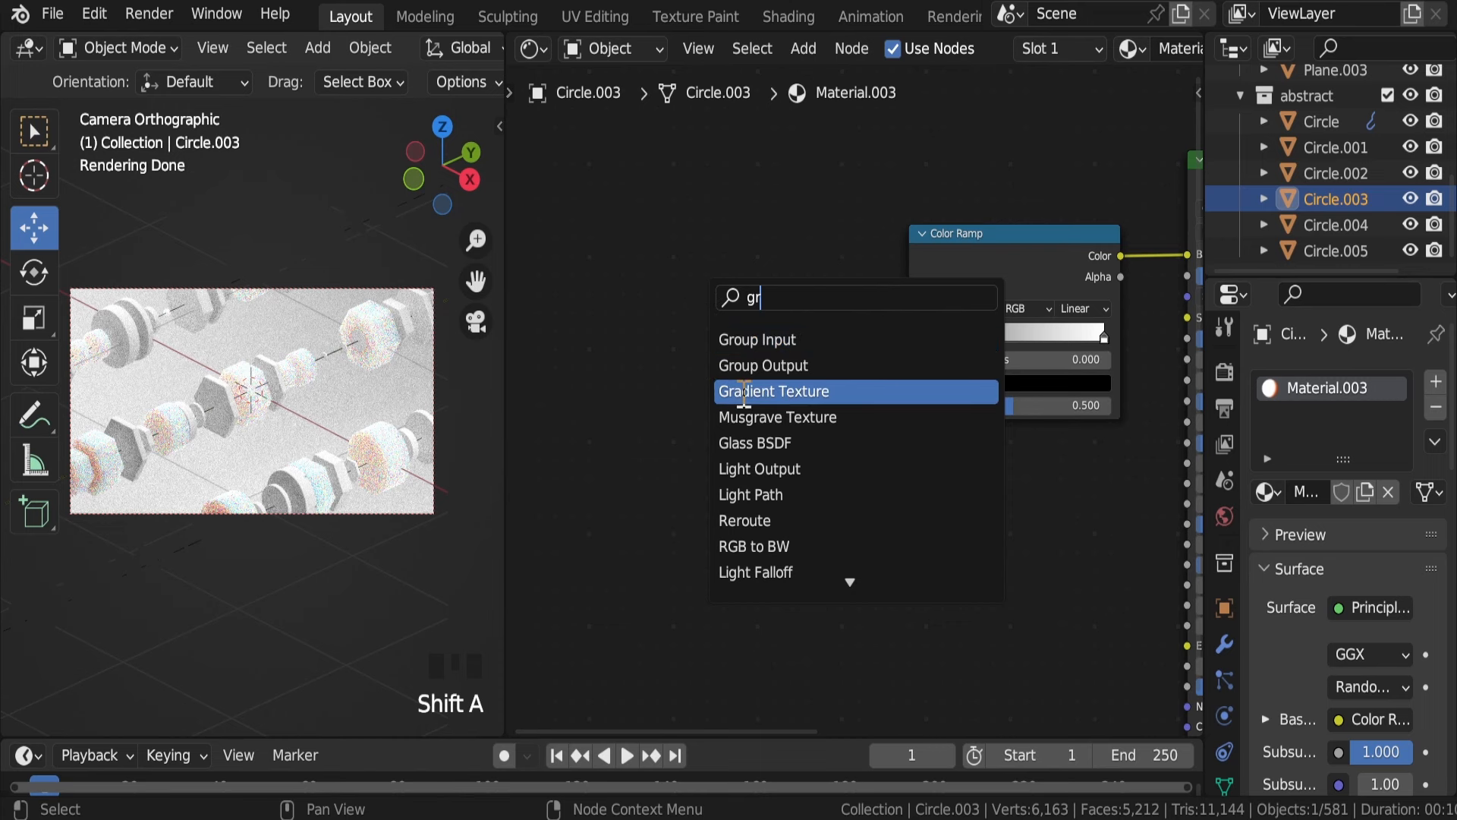
pyautogui.press('Return')
pyautogui.click(695, 376)
pyautogui.moveTo(785, 289); pyautogui.dragTo(909, 405)
# Add a Particle Info node and link its Random output to the Gradient Texture's Vector input
pyautogui.moveTo(602, 369); pyautogui.dragTo(821, 359, button='middle')
pyautogui.hotkey('shift', 'a')
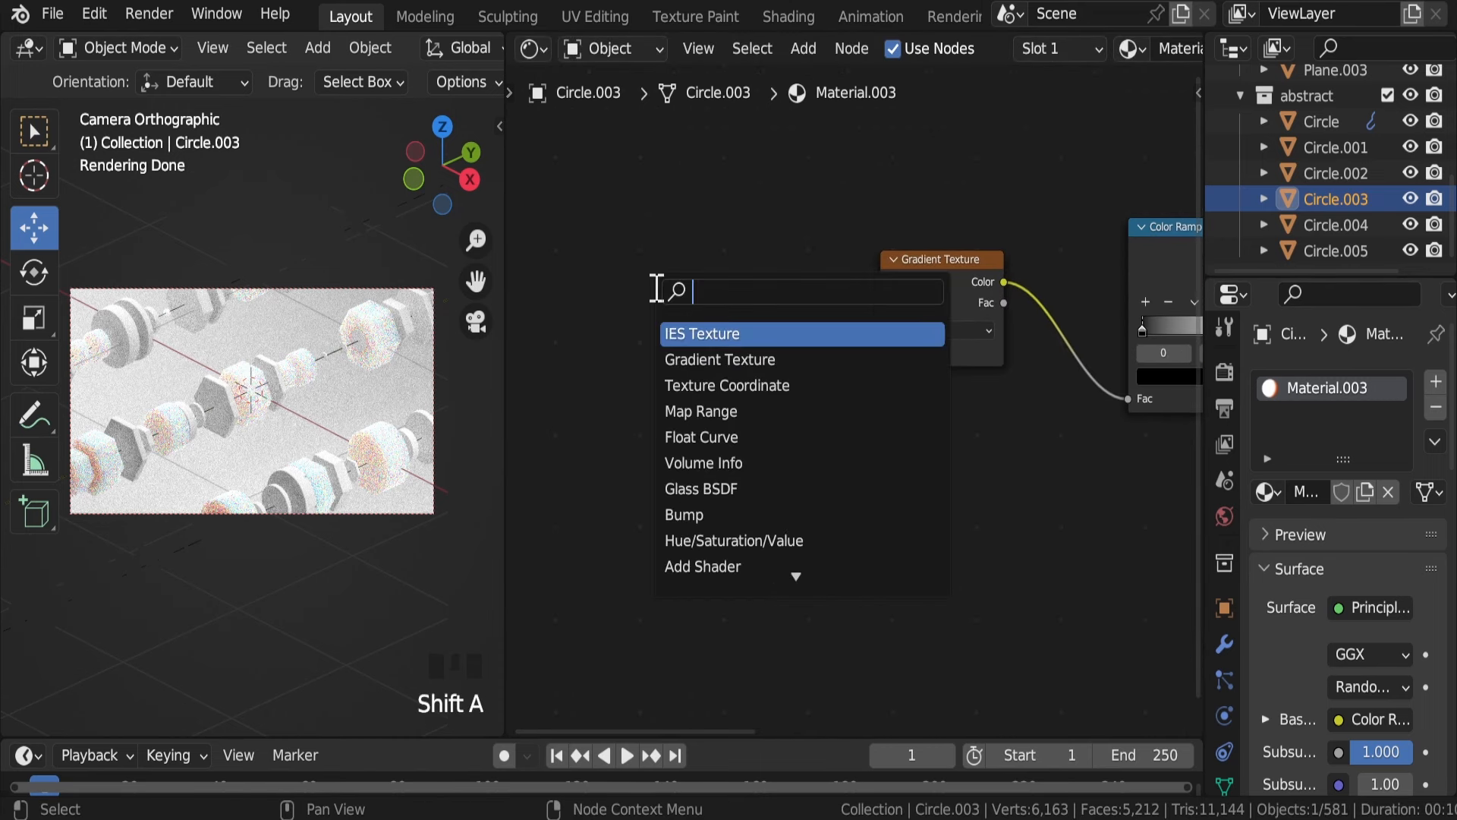
pyautogui.write('part')
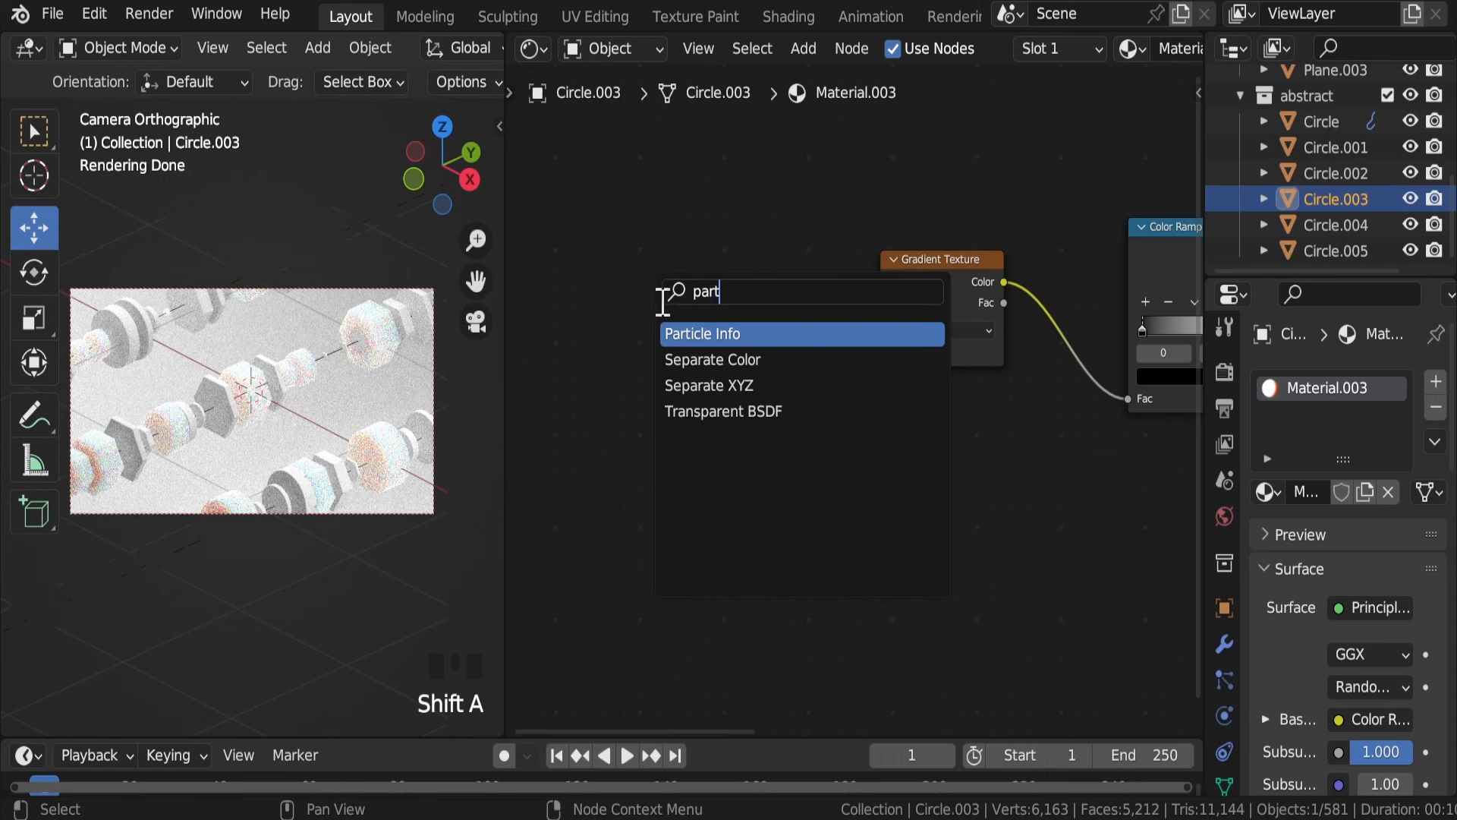
pyautogui.press('Return')
pyautogui.click(619, 296)
pyautogui.moveTo(725, 296); pyautogui.dragTo(778, 267)
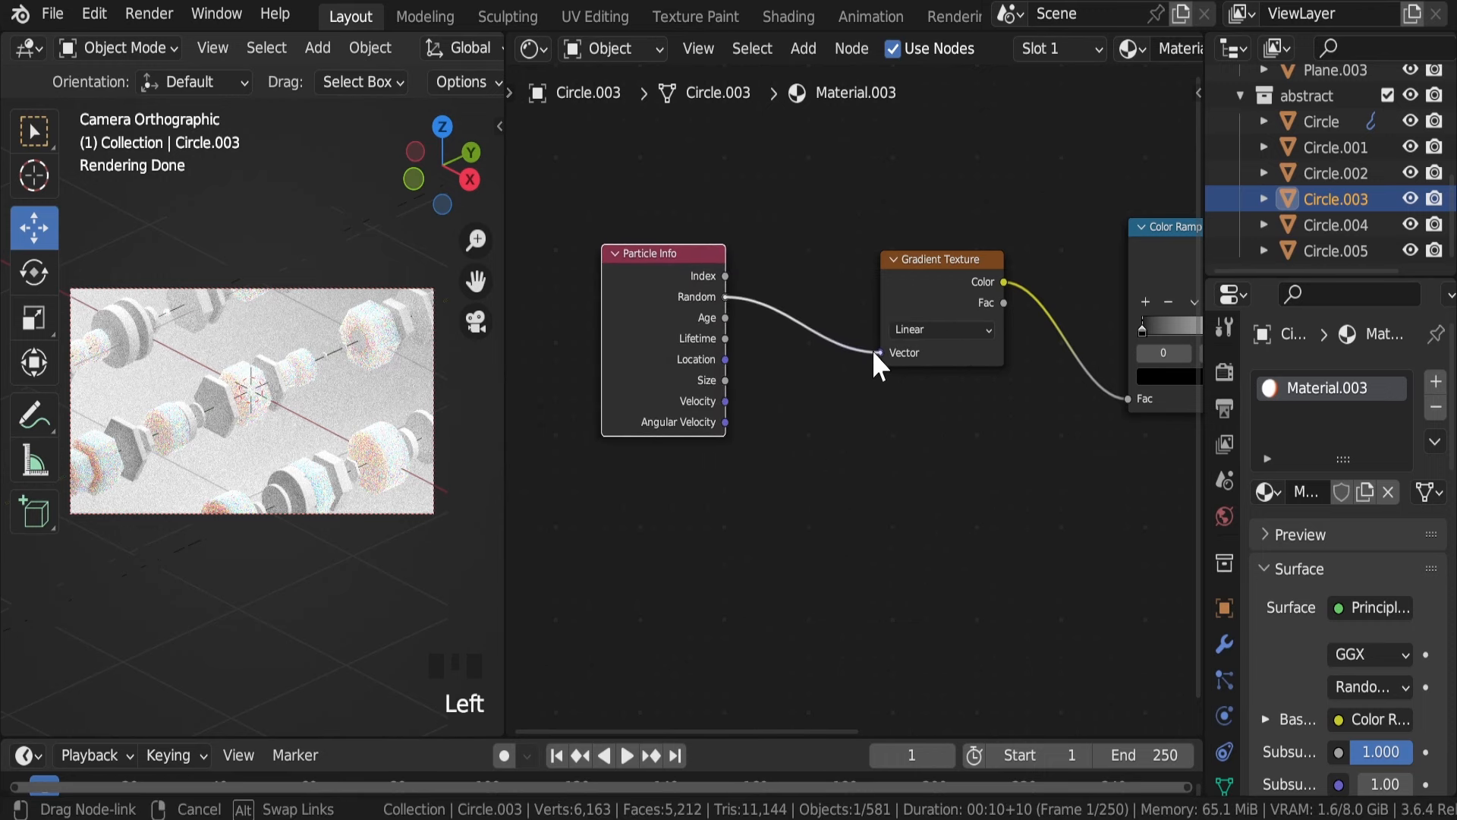
# Finish linking the Particle Info node's Random output to the Gradient Texture's Vector input and save the file
pyautogui.moveTo(874, 352); pyautogui.dragTo(874, 352)
pyautogui.moveTo(991, 489); pyautogui.dragTo(782, 530, button='middle')
pyautogui.hotkey('ctrl', 's')
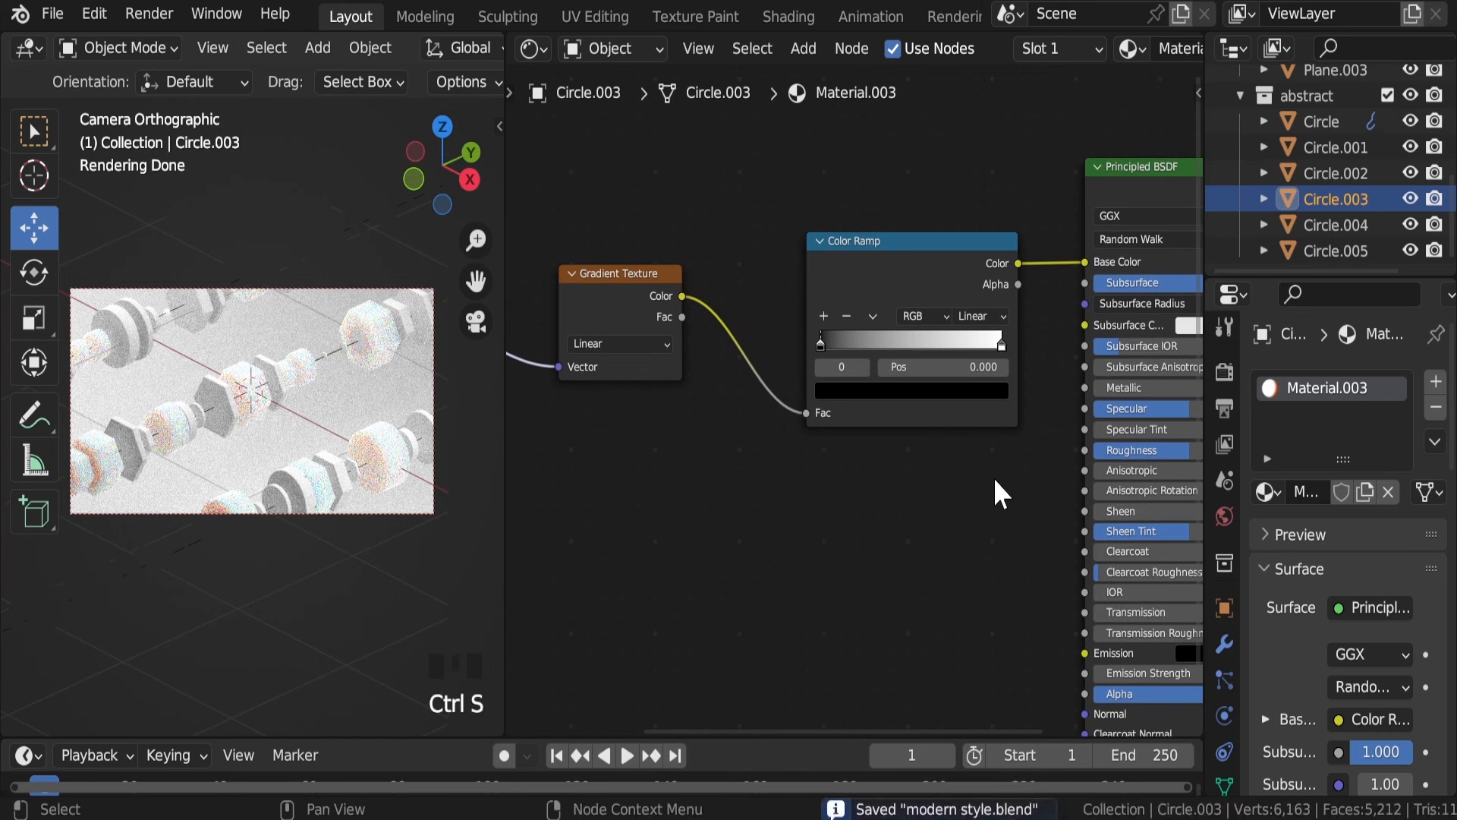
# Change the first stop of the Color Ramp in Circle.003's material from black to a bright sky blue
pyautogui.moveTo(994, 476); pyautogui.dragTo(826, 507, button='middle')
pyautogui.scroll(2, 824, 504)
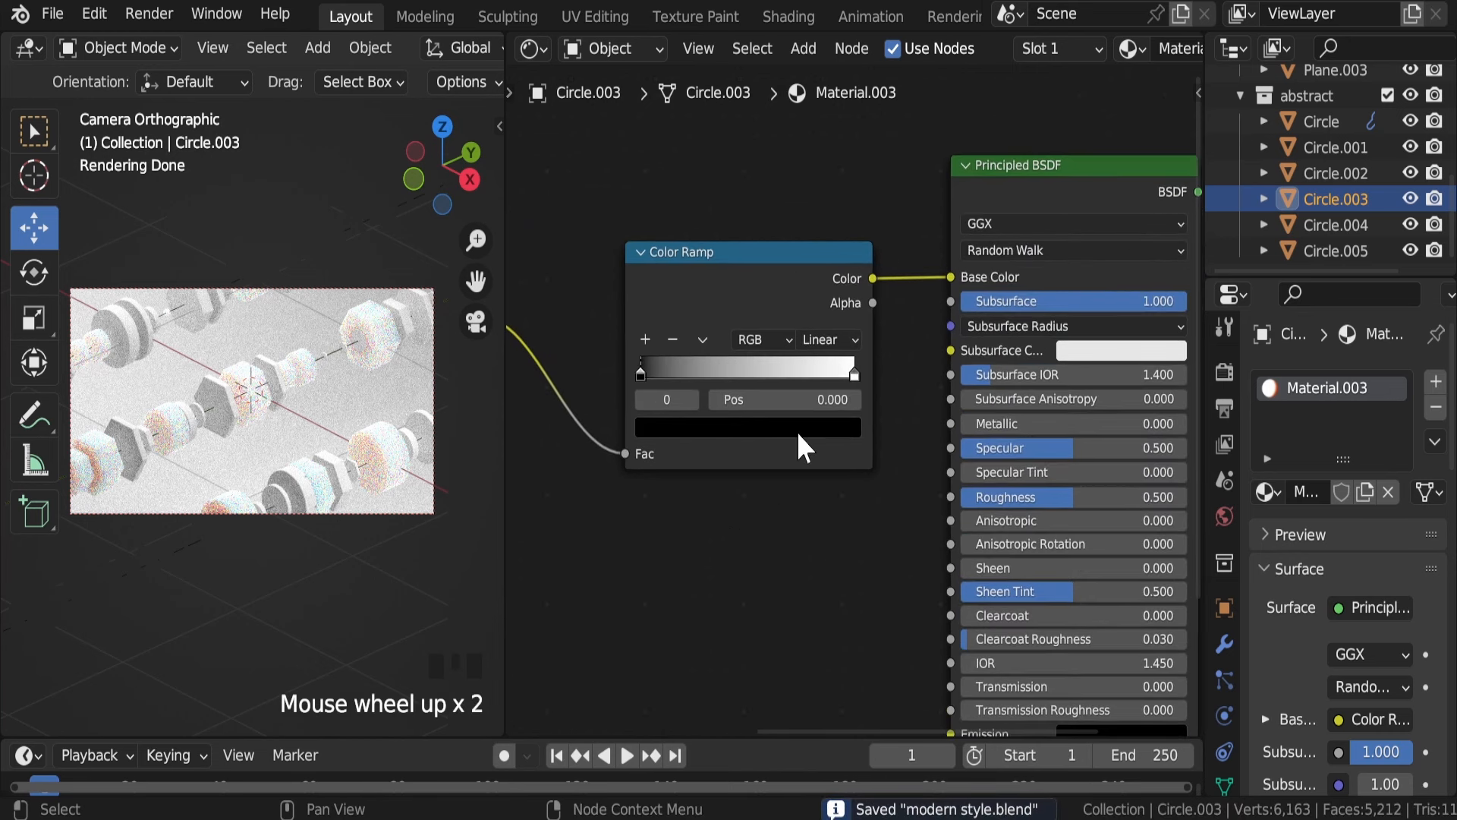
pyautogui.click(797, 431)
pyautogui.click(809, 138)
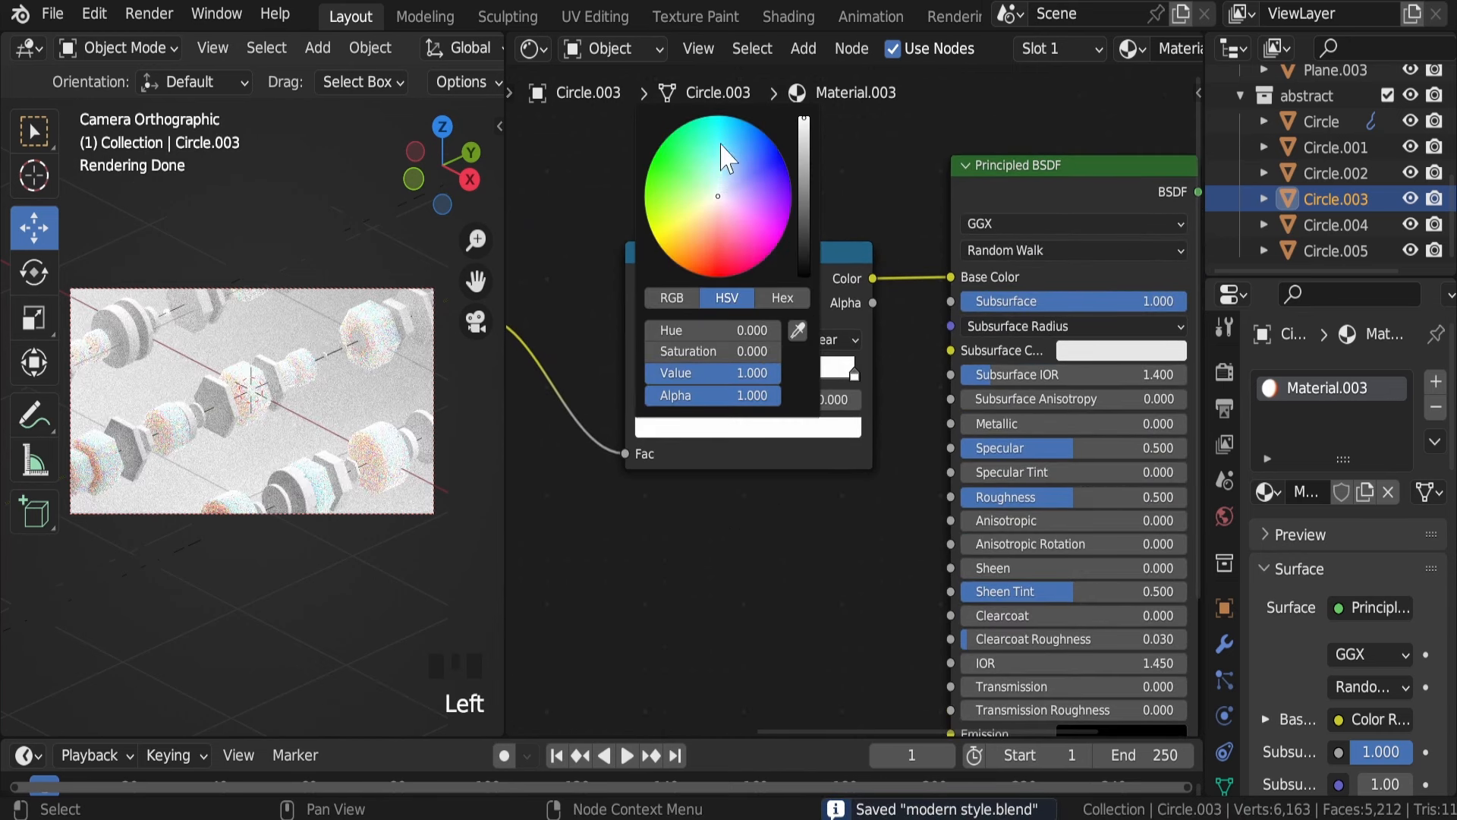
pyautogui.click(738, 125)
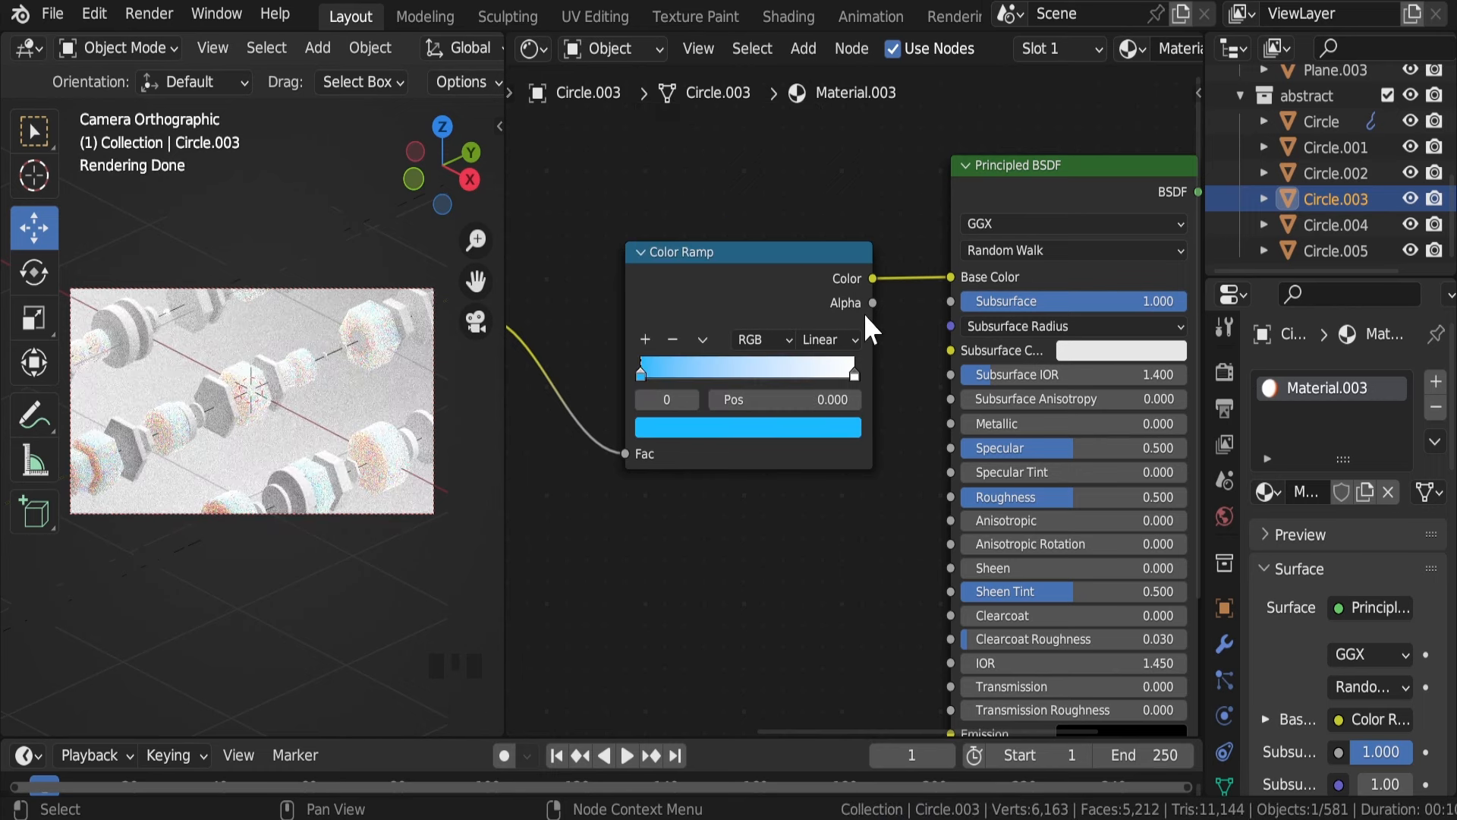
# Set the Color Ramp's last stop to pink with Hue 0.927 and Saturation 0.736
pyautogui.click(854, 377)
pyautogui.click(818, 429)
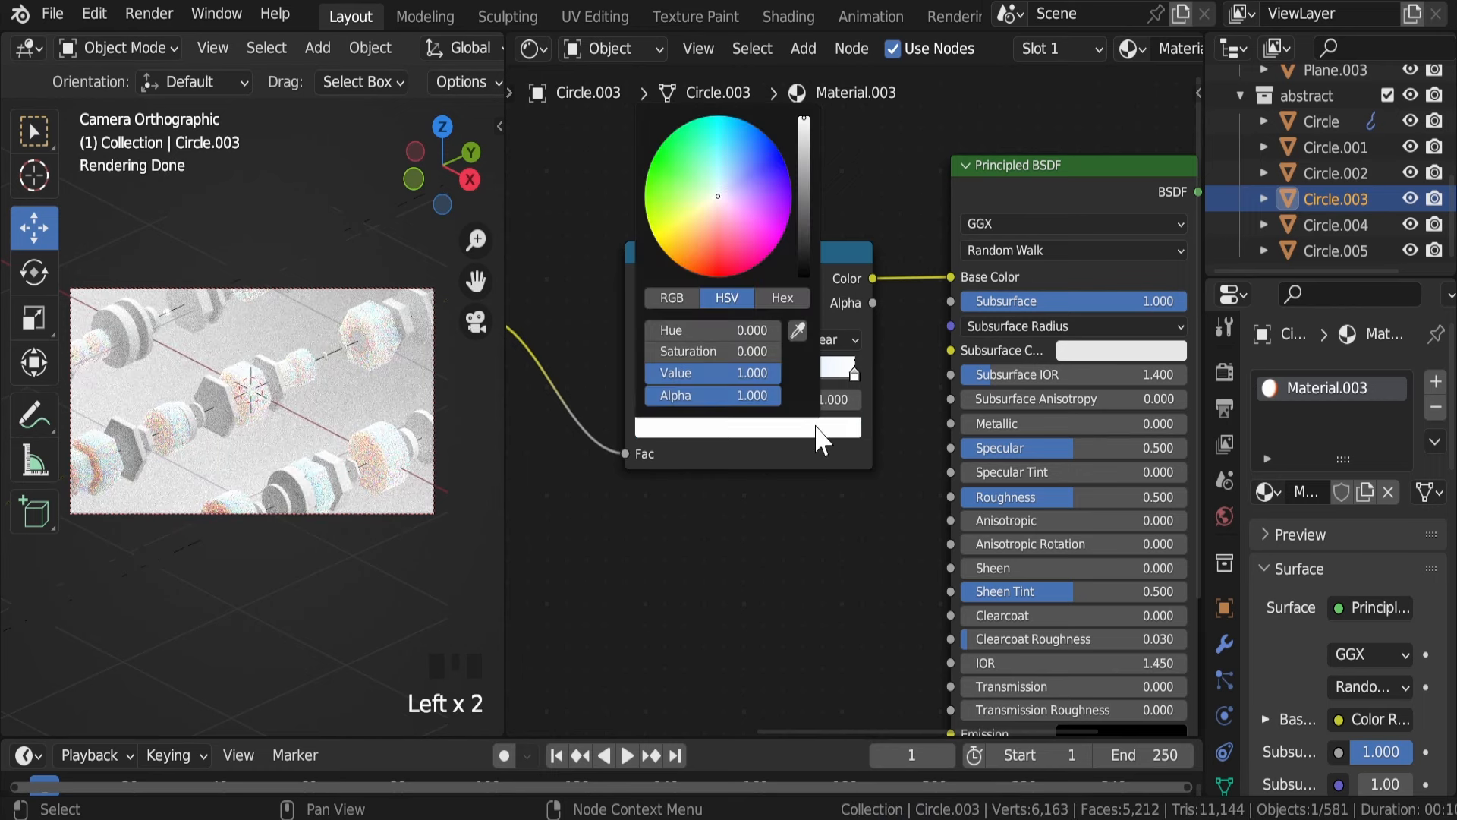
pyautogui.click(744, 232)
pyautogui.click(736, 227)
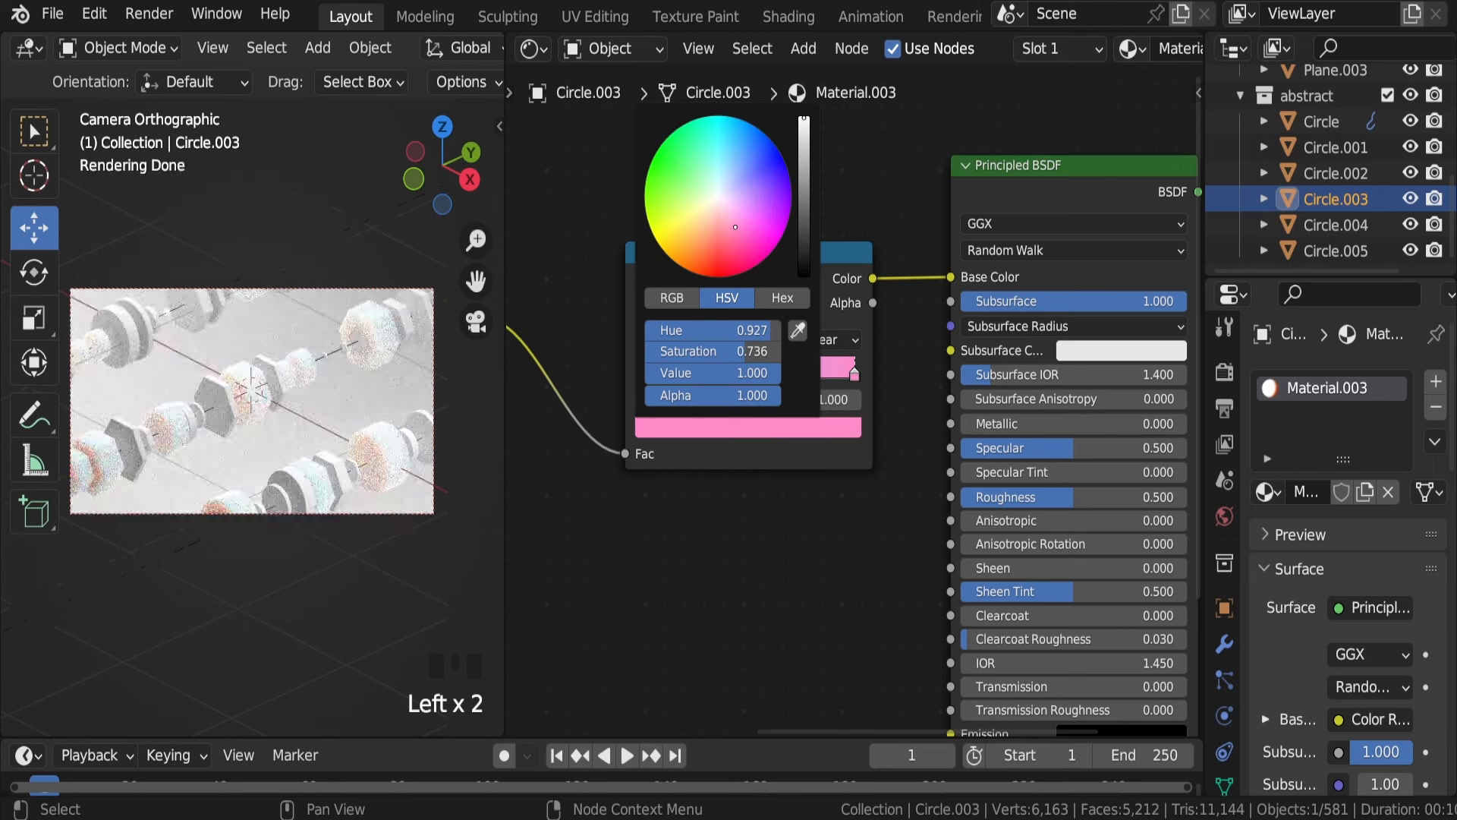
pyautogui.scroll(5, 217, 396)
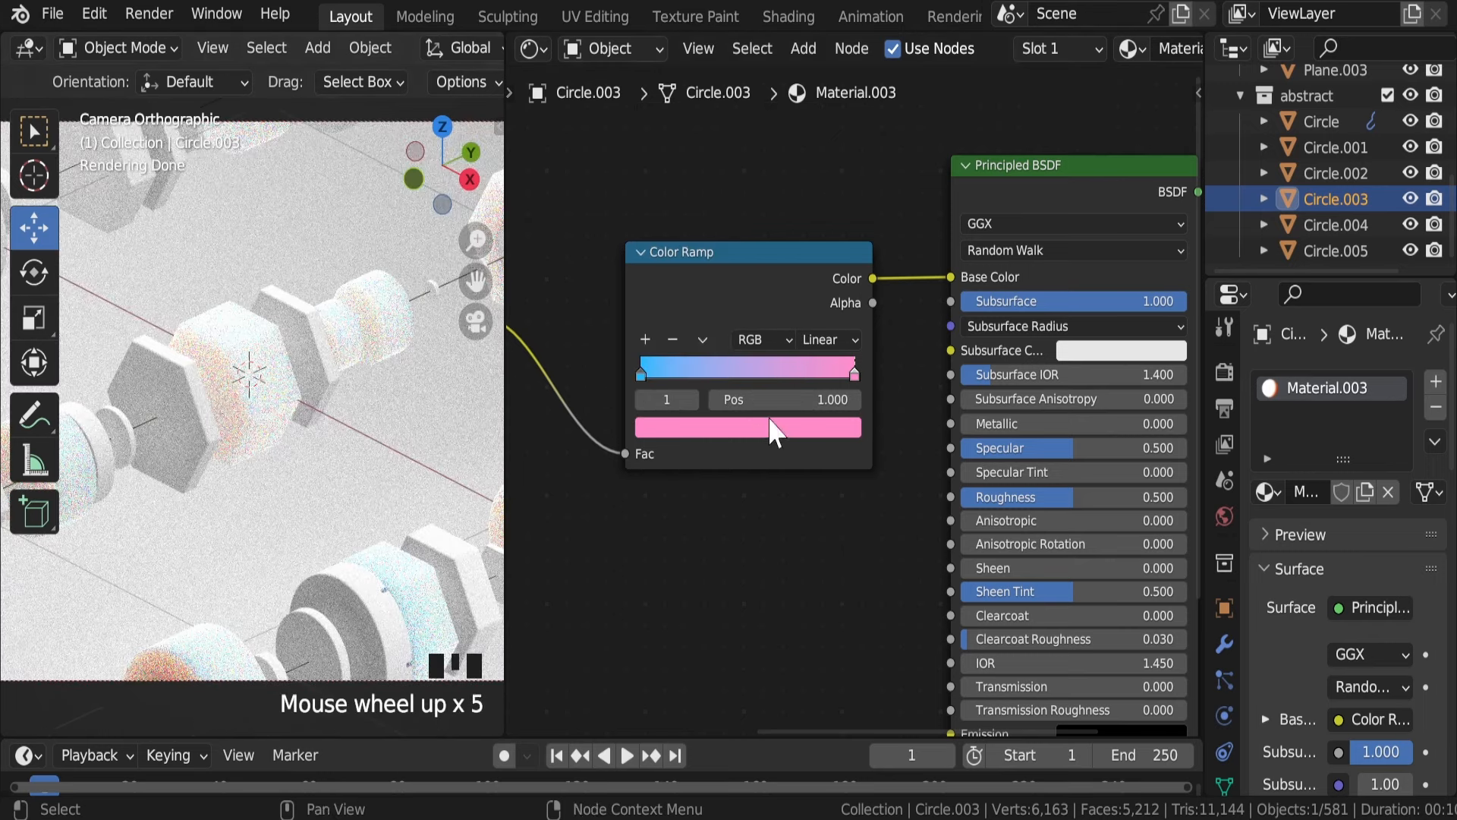
# Set the Color Ramp's interpolation to Ease, move its Color link from Base Color to Subsurface Color, and save the file
pyautogui.click(825, 338)
pyautogui.click(821, 362)
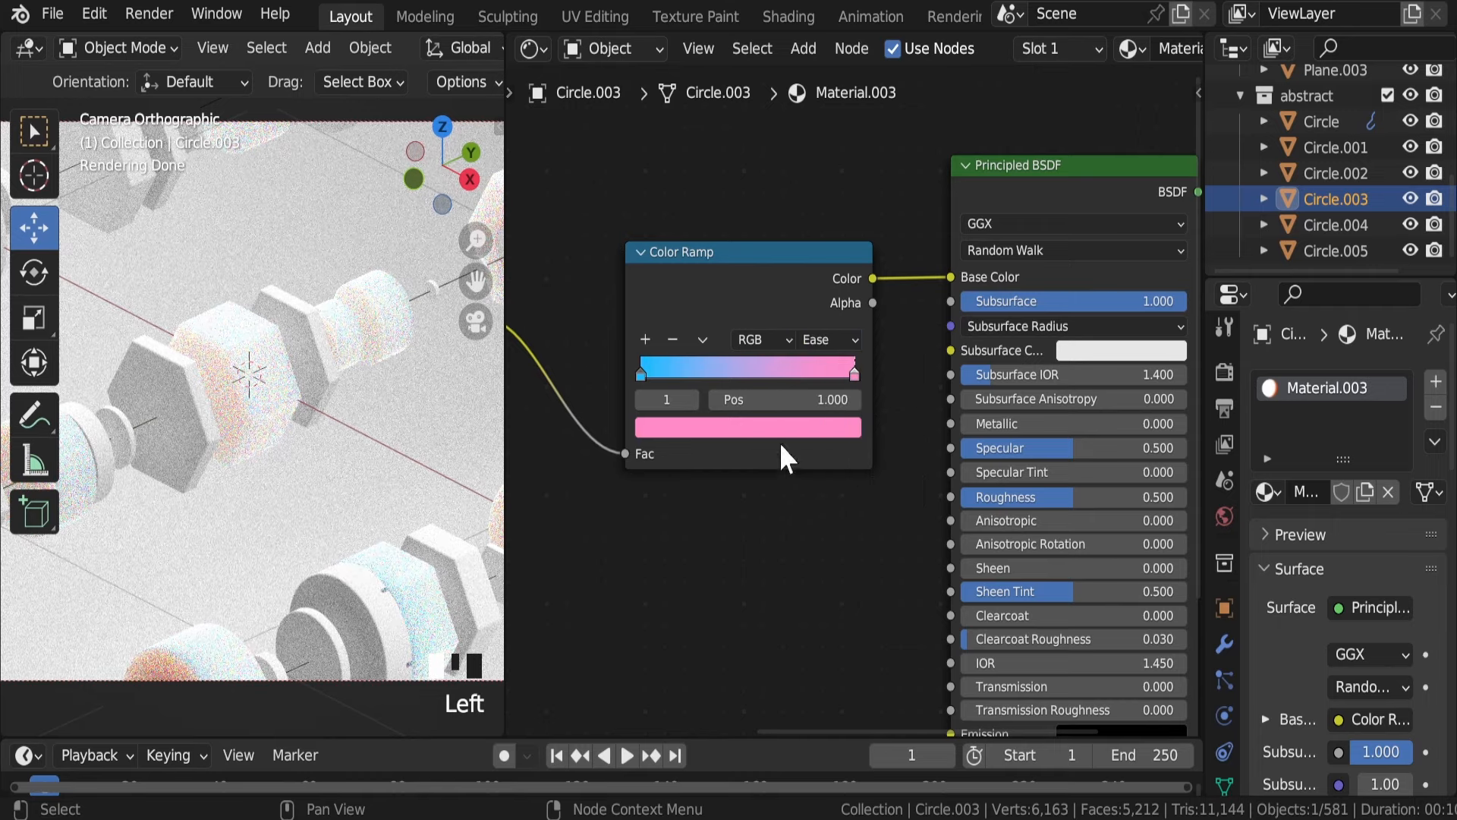
pyautogui.moveTo(945, 275); pyautogui.dragTo(952, 351)
pyautogui.scroll(-3, 351, 374)
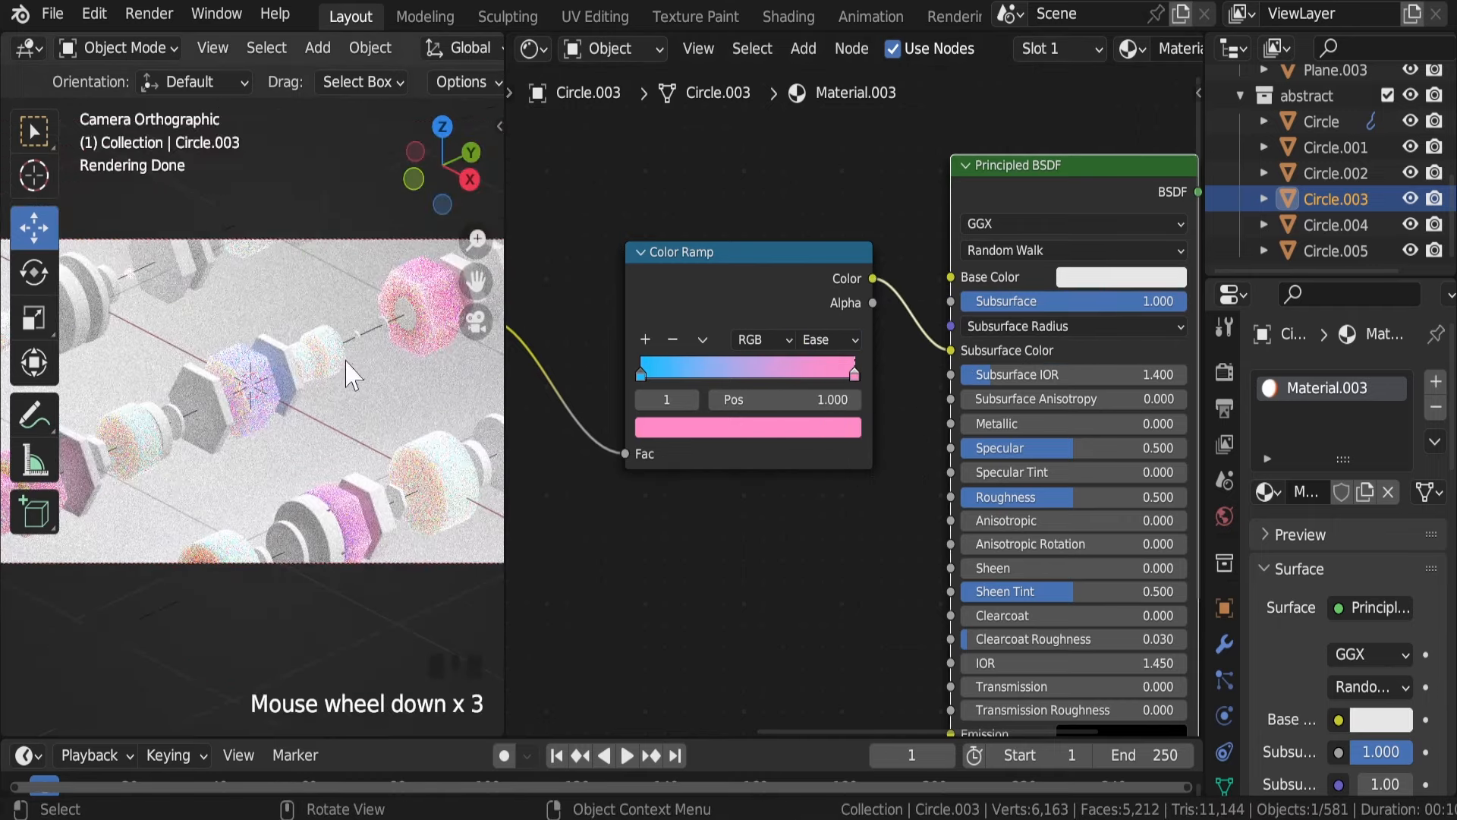
pyautogui.scroll(-1, 350, 376)
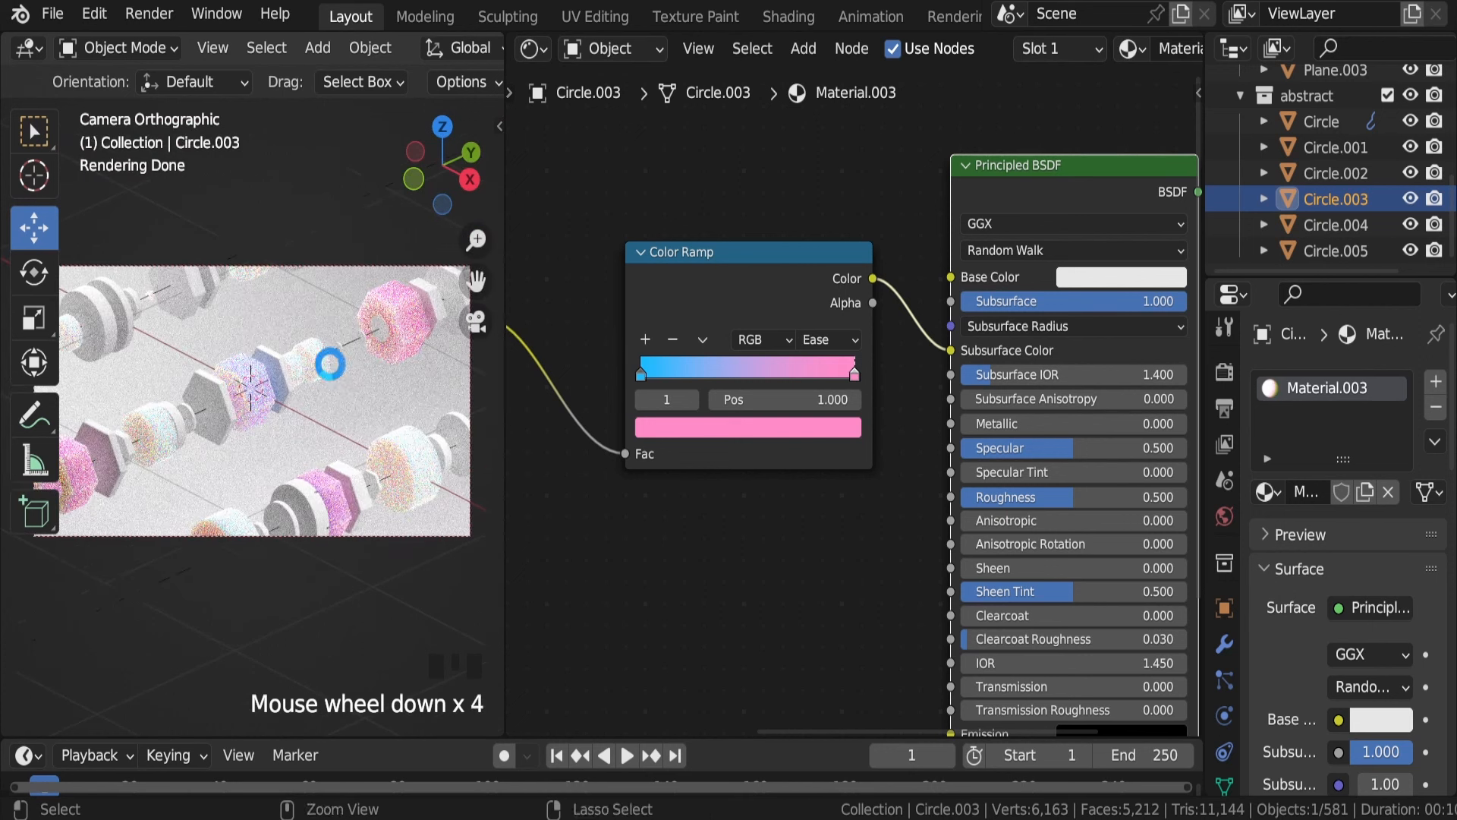
pyautogui.hotkey('ctrl', 's')
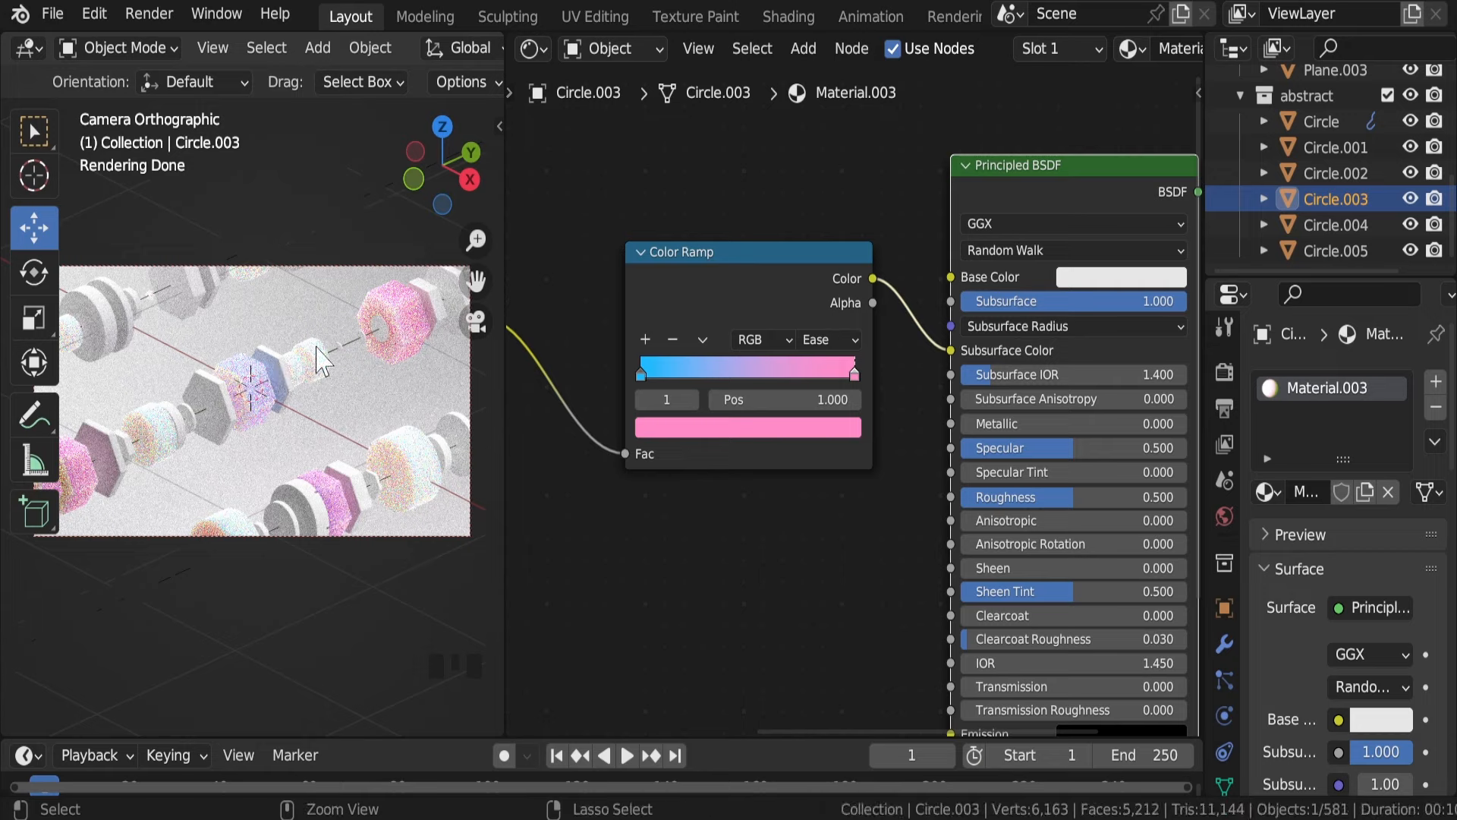
pyautogui.hotkey('ctrl', 's')
# Add a Color Ramp node to the Circle object's material and link its Color output to the Principled BSDF's Subsurface Color
pyautogui.click(1329, 119)
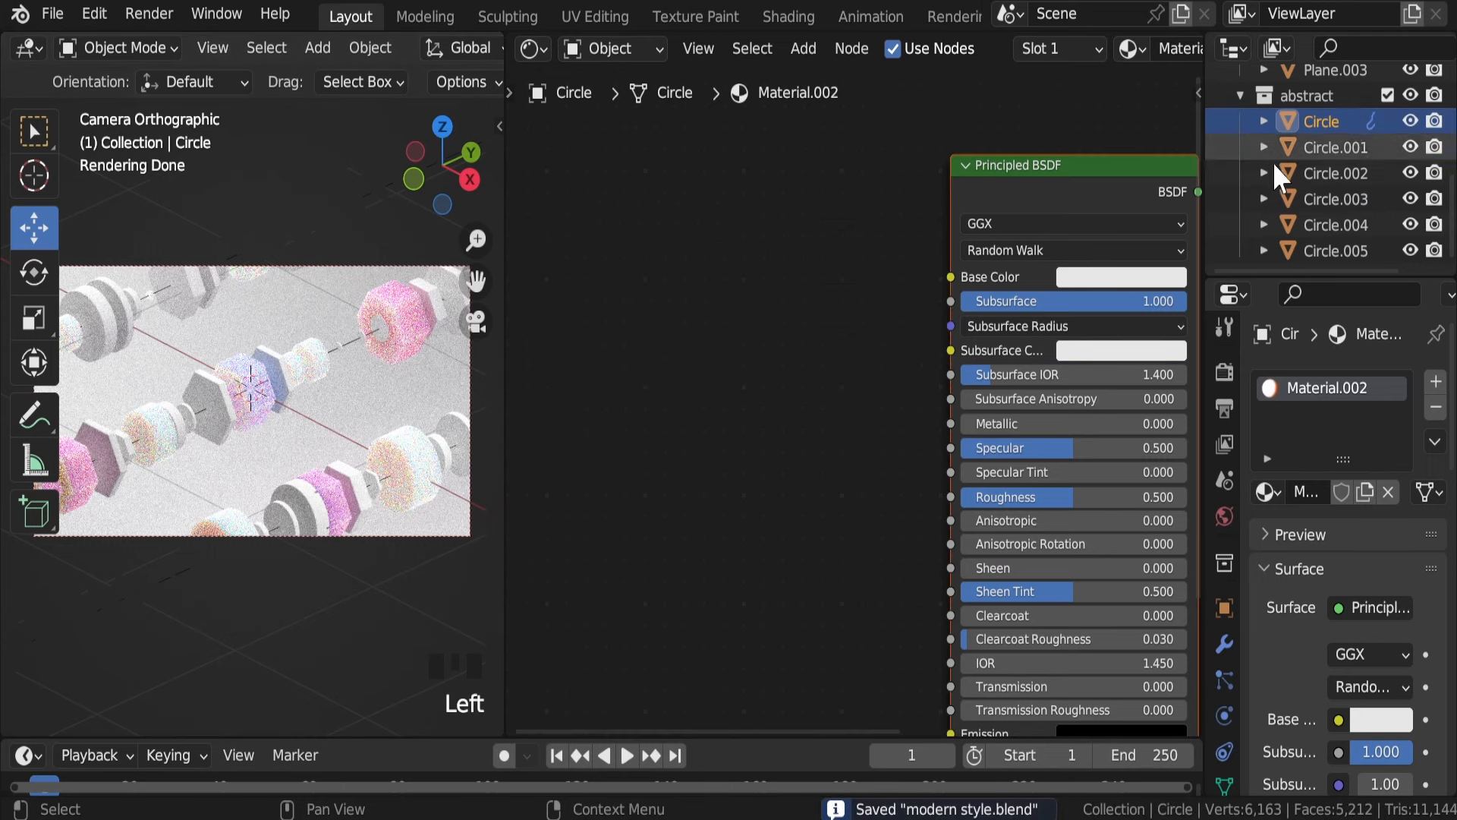
pyautogui.hotkey('shift', 'a')
pyautogui.write('col')
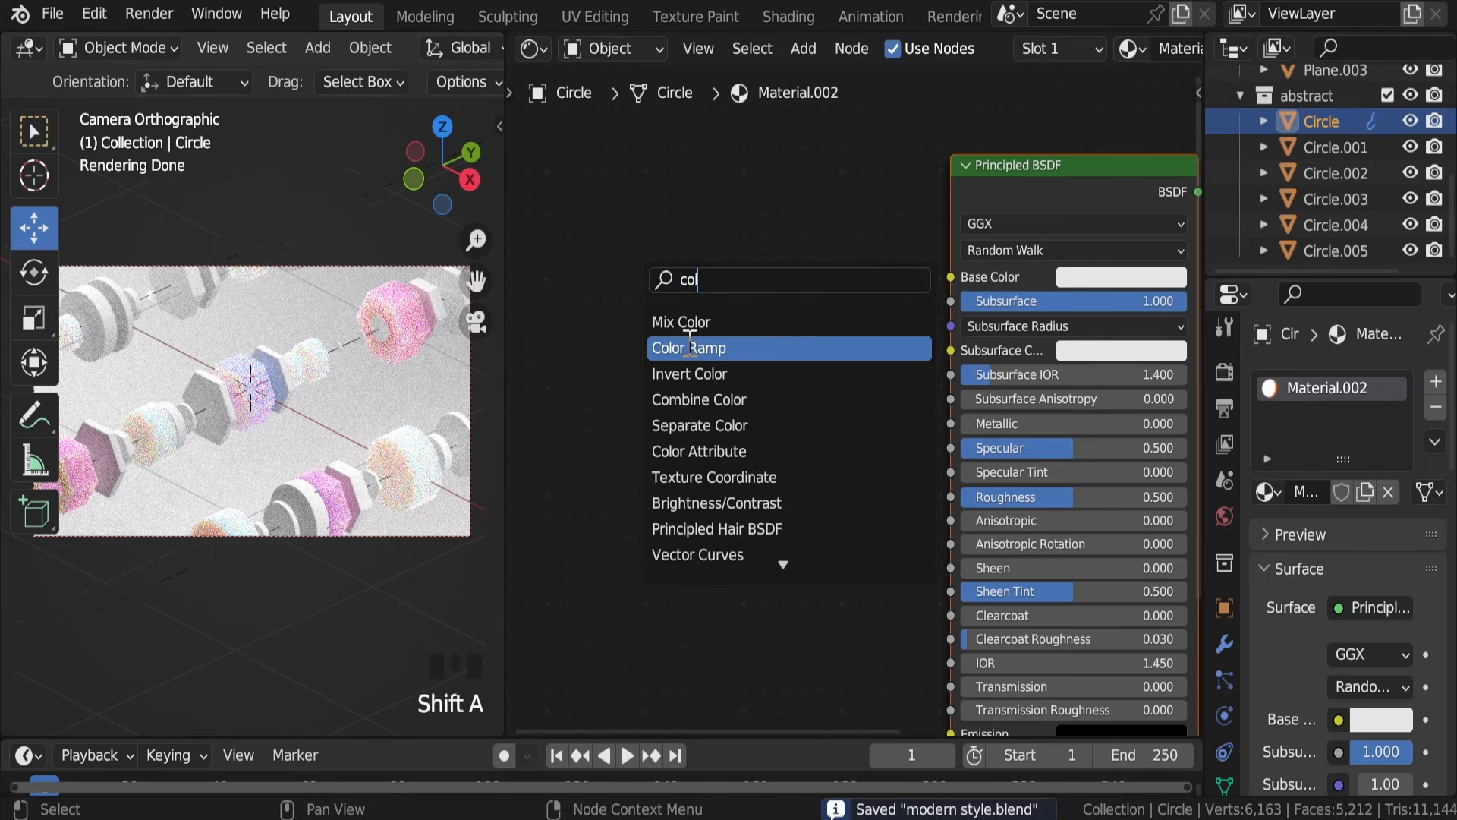
pyautogui.click(687, 346)
pyautogui.click(682, 341)
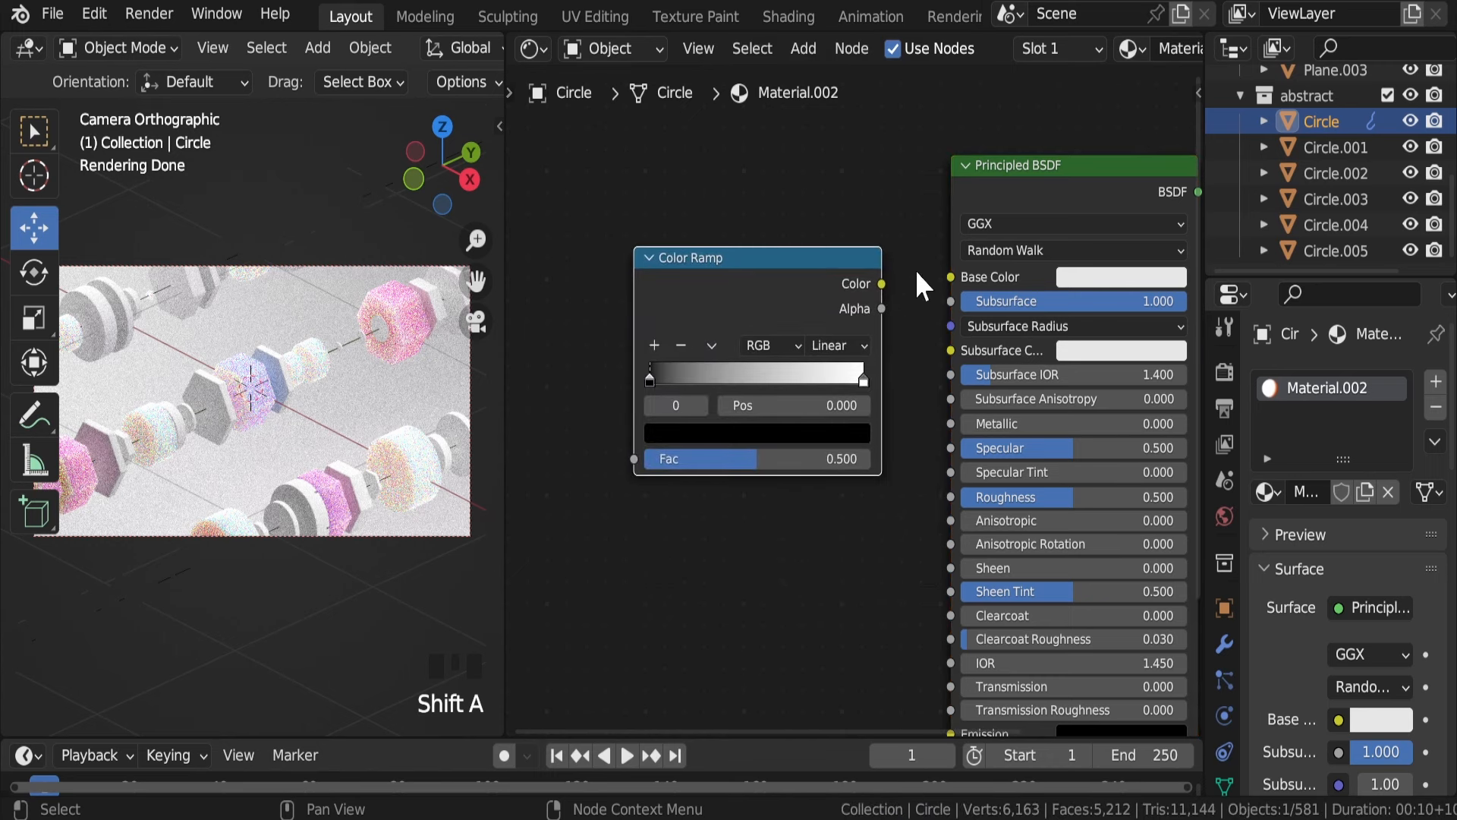
pyautogui.moveTo(885, 284); pyautogui.dragTo(903, 293)
pyautogui.moveTo(950, 343); pyautogui.dragTo(953, 344)
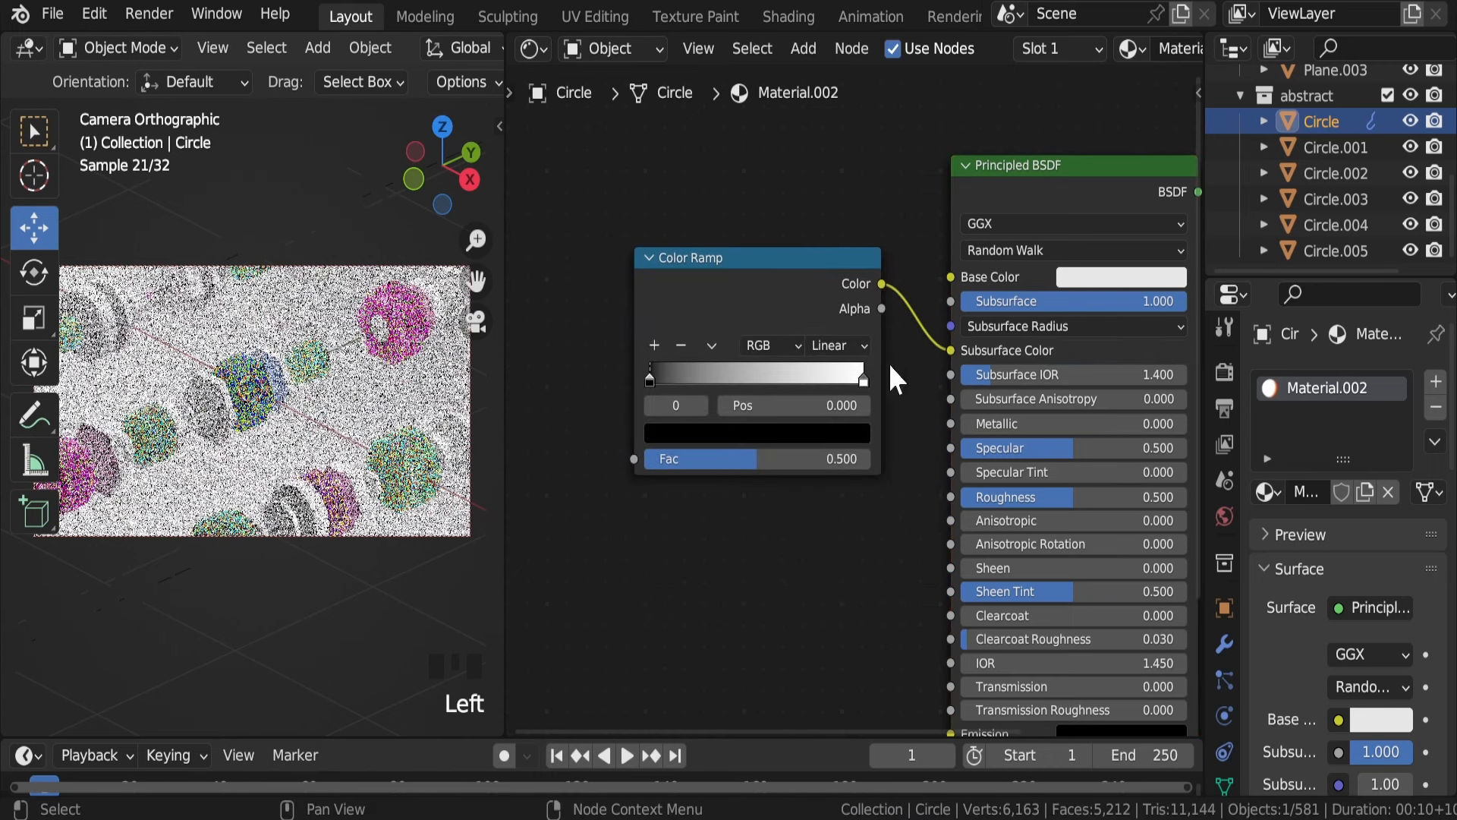
# Add a Gradient Texture node to Circle's material and link its Color output to the Color Ramp's Fac input
pyautogui.moveTo(701, 348); pyautogui.dragTo(930, 311, button='middle')
pyautogui.hotkey('shift', 'a')
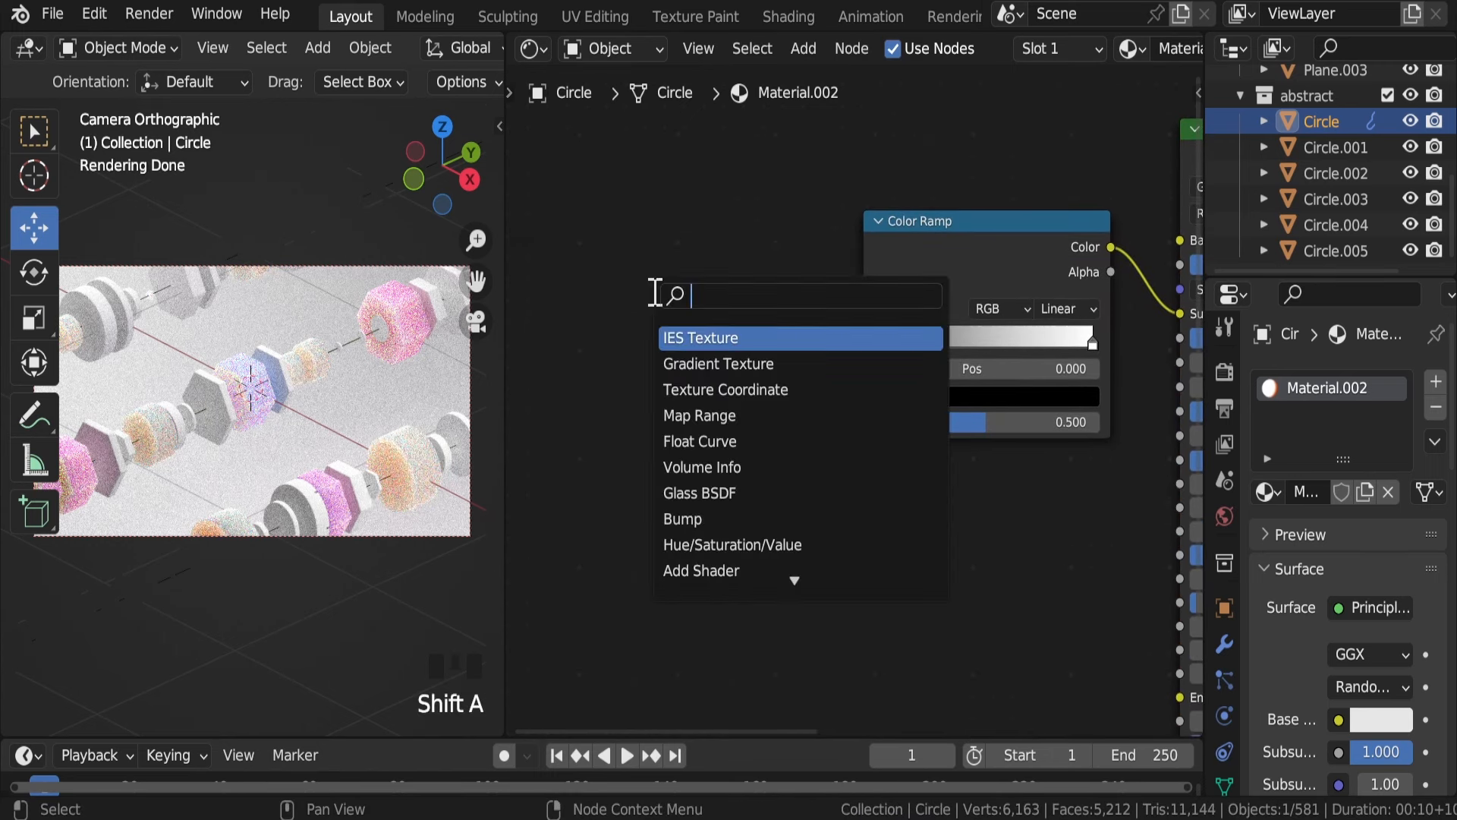
pyautogui.write('c')
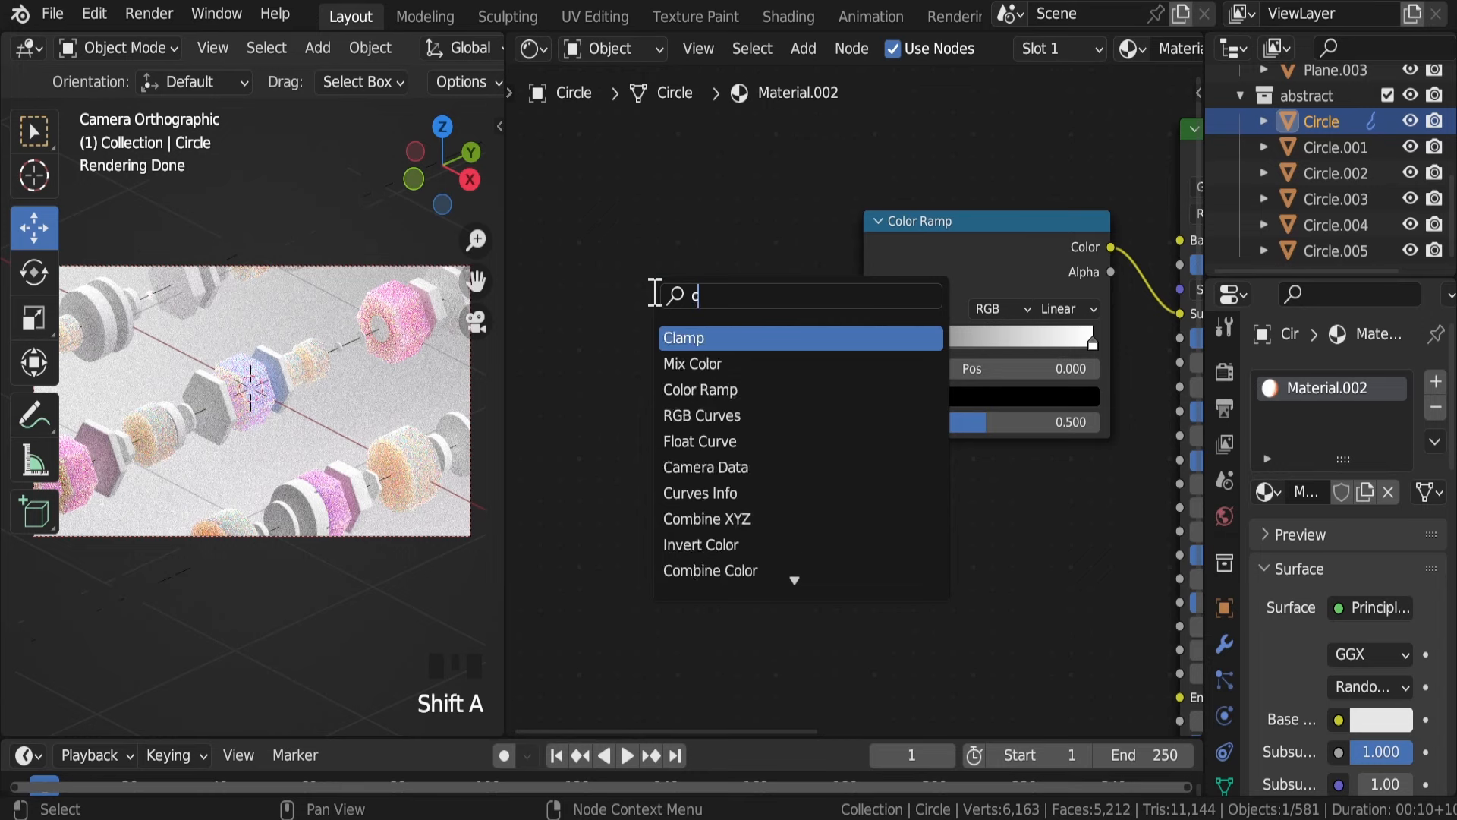
pyautogui.press('BackSpace')
pyautogui.write('gr')
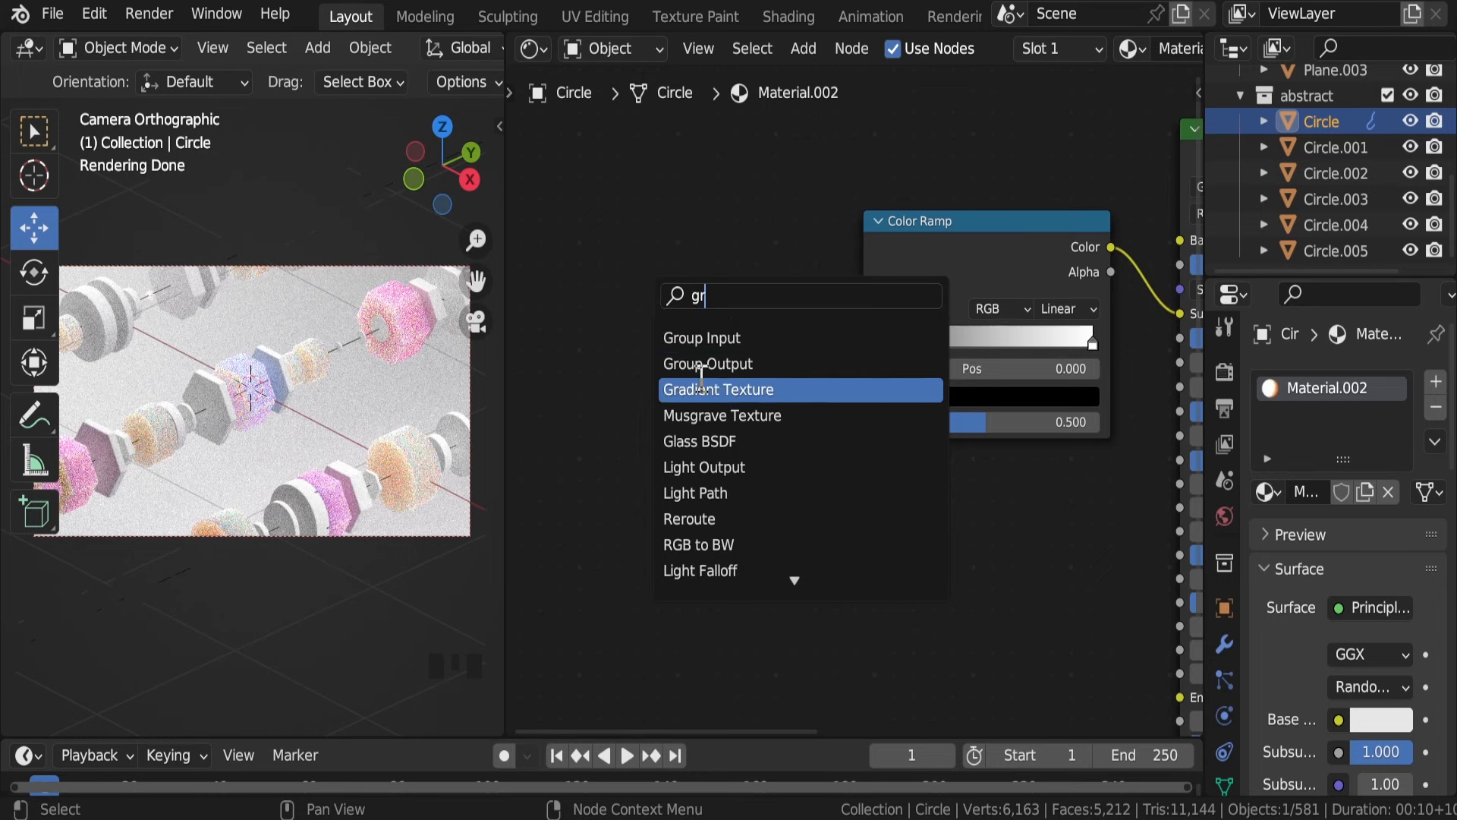
pyautogui.click(699, 389)
pyautogui.click(695, 308)
pyautogui.moveTo(723, 296); pyautogui.dragTo(867, 416)
# Add a Particle Info node to Circle's material and link its Random output to the Gradient Texture's Vector input
pyautogui.moveTo(636, 439); pyautogui.dragTo(926, 409, button='middle')
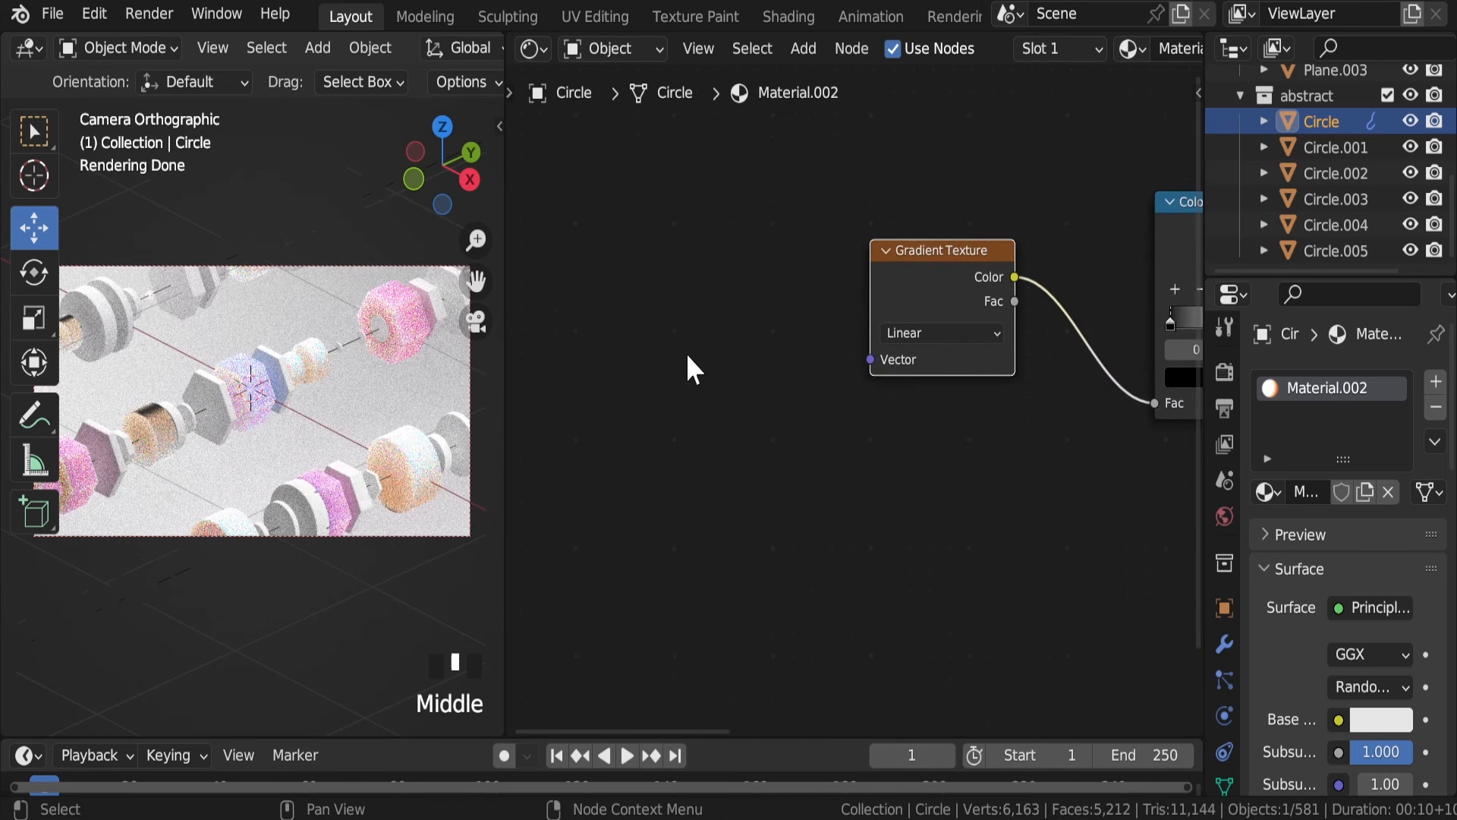
pyautogui.hotkey('shift', 'a')
pyautogui.write('p')
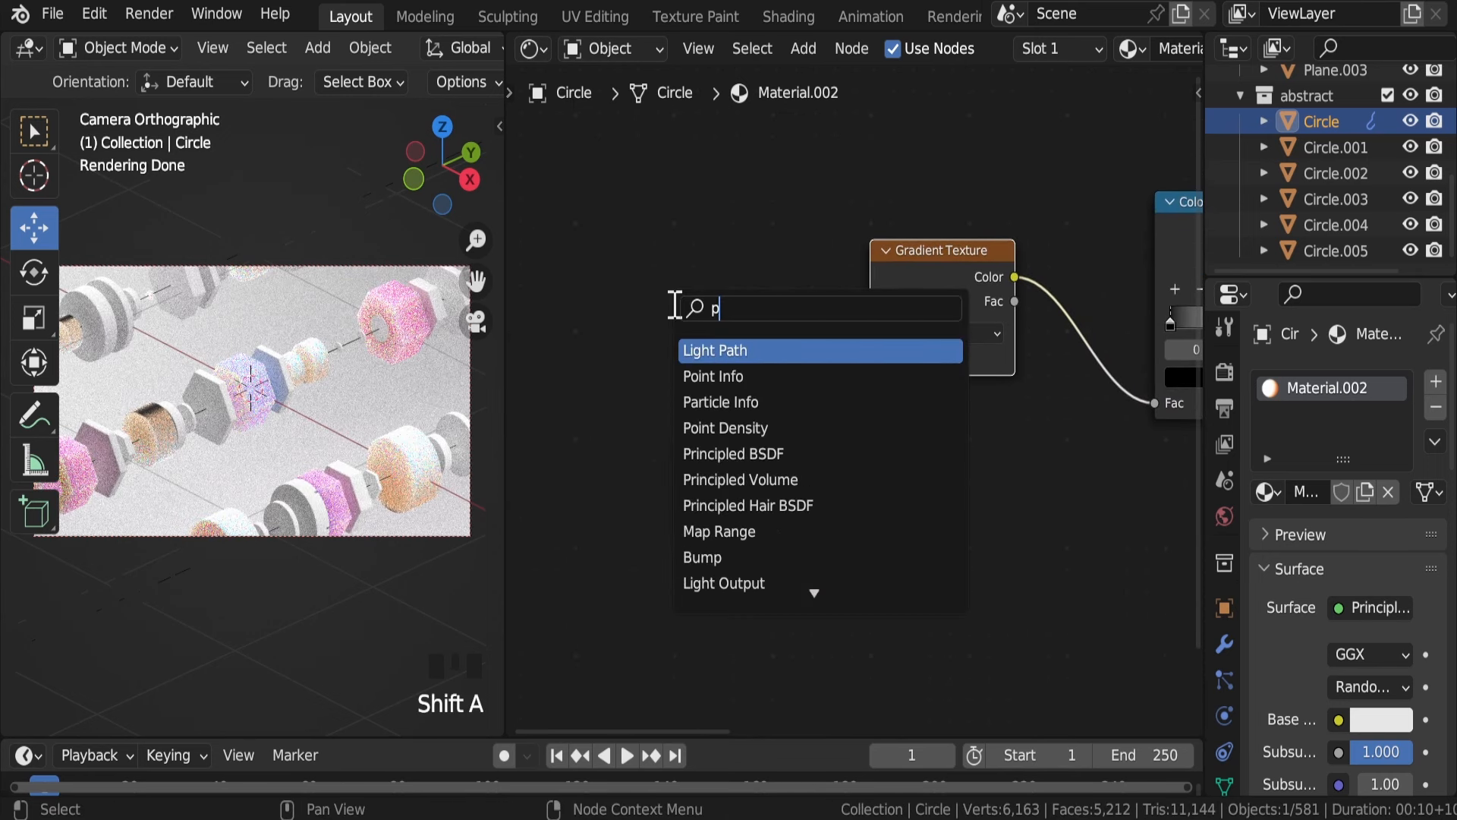
pyautogui.write('art')
pyautogui.press('Return')
pyautogui.click(680, 315)
pyautogui.moveTo(796, 302); pyautogui.dragTo(817, 319)
pyautogui.moveTo(882, 362); pyautogui.dragTo(880, 361)
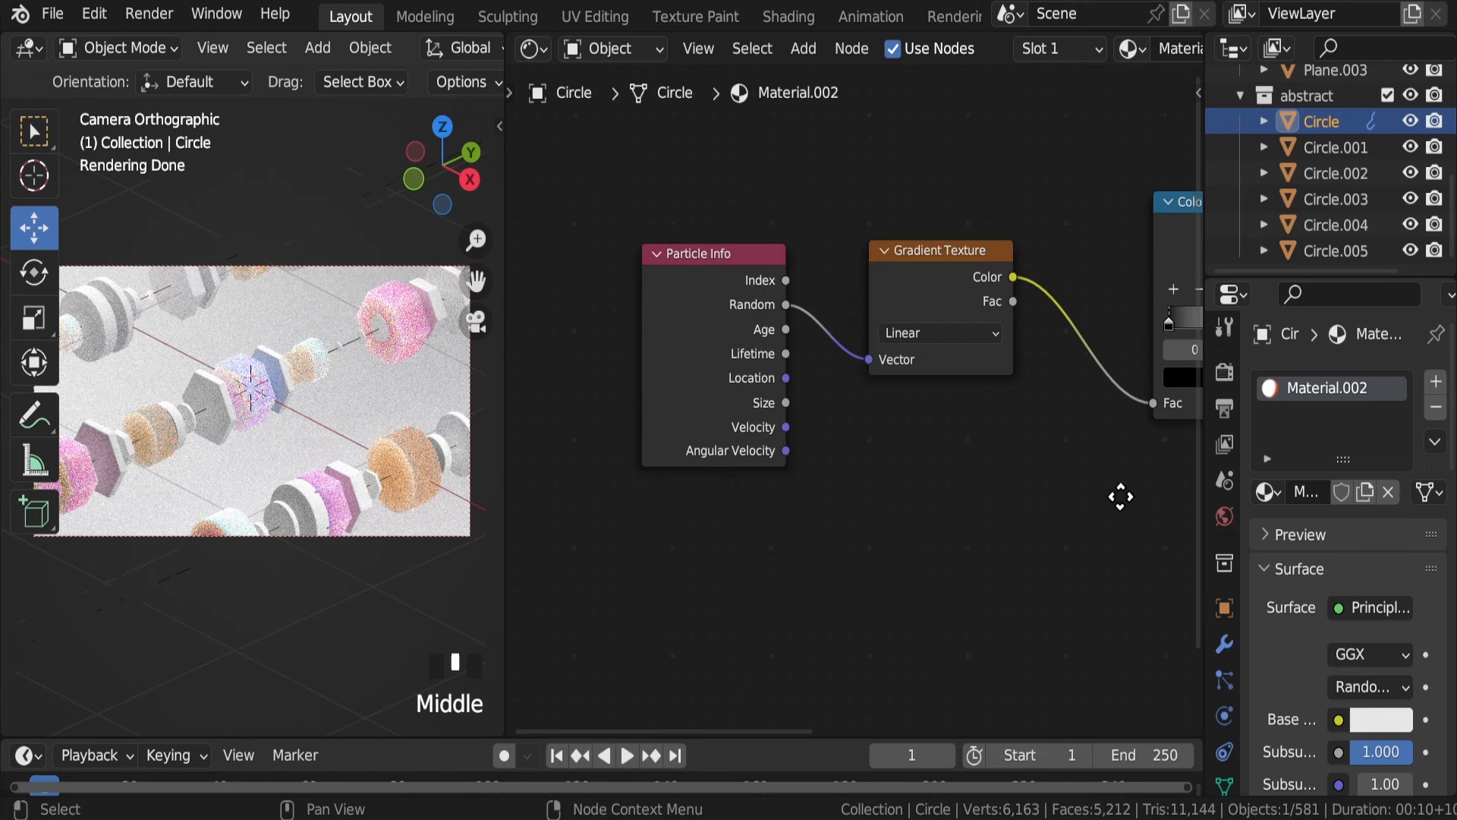
# Save the file and set the interpolation of the Color Ramp in Circle's material to Ease
pyautogui.moveTo(1123, 494); pyautogui.dragTo(810, 543, button='middle')
pyautogui.hotkey('ctrl', 's')
pyautogui.click(1051, 329)
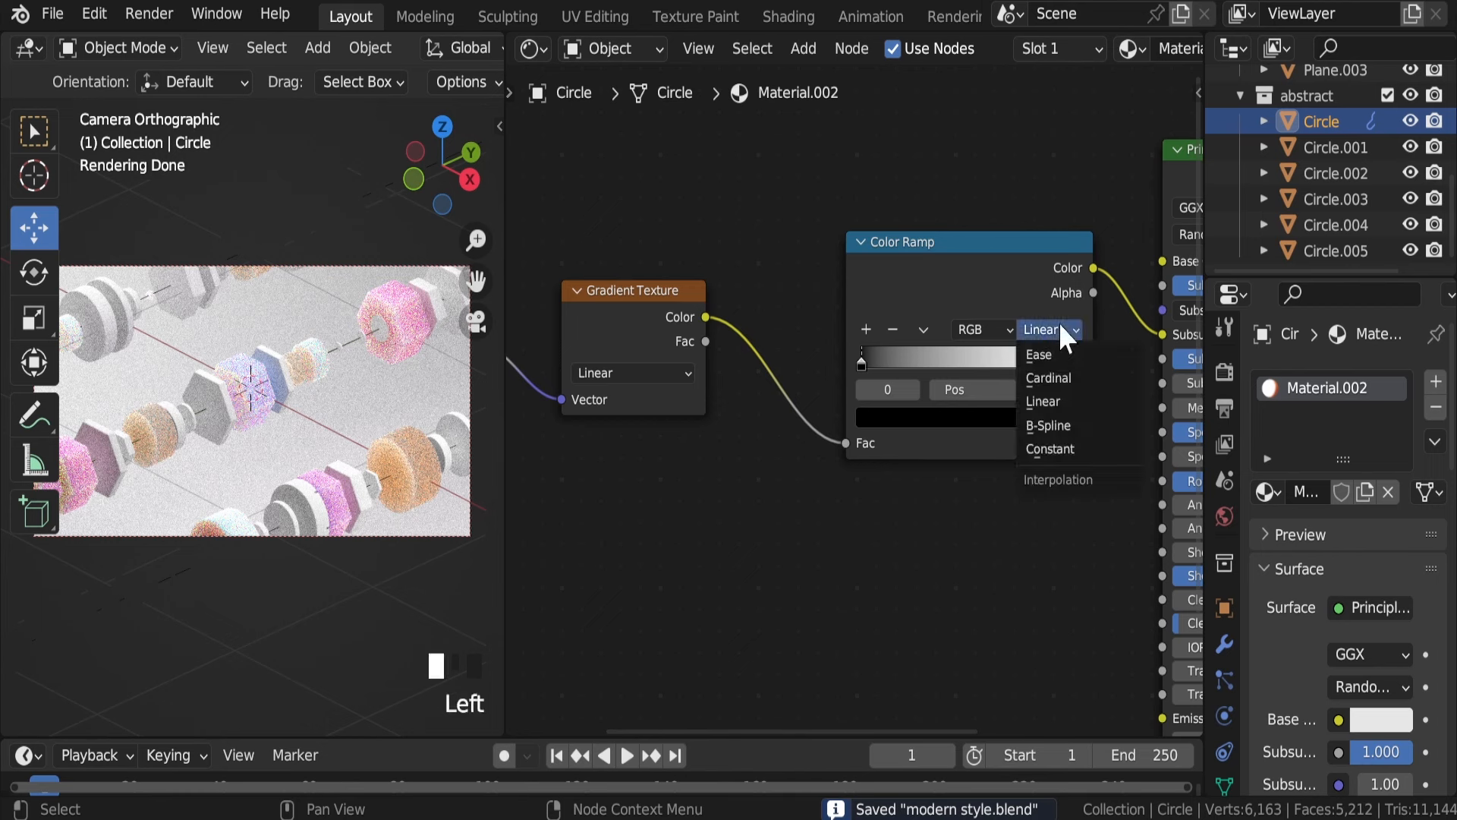
pyautogui.click(1041, 354)
# Set the first stop of Circle's Color Ramp to orange with a Value of 0.960, after trying turquoise and pink
pyautogui.click(971, 416)
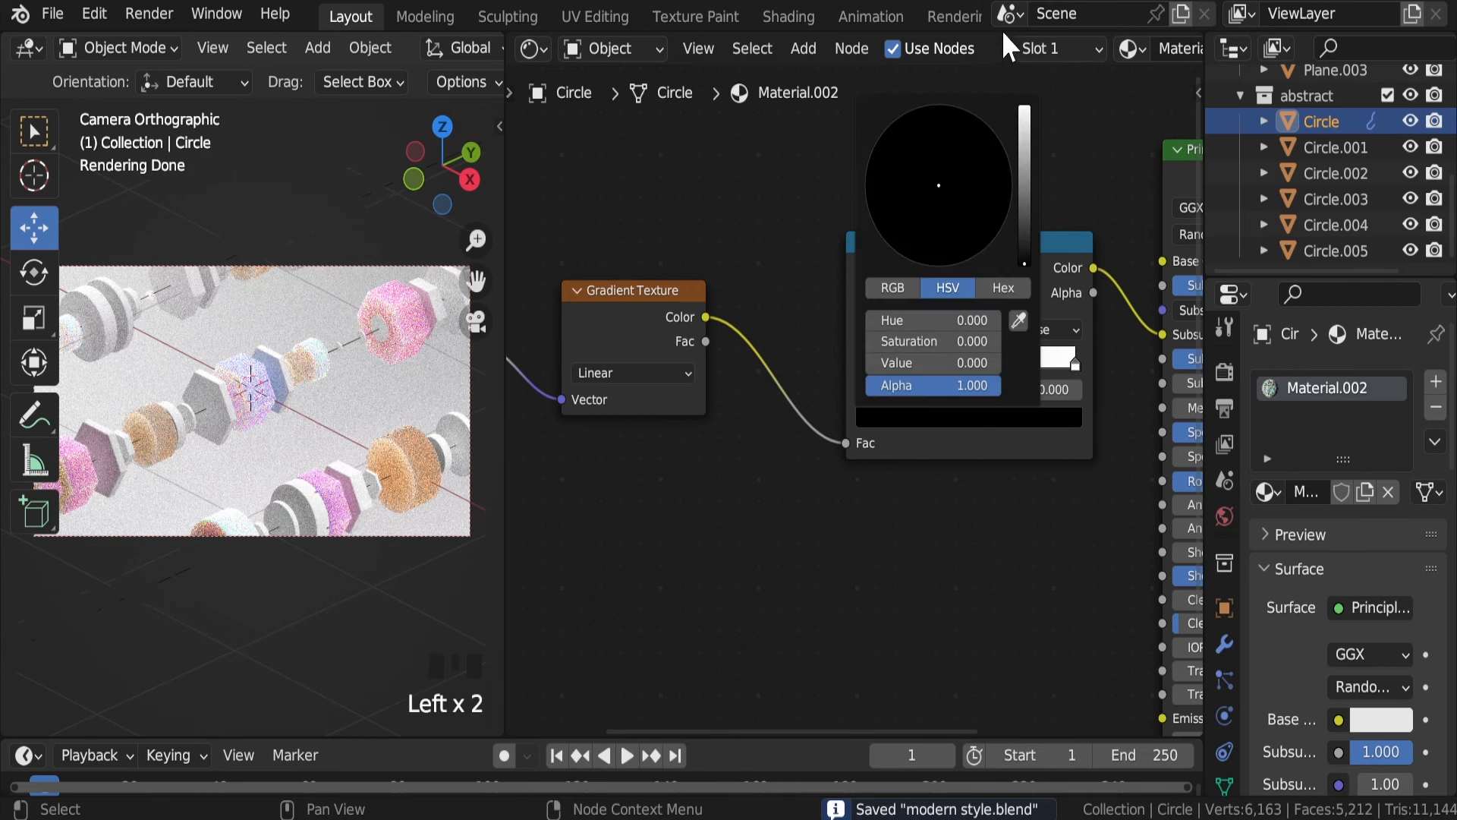
pyautogui.click(1025, 125)
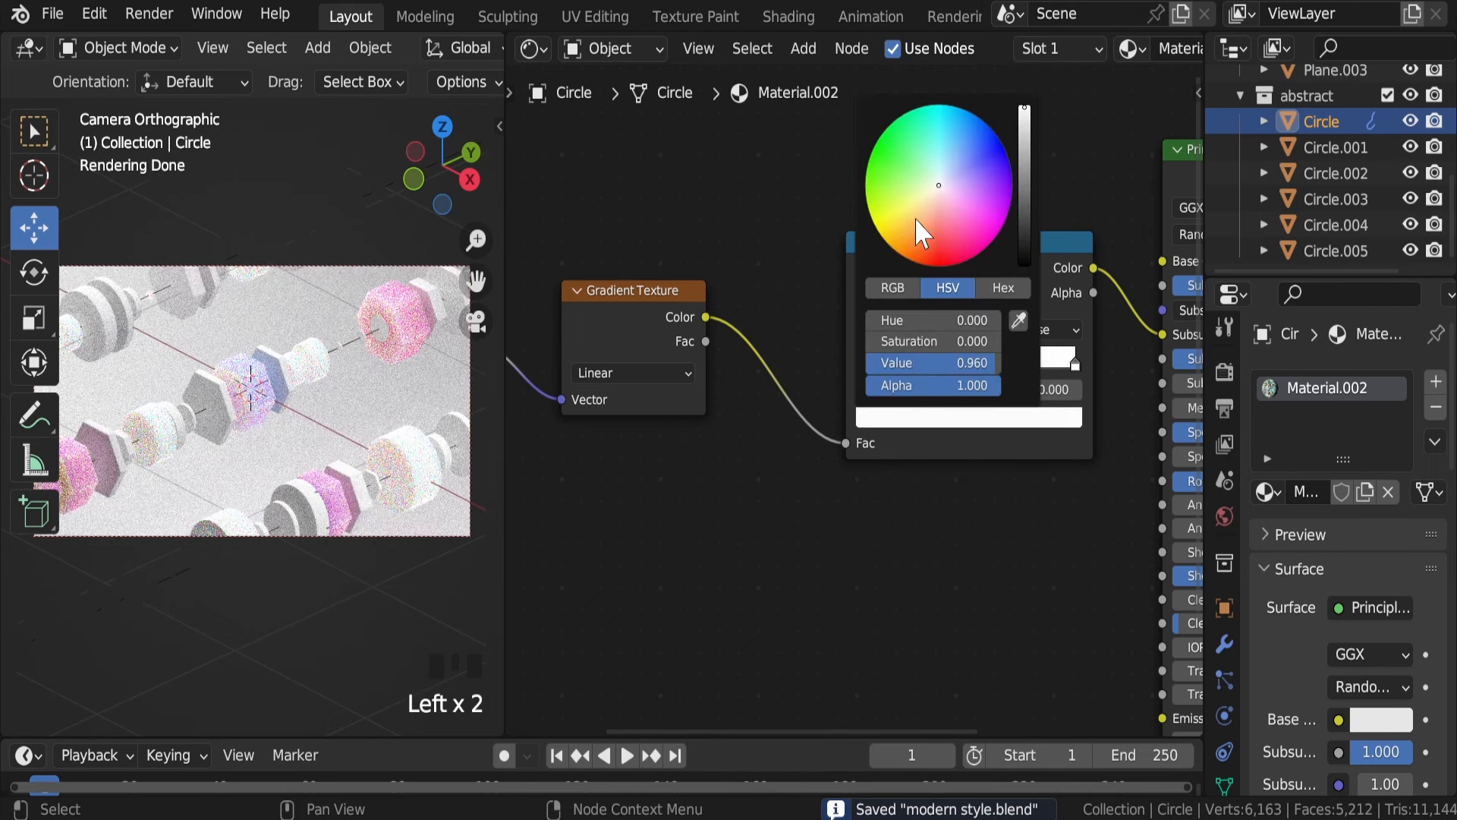
pyautogui.click(921, 116)
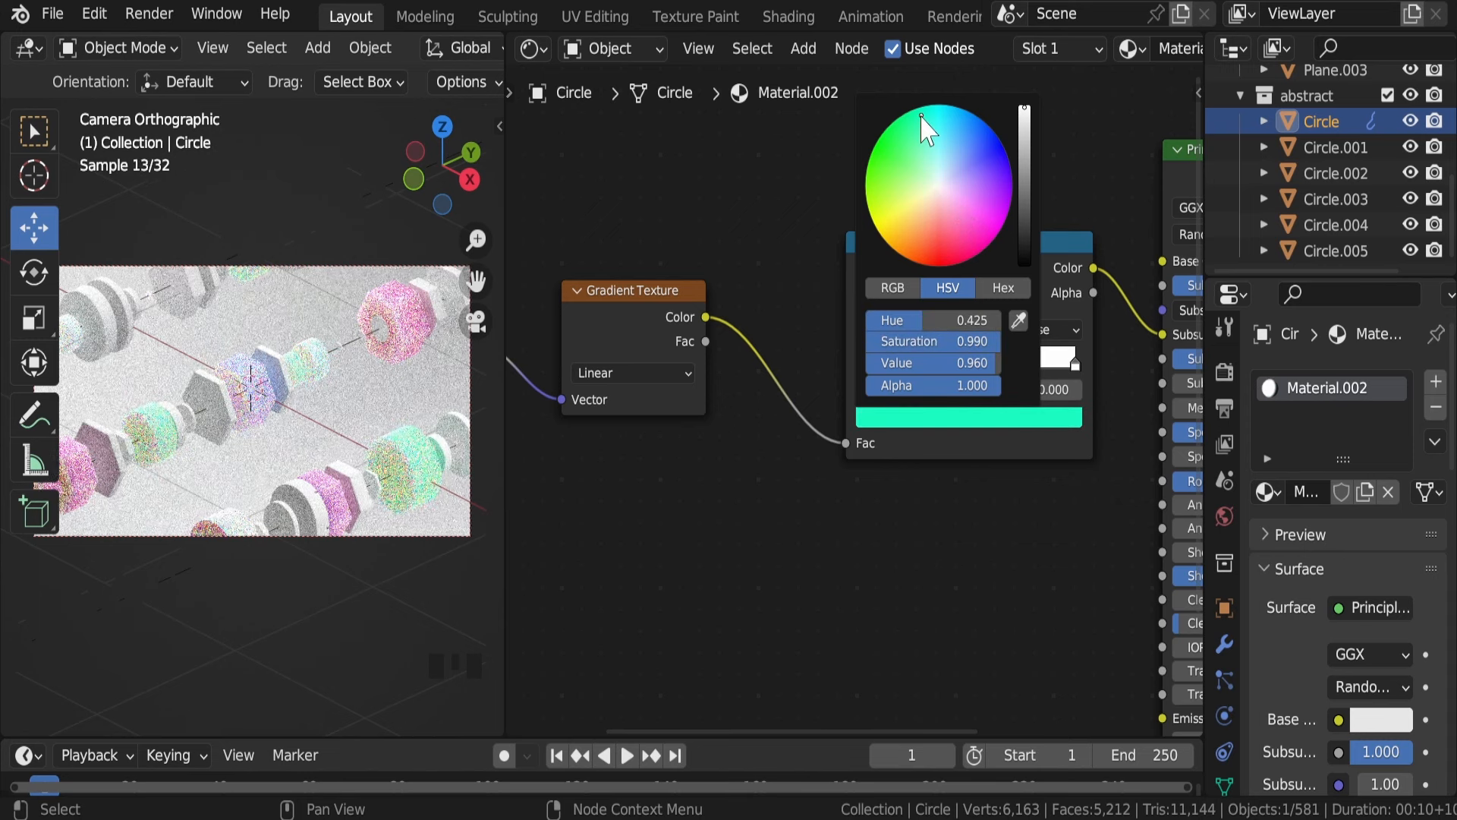
pyautogui.click(959, 217)
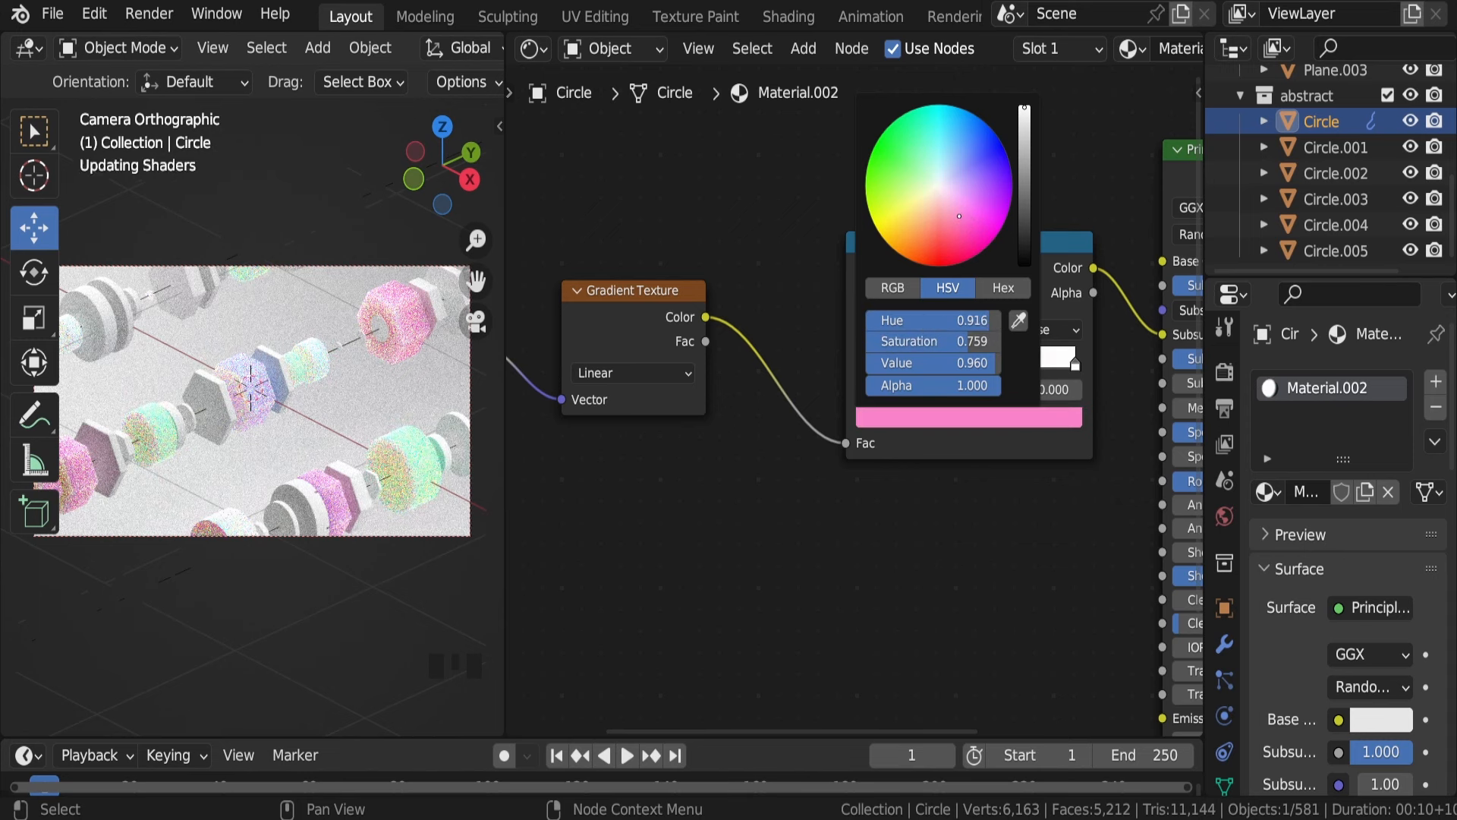
pyautogui.click(910, 232)
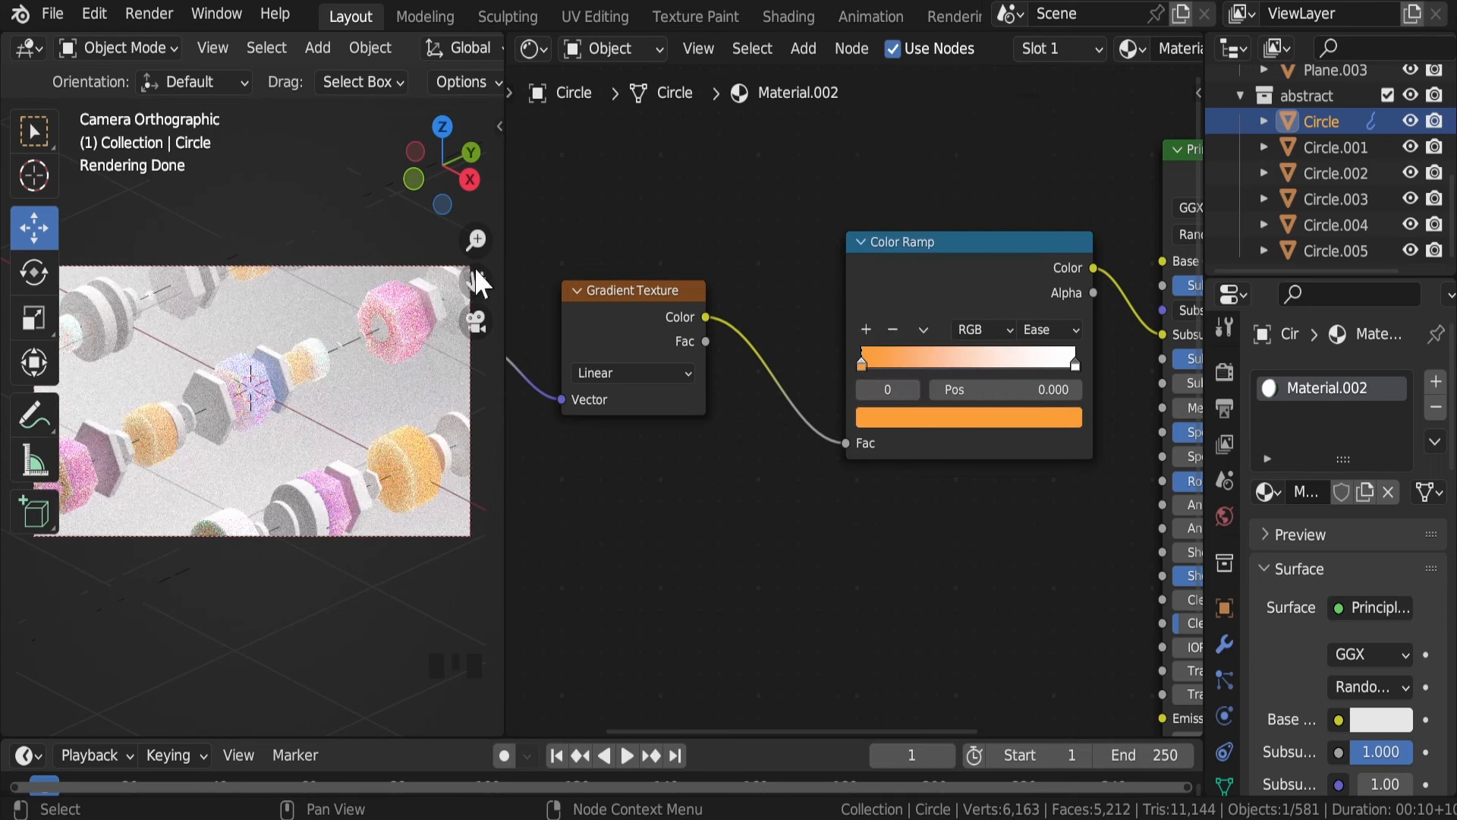
# Set the last stop of Circle's Color Ramp to purple, after trying blue, red and light orange
pyautogui.click(1075, 362)
pyautogui.click(999, 418)
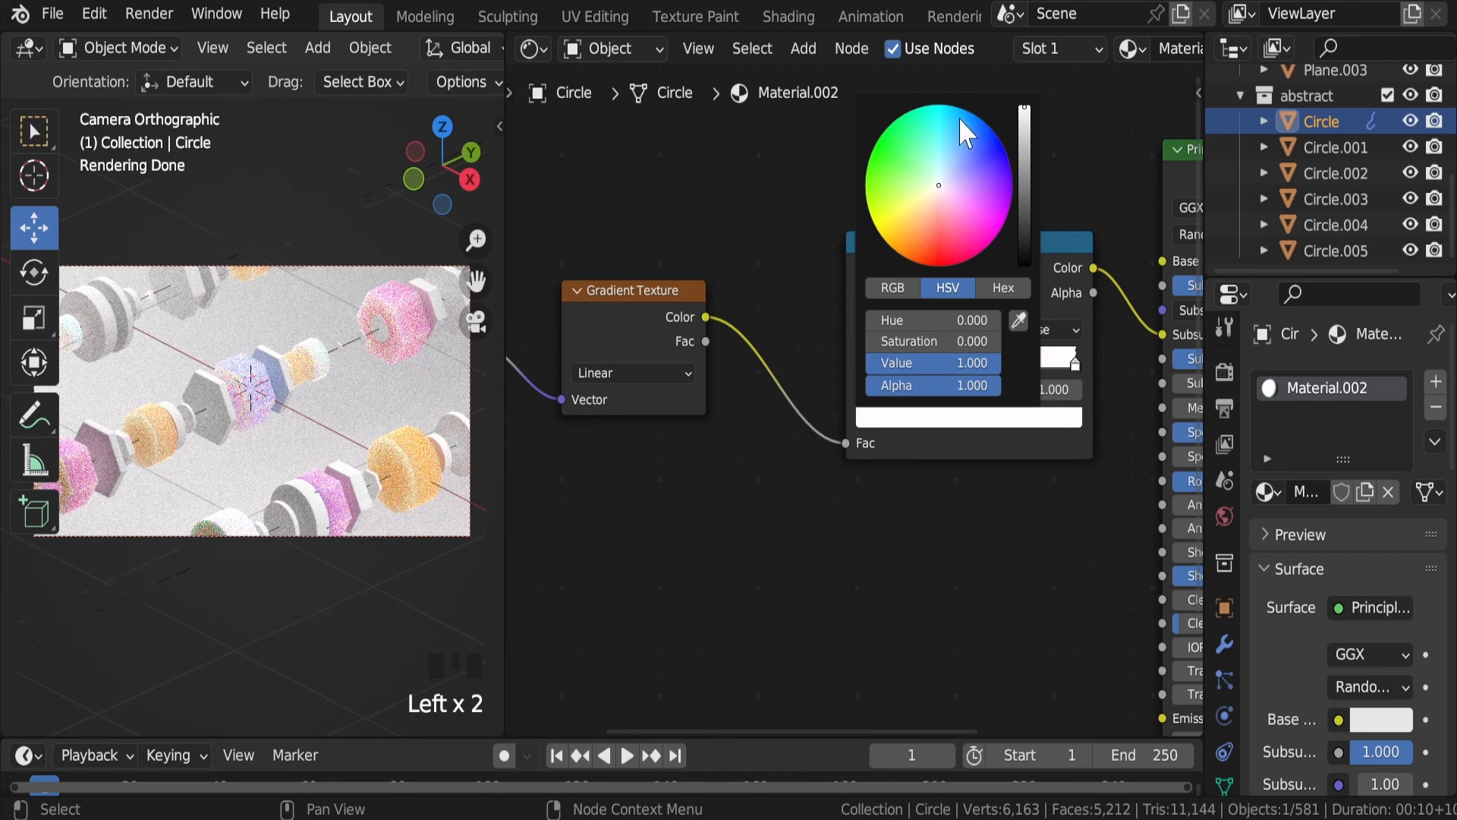
pyautogui.click(959, 118)
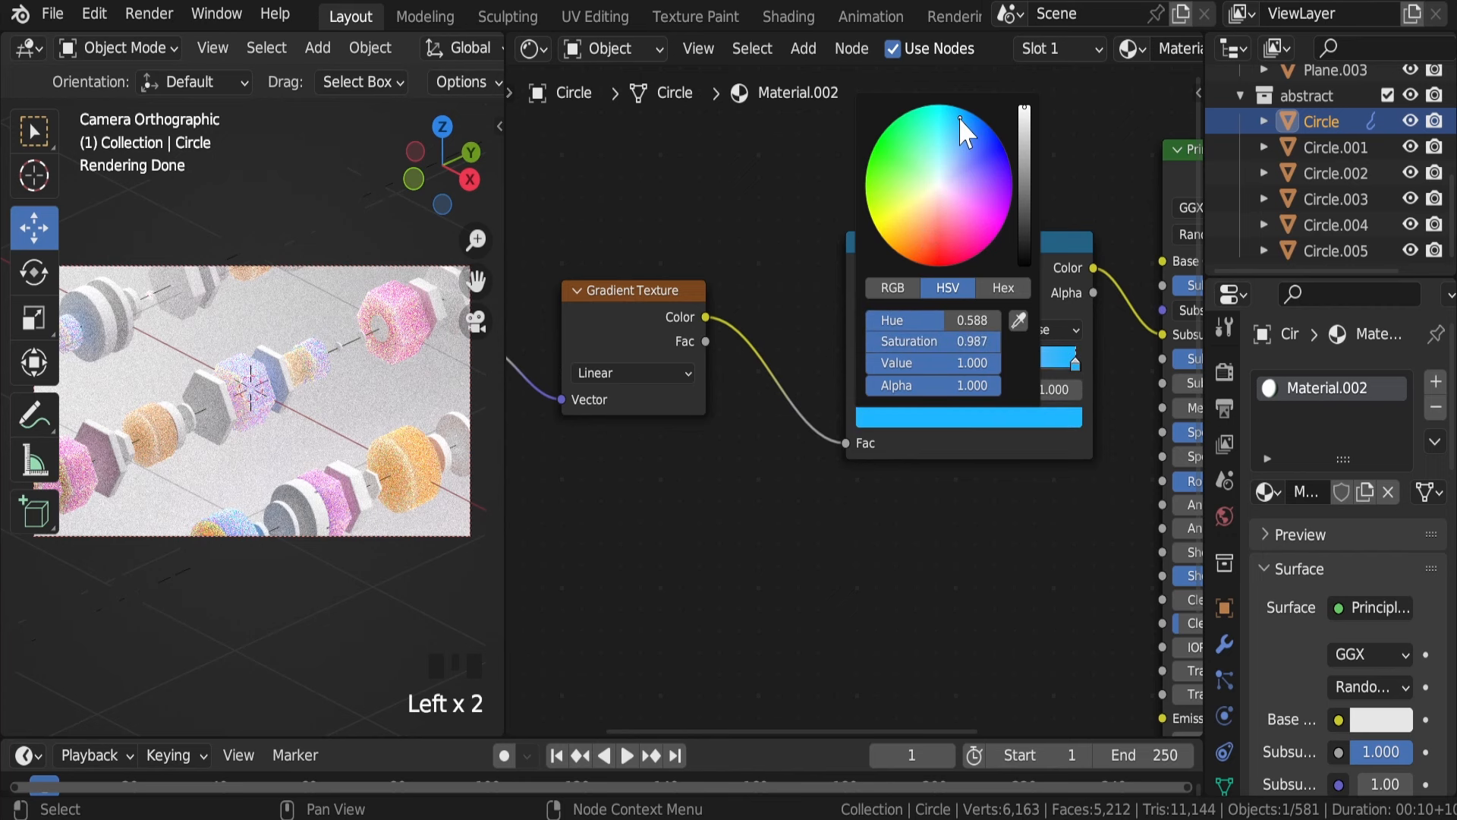
pyautogui.click(951, 241)
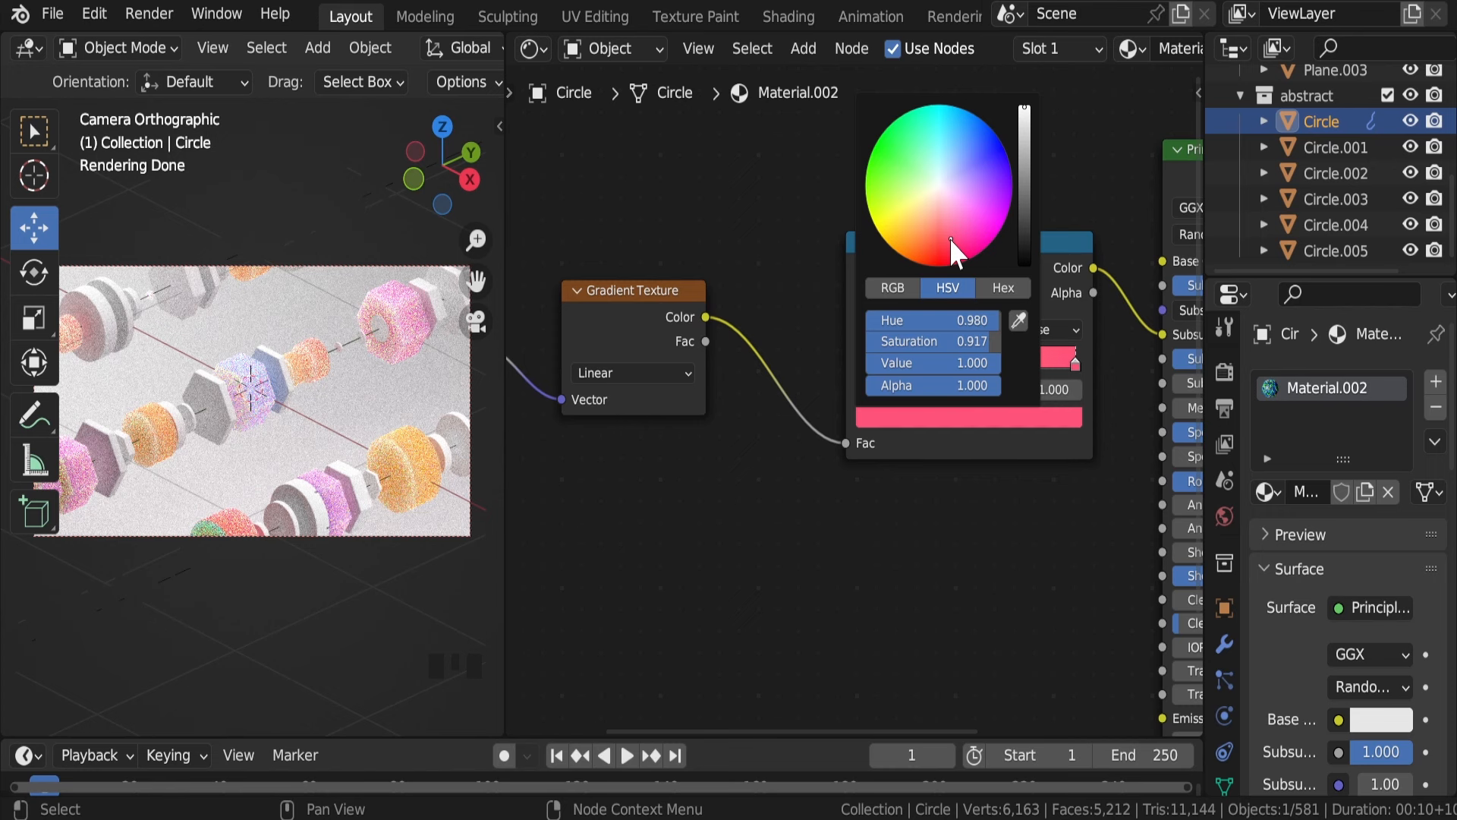
pyautogui.click(923, 229)
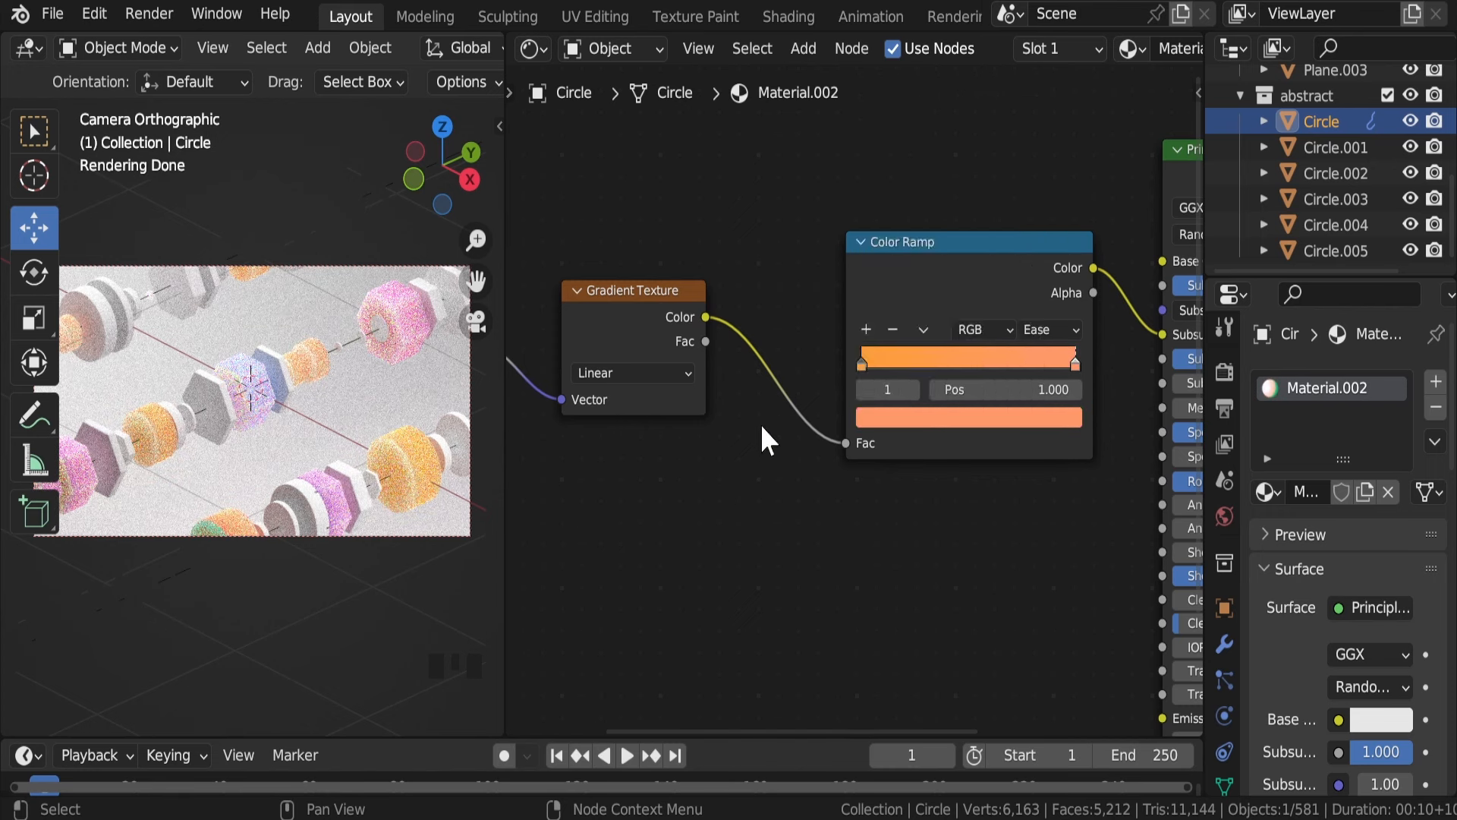
pyautogui.click(1020, 421)
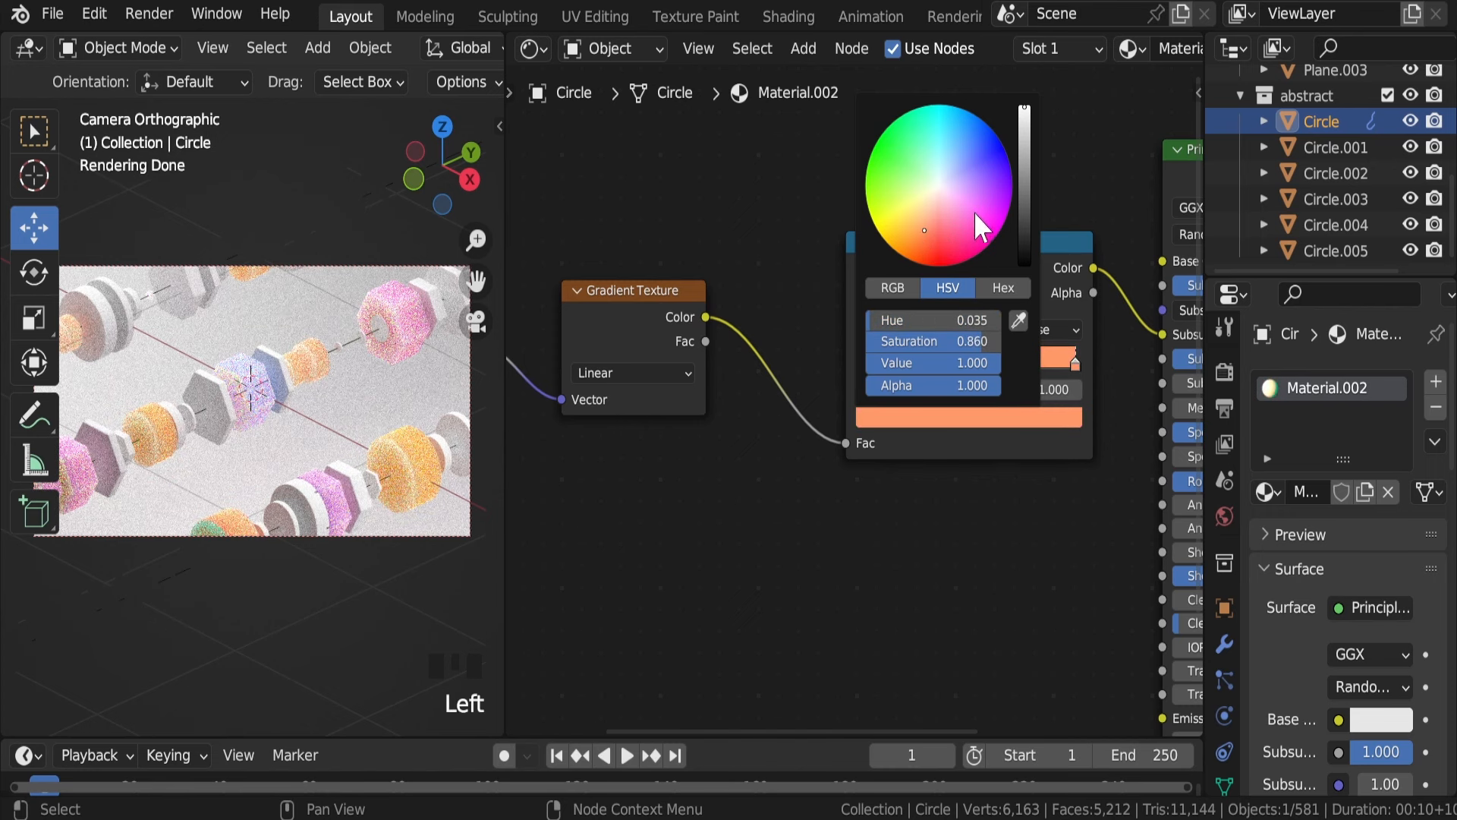
pyautogui.click(973, 211)
pyautogui.click(990, 183)
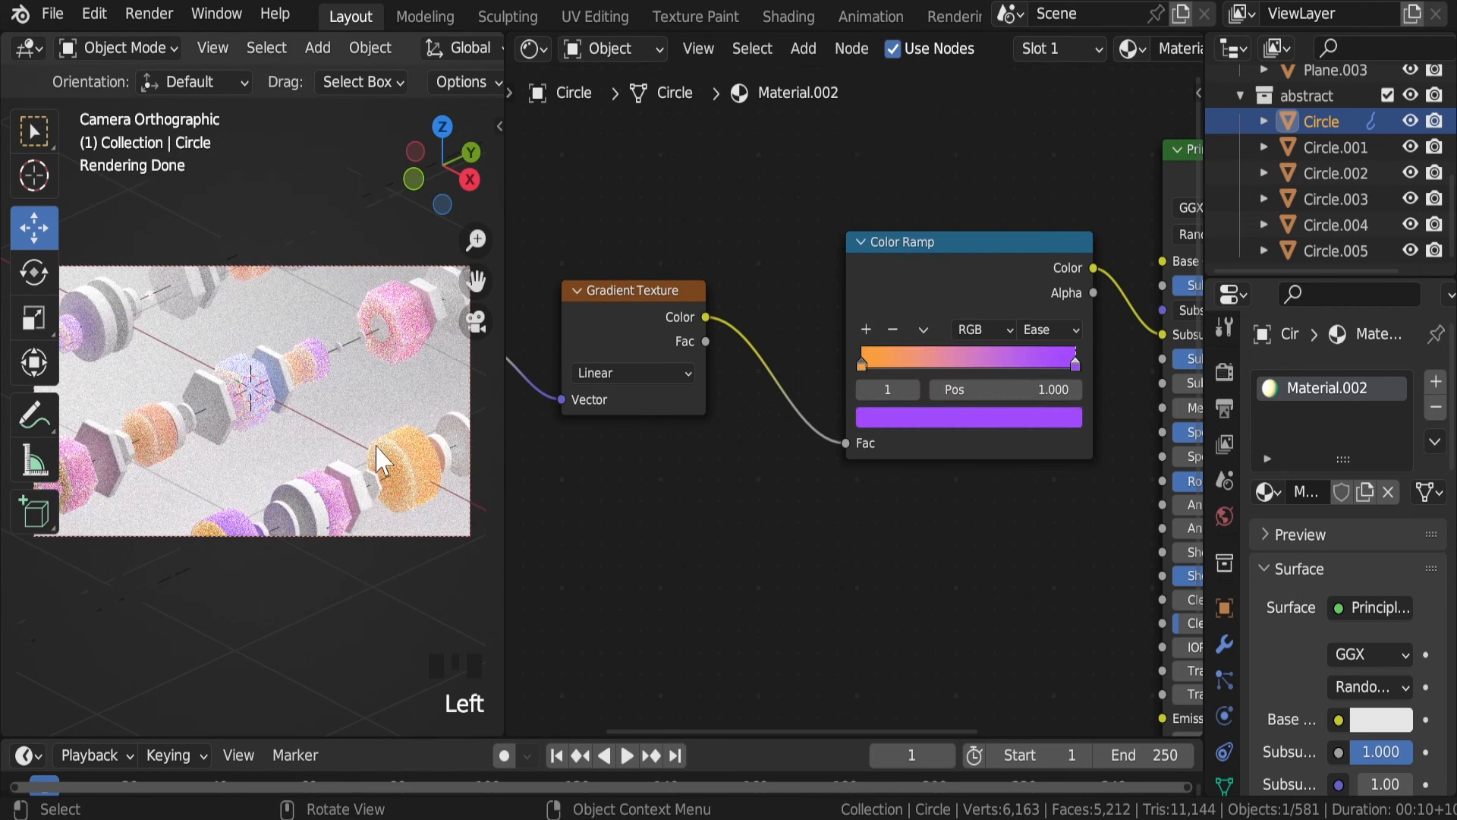
# Set the Gradient Texture's type to Quadratic in Circle's material
pyautogui.moveTo(995, 547); pyautogui.dragTo(565, 408, button='middle')
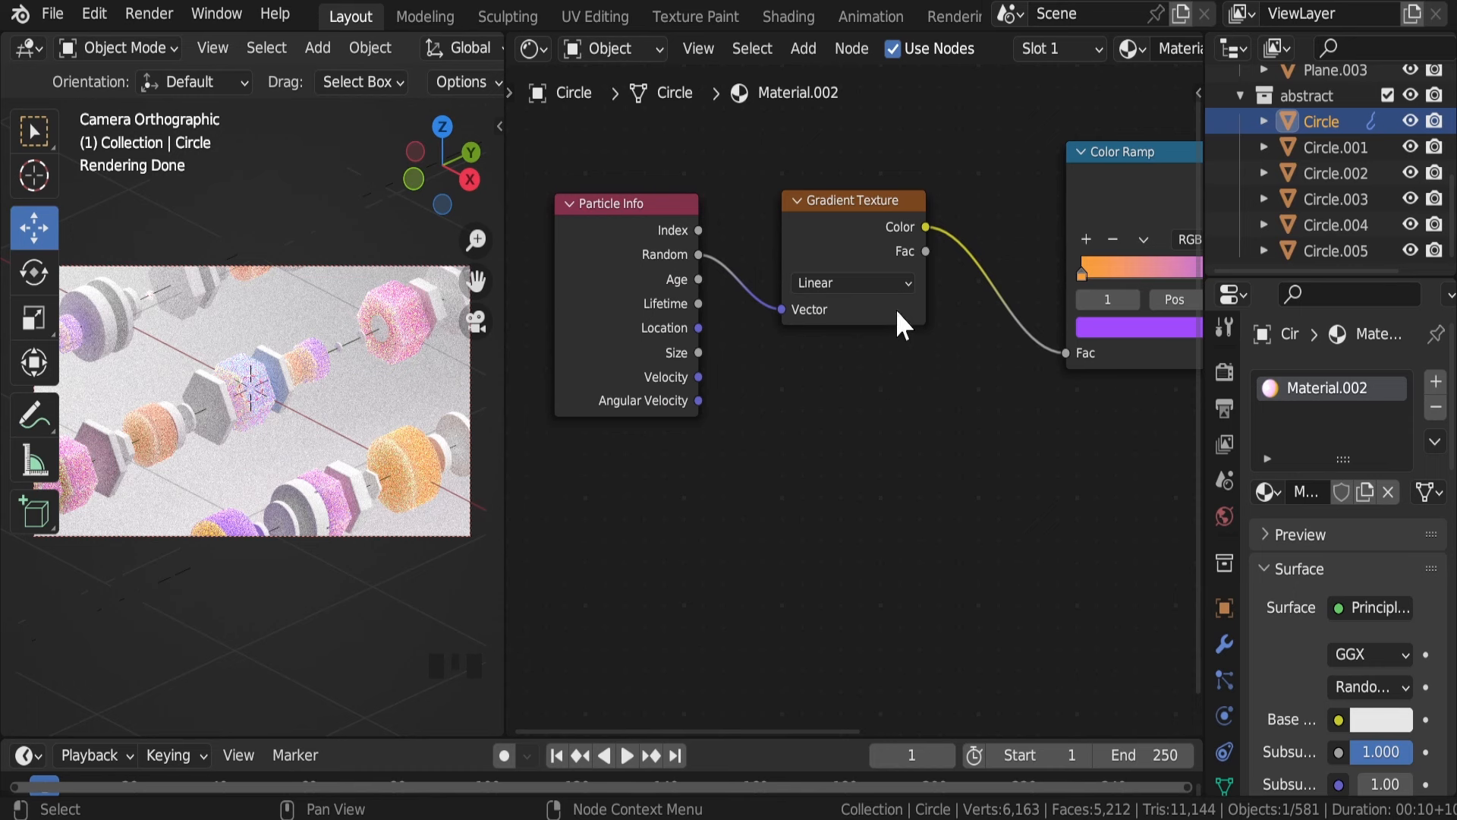
pyautogui.click(895, 279)
pyautogui.click(896, 331)
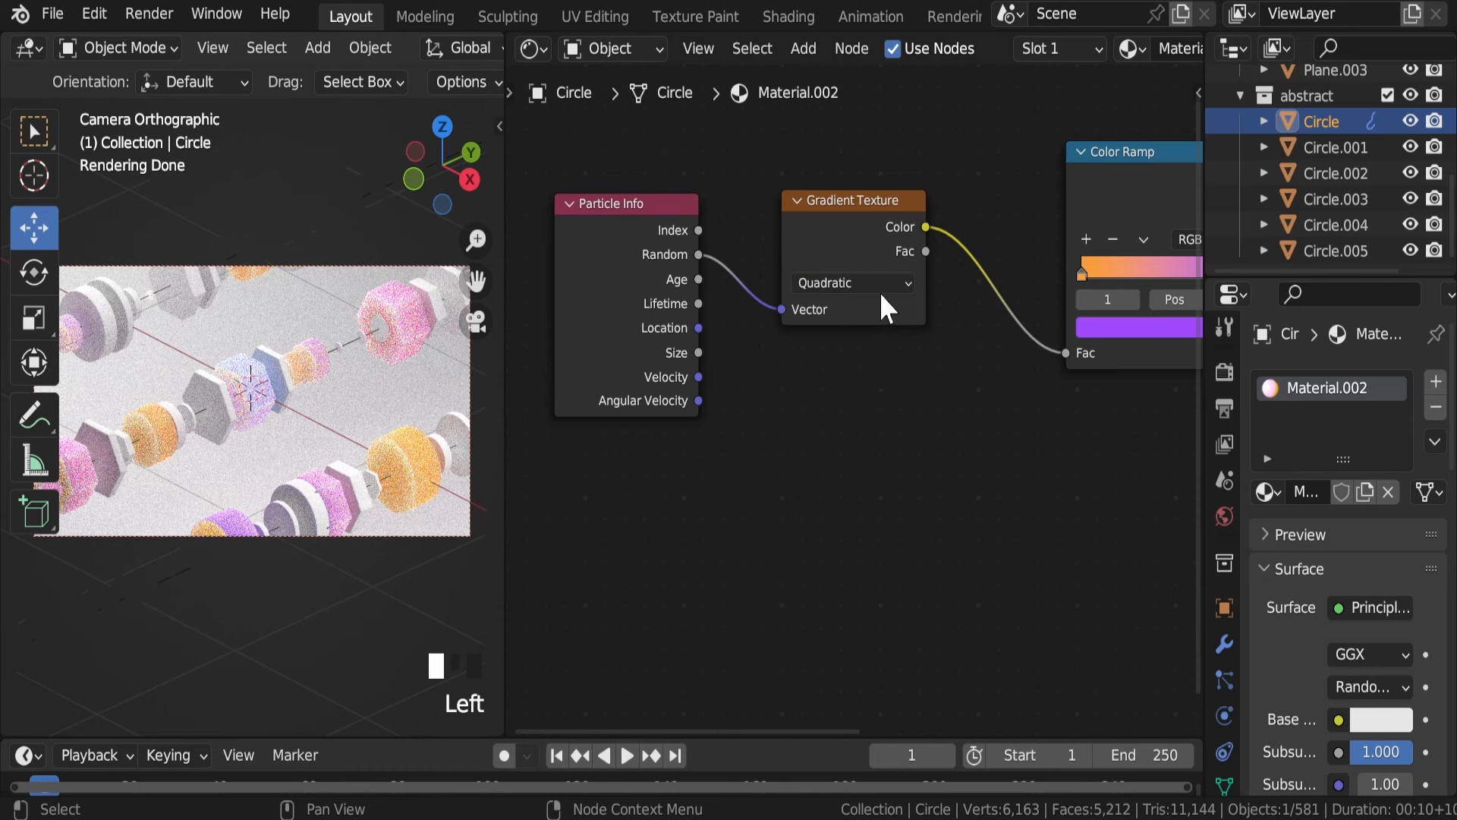
# Set the Gradient Texture's type to Linear in Circle's material
pyautogui.click(880, 288)
pyautogui.click(854, 308)
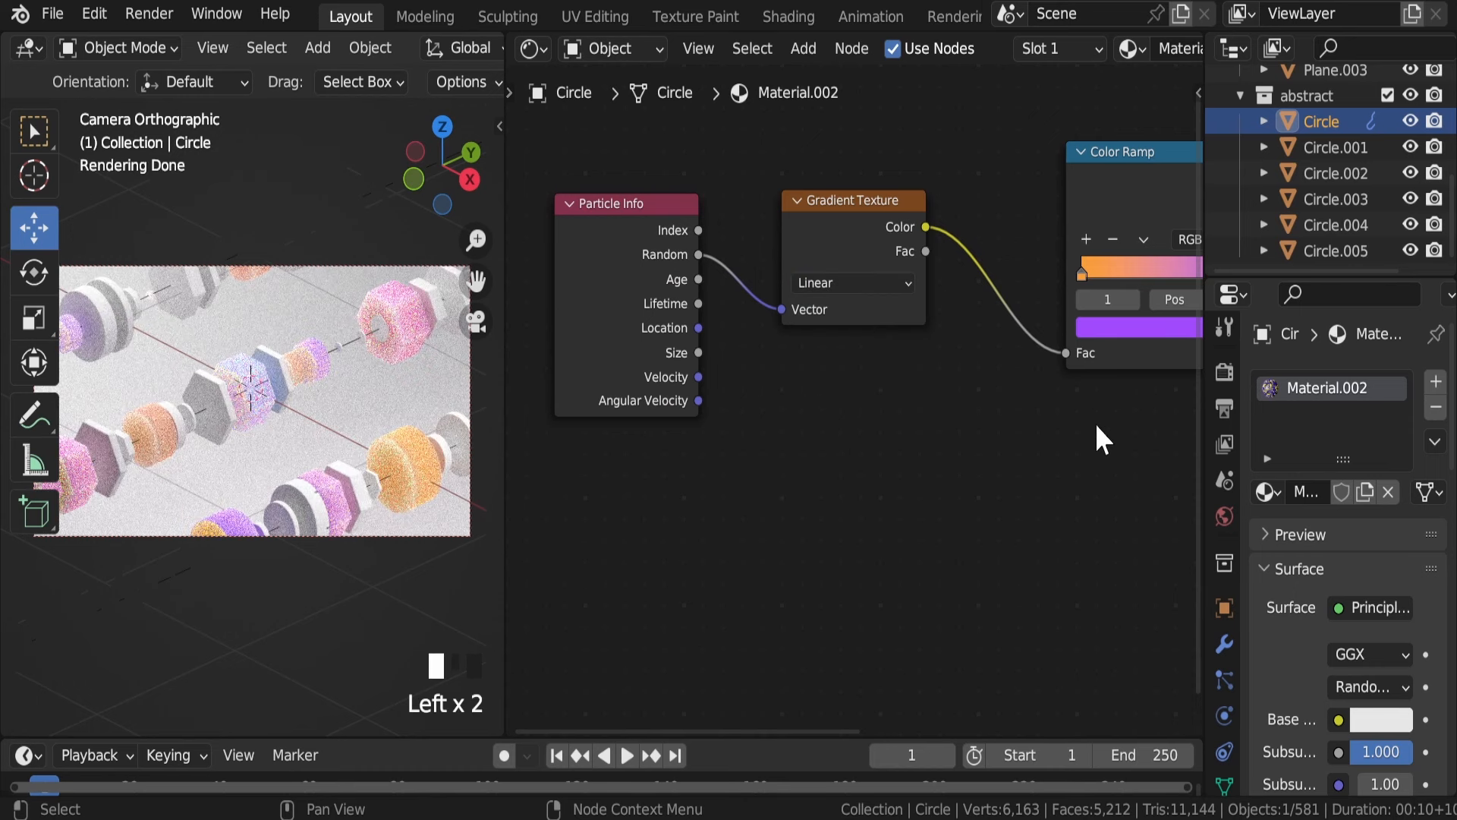
pyautogui.moveTo(1095, 422); pyautogui.dragTo(872, 446, button='middle')
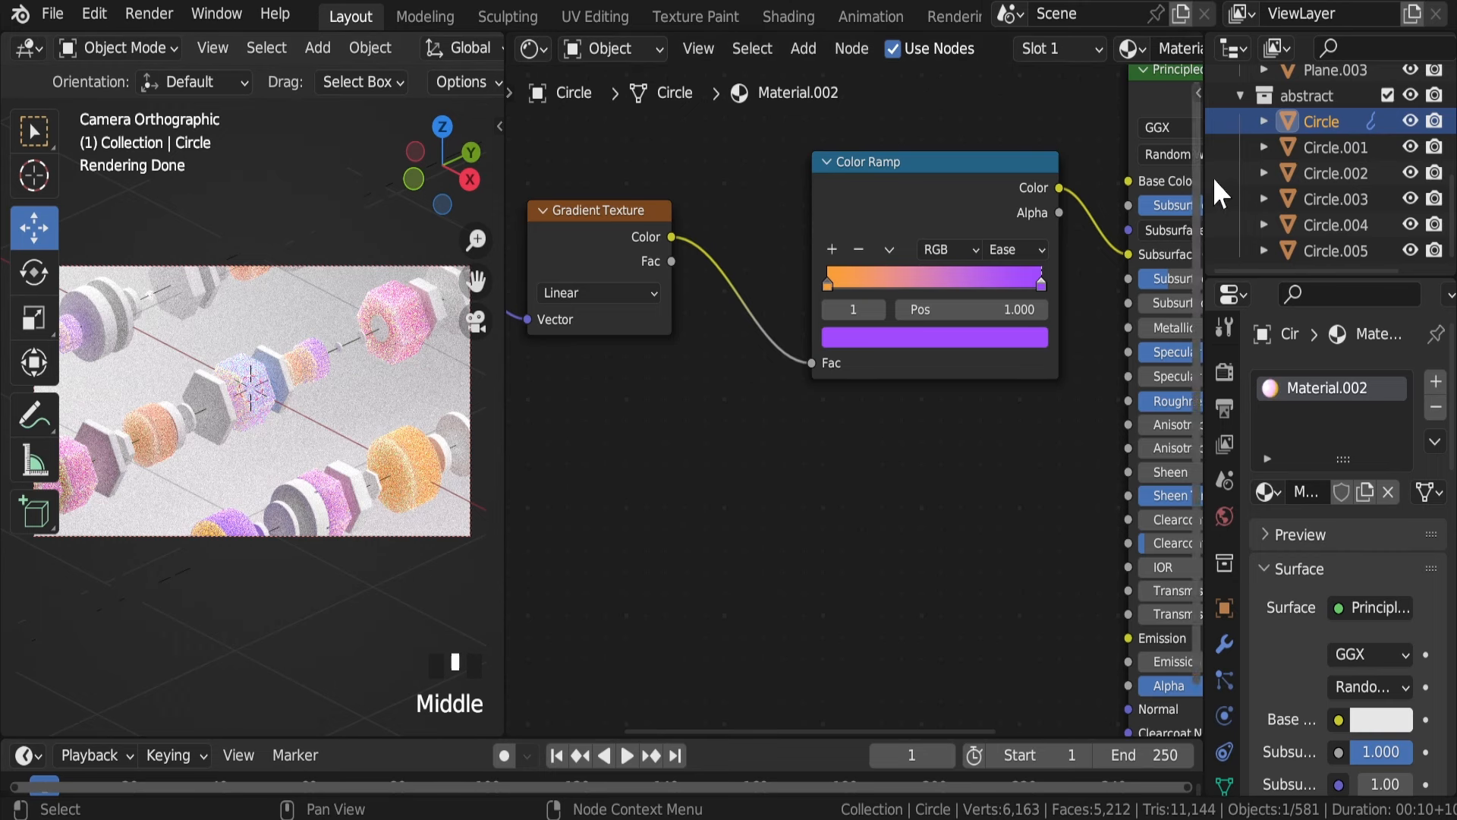
# Check the materials of Circle.001, Circle.002 and Circle.003 and save the file
pyautogui.click(1327, 147)
pyautogui.click(1329, 173)
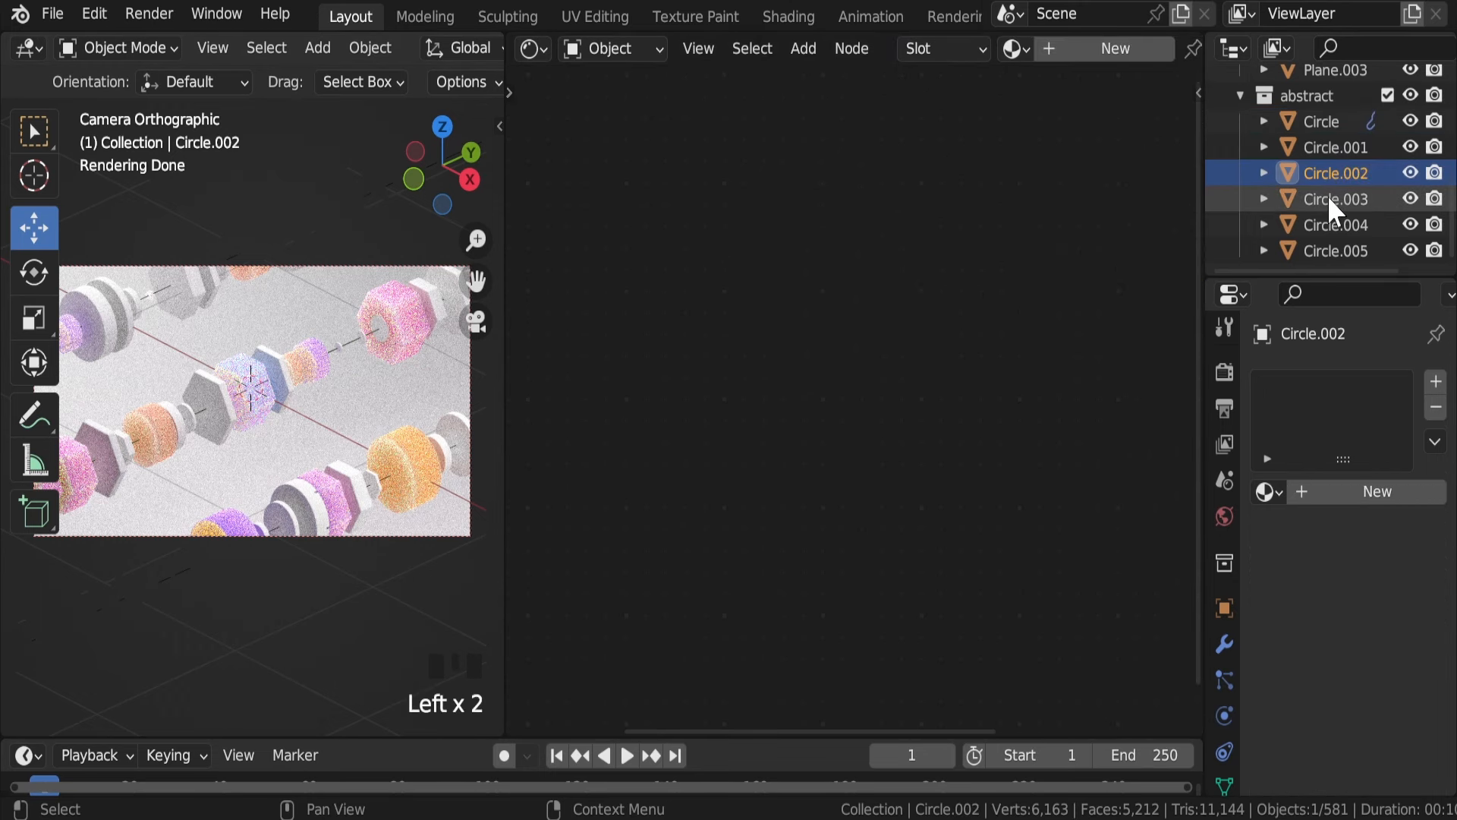
pyautogui.click(1327, 199)
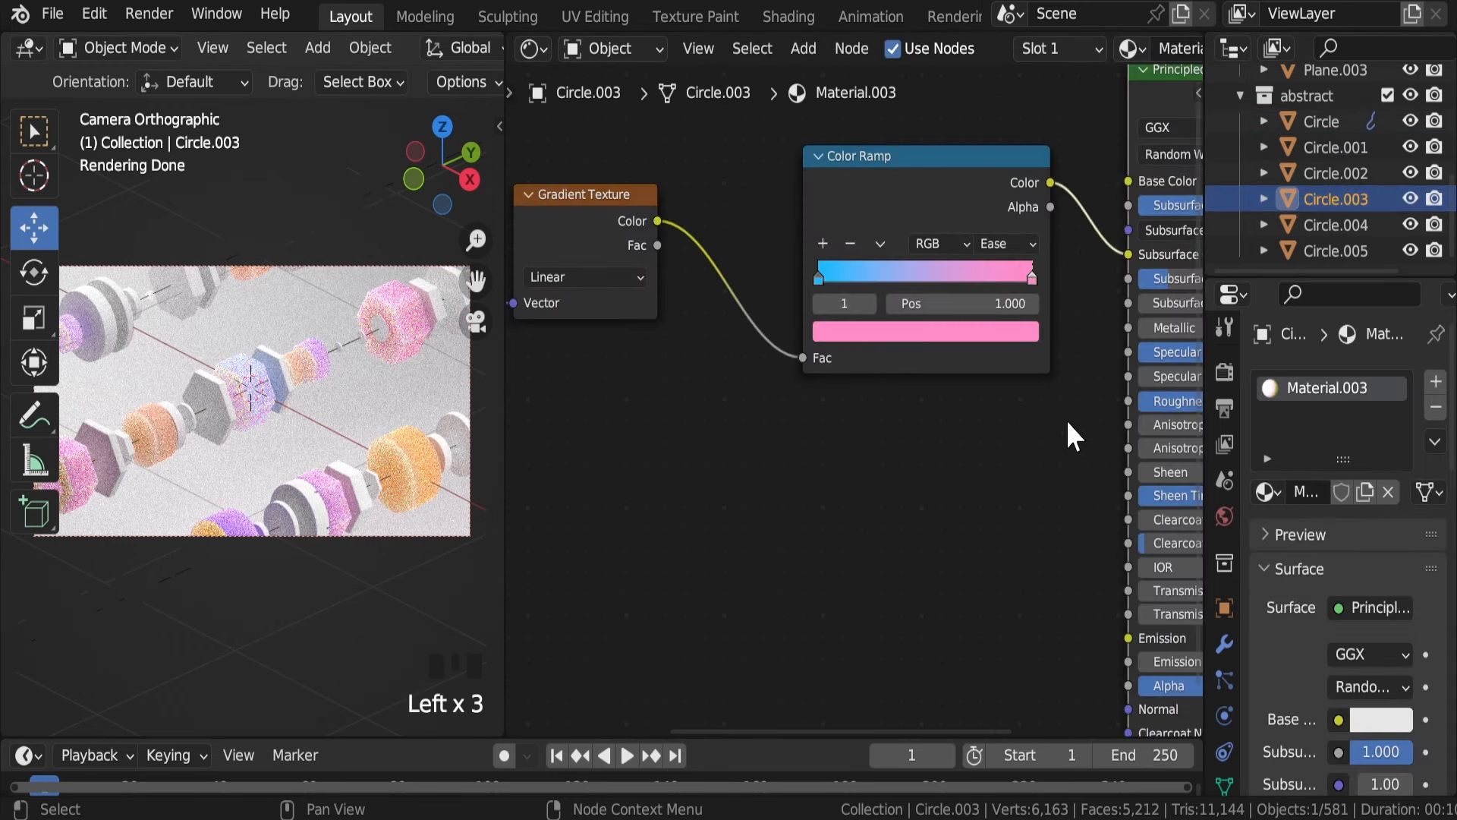
pyautogui.hotkey('ctrl', 's')
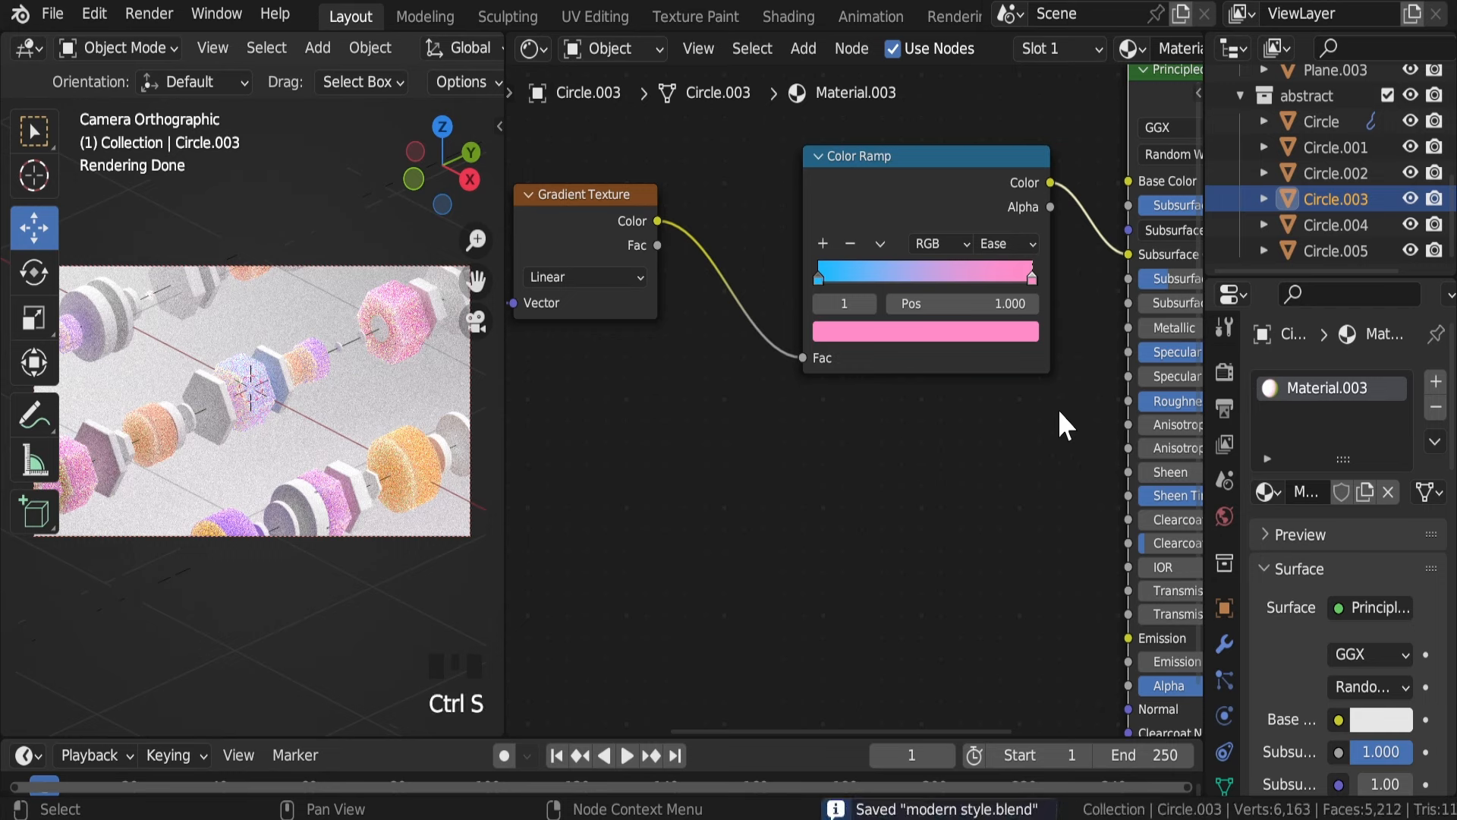
# Flip the Color Ramp in Circle's material so purple comes first and orange last
pyautogui.click(1331, 101)
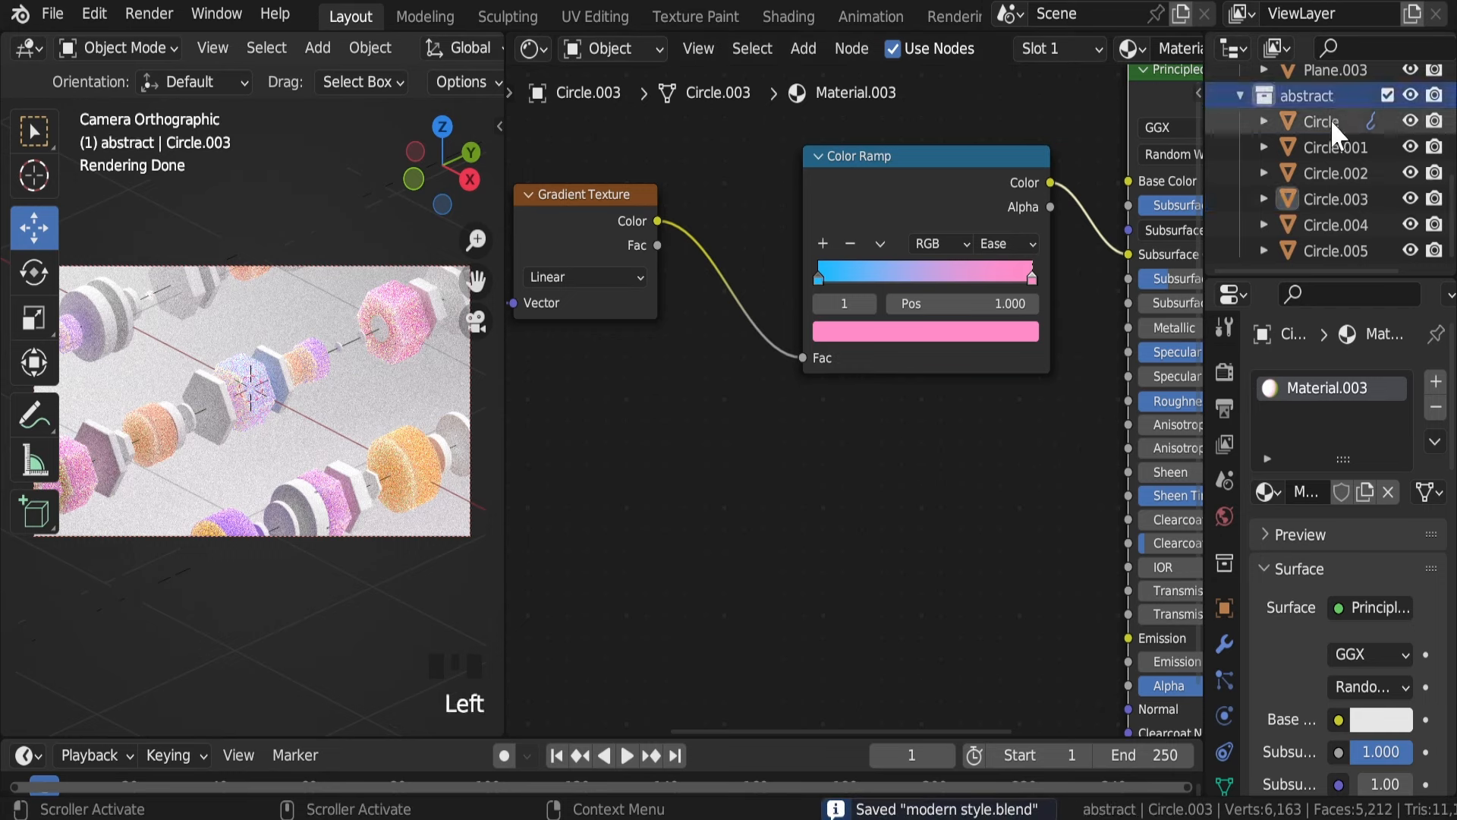
pyautogui.click(1331, 120)
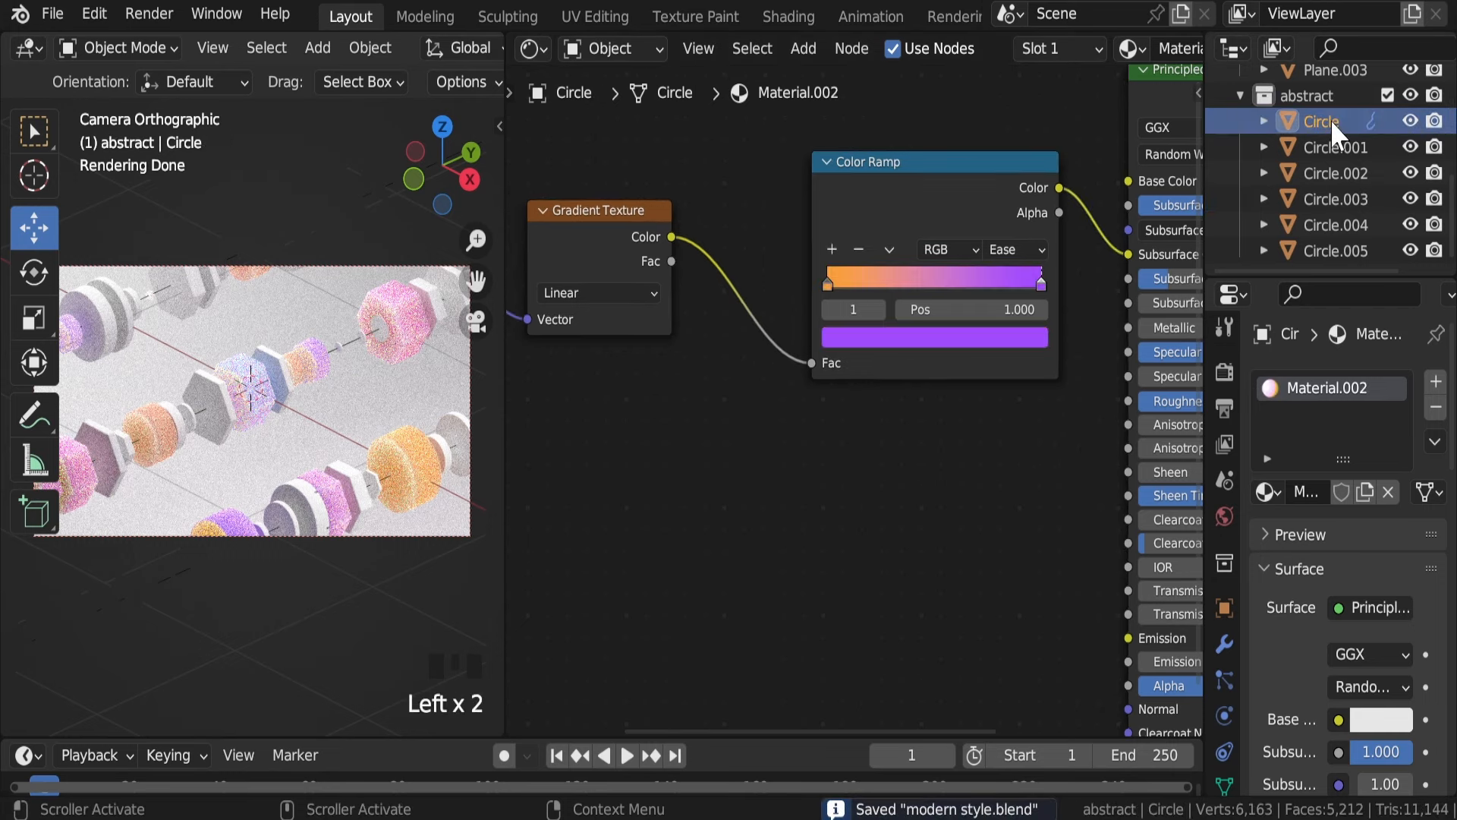
pyautogui.click(887, 249)
pyautogui.click(913, 275)
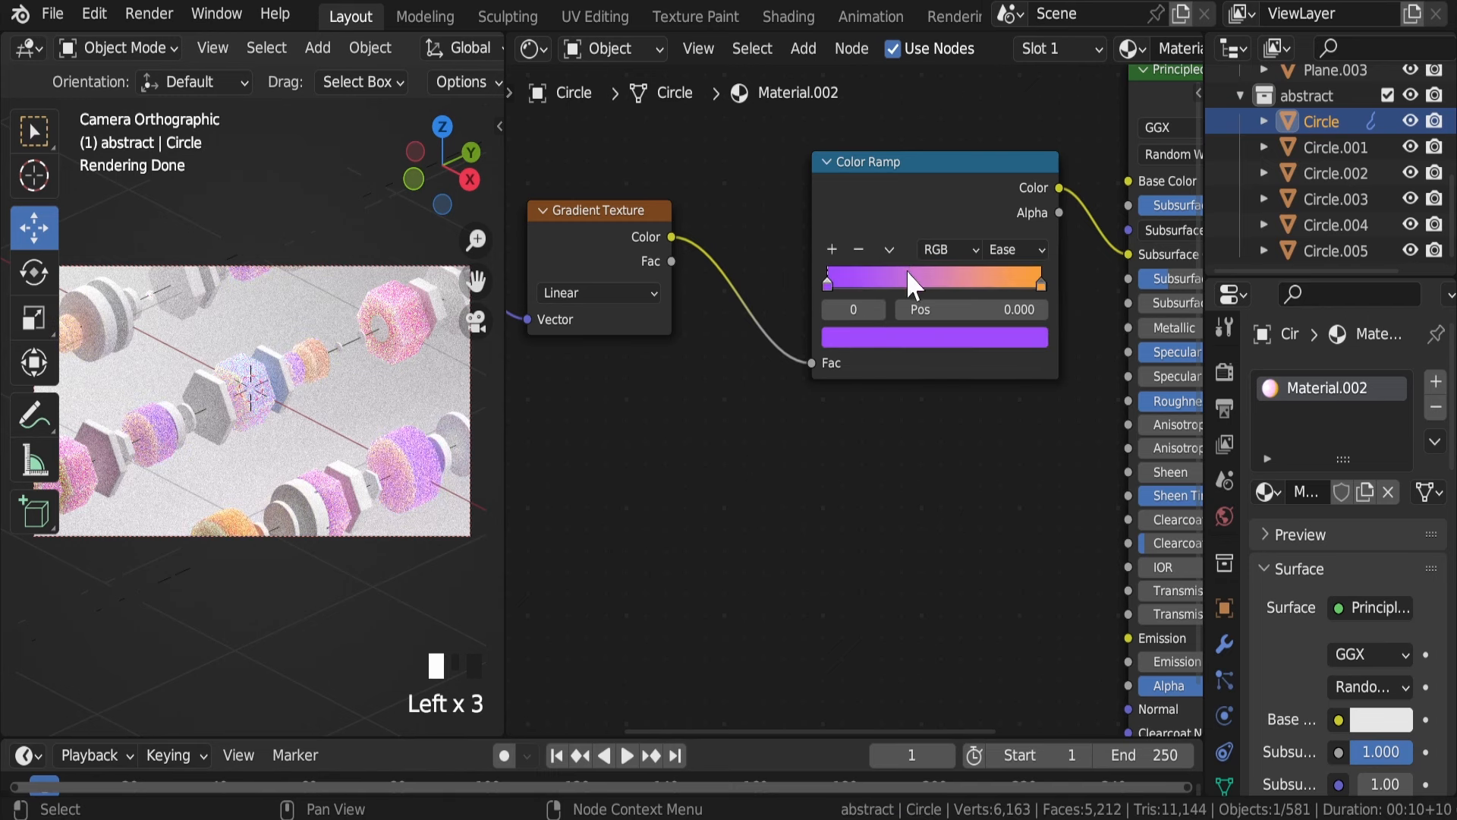
# Create a new material on Circle.001 and delete its Principled BSDF node
pyautogui.click(1325, 145)
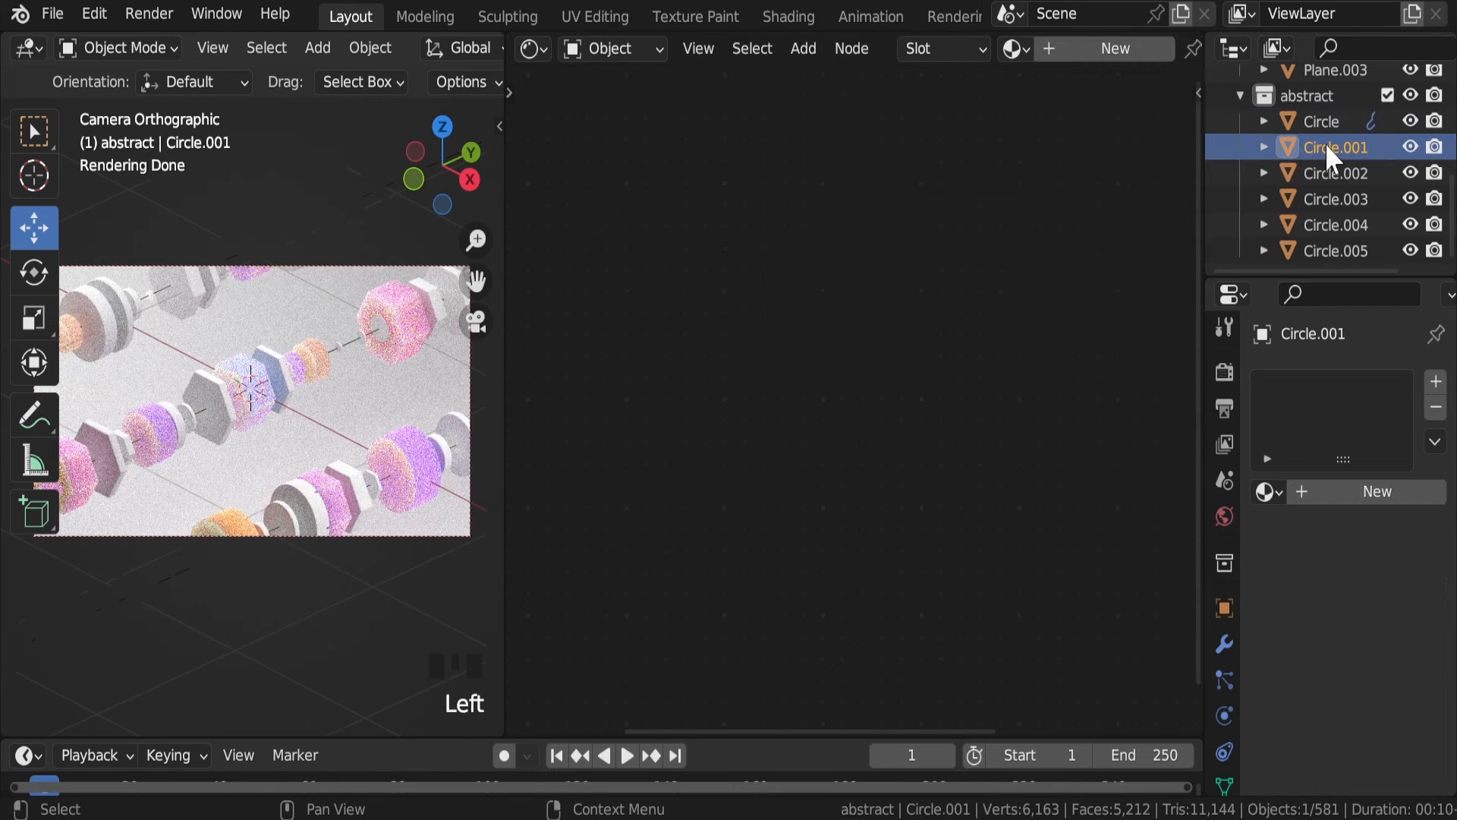
pyautogui.click(1109, 49)
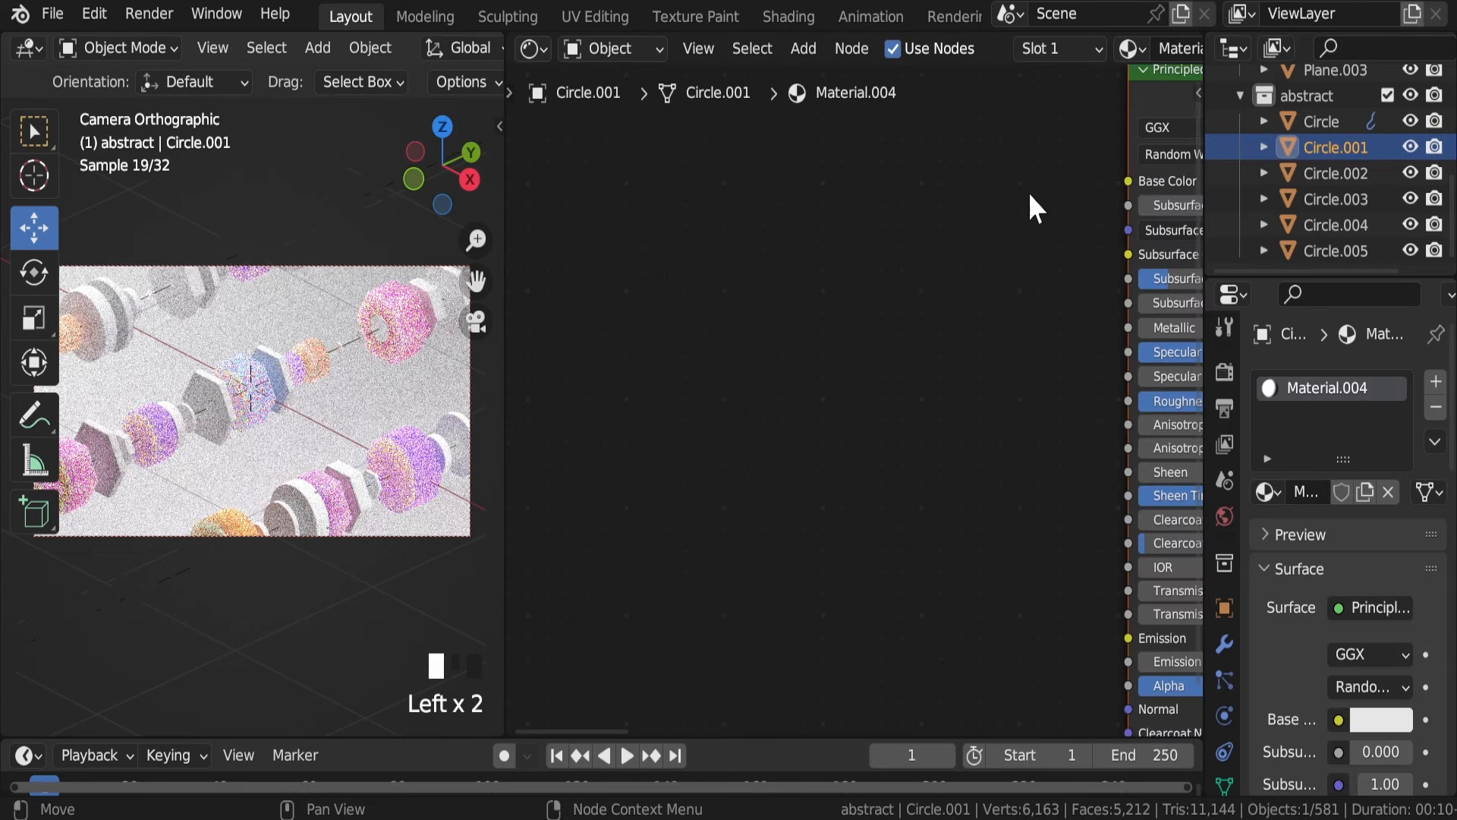
pyautogui.moveTo(1027, 192); pyautogui.dragTo(798, 203, button='middle')
pyautogui.scroll(-5, 873, 197)
pyautogui.click(959, 208)
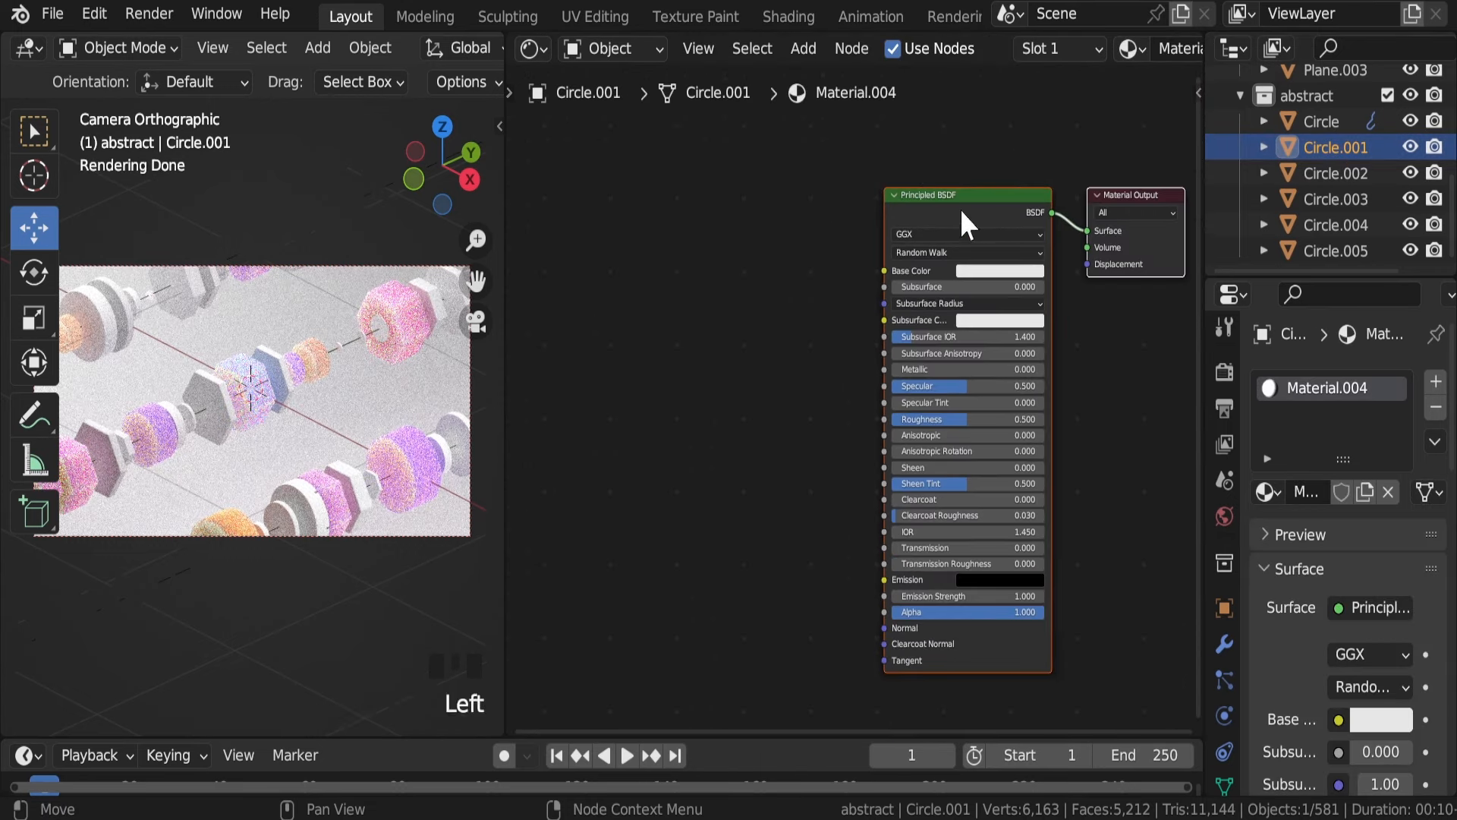
pyautogui.click(959, 208)
pyautogui.press('Delete')
# Add a Mix Shader to Circle.001's material and connect it to the Material Output's Surface
pyautogui.hotkey('shift', 'a')
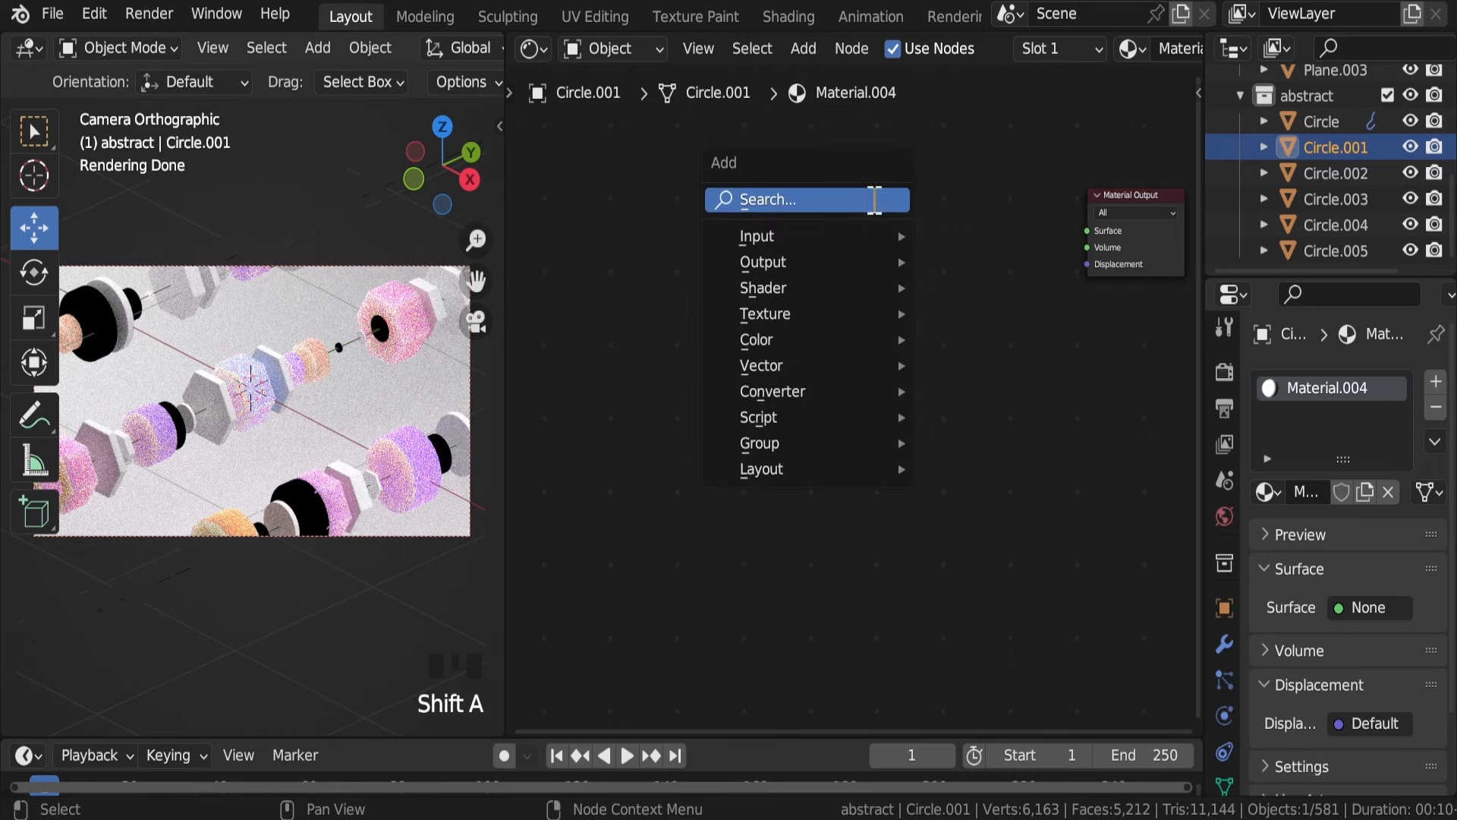
pyautogui.click(873, 200)
pyautogui.write('gr')
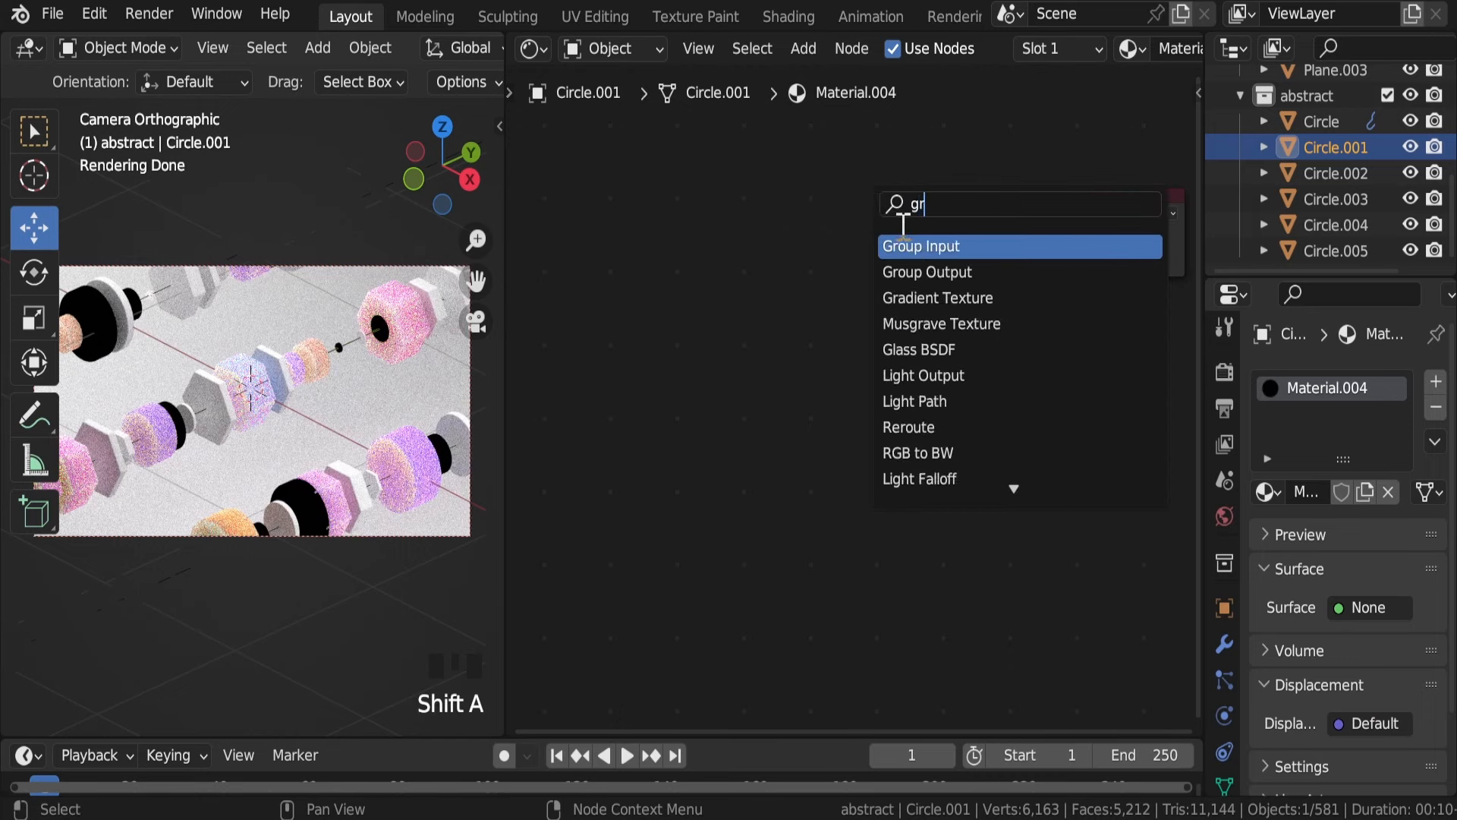
pyautogui.press('BackSpace')
pyautogui.press('BackSpace')
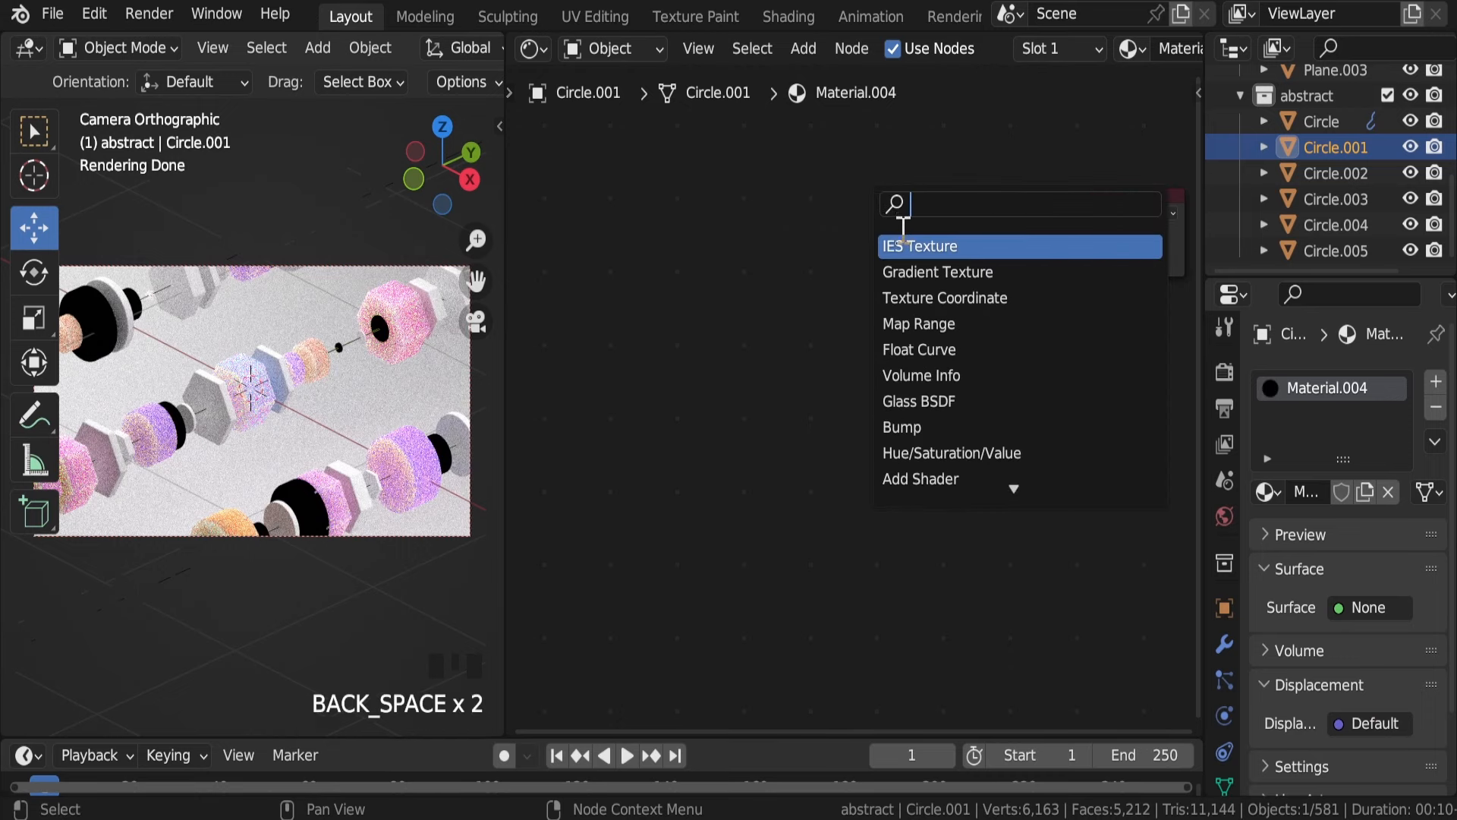
pyautogui.write('mix')
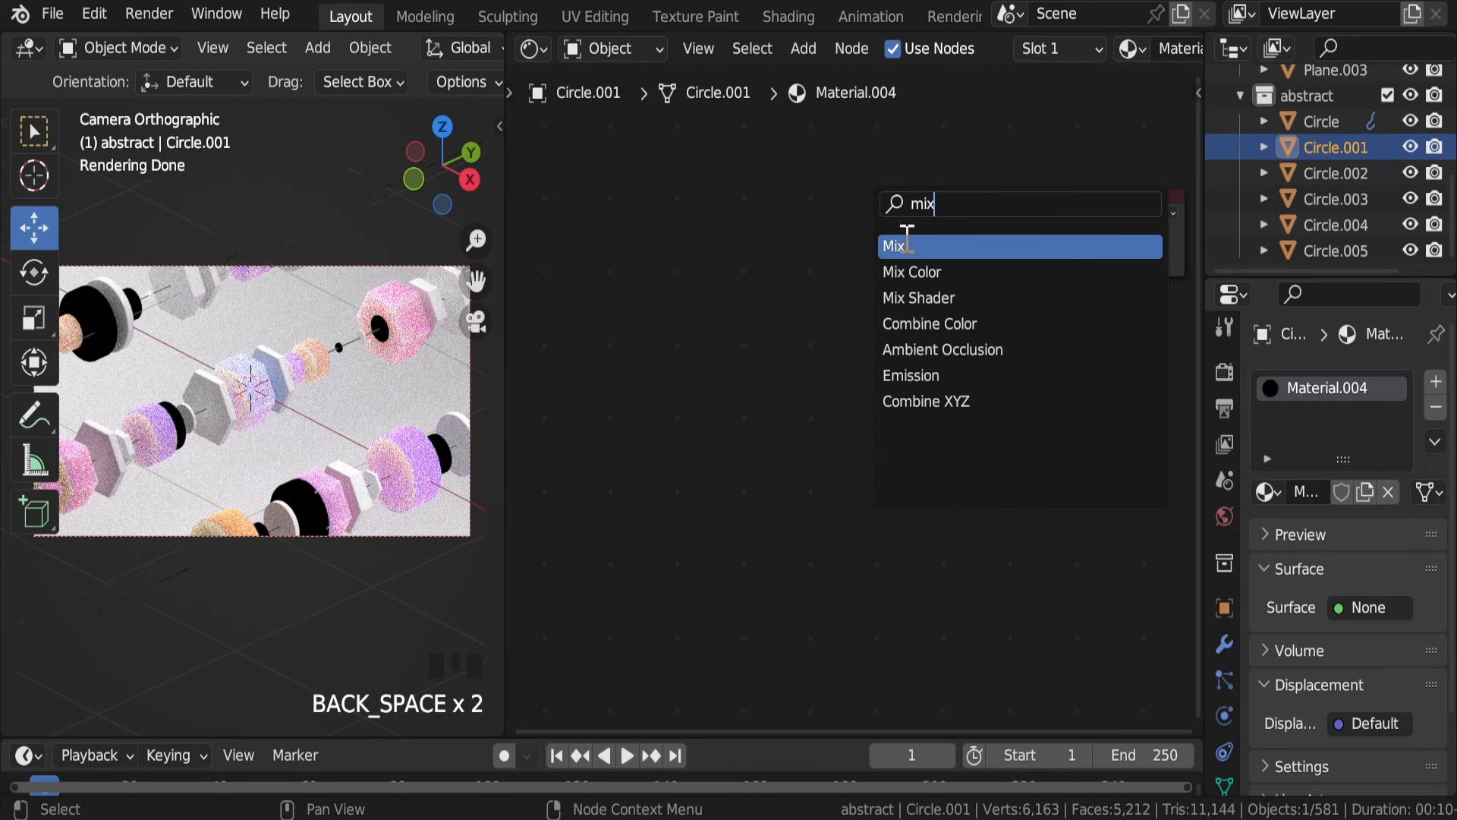
pyautogui.click(935, 297)
pyautogui.moveTo(964, 199); pyautogui.dragTo(1090, 233)
# Add a Glass BSDF and connect it to the second Shader input of the Mix Shader
pyautogui.hotkey('shift', 'a')
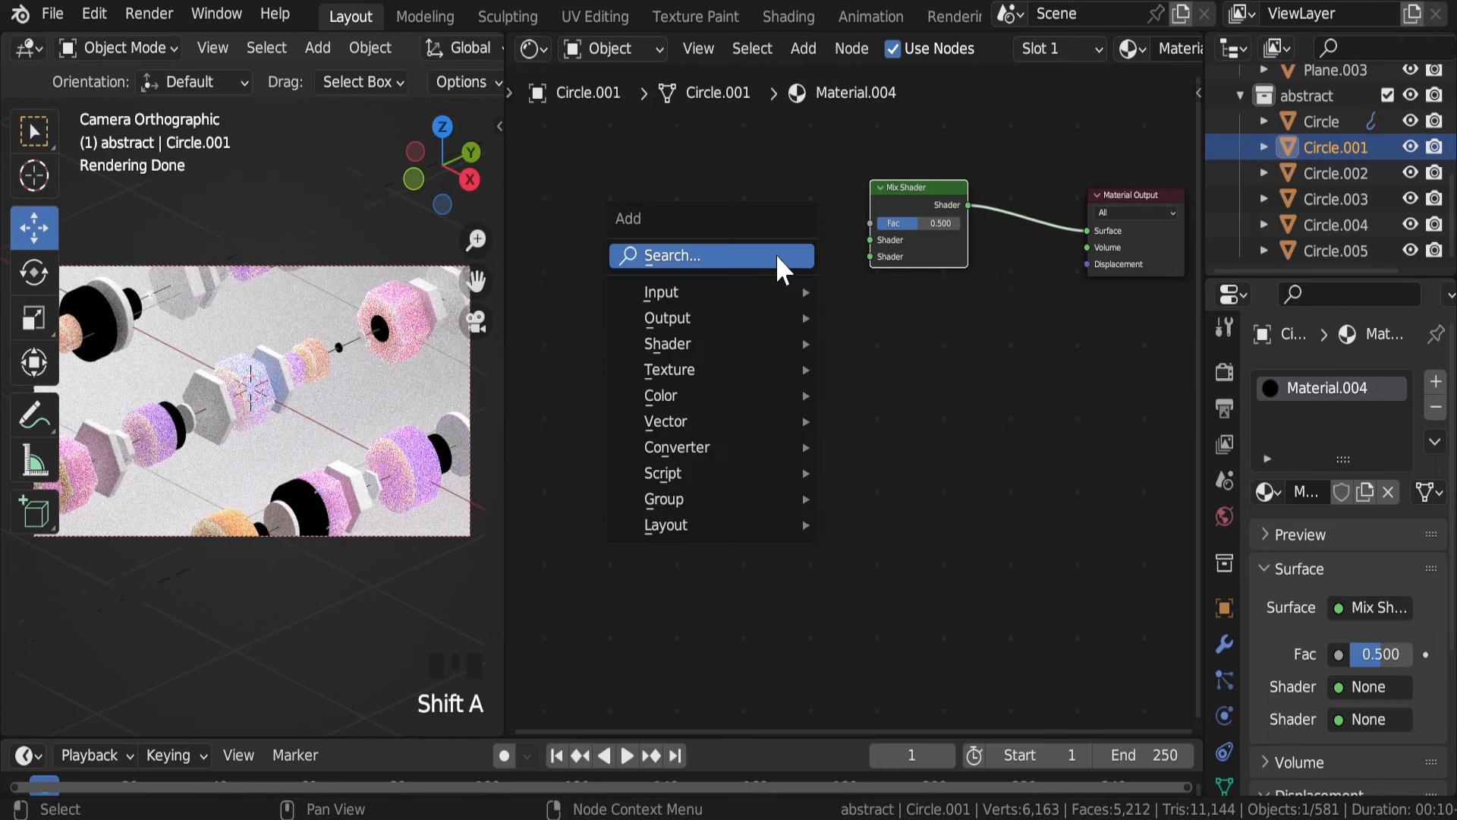
pyautogui.click(779, 255)
pyautogui.write('glass')
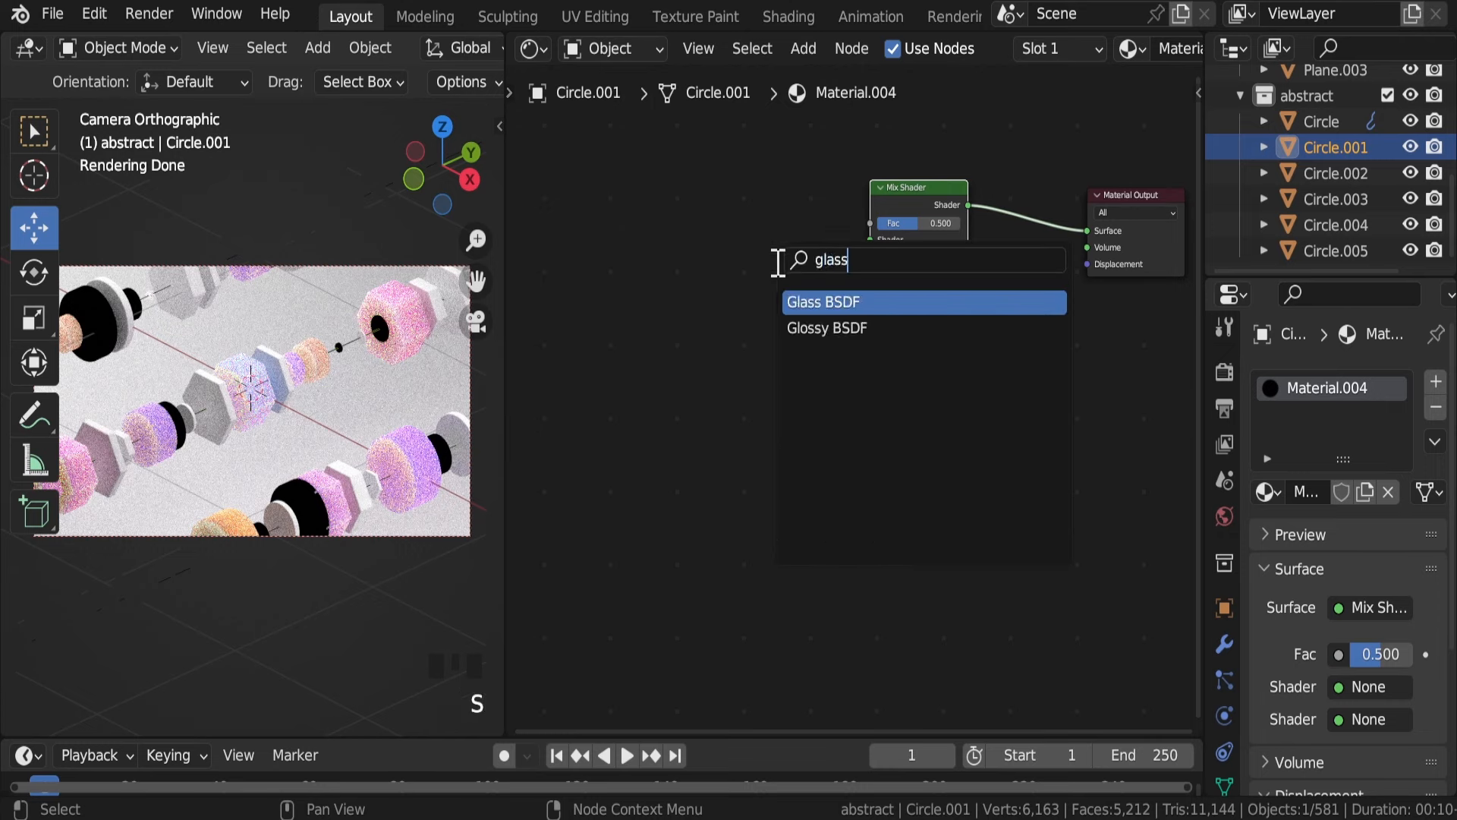
pyautogui.click(822, 301)
pyautogui.click(802, 287)
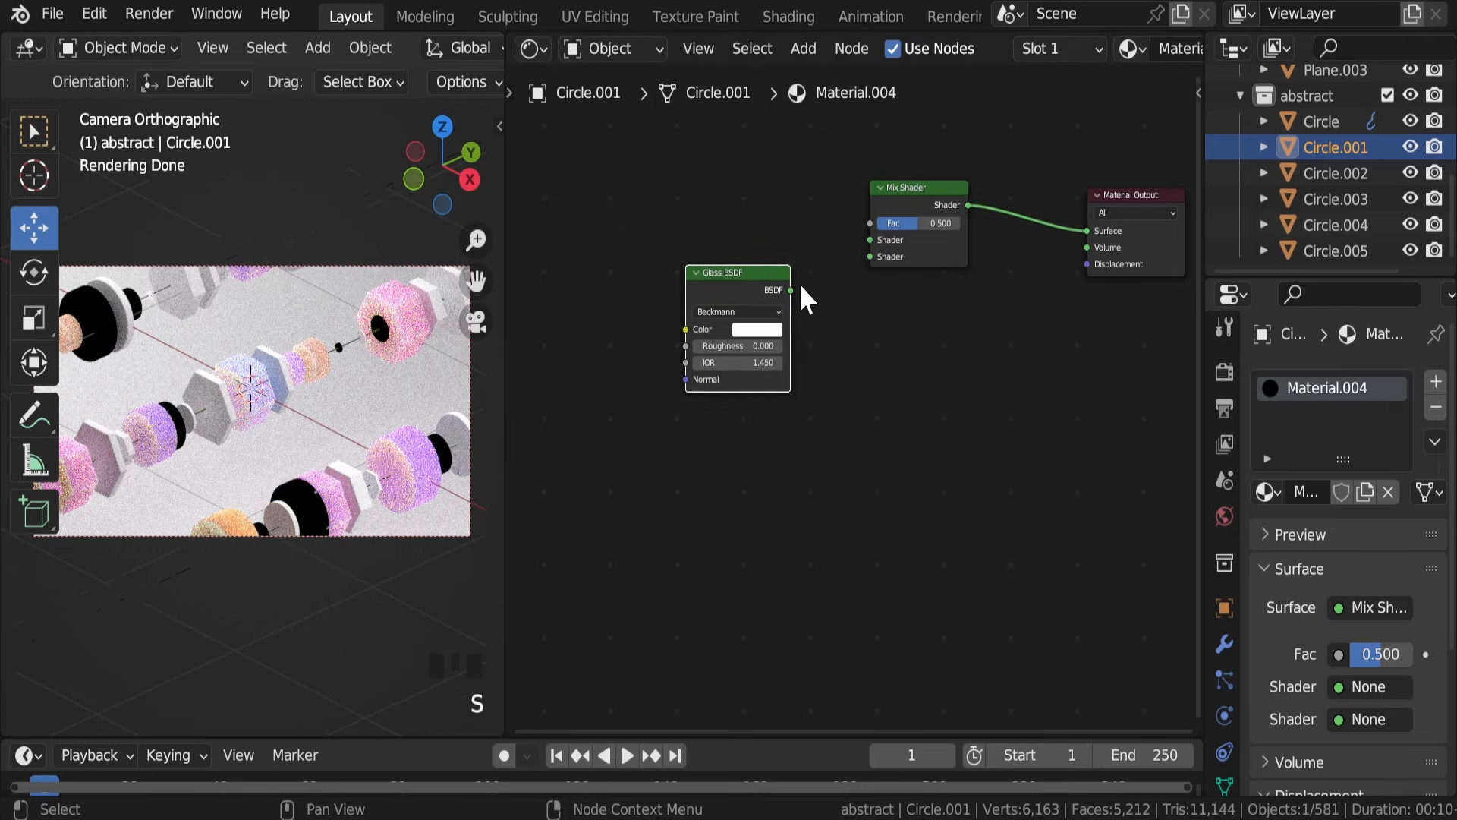
pyautogui.moveTo(789, 289); pyautogui.dragTo(873, 258)
# Add an Add Shader and connect it to the first Shader input of the Mix Shader
pyautogui.moveTo(683, 250); pyautogui.dragTo(807, 286, button='middle')
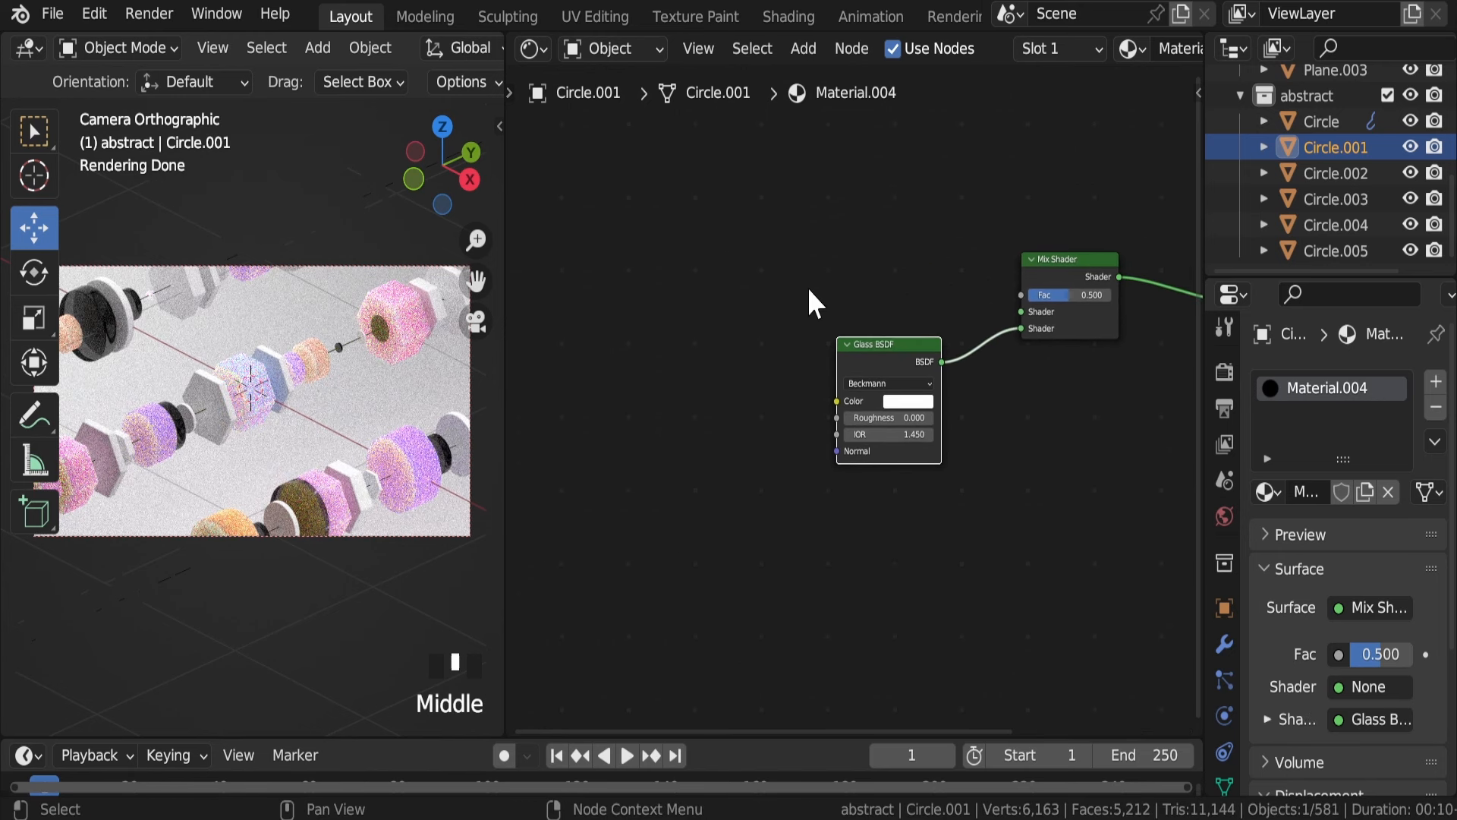
pyautogui.hotkey('shift', 'a')
pyautogui.write('add')
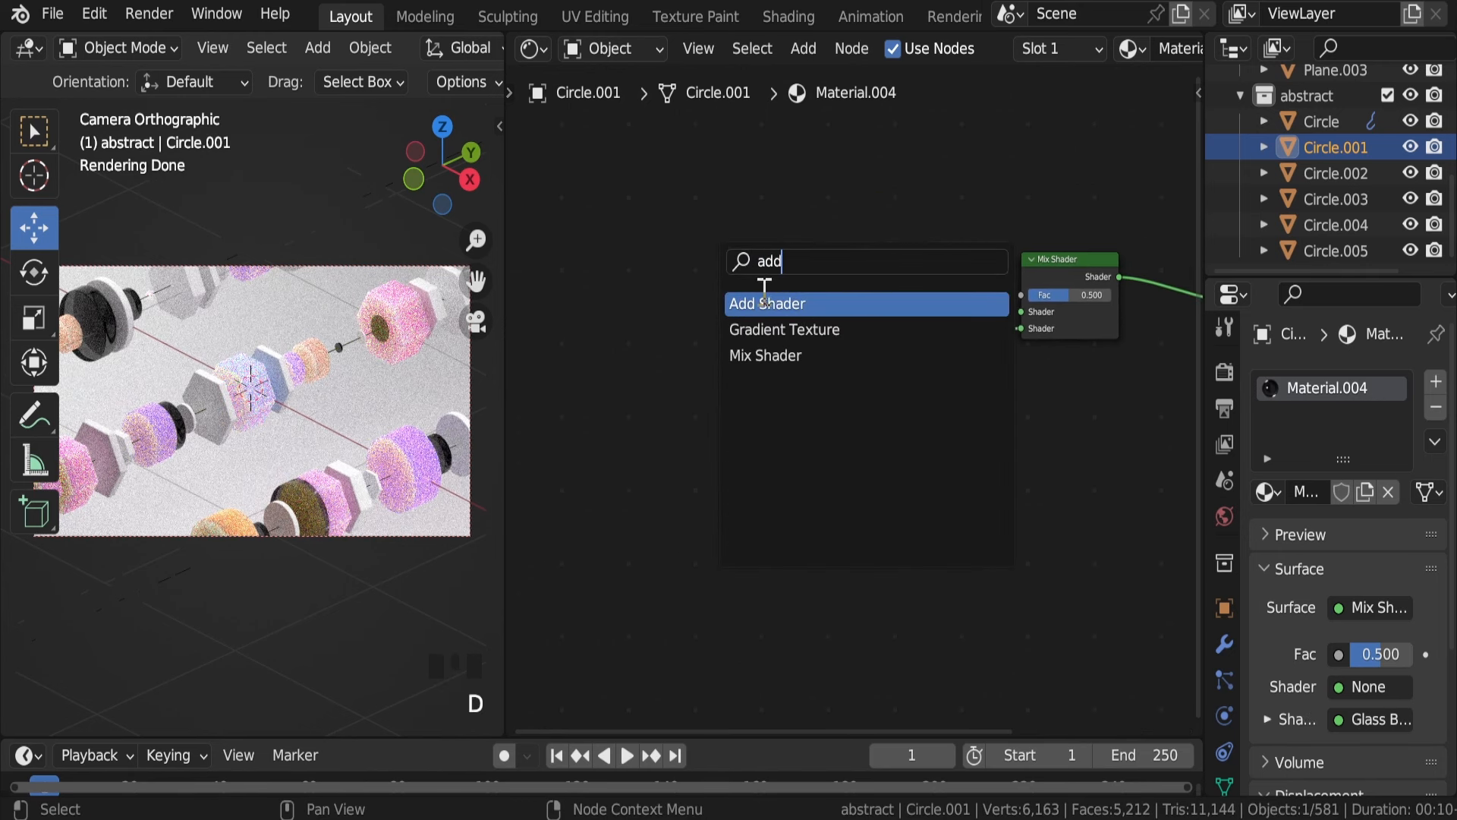
pyautogui.click(797, 303)
pyautogui.click(812, 277)
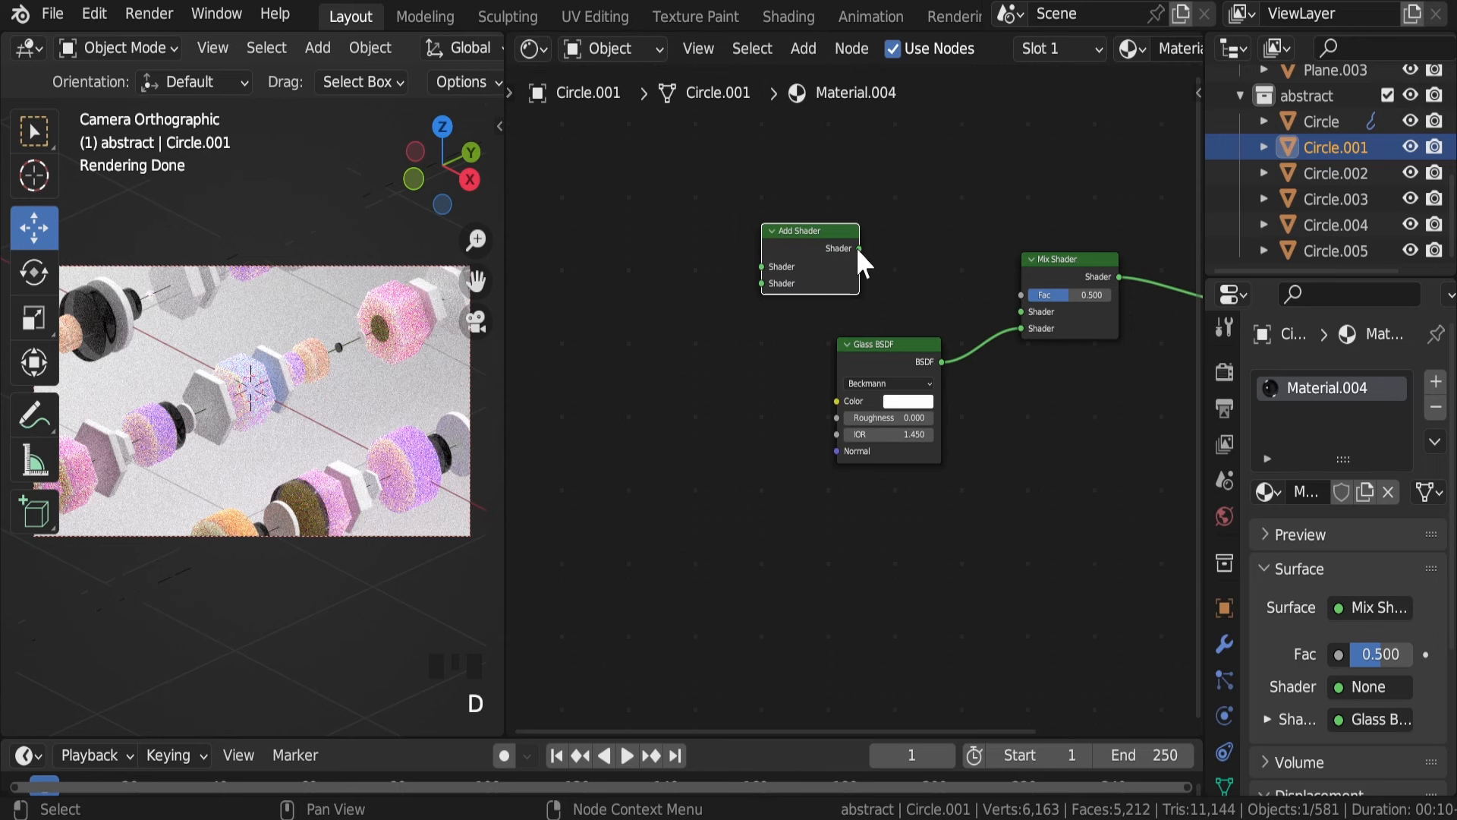
pyautogui.moveTo(859, 249); pyautogui.dragTo(1024, 307)
# Duplicate the Add Shader and connect the copy to the second Shader input of the original Add Shader
pyautogui.moveTo(810, 241); pyautogui.dragTo(891, 235, button='middle')
pyautogui.hotkey('shift', 'd')
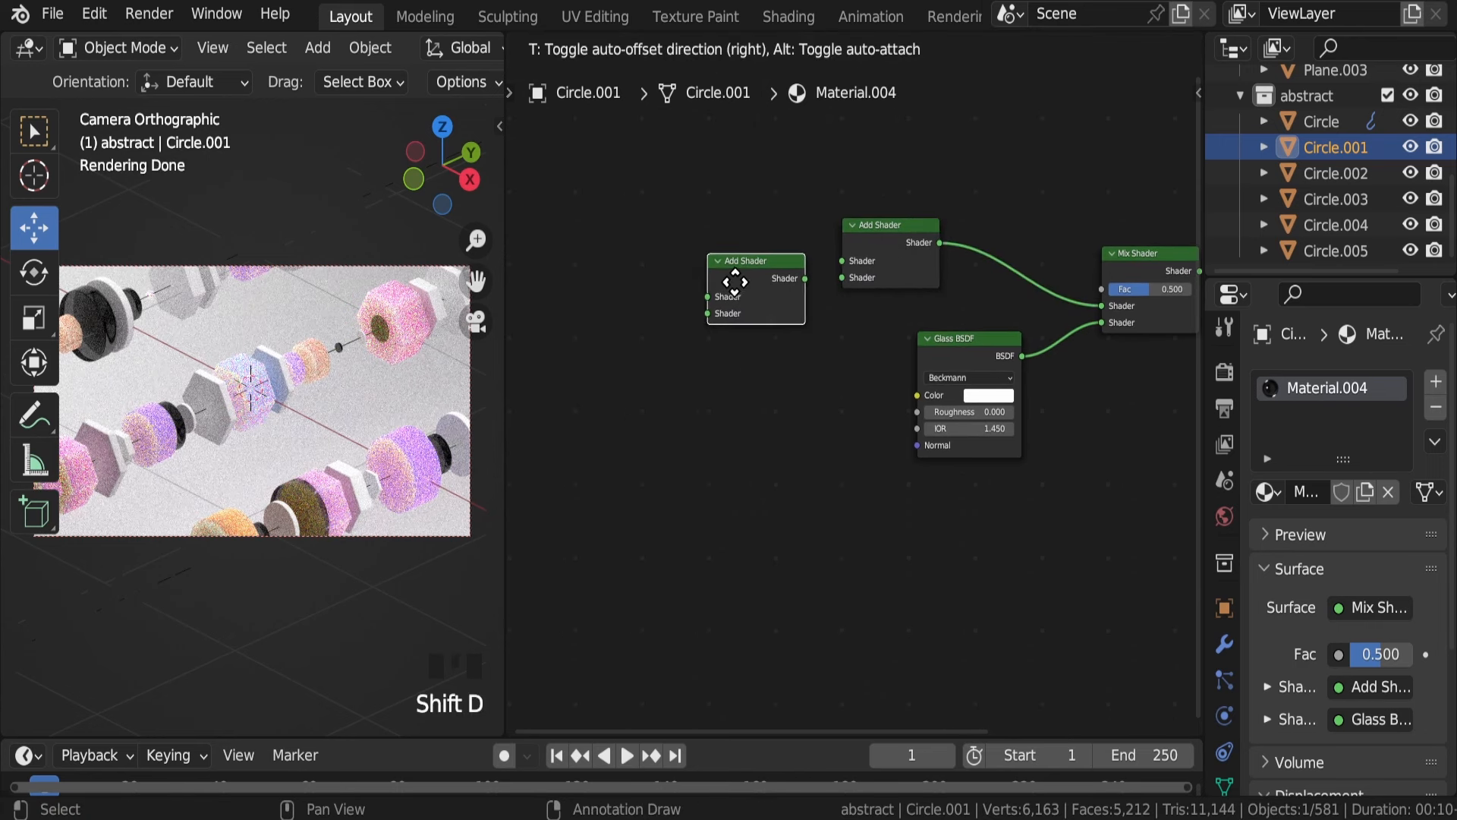
pyautogui.click(765, 278)
pyautogui.moveTo(796, 281); pyautogui.dragTo(855, 277)
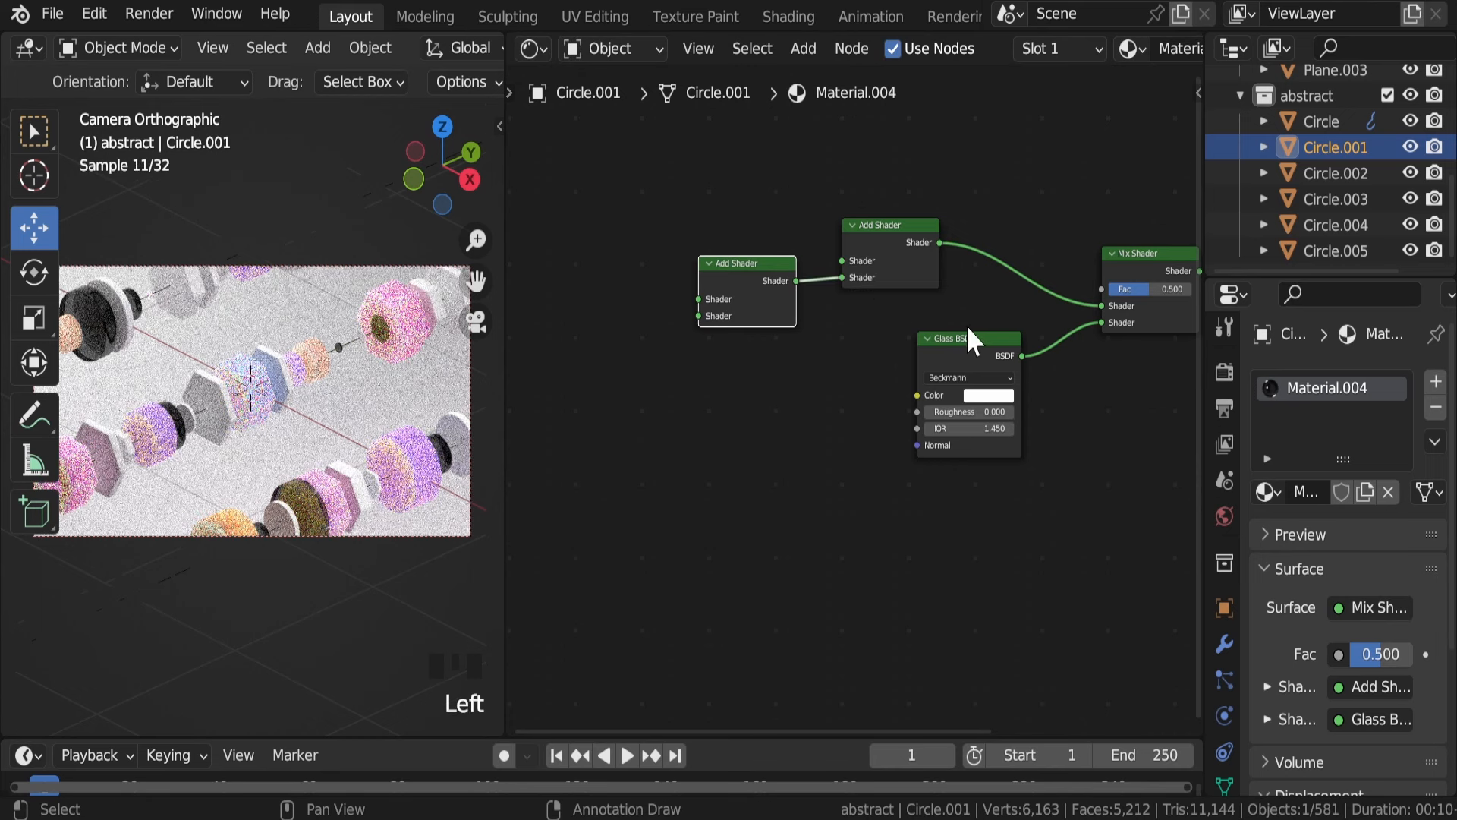
# Duplicate the Glass BSDF and connect the copy to the first Shader input of the original Add Shader
pyautogui.click(968, 358)
pyautogui.hotkey('shift', 'd')
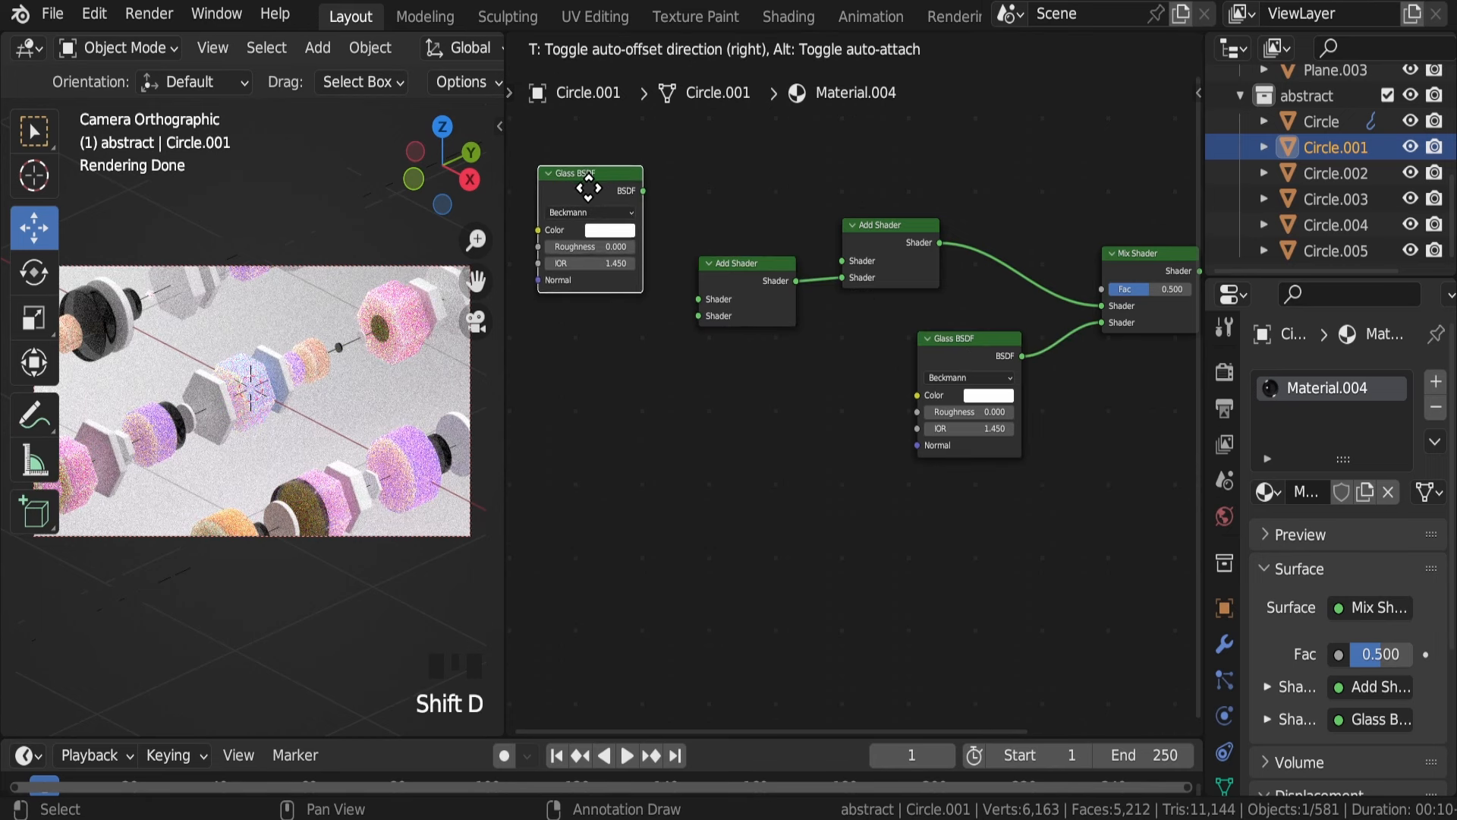
pyautogui.click(650, 184)
pyautogui.moveTo(648, 189); pyautogui.dragTo(843, 260)
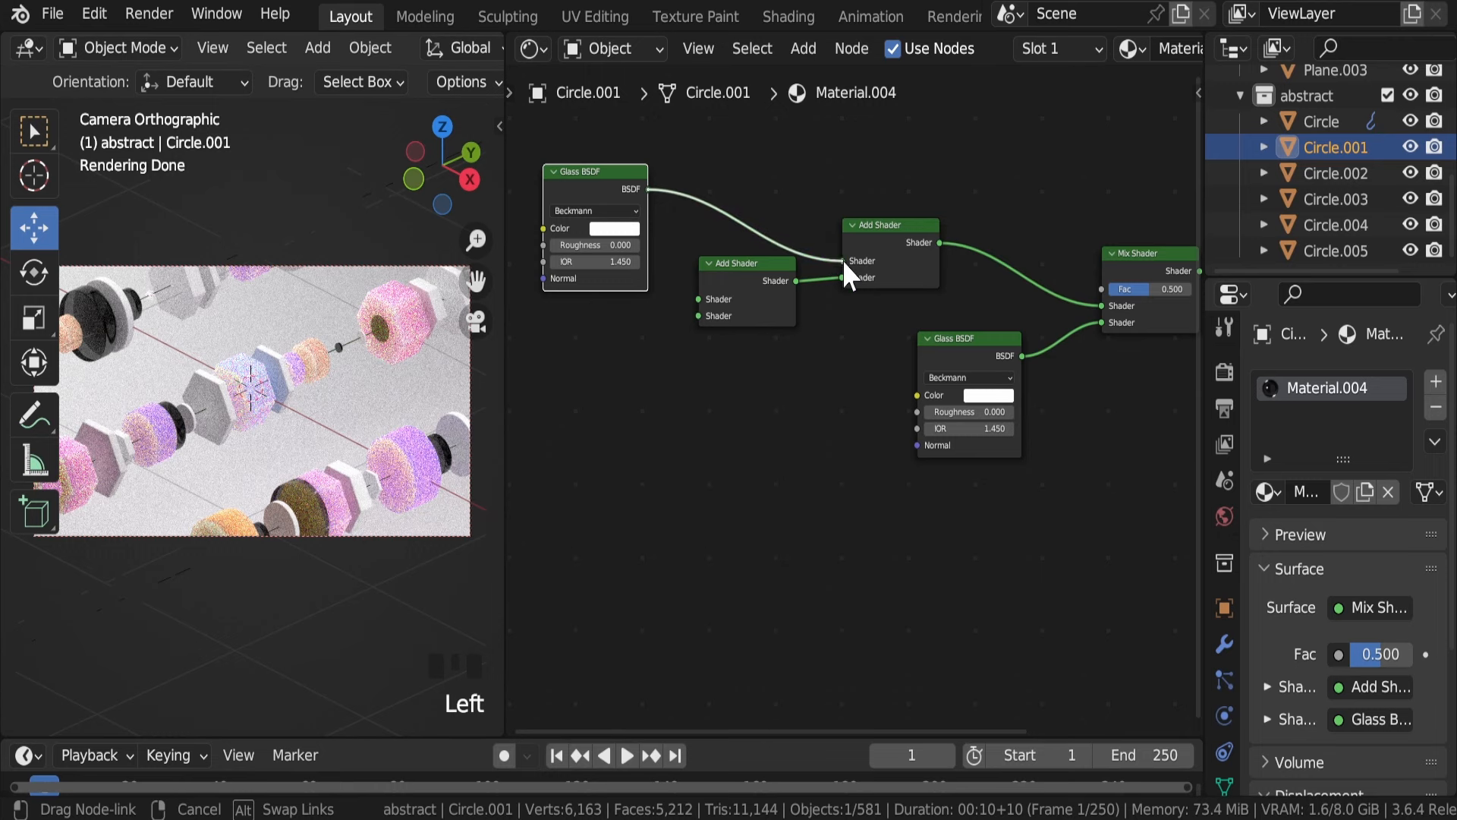
# Duplicate the upper Glass BSDF below itself and connect the copy to the duplicated Add Shader's first Shader input
pyautogui.moveTo(645, 235); pyautogui.dragTo(823, 220, button='middle')
pyautogui.click(761, 168)
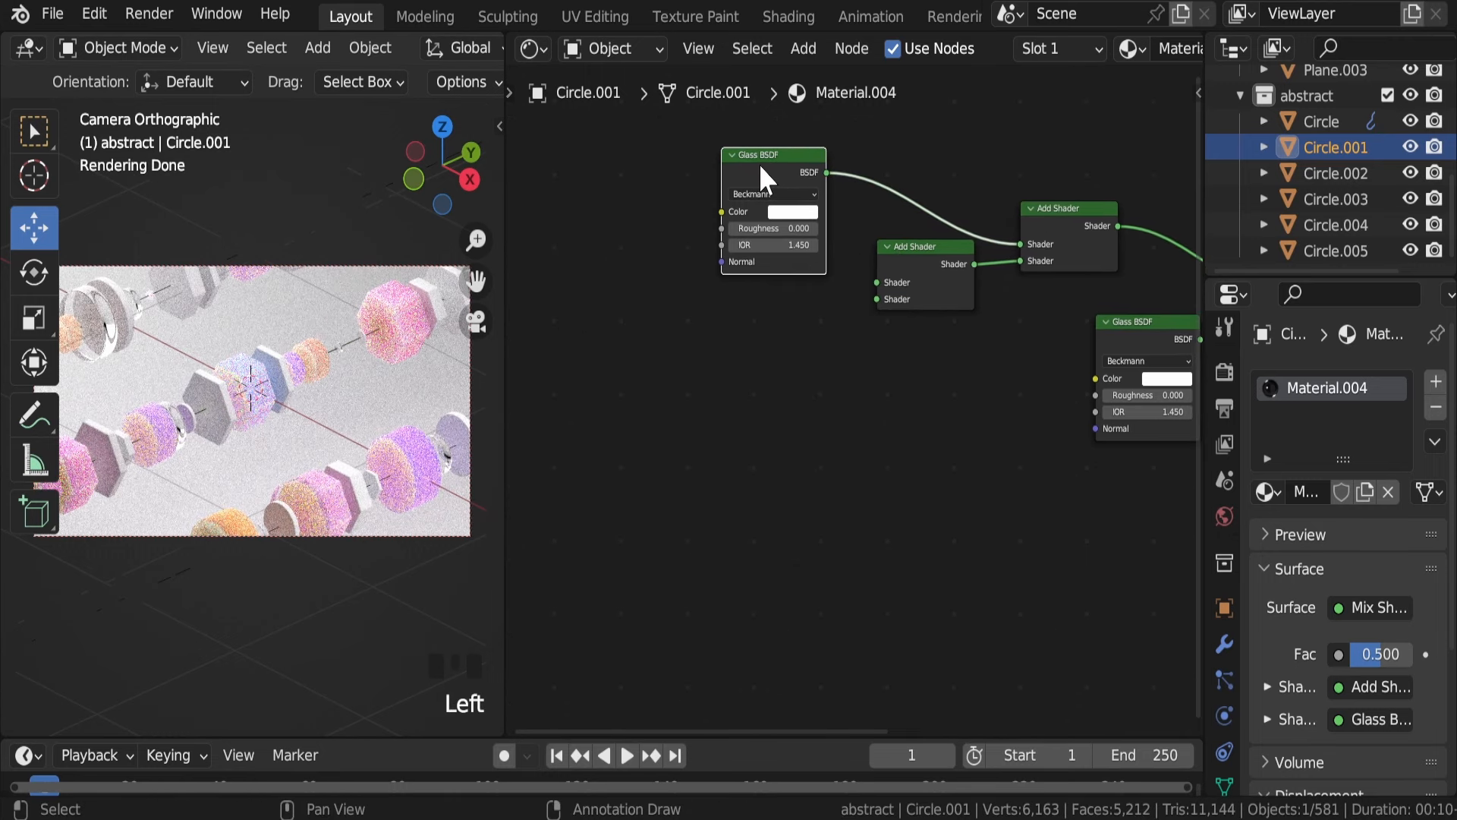
pyautogui.hotkey('shift', 'd')
pyautogui.click(749, 334)
pyautogui.moveTo(817, 342); pyautogui.dragTo(877, 283)
# Duplicate the lower Glass BSDF, connect the copy to the duplicated Add Shader's second Shader input, and save the file
pyautogui.click(747, 347)
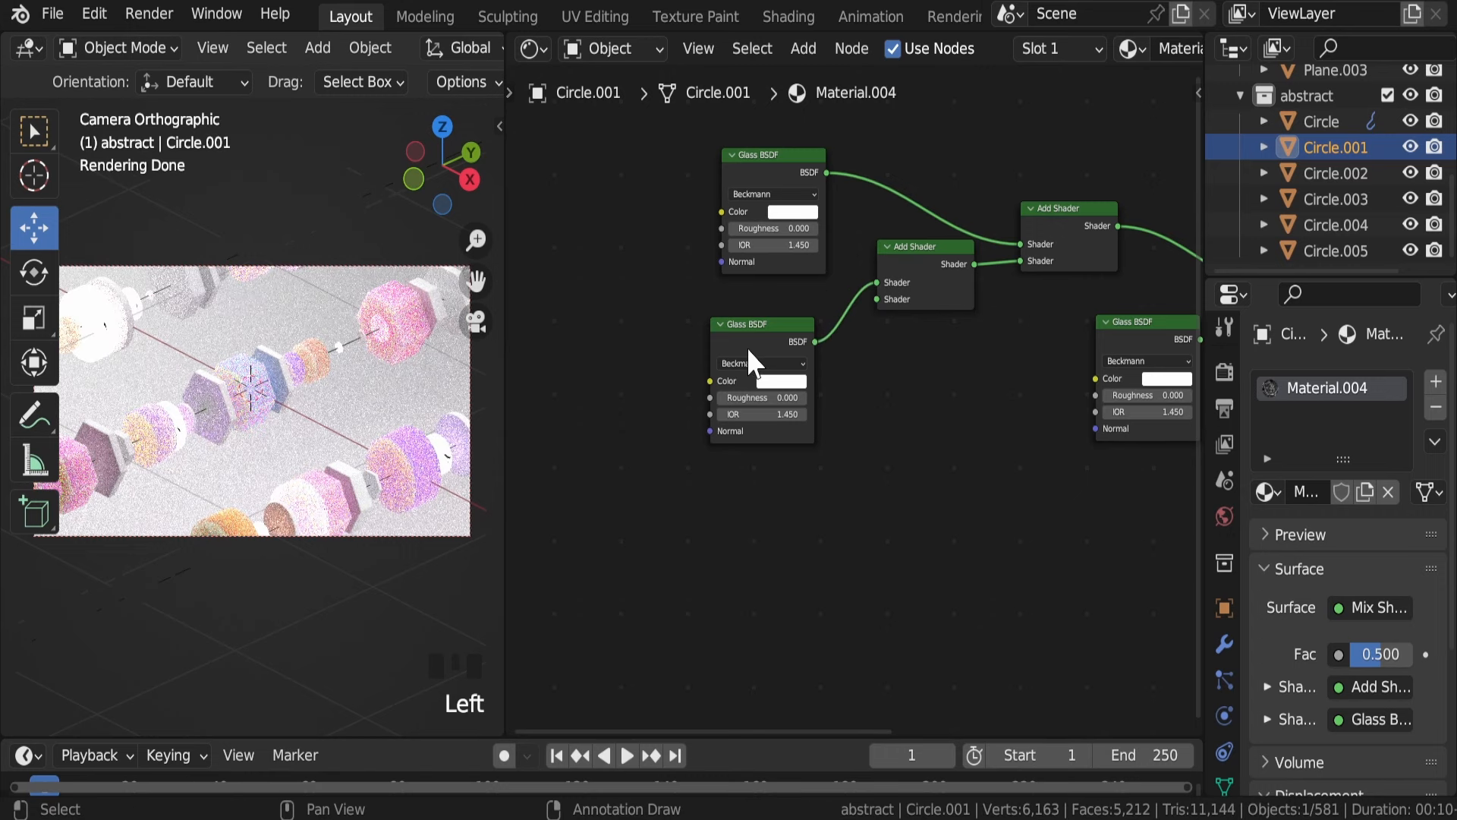
pyautogui.click(745, 338)
pyautogui.hotkey('shift', 'd')
pyautogui.click(740, 490)
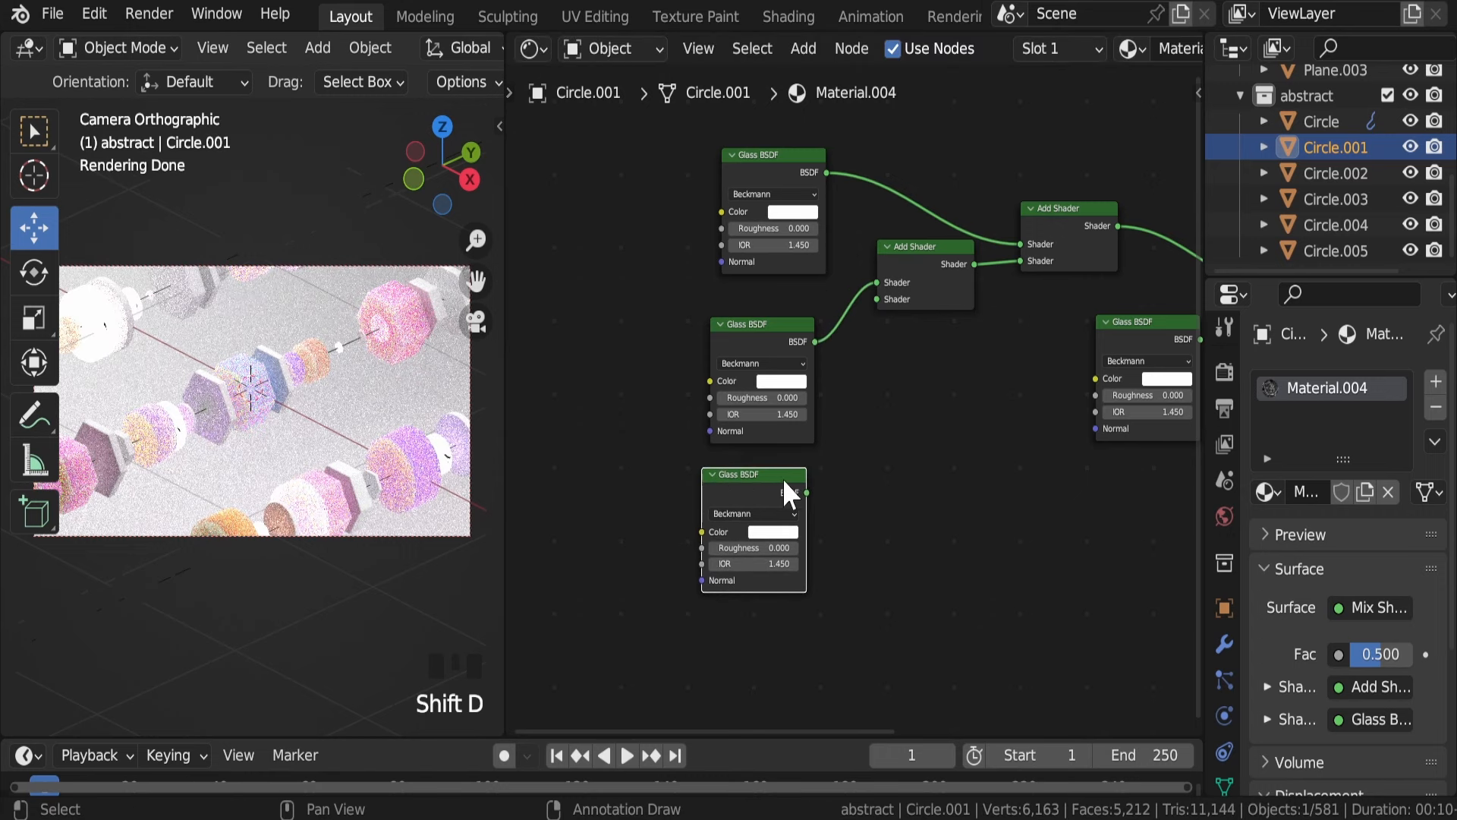
pyautogui.moveTo(807, 492); pyautogui.dragTo(872, 350)
pyautogui.moveTo(877, 302); pyautogui.dragTo(877, 300)
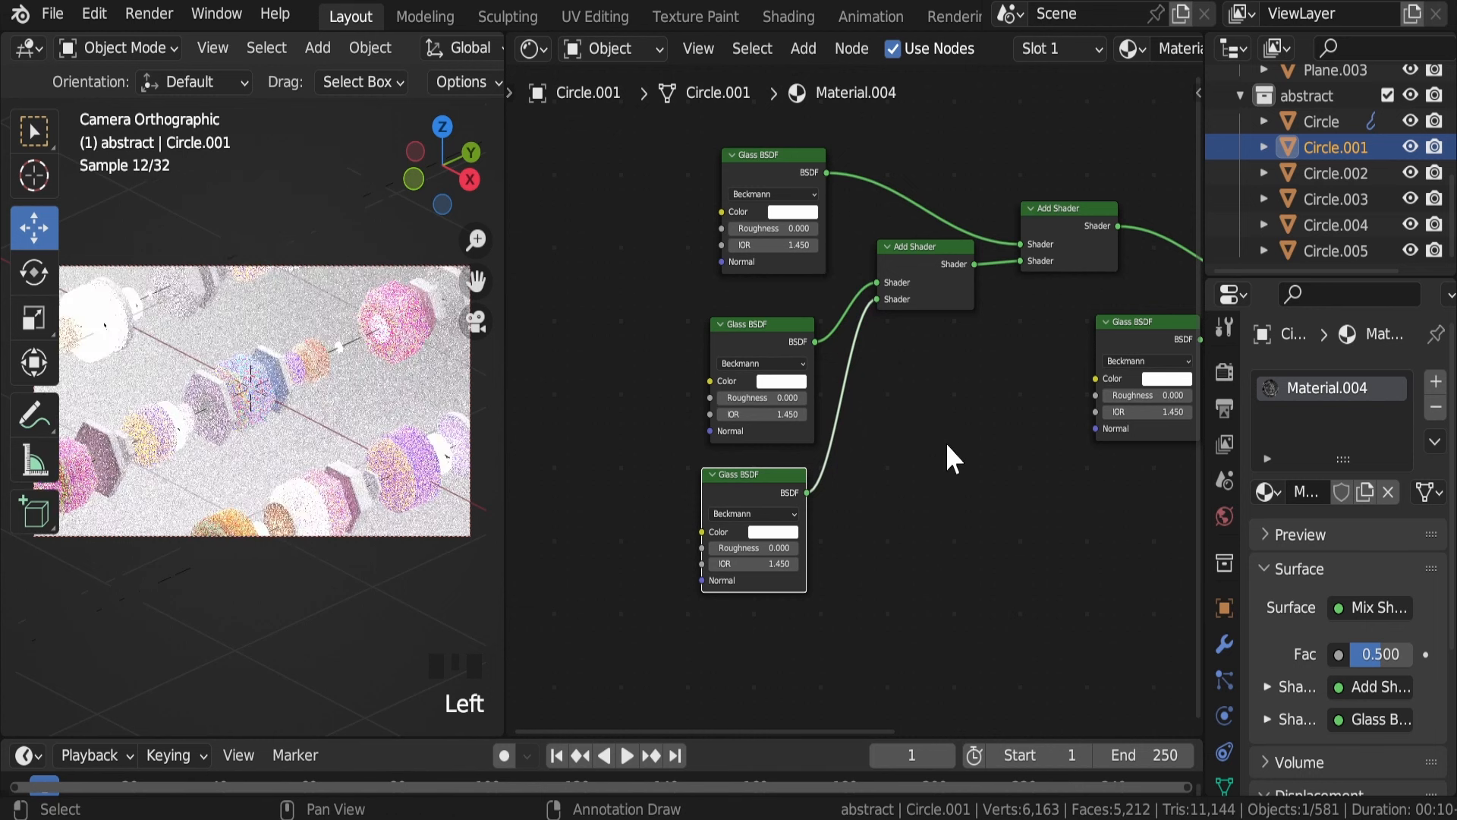
pyautogui.hotkey('ctrl', 's')
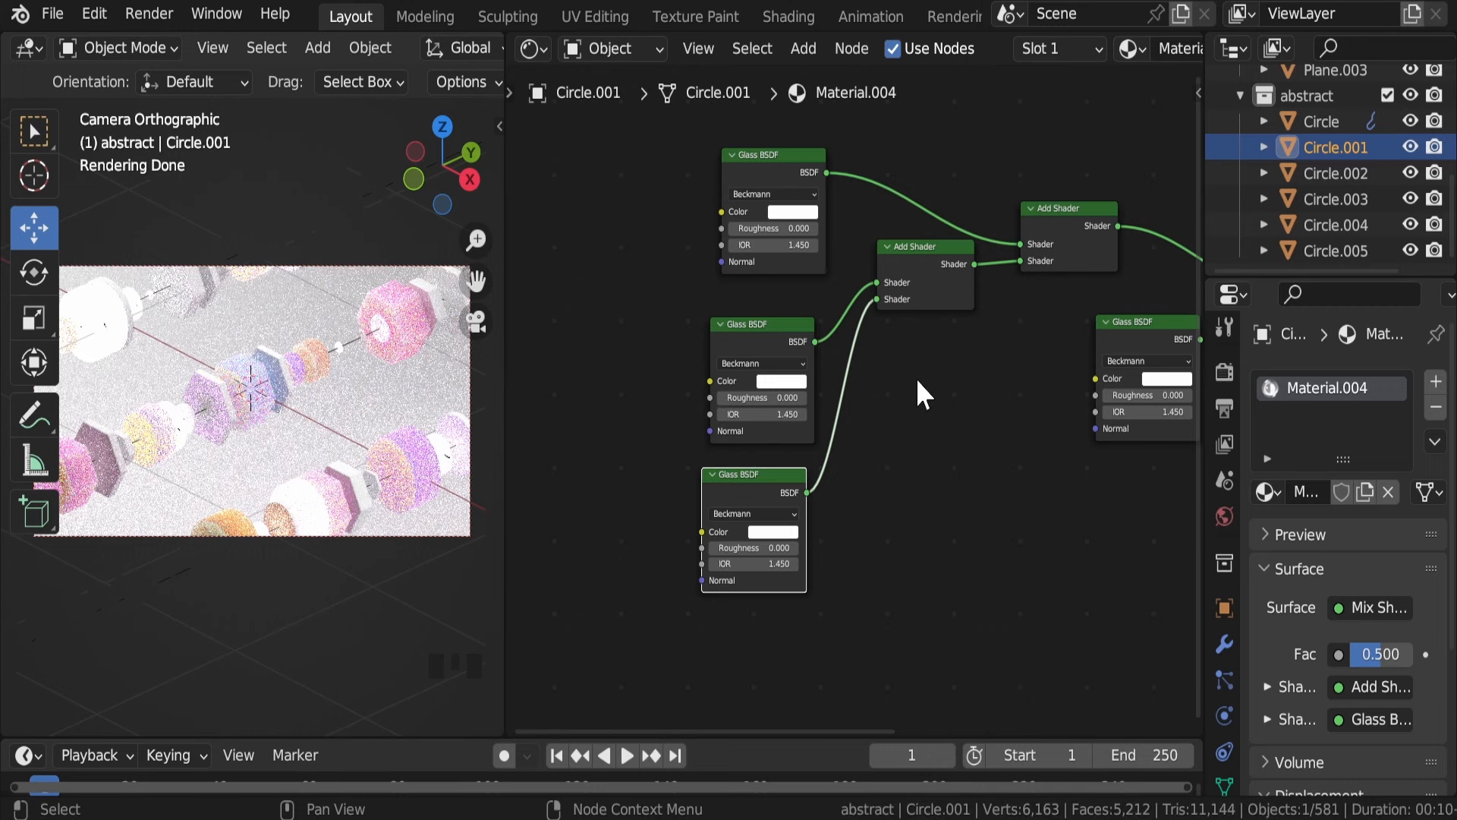
# Set the IOR of the uppermost stacked Glass BSDF to 1.400 and that of the lowest one to 1.500
pyautogui.scroll(5, 907, 285)
pyautogui.scroll(2, 737, 306)
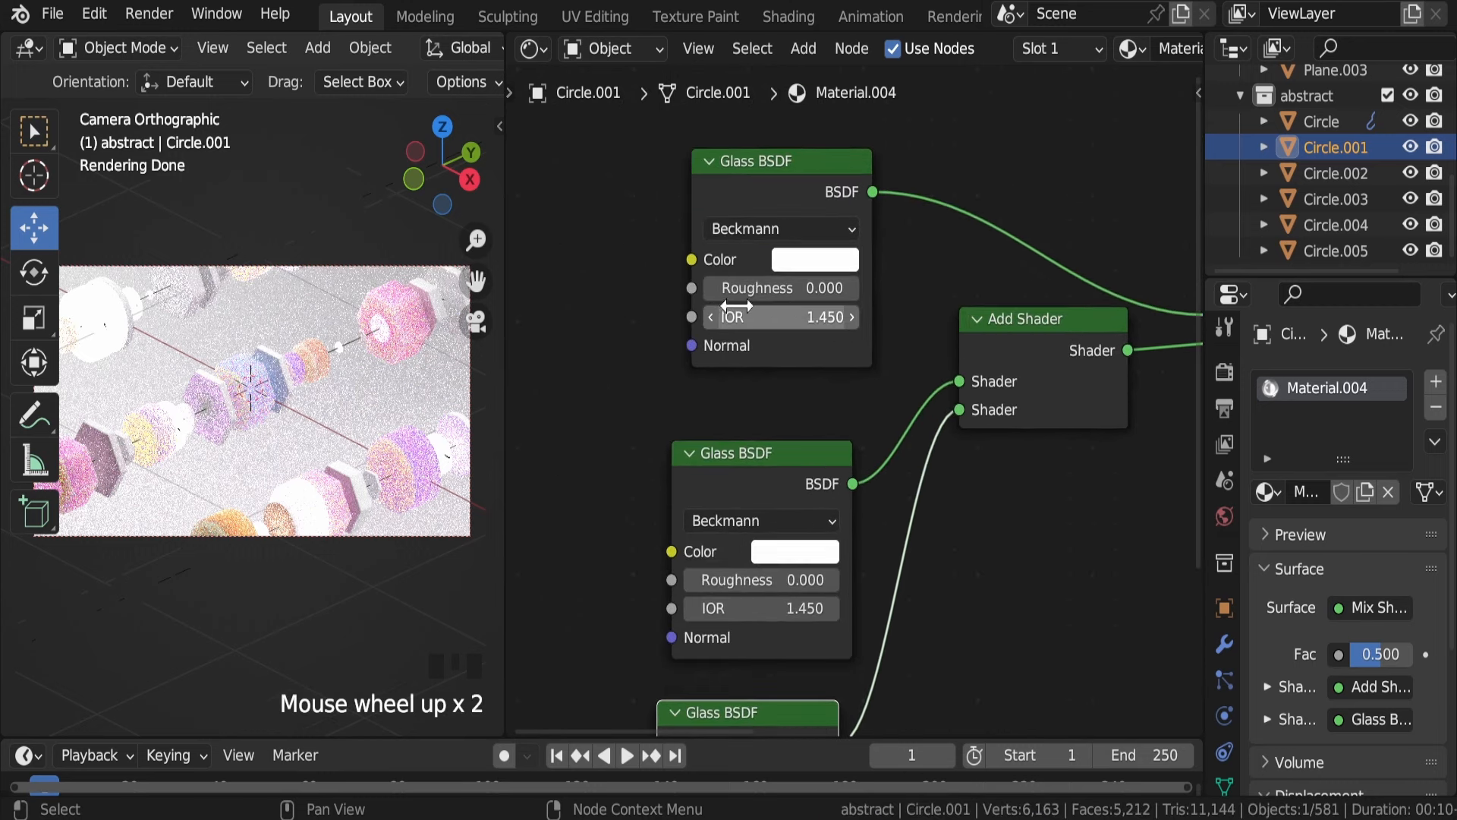
pyautogui.click(797, 318)
pyautogui.press('Return')
pyautogui.scroll(1, 786, 448)
pyautogui.moveTo(786, 448); pyautogui.dragTo(782, 235, button='middle')
pyautogui.click(775, 683)
pyautogui.write('1.')
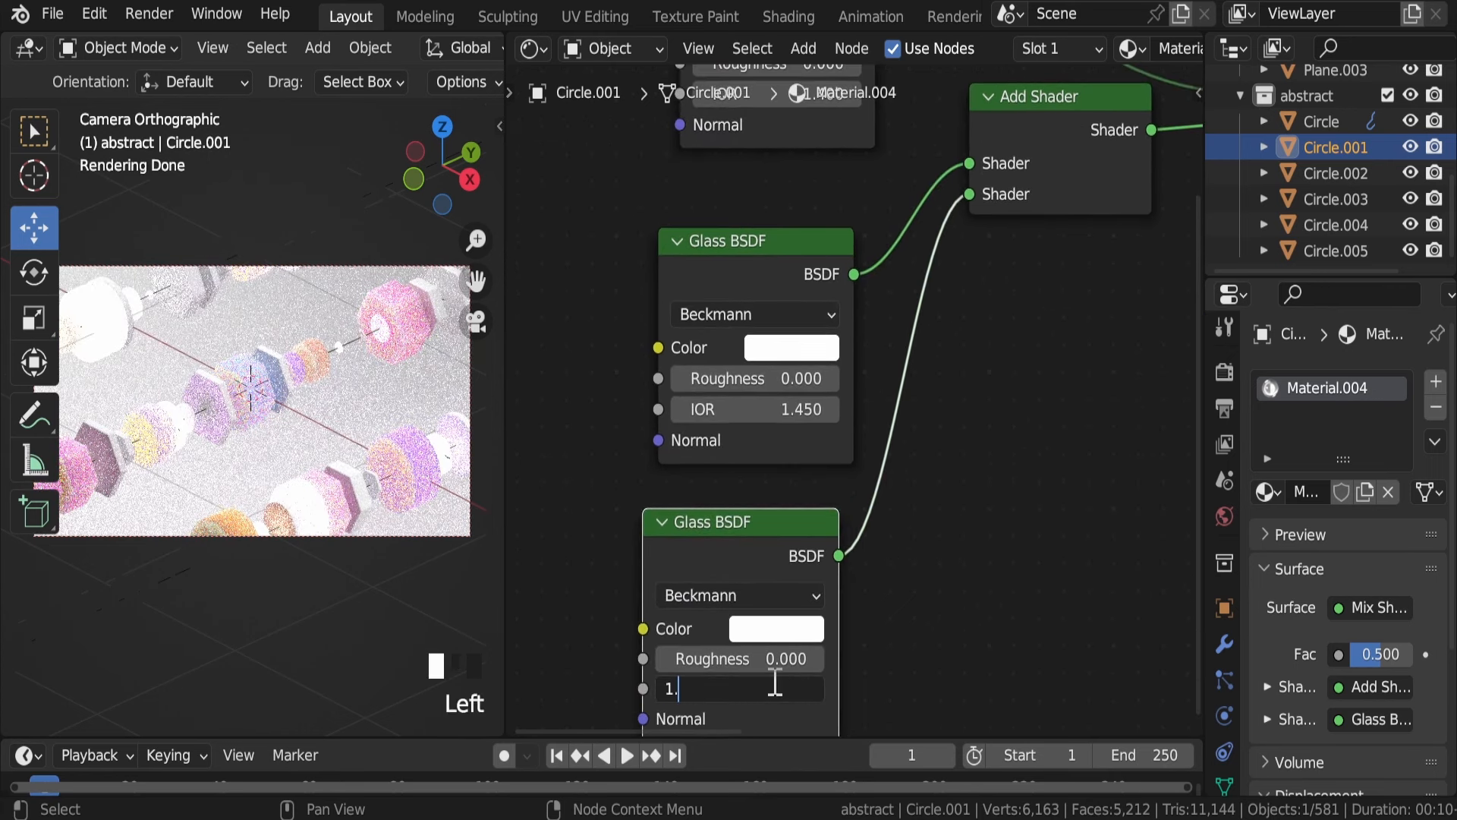
pyautogui.write('45')
pyautogui.press('Return')
pyautogui.moveTo(797, 147); pyautogui.dragTo(830, 296, button='middle')
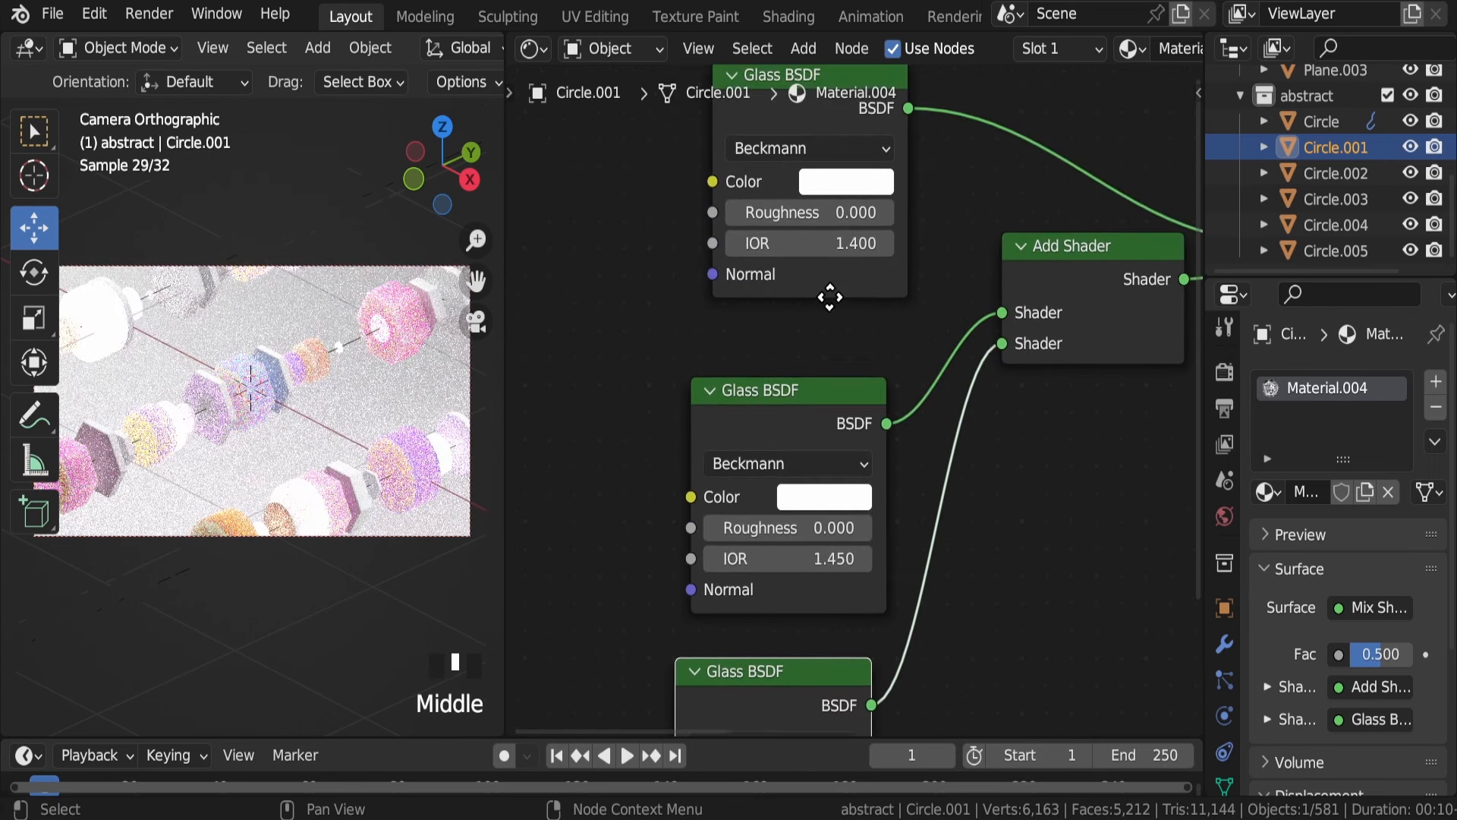
# Set the colour of the Glass BSDF with IOR 1.400 to red and of the stacked one with IOR 1.450 to green
pyautogui.click(884, 184)
pyautogui.click(903, 413)
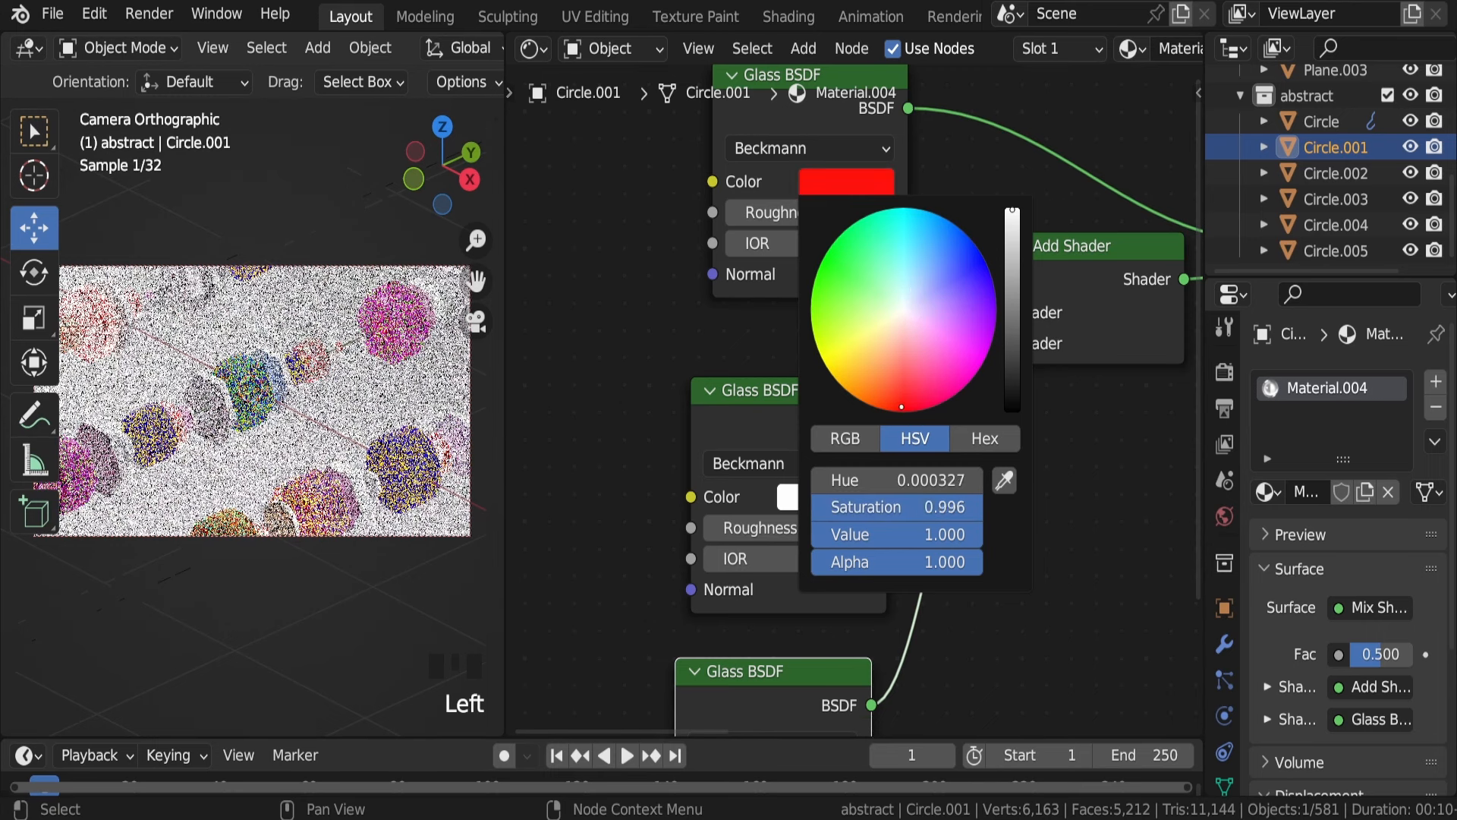
pyautogui.moveTo(667, 437); pyautogui.dragTo(735, 270, button='middle')
pyautogui.click(874, 300)
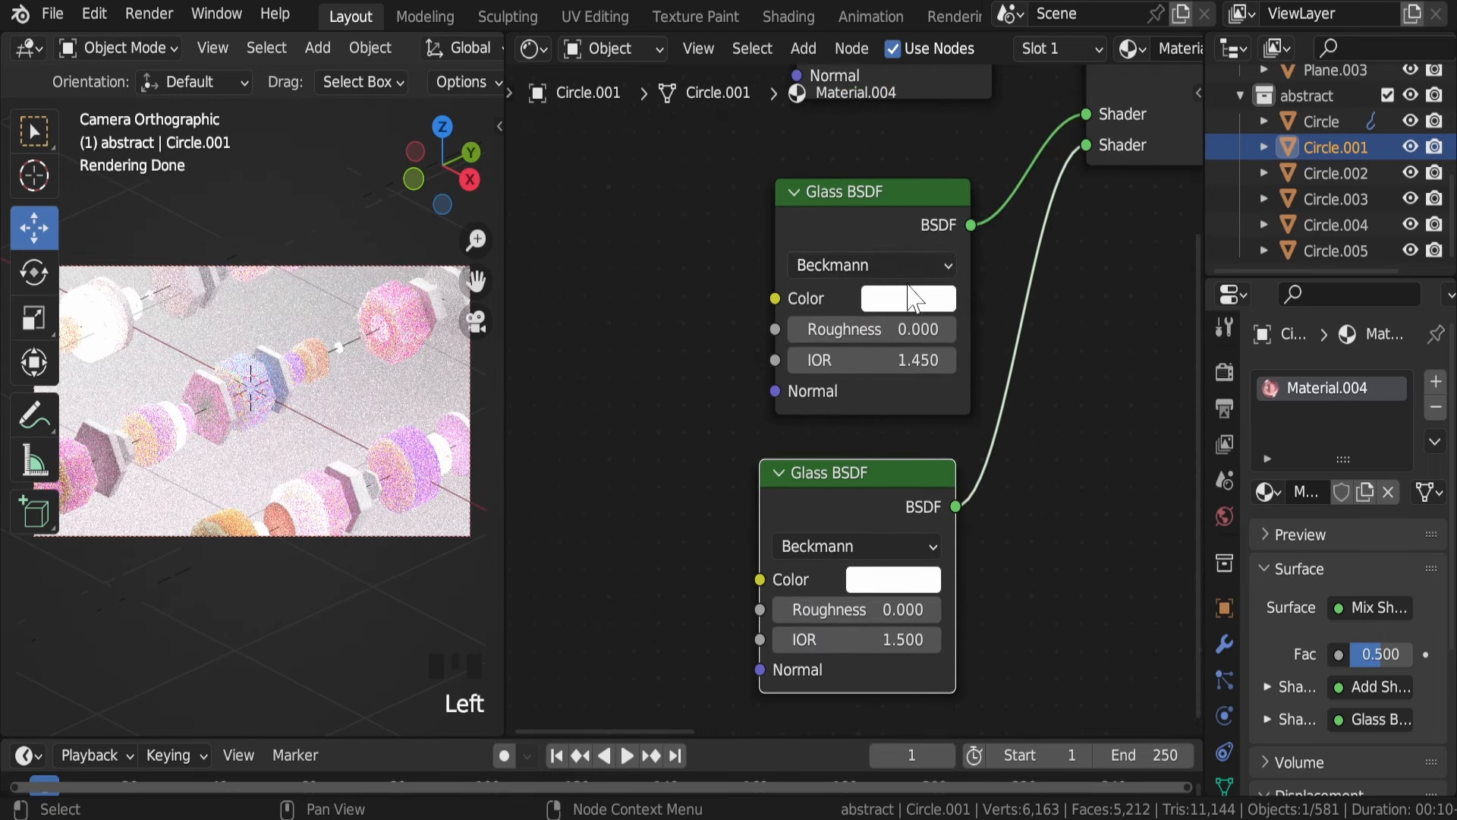
pyautogui.click(876, 299)
pyautogui.click(895, 304)
pyautogui.click(891, 367)
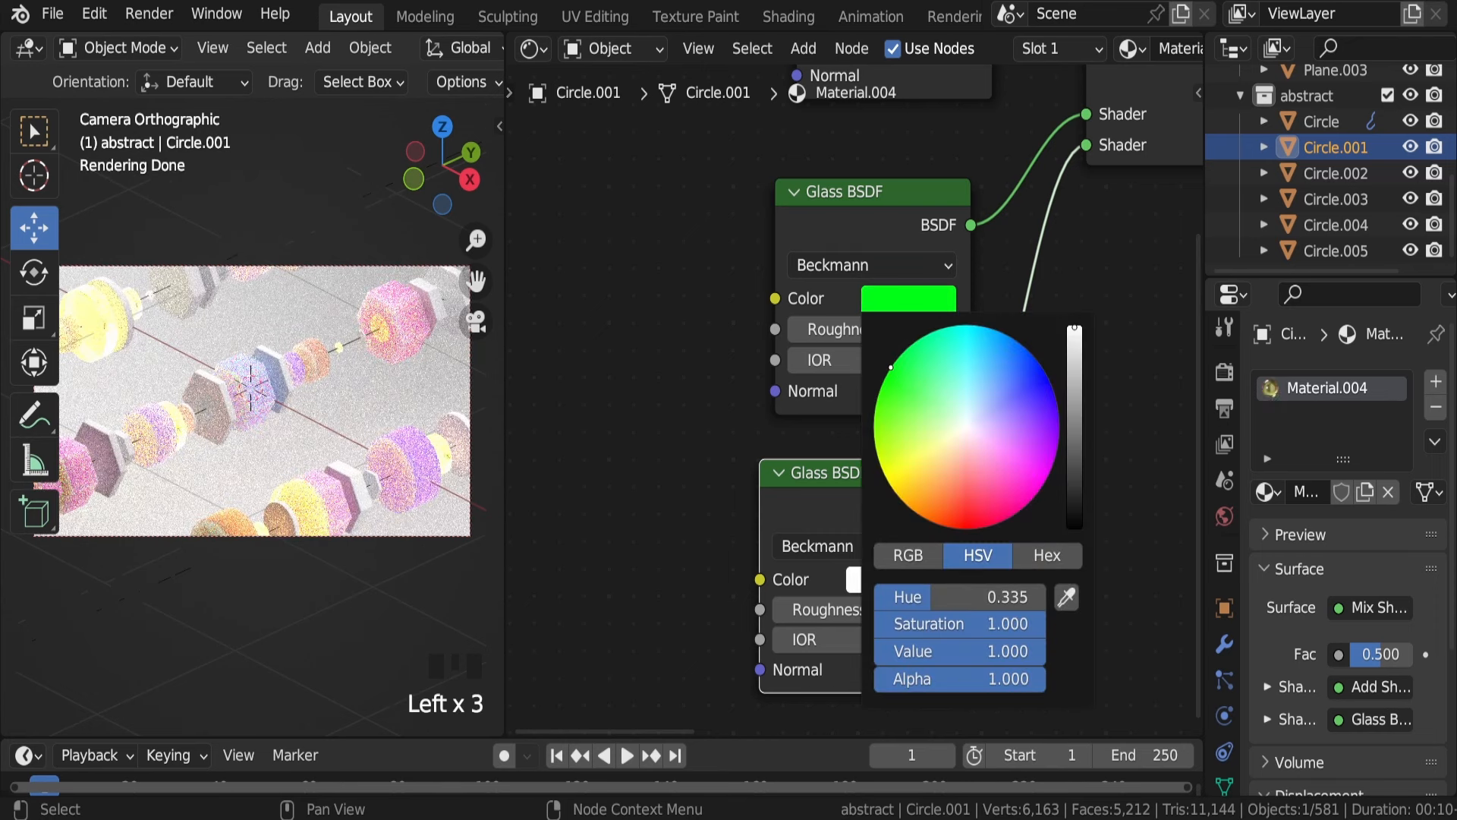
# Set the colour of the lowest Glass BSDF, with IOR 1.500, to blue
pyautogui.moveTo(721, 480); pyautogui.dragTo(699, 367, button='middle')
pyautogui.click(877, 467)
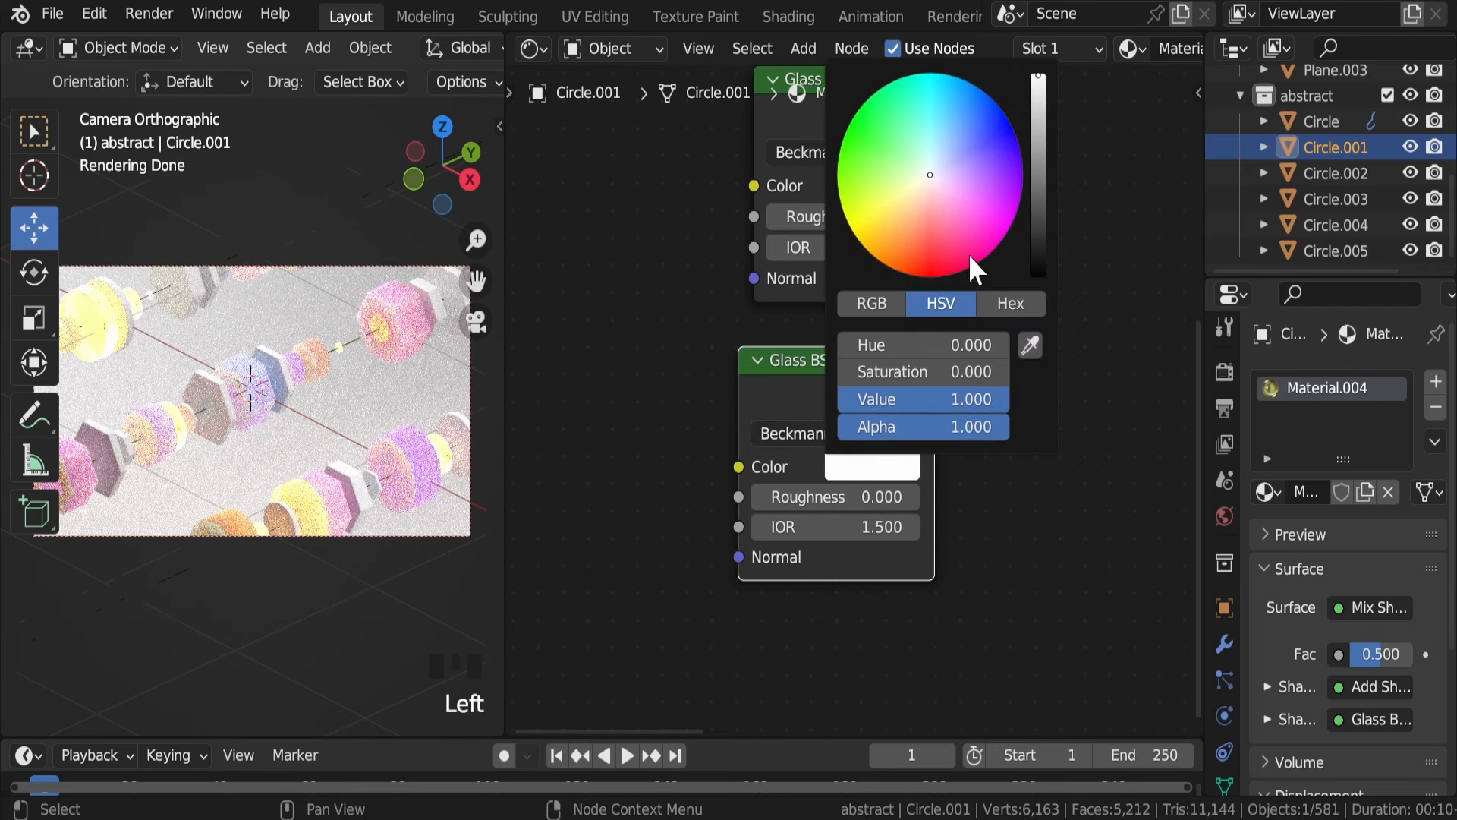
pyautogui.click(1001, 127)
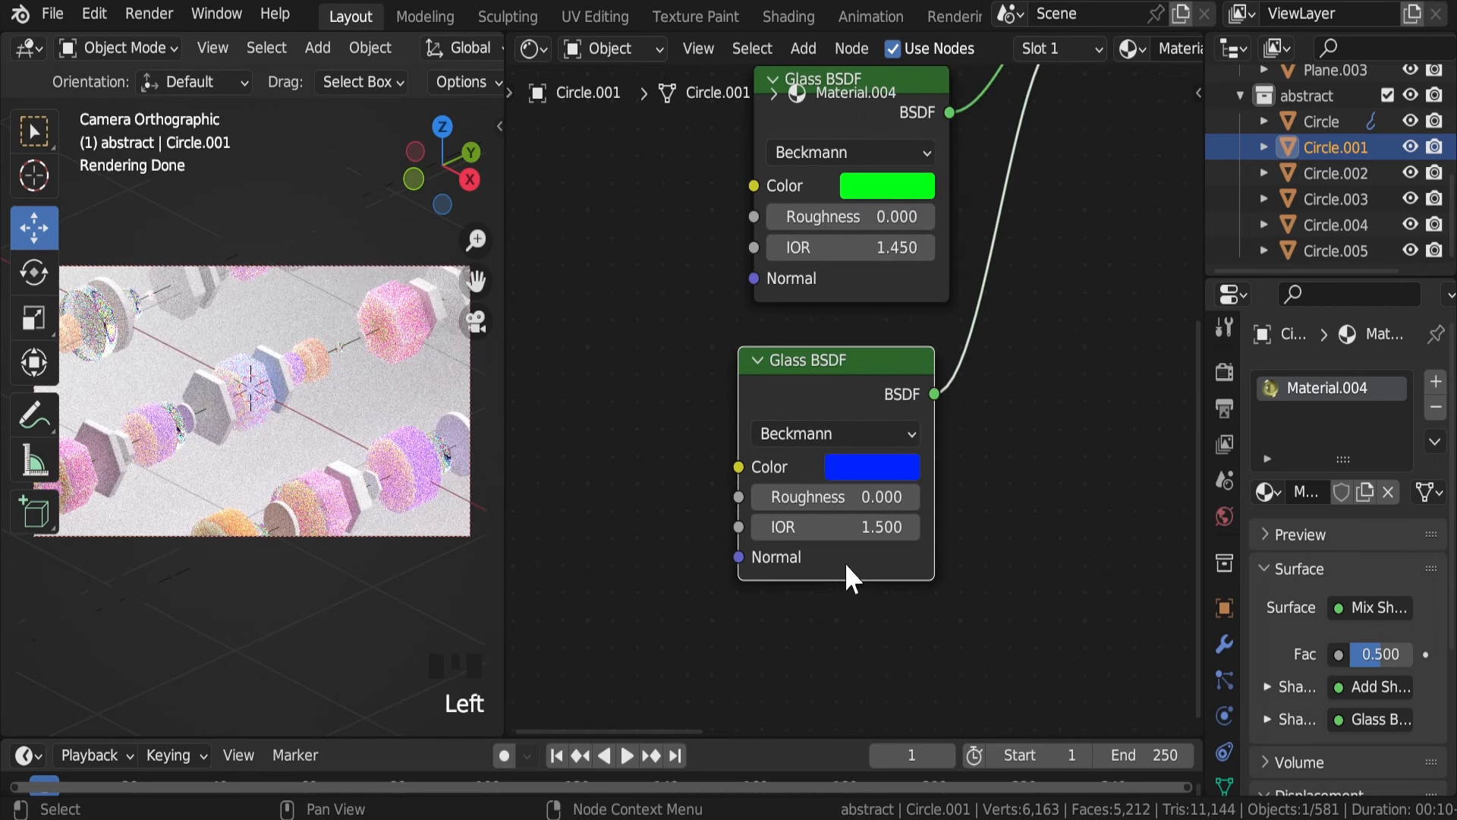
# Add a Fresnel node, connect its output to the Mix Shader's Fac input, and save the file
pyautogui.moveTo(1108, 216); pyautogui.dragTo(1076, 654, button='middle')
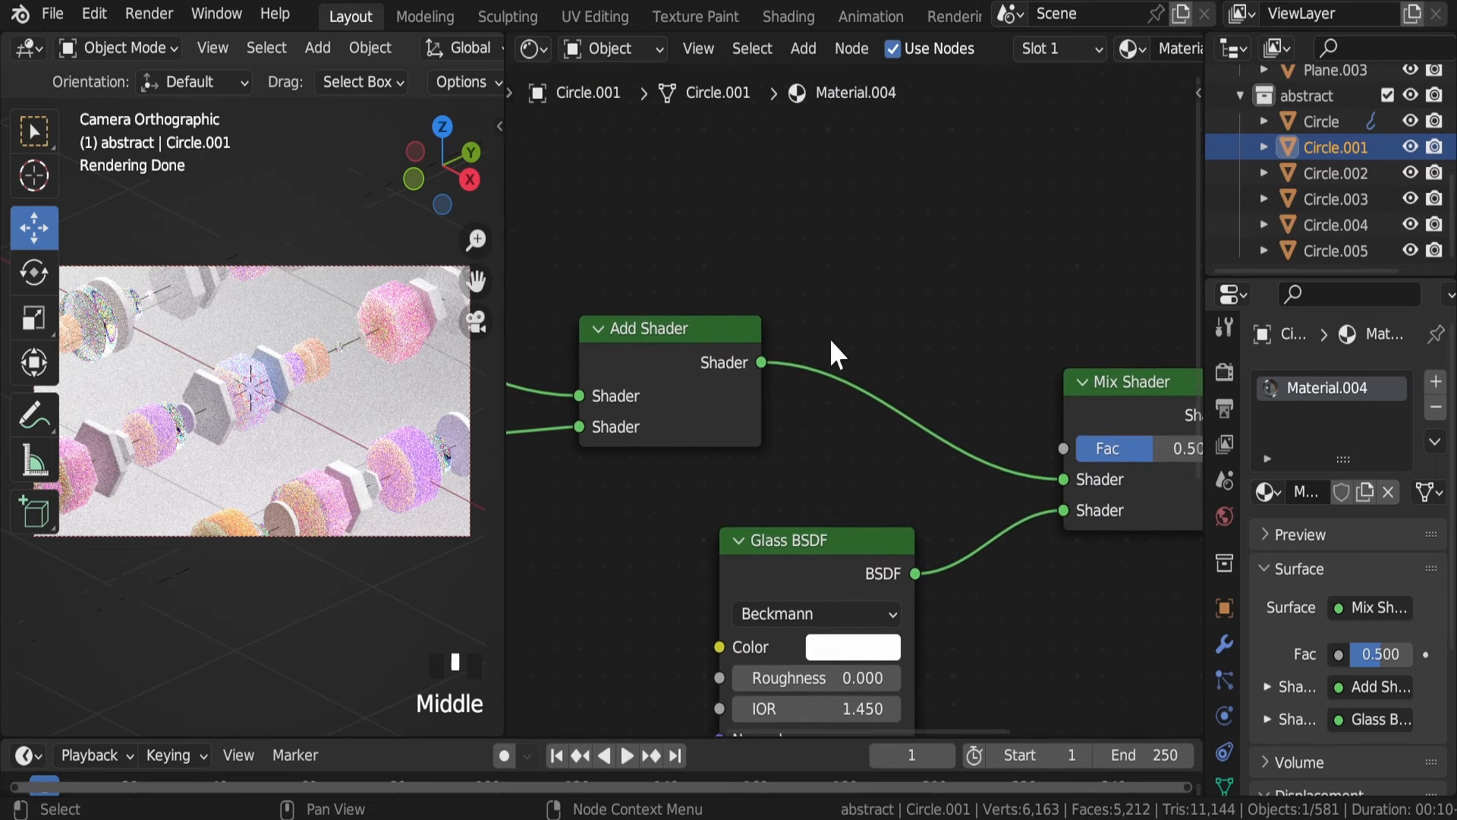
pyautogui.hotkey('shift', 'a')
pyautogui.write('fre')
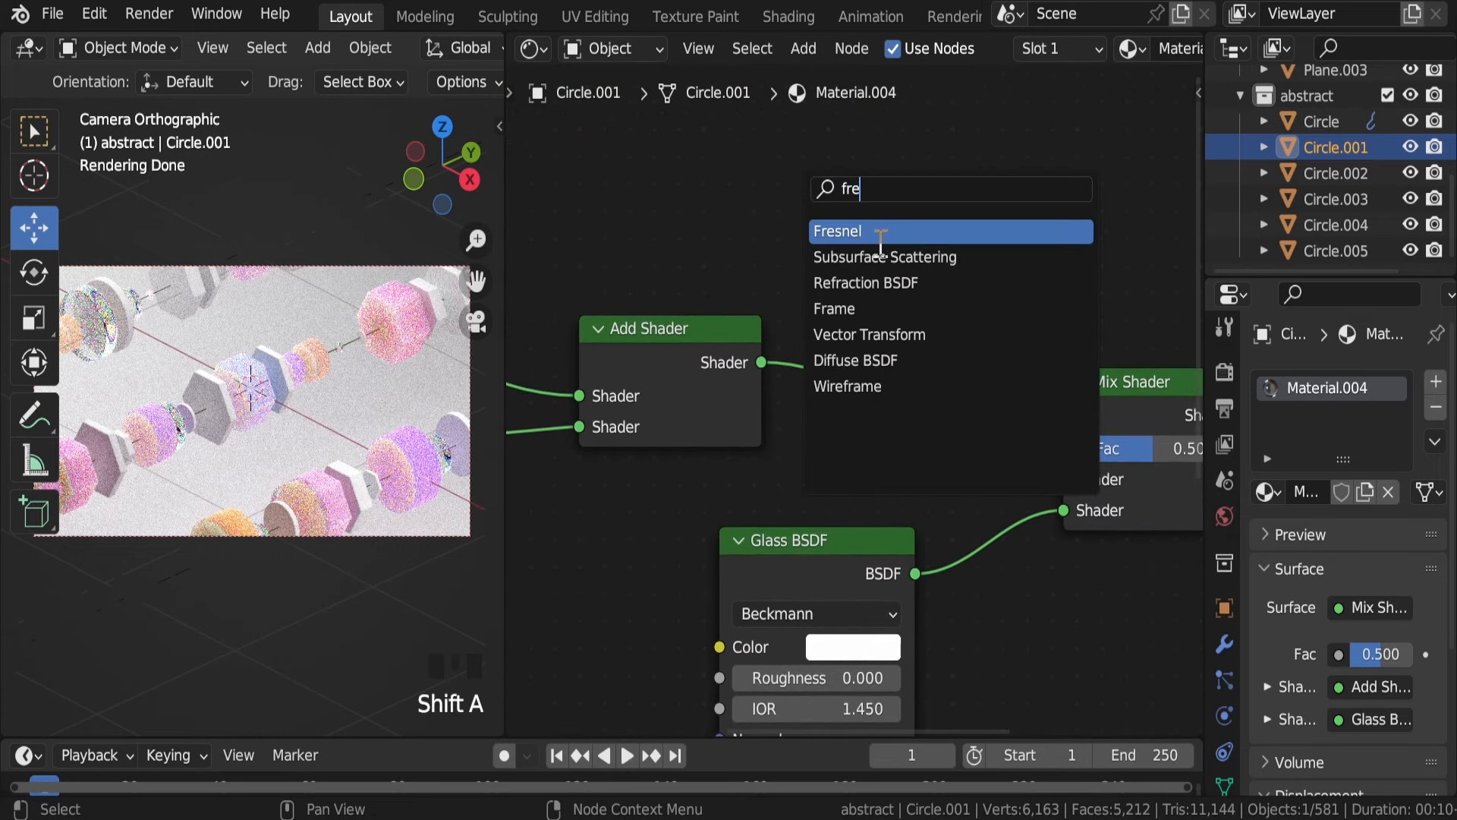
pyautogui.press('Return')
pyautogui.click(963, 232)
pyautogui.moveTo(964, 202); pyautogui.dragTo(1063, 448)
pyautogui.moveTo(873, 236); pyautogui.dragTo(911, 236)
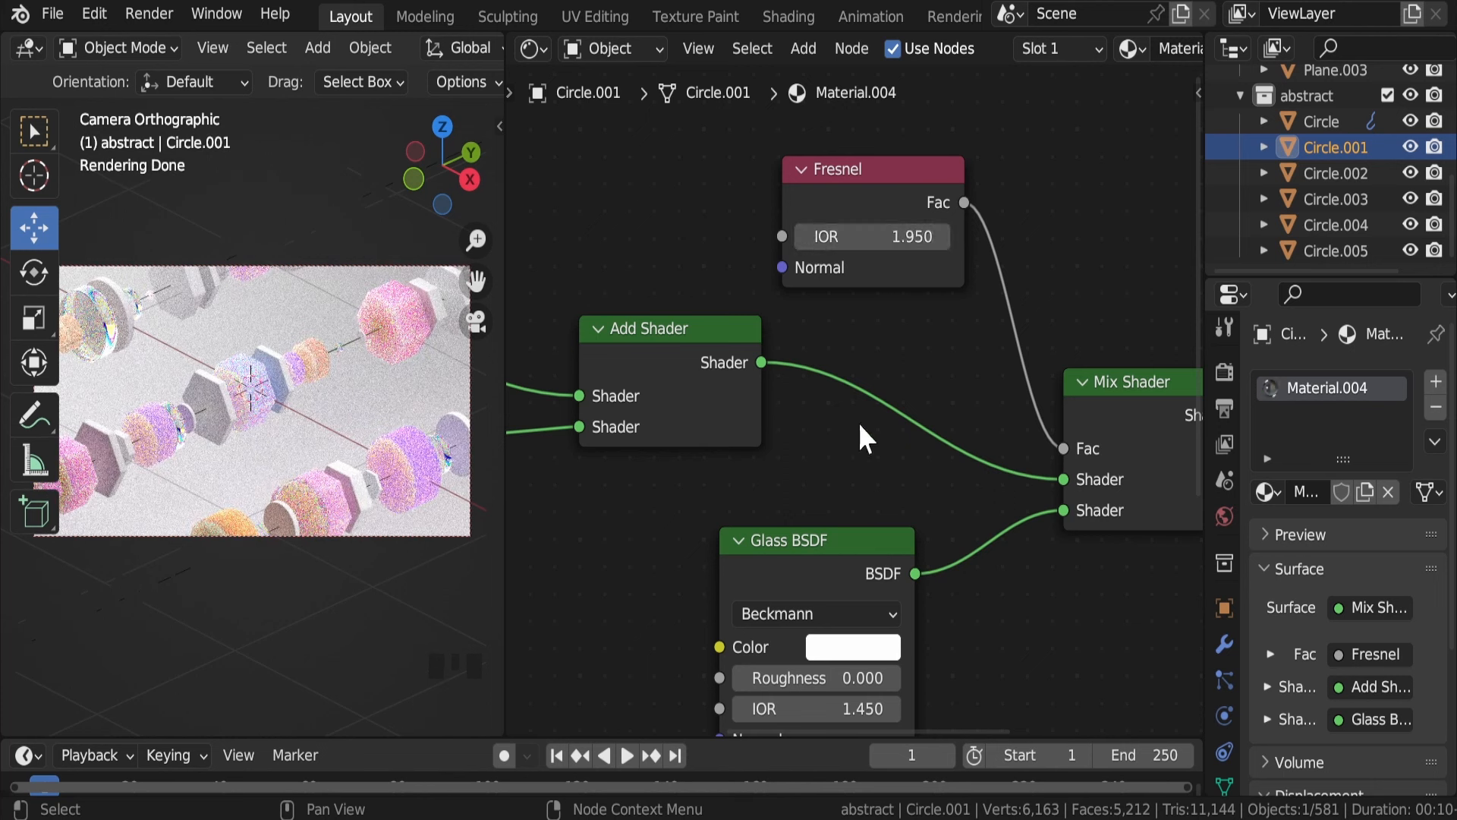
pyautogui.hotkey('ctrl', 'z')
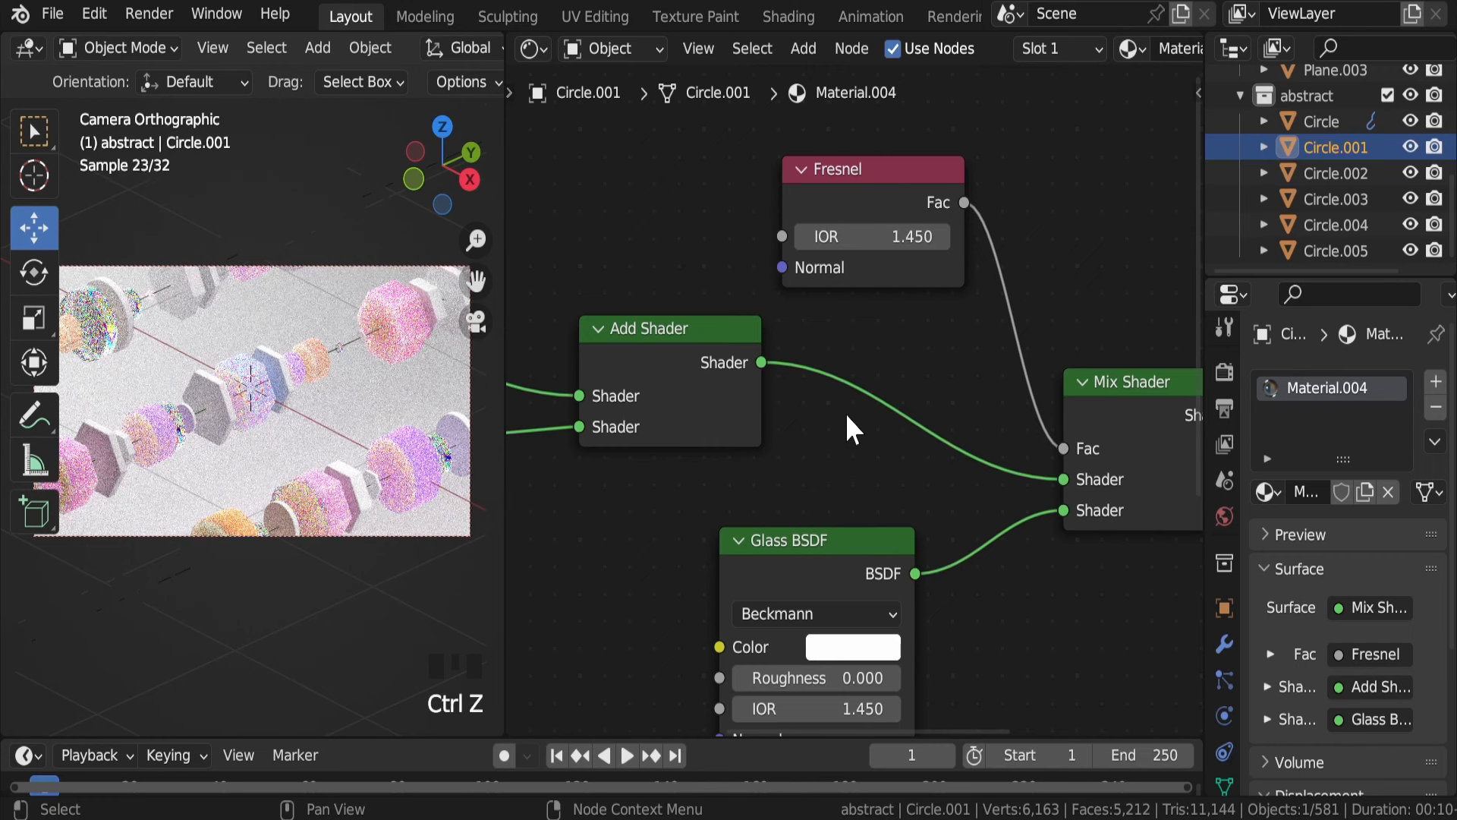
pyautogui.hotkey('ctrl', 's')
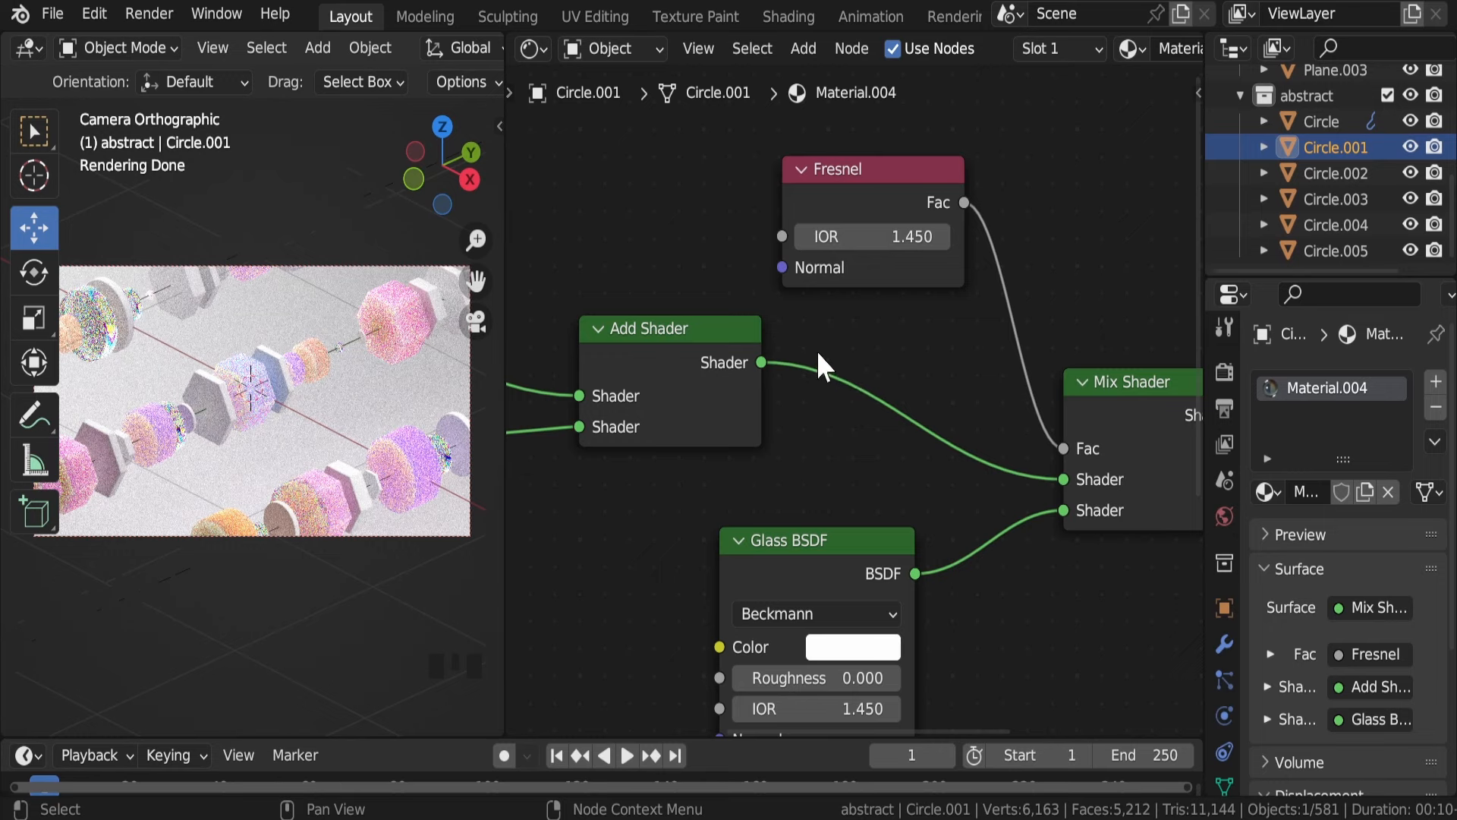
# Create a new material for Circle.002 and delete its Principled BSDF node
pyautogui.click(1337, 171)
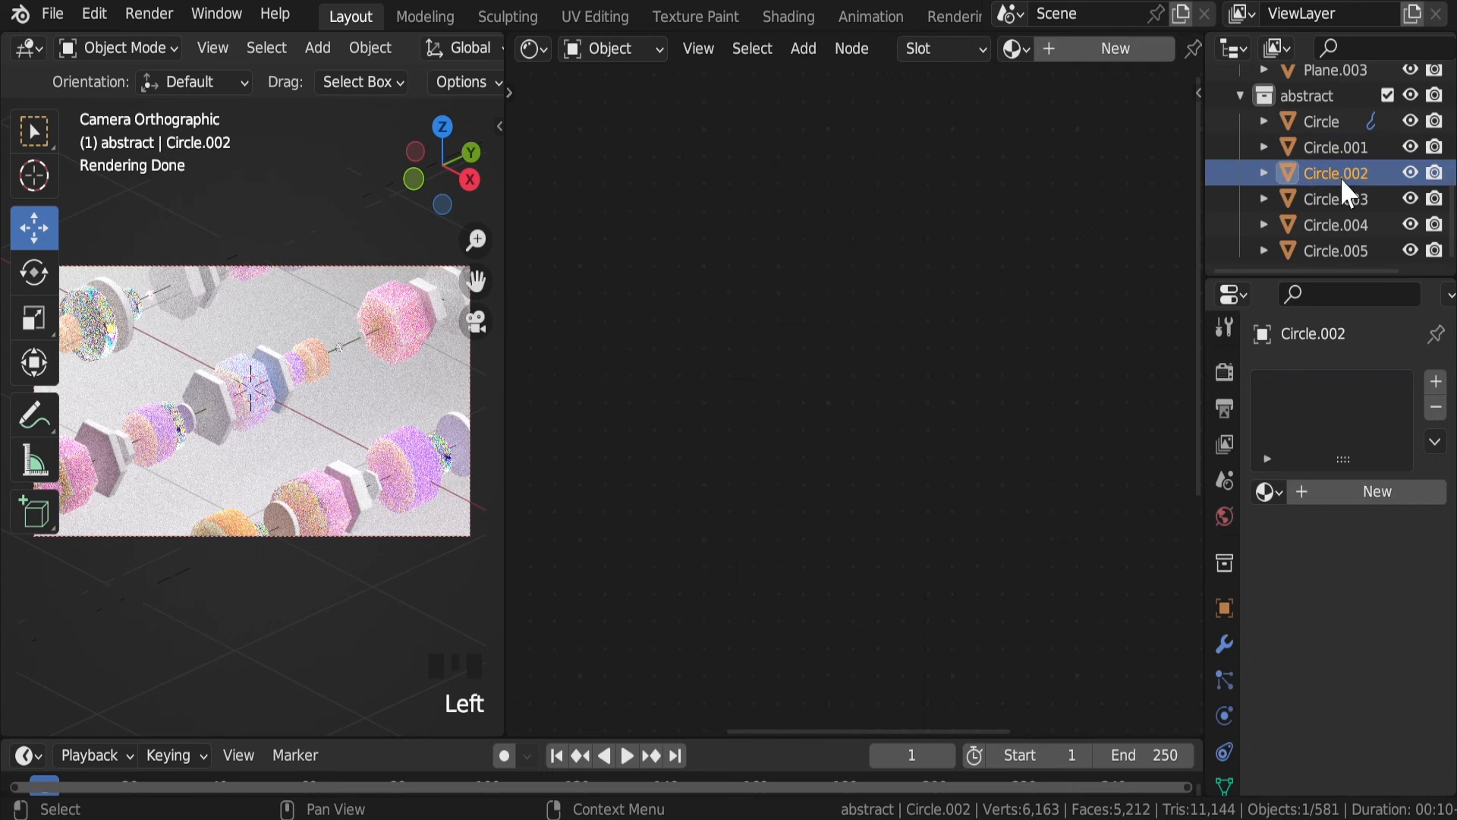
pyautogui.click(1114, 52)
pyautogui.moveTo(1007, 407); pyautogui.dragTo(725, 164, button='middle')
pyautogui.scroll(-2, 730, 182)
pyautogui.moveTo(750, 243); pyautogui.dragTo(781, 179, button='middle')
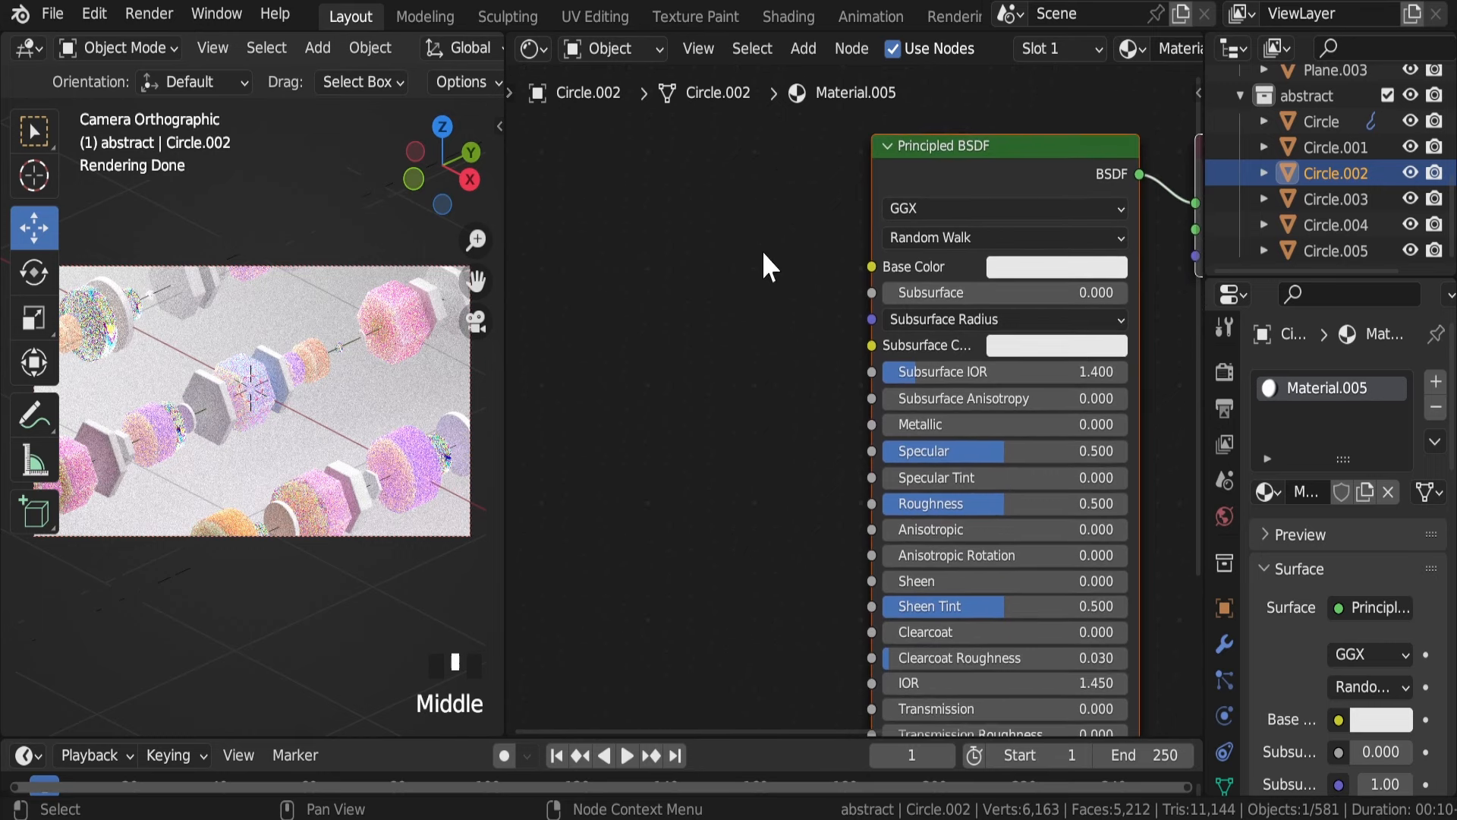
pyautogui.click(1007, 166)
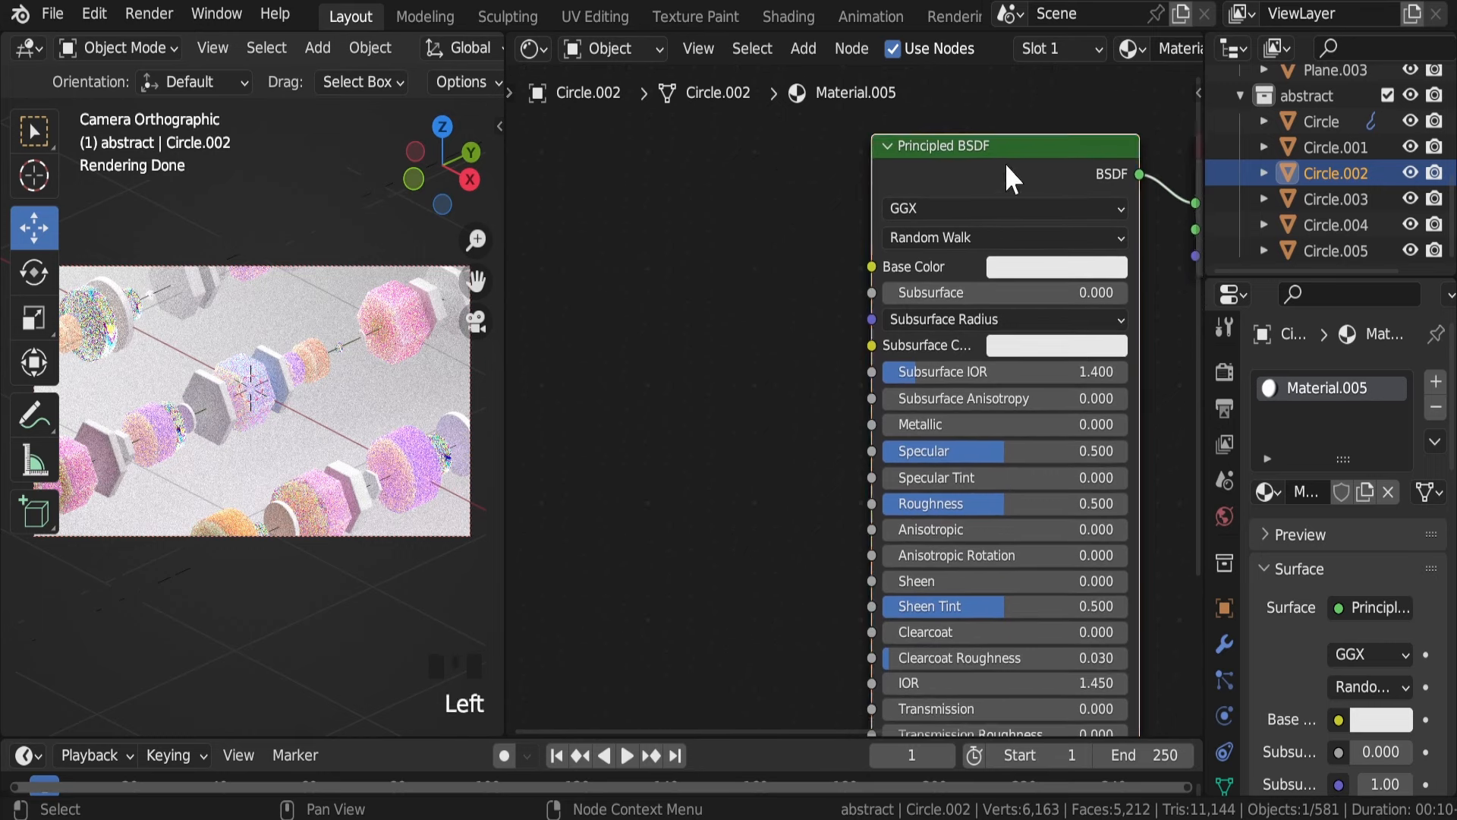
pyautogui.press('Delete')
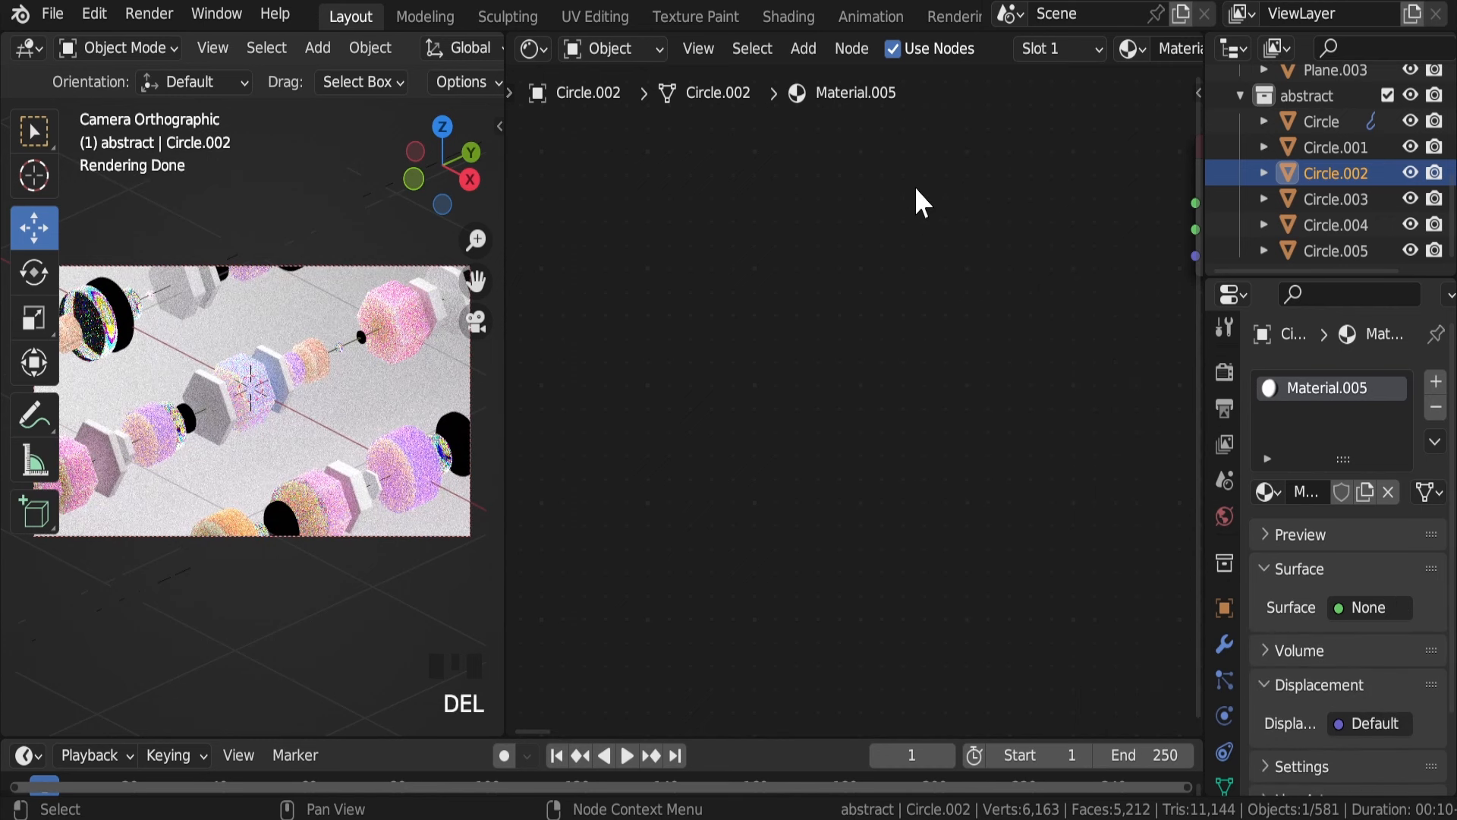
# Add a Glass BSDF node to the Circle.002 material, below and left of the Material Output
pyautogui.hotkey('shift', 'a')
pyautogui.click(917, 185)
pyautogui.write('g')
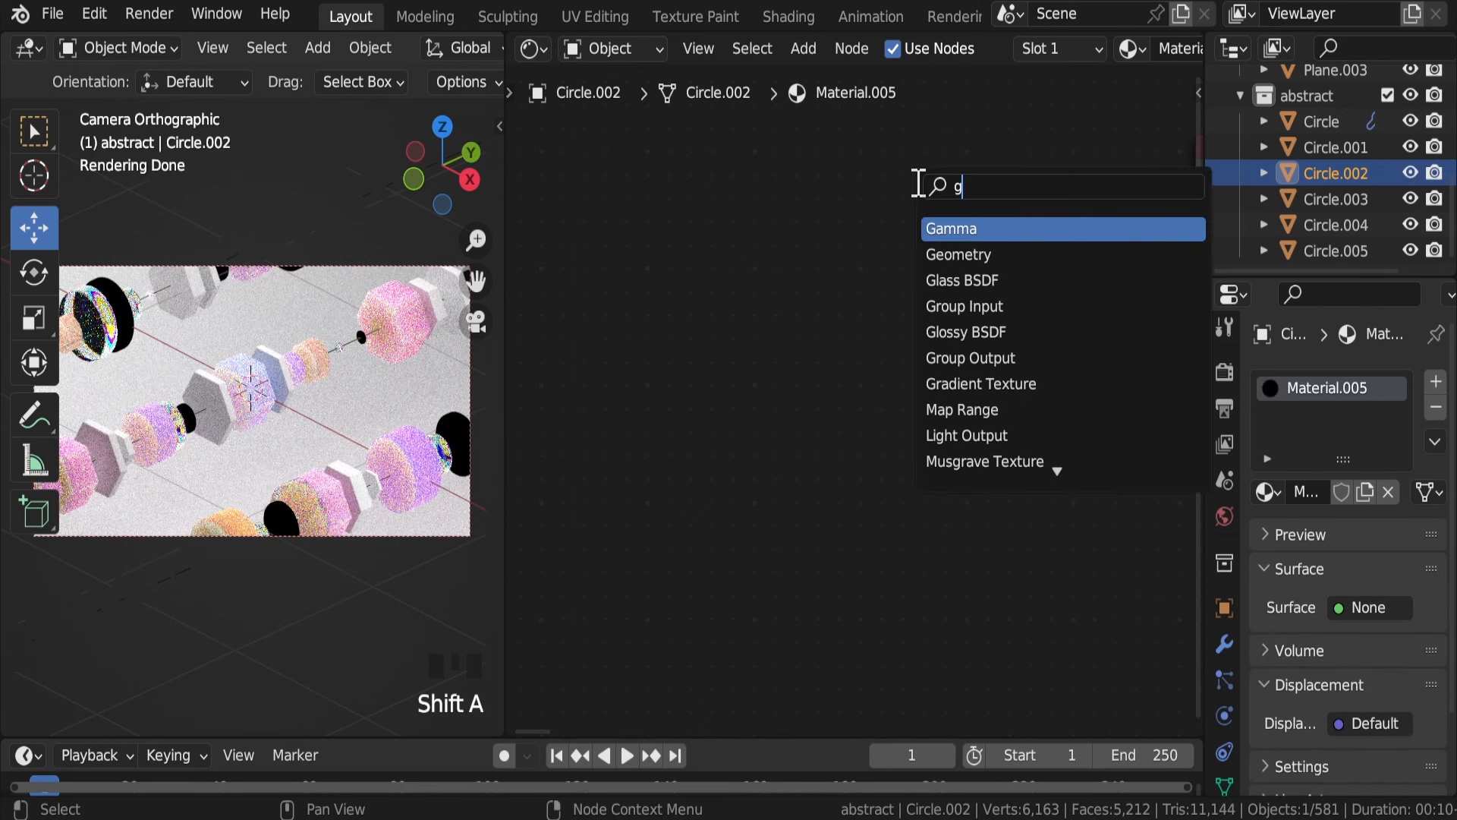
pyautogui.write('l')
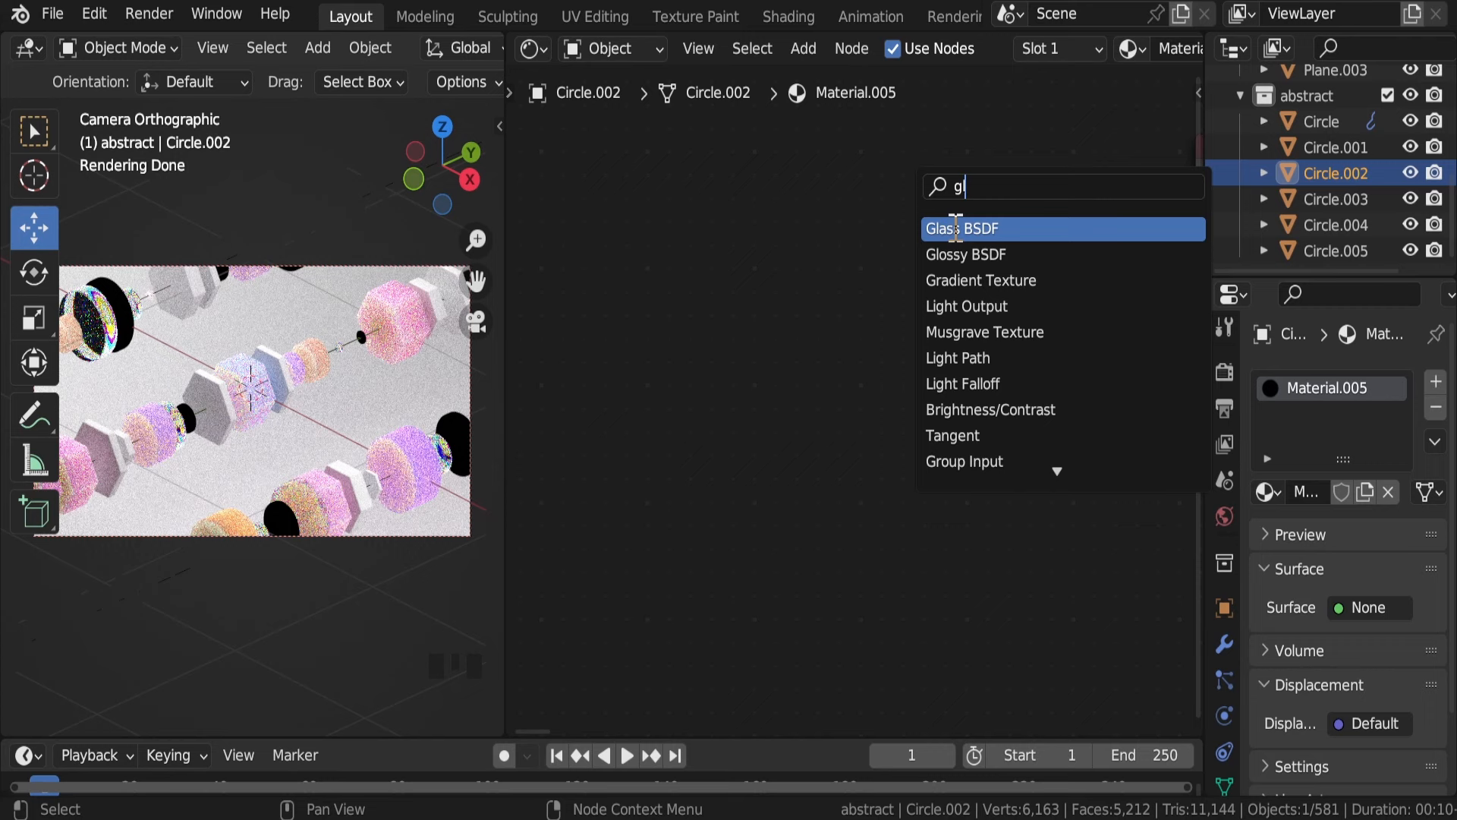
pyautogui.click(955, 227)
pyautogui.click(907, 406)
# Add a Mix Shader feeding the Material Output's Surface, with the Glass BSDF connected to its second Shader input
pyautogui.moveTo(1070, 375); pyautogui.dragTo(979, 374, button='middle')
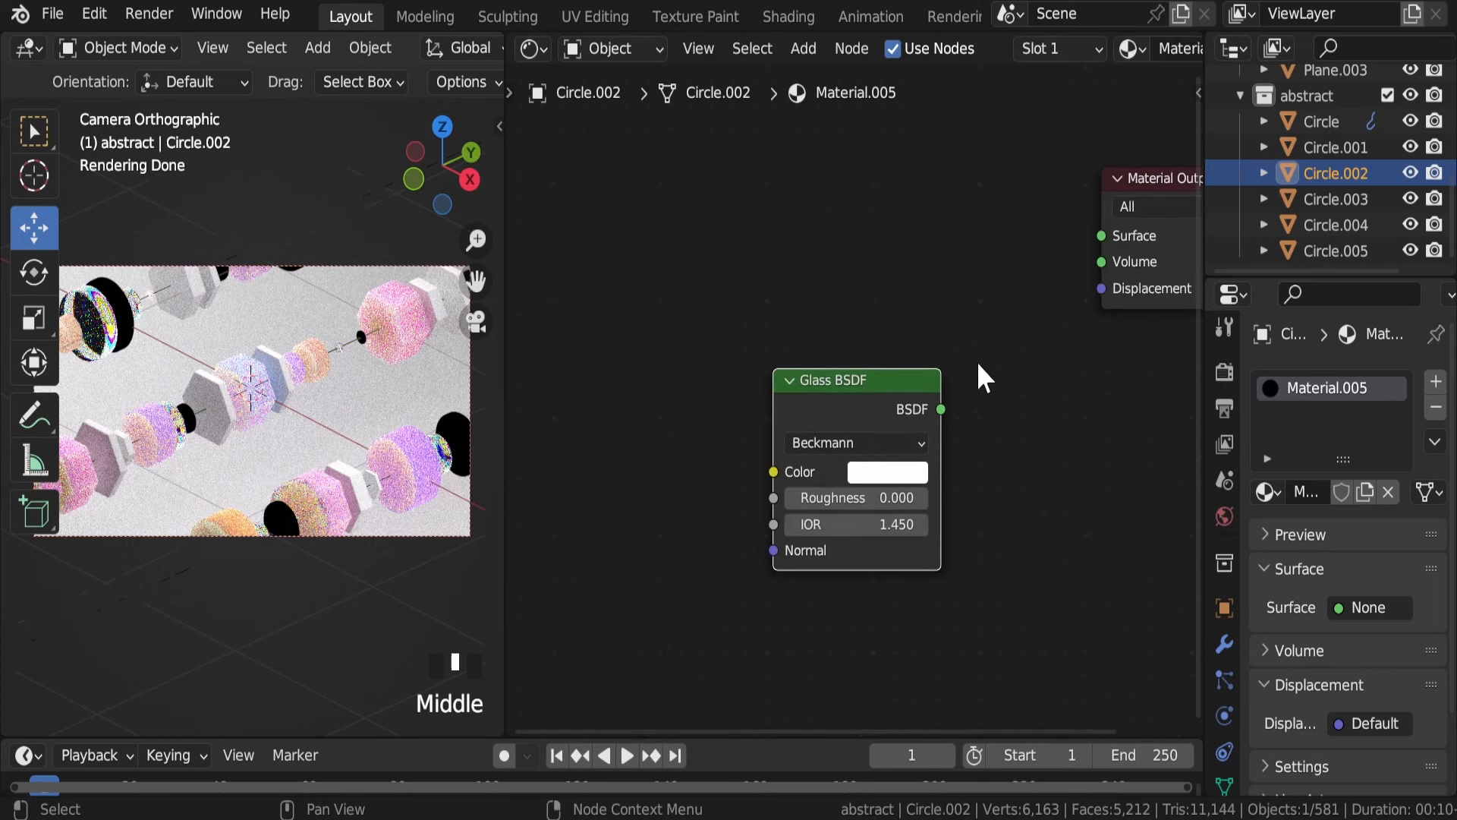
pyautogui.hotkey('shift', 'a')
pyautogui.click(826, 188)
pyautogui.write('mi')
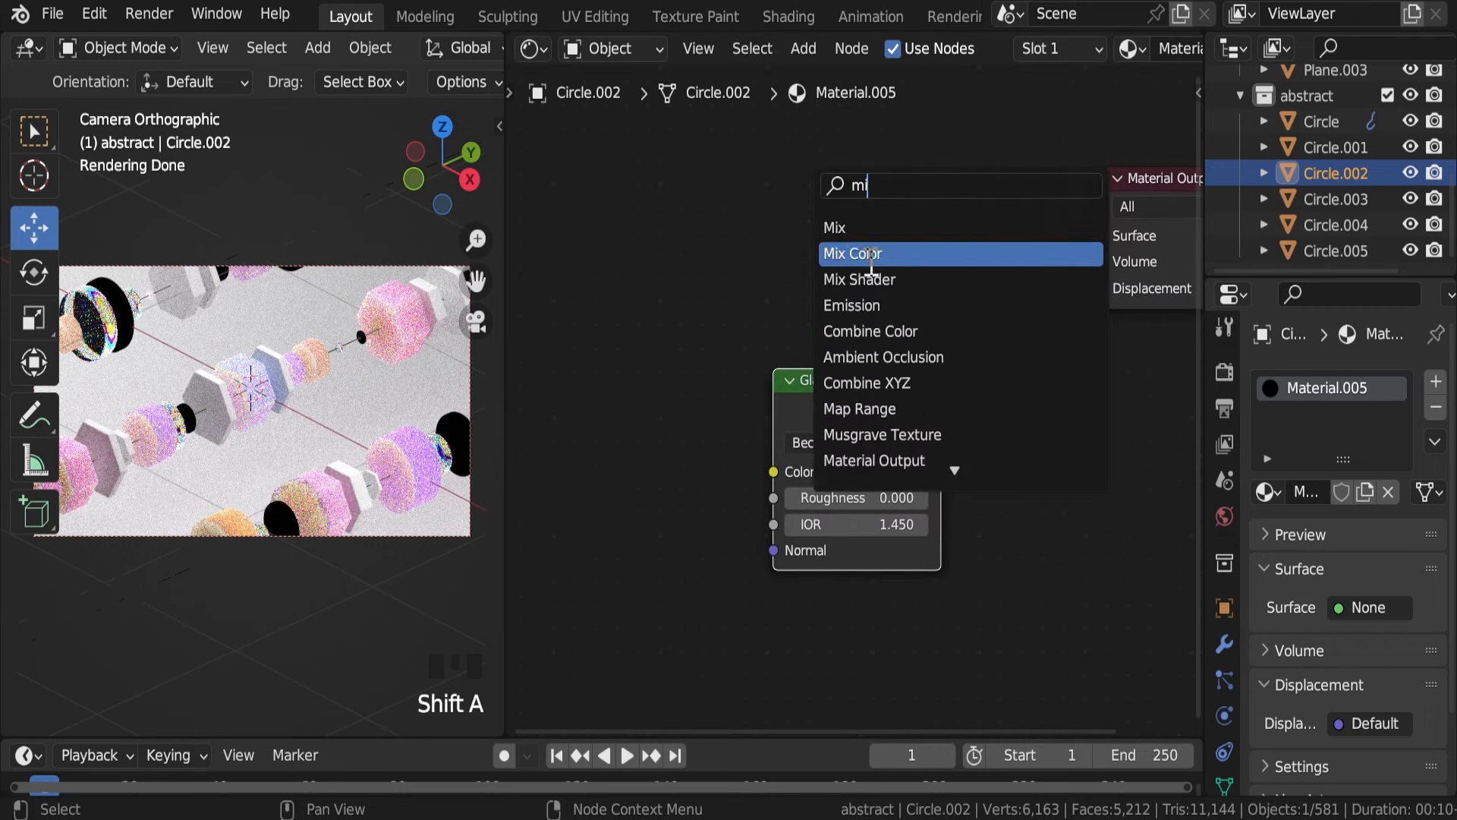
pyautogui.click(871, 279)
pyautogui.click(854, 283)
pyautogui.moveTo(959, 195); pyautogui.dragTo(976, 211)
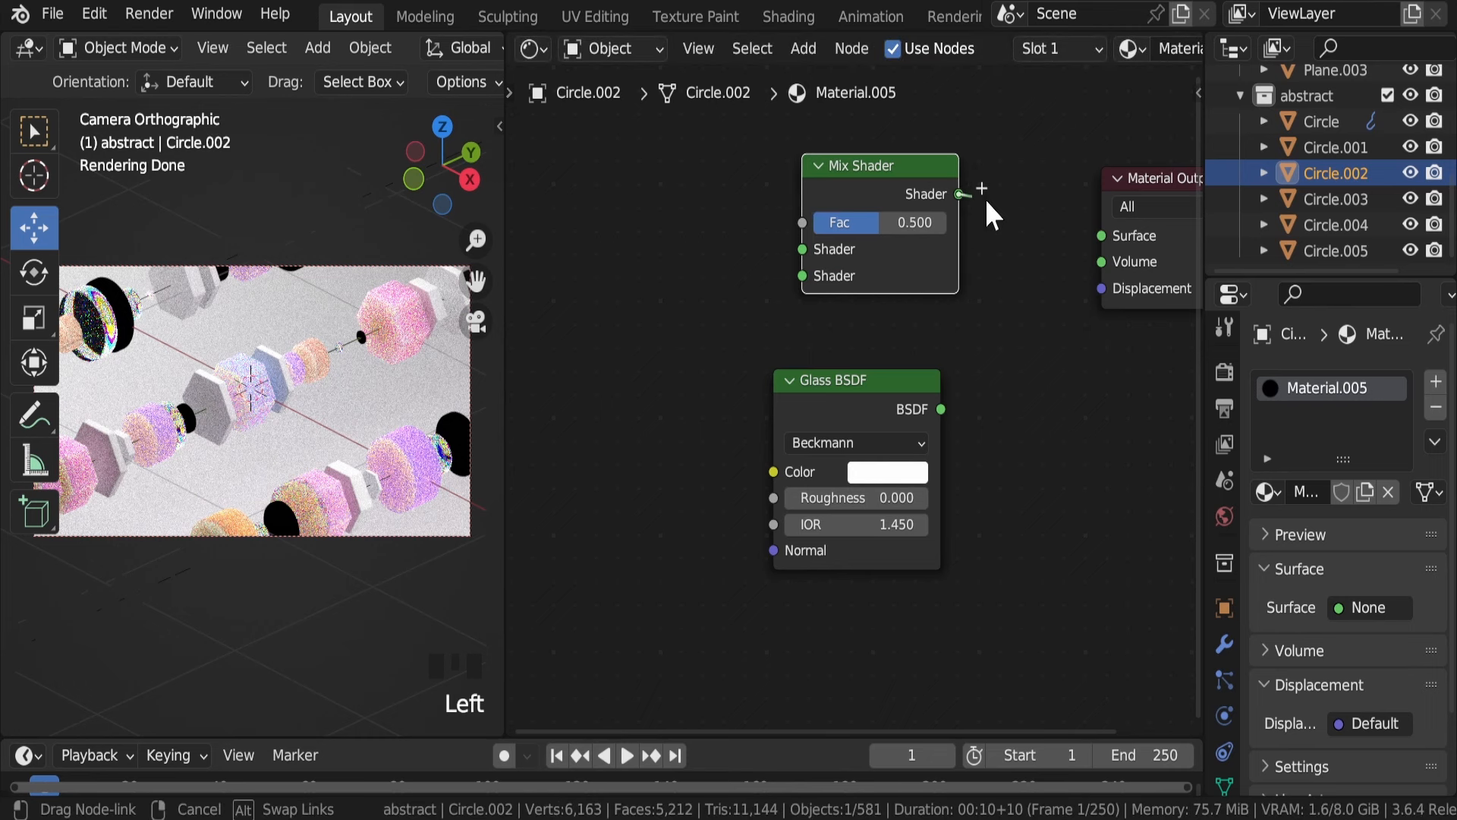
pyautogui.moveTo(1123, 247); pyautogui.dragTo(1116, 236)
pyautogui.moveTo(841, 377); pyautogui.dragTo(805, 275)
# Add an Add Shader node and connect it to the Mix Shader's first Shader input
pyautogui.hotkey('shift', 'a')
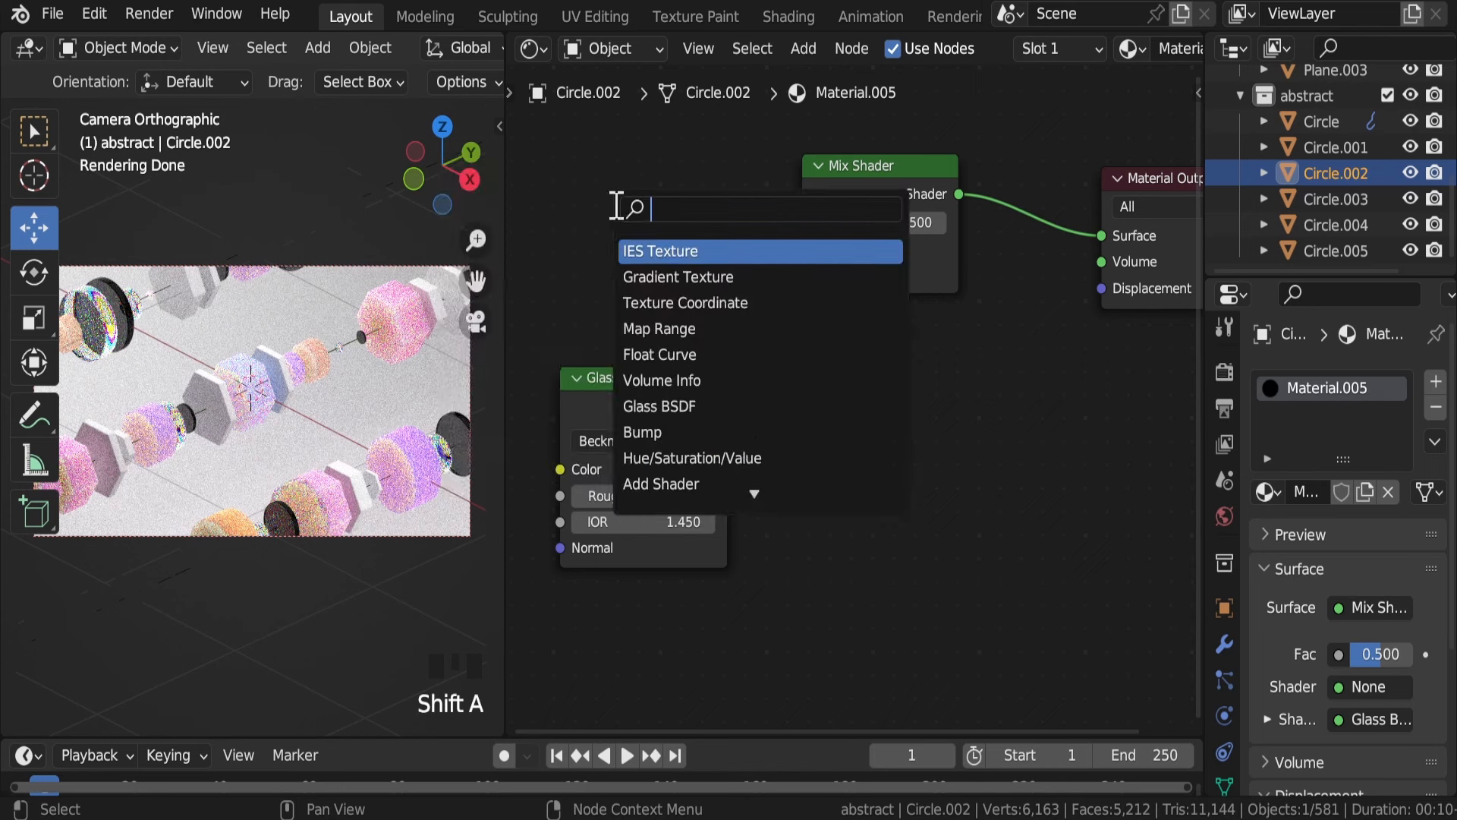
pyautogui.write('add')
pyautogui.press('Return')
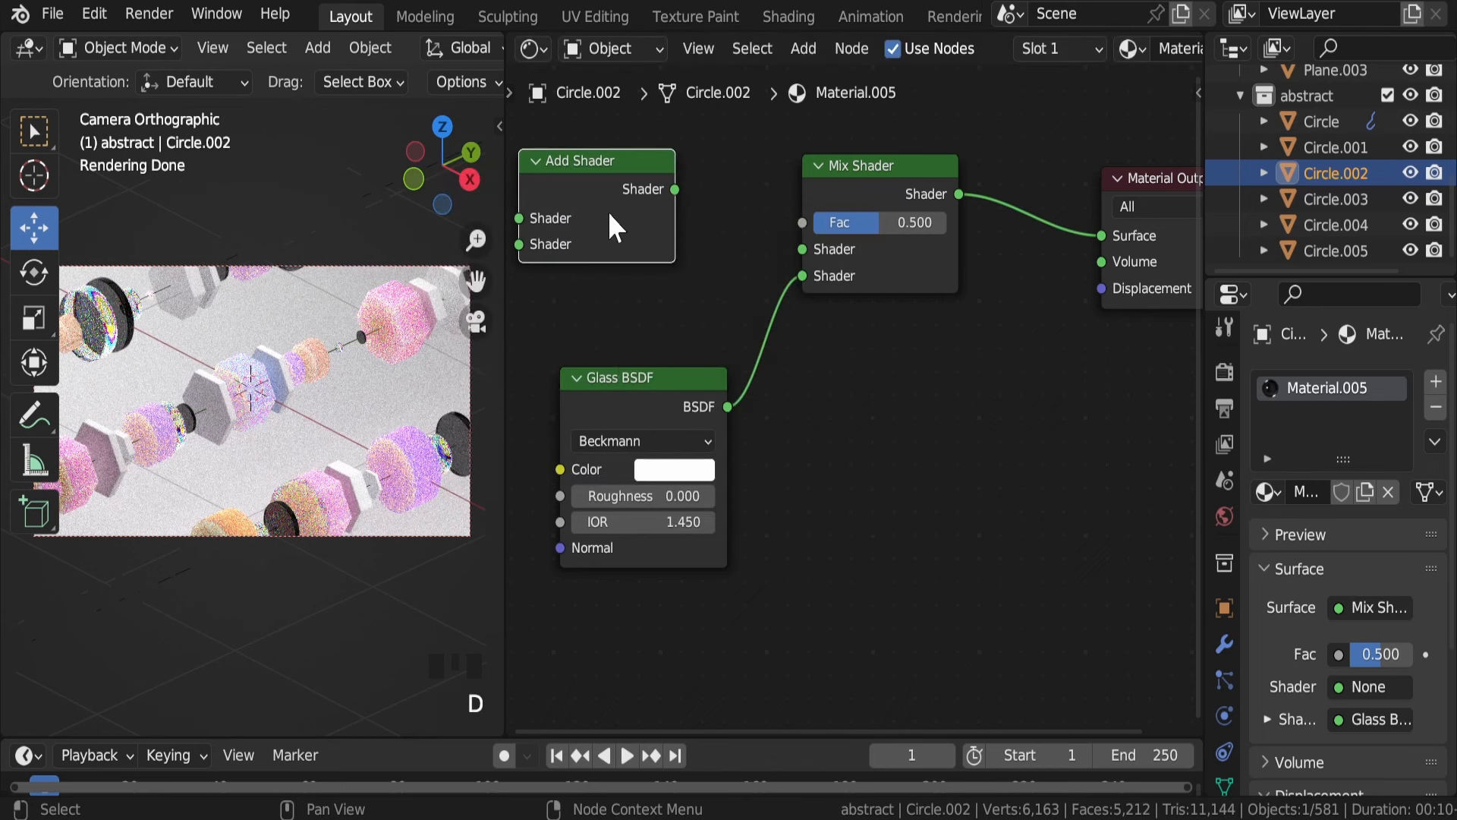
pyautogui.moveTo(674, 188); pyautogui.dragTo(804, 248)
# Duplicate the Add Shader and connect the copy to the original Add Shader's second Shader input
pyautogui.moveTo(622, 243); pyautogui.dragTo(1081, 254, button='middle')
pyautogui.click(1045, 227)
pyautogui.hotkey('shift', 'd')
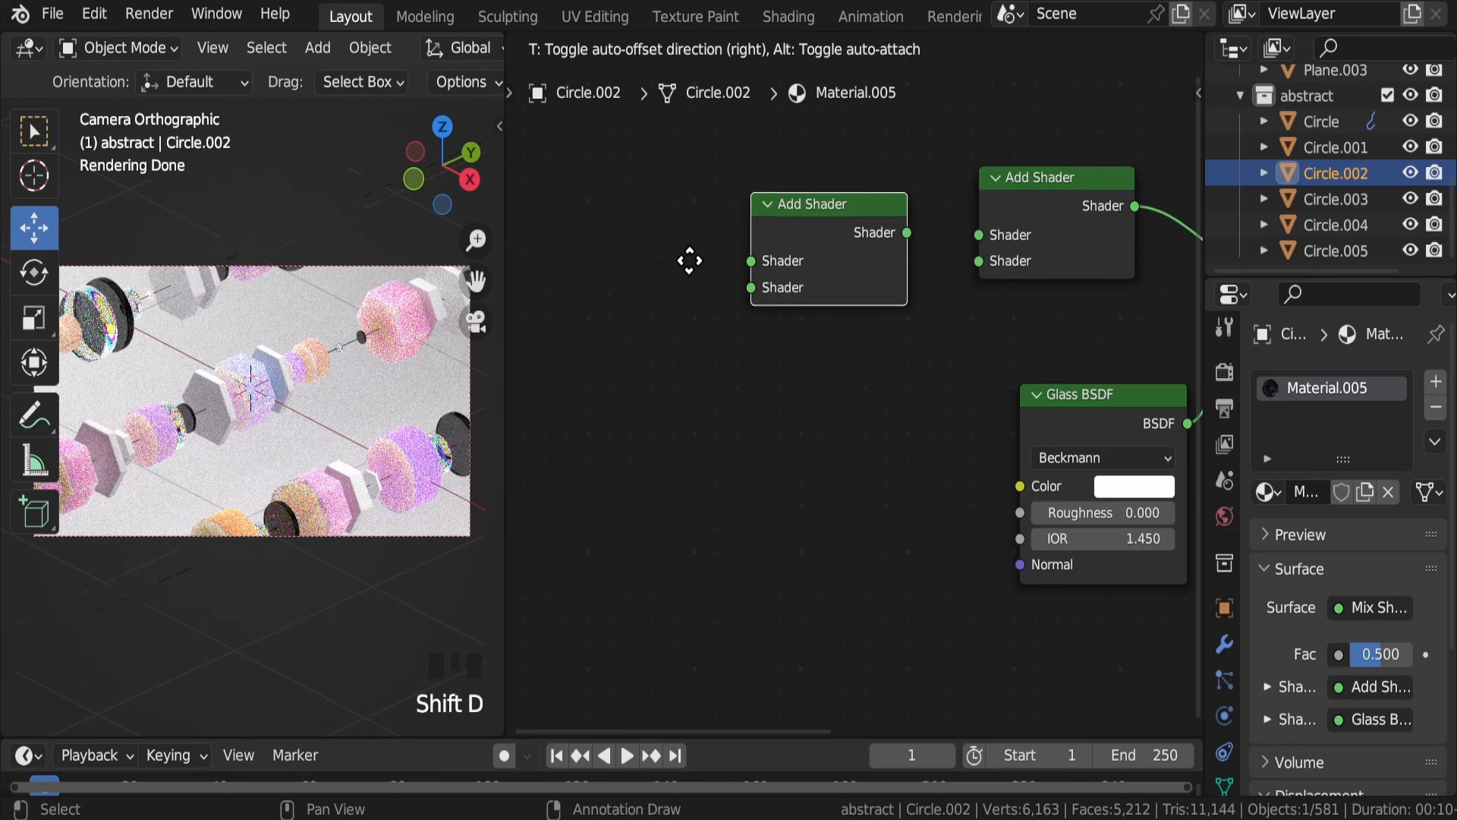
pyautogui.click(691, 320)
pyautogui.moveTo(864, 307); pyautogui.dragTo(979, 261)
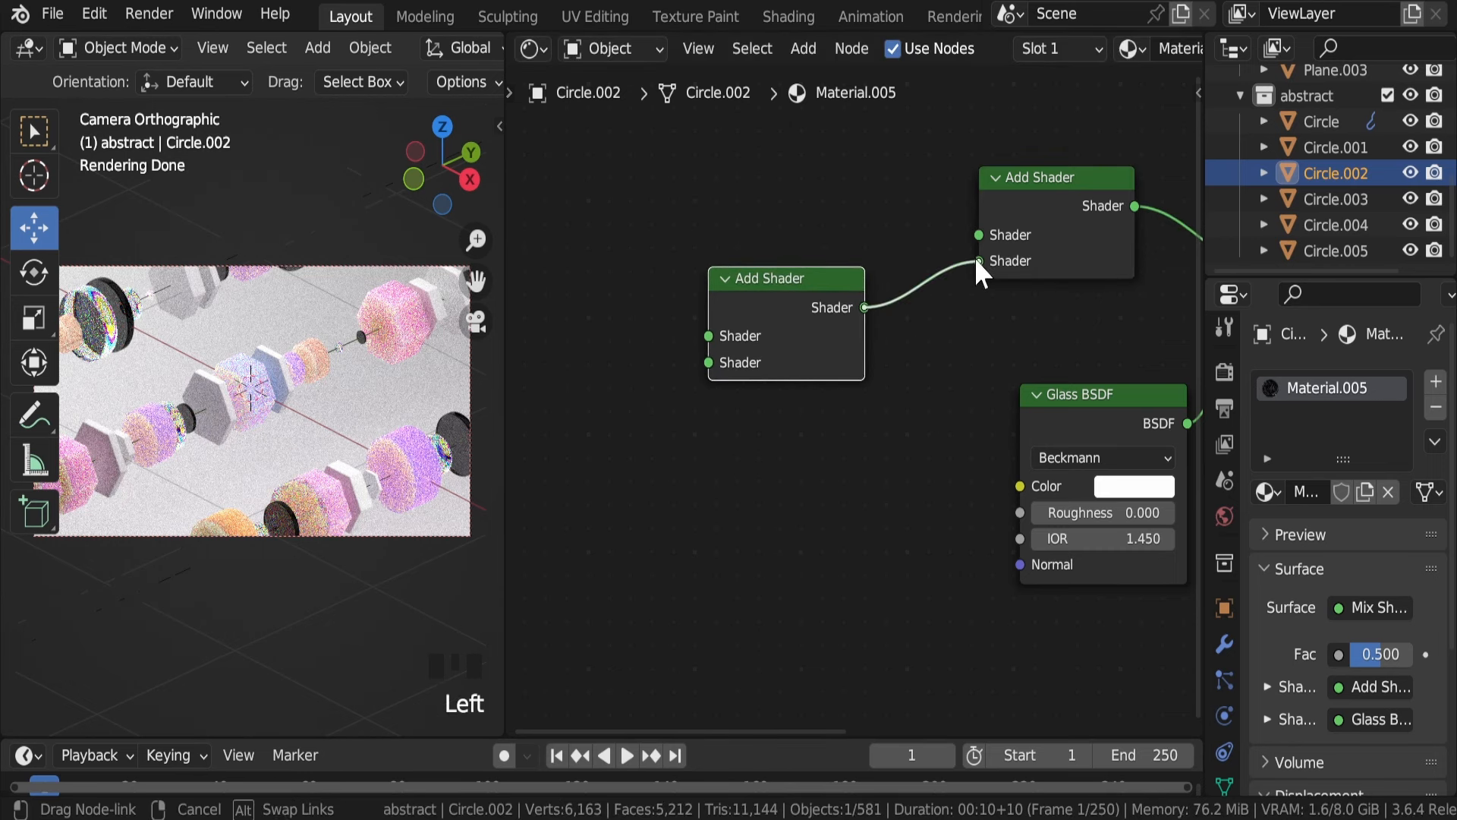
# Duplicate the Glass BSDF above the copied Add Shader and connect it to the original Add Shader's first Shader input
pyautogui.click(1116, 419)
pyautogui.hotkey('shift', 'd')
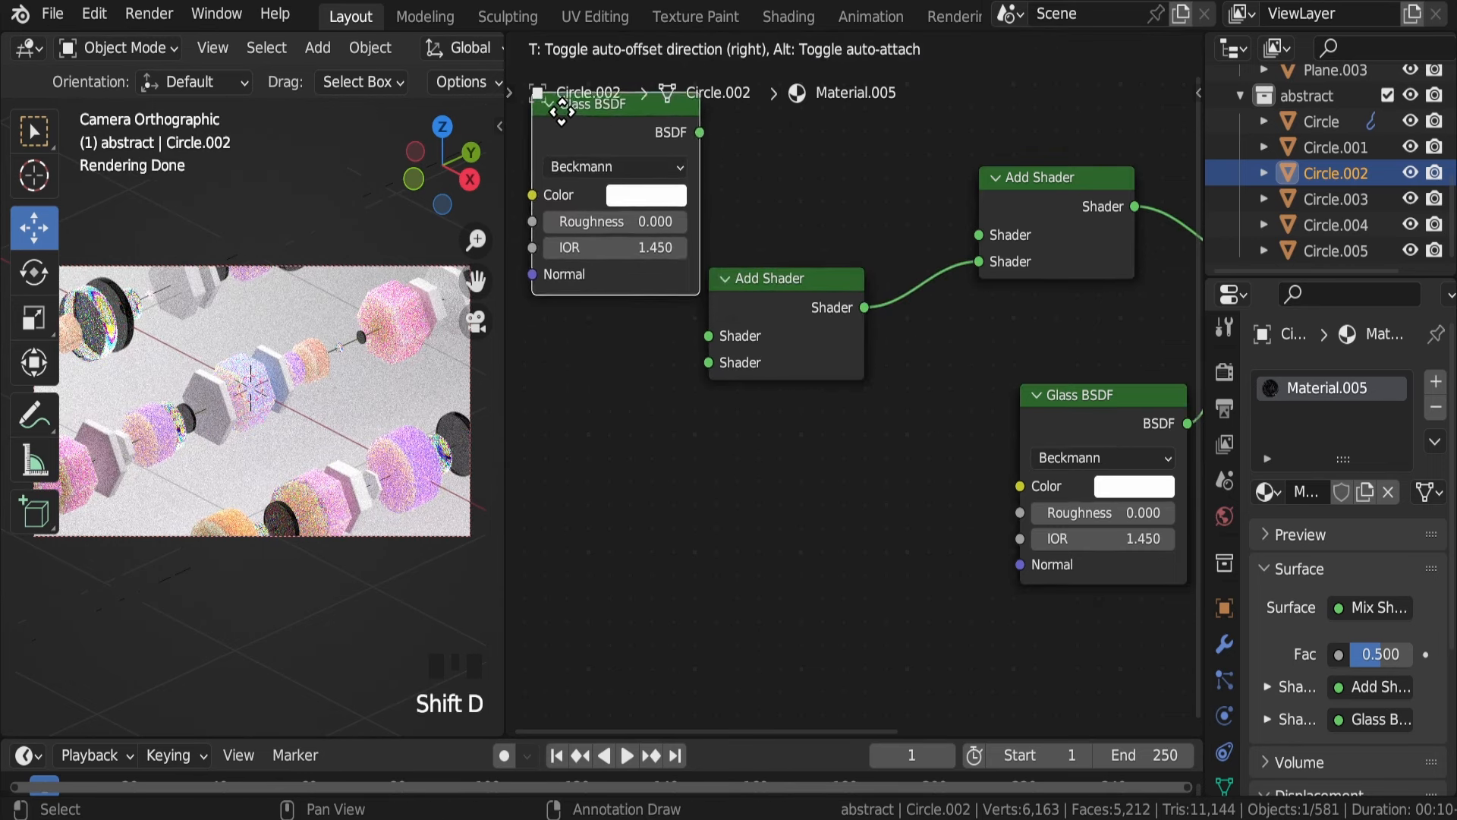
pyautogui.click(608, 125)
pyautogui.moveTo(696, 131); pyautogui.dragTo(979, 254)
# Make two more copies of the upper Glass BSDF, stacked one above the other beneath it
pyautogui.moveTo(800, 329); pyautogui.dragTo(1024, 308, button='middle')
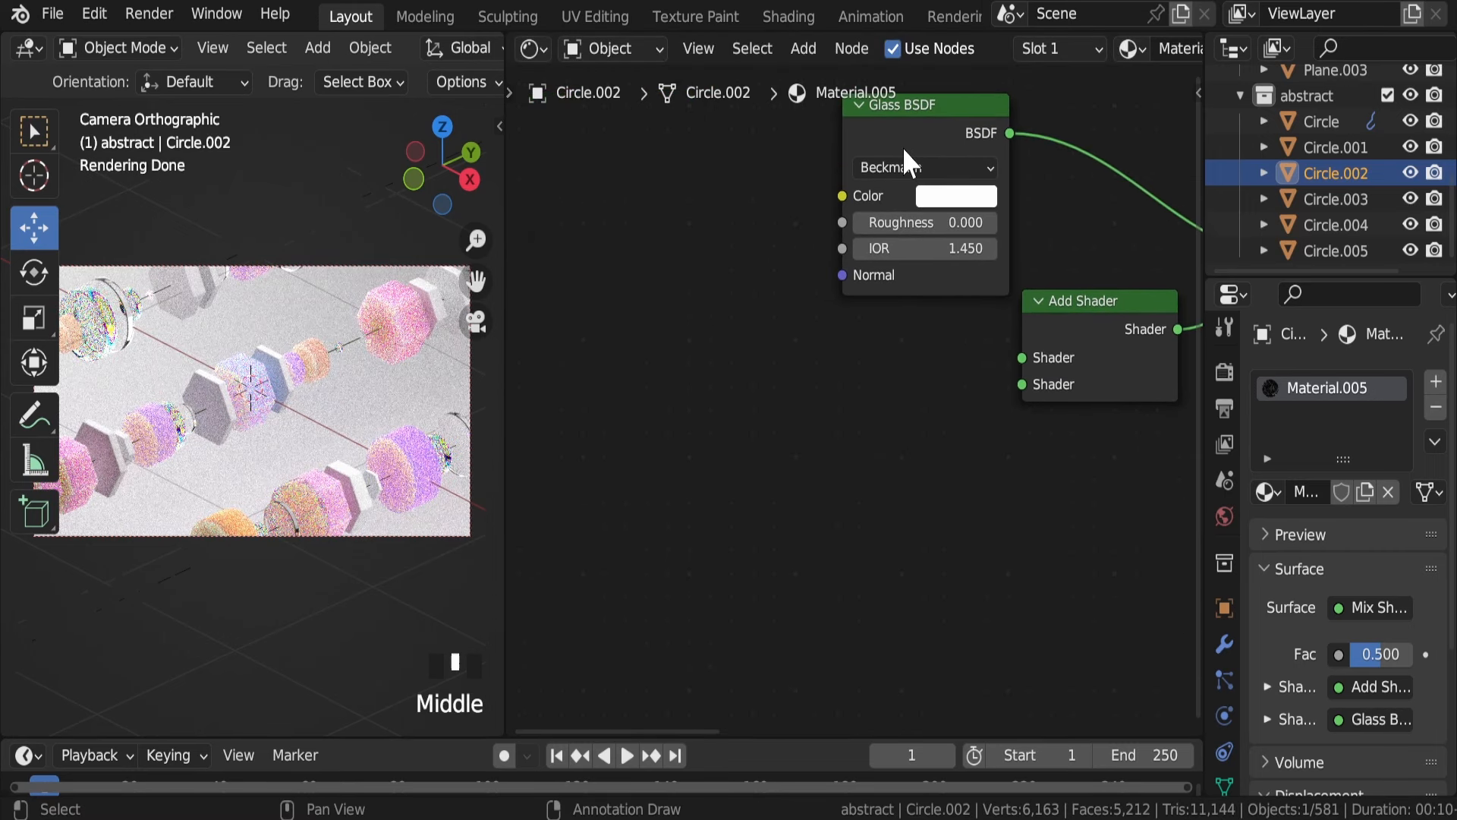
pyautogui.hotkey('shift', 'd')
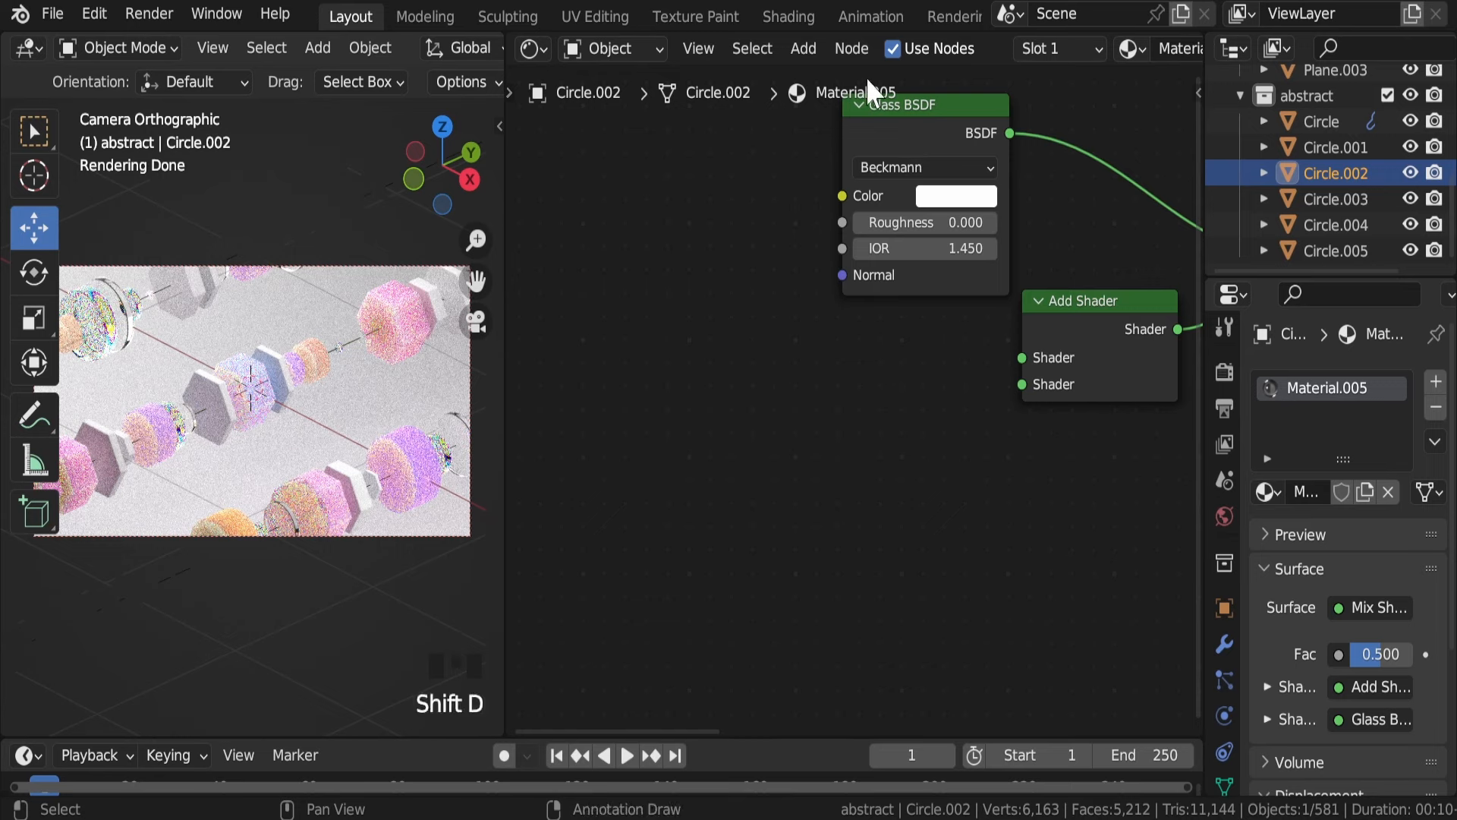
pyautogui.click(885, 119)
pyautogui.hotkey('shift', 'd')
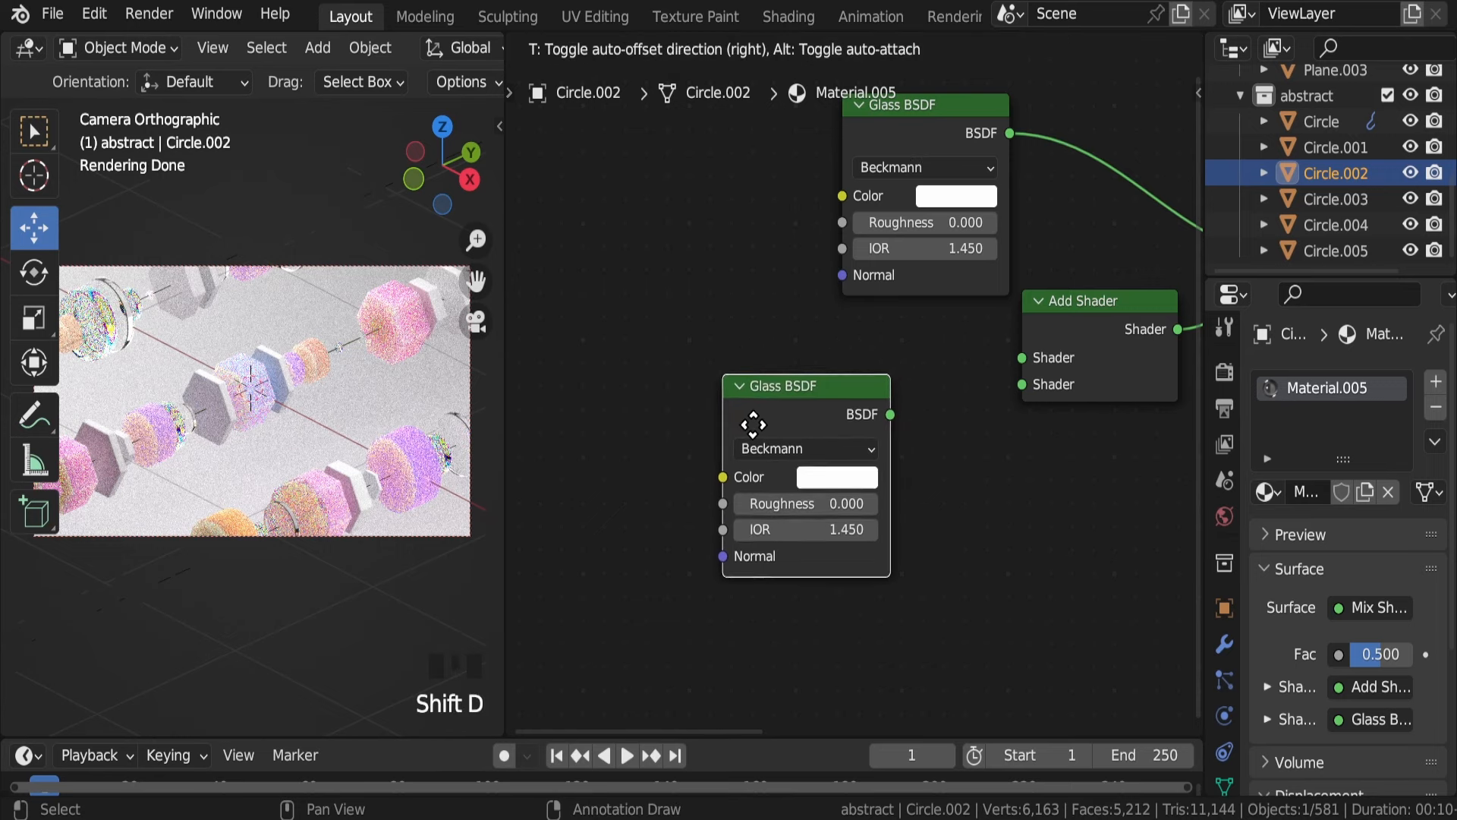
pyautogui.click(754, 430)
pyautogui.hotkey('shift', 'd')
pyautogui.click(845, 643)
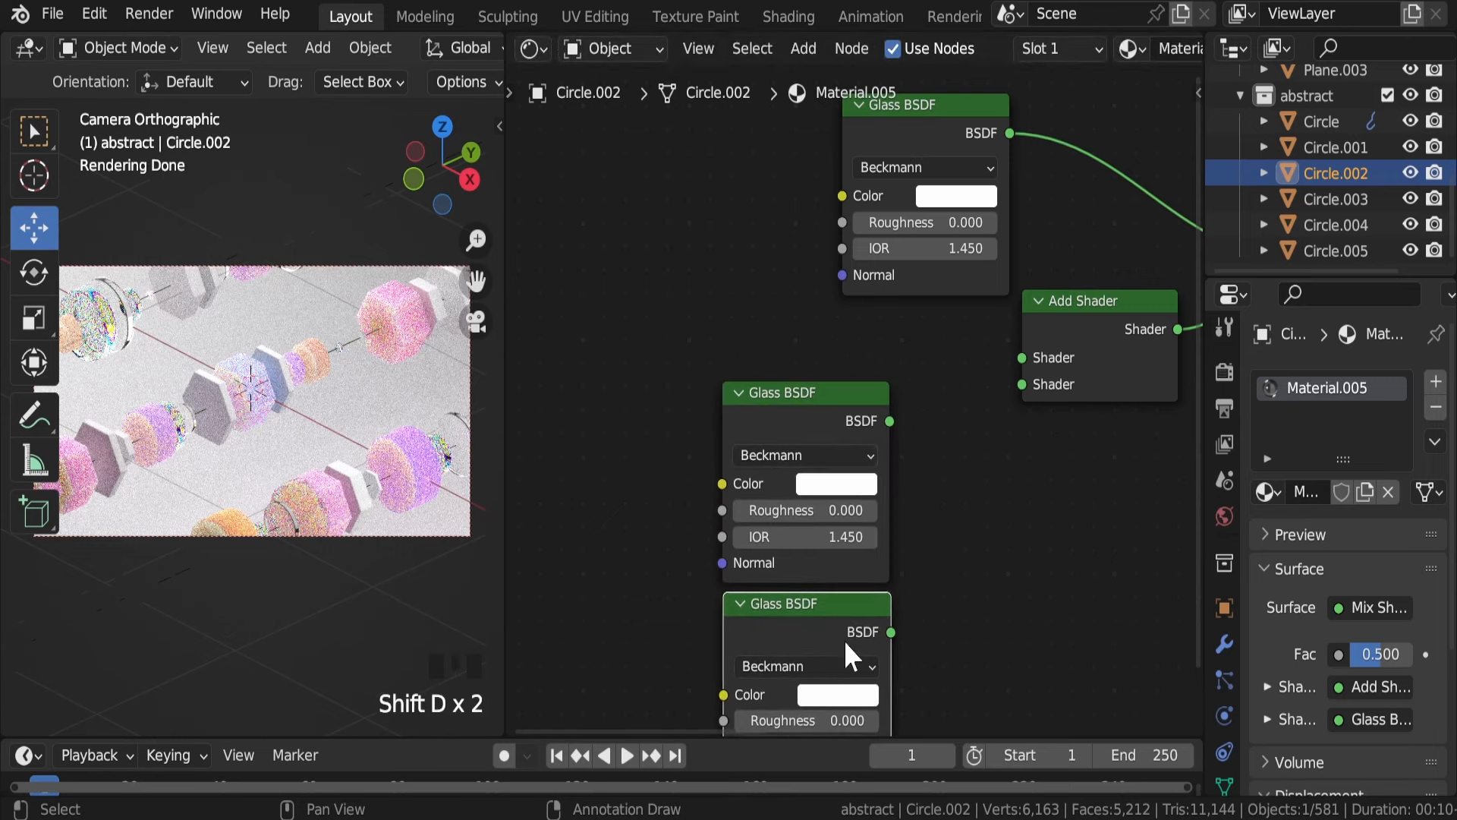
# Connect the two new Glass BSDF copies to the duplicated Add Shader's first and second Shader inputs, and save the file
pyautogui.moveTo(889, 421); pyautogui.dragTo(1023, 358)
pyautogui.moveTo(914, 585); pyautogui.dragTo(821, 439, button='middle')
pyautogui.moveTo(799, 487); pyautogui.dragTo(946, 234)
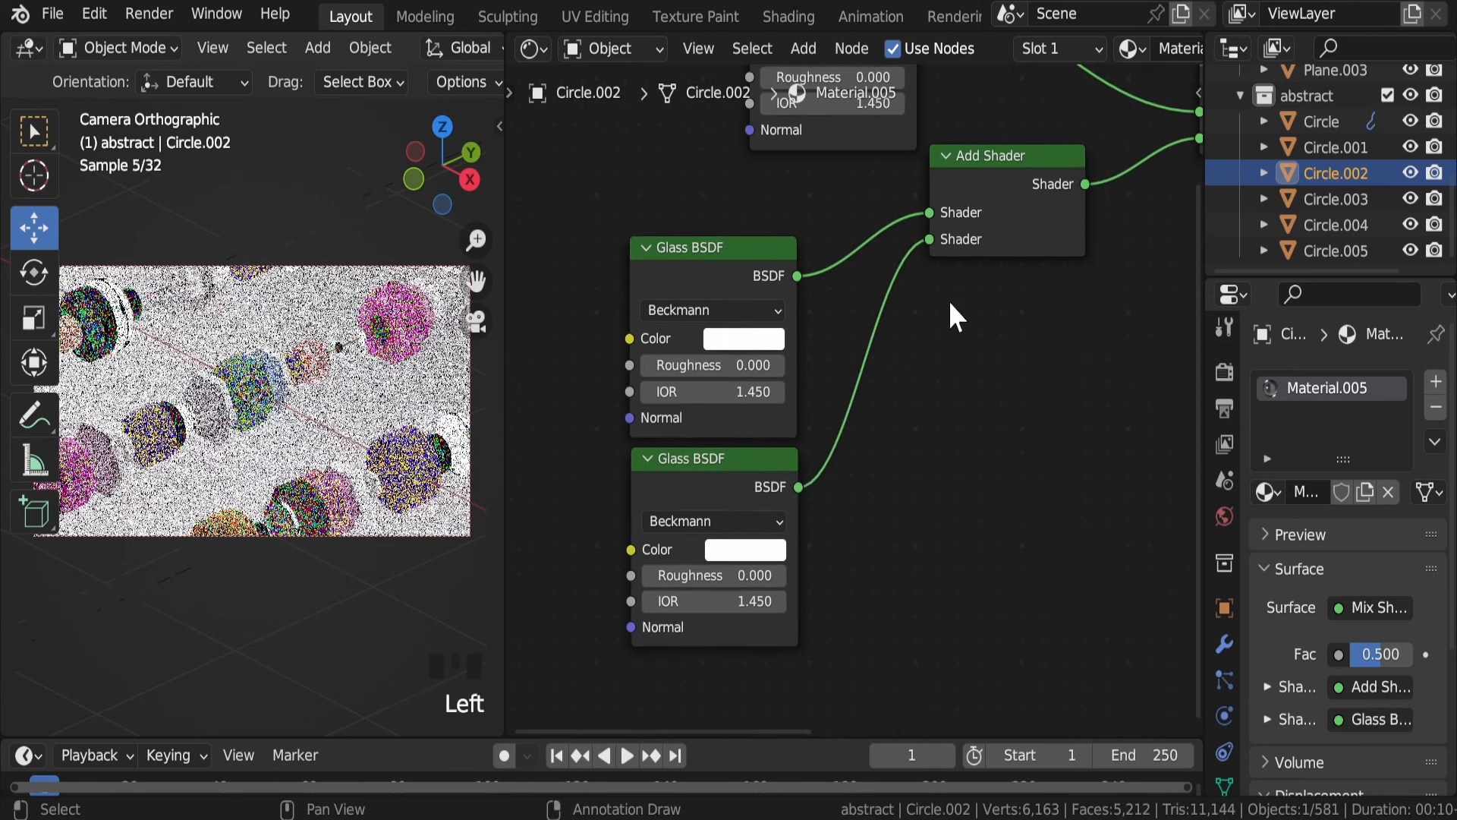
pyautogui.hotkey('ctrl', 's')
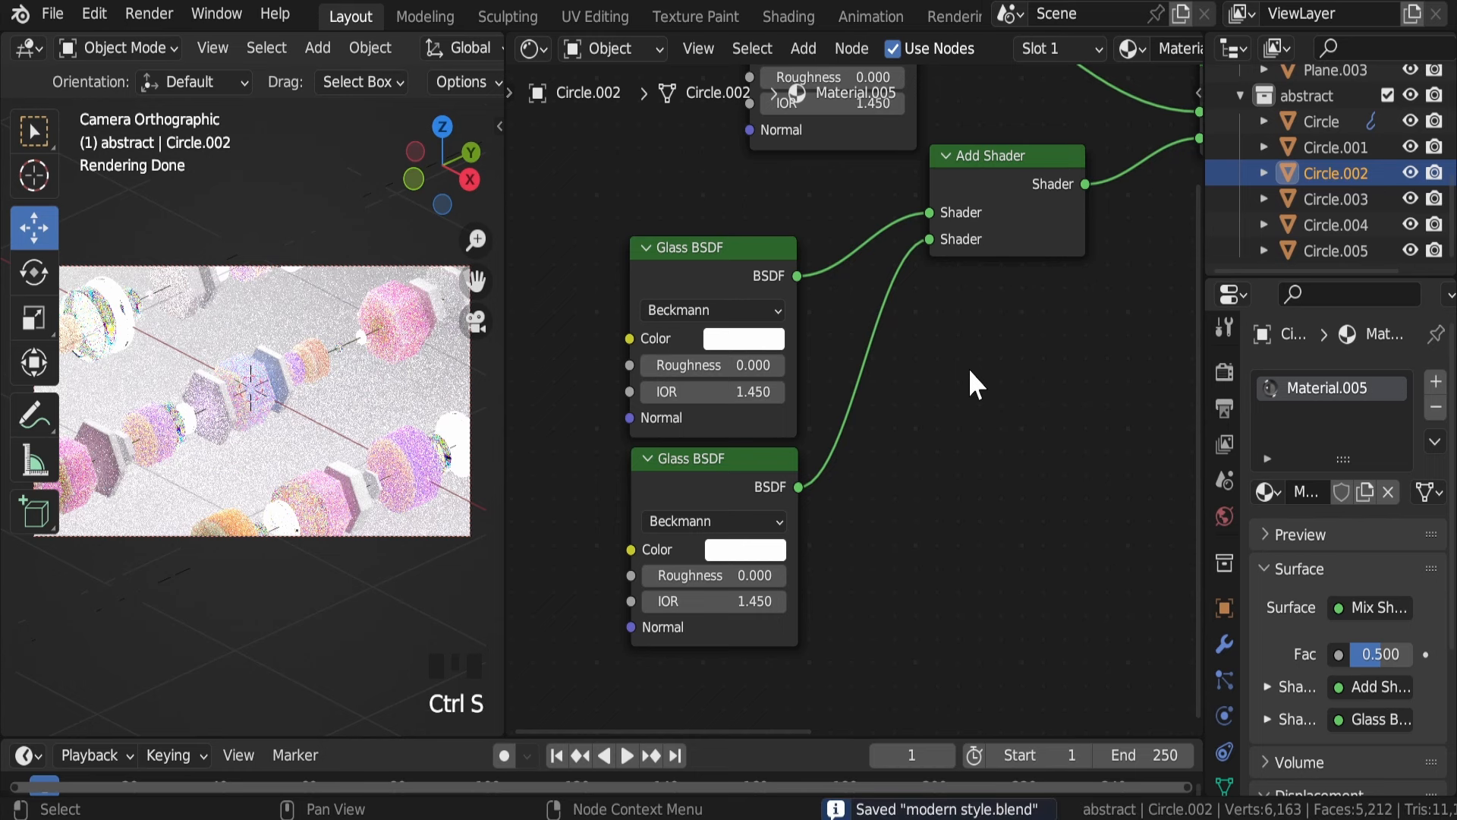
# Set the middle stacked Glass BSDF's colour to purple and the uppermost one's colour to green
pyautogui.click(762, 343)
pyautogui.click(762, 344)
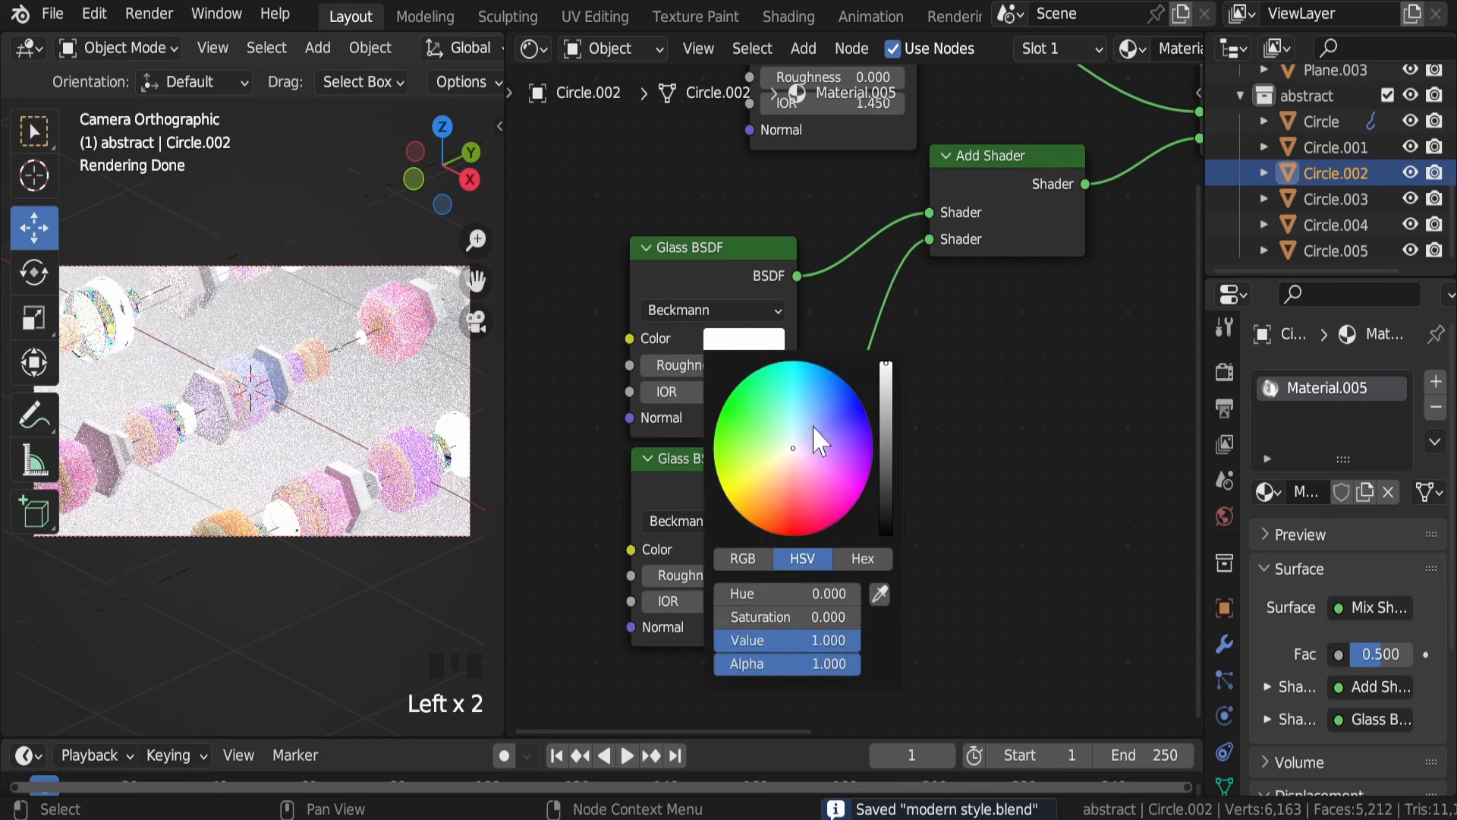
pyautogui.click(856, 457)
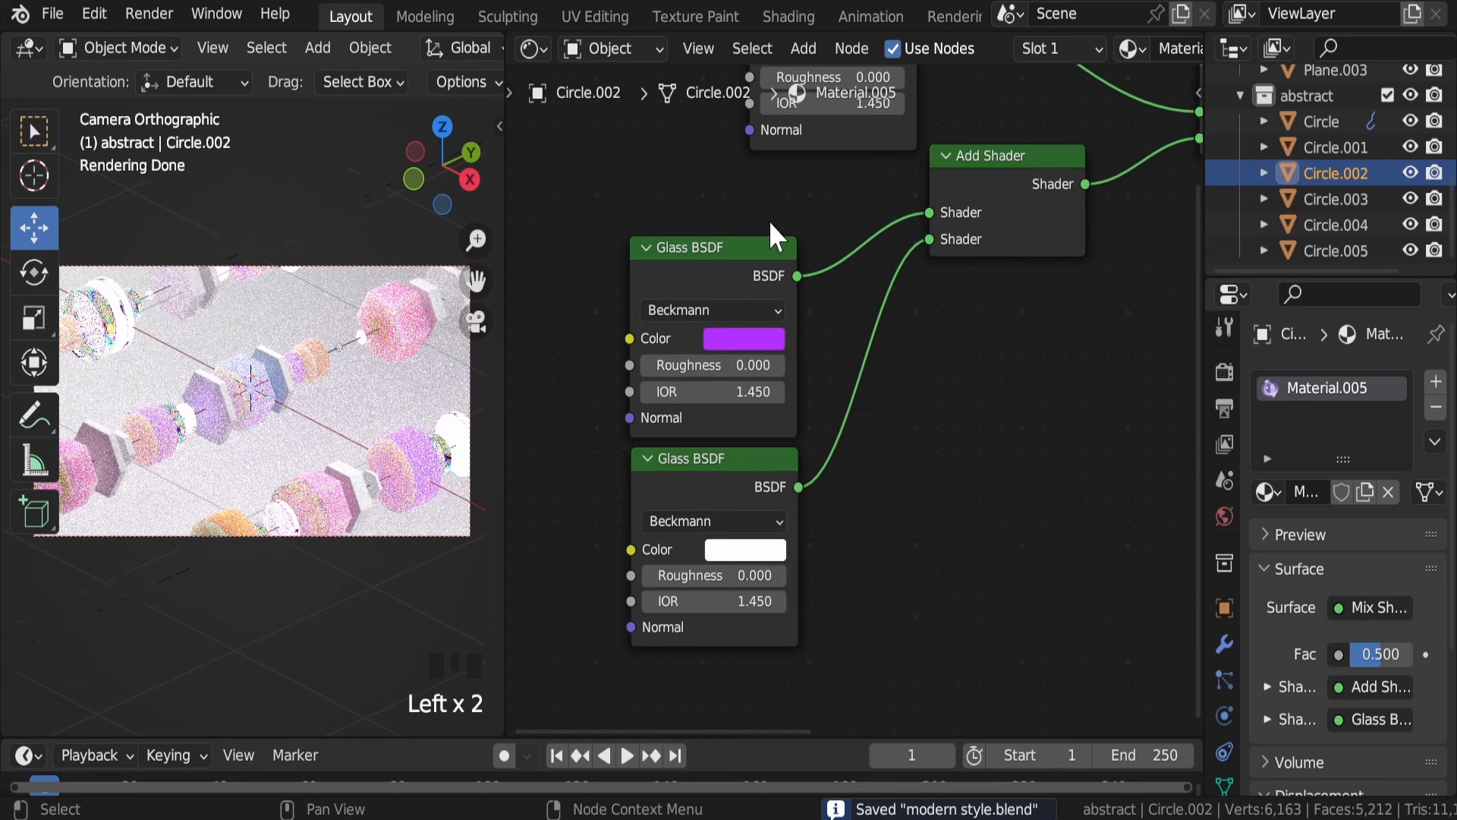
pyautogui.moveTo(765, 223); pyautogui.dragTo(781, 385, button='middle')
pyautogui.click(866, 268)
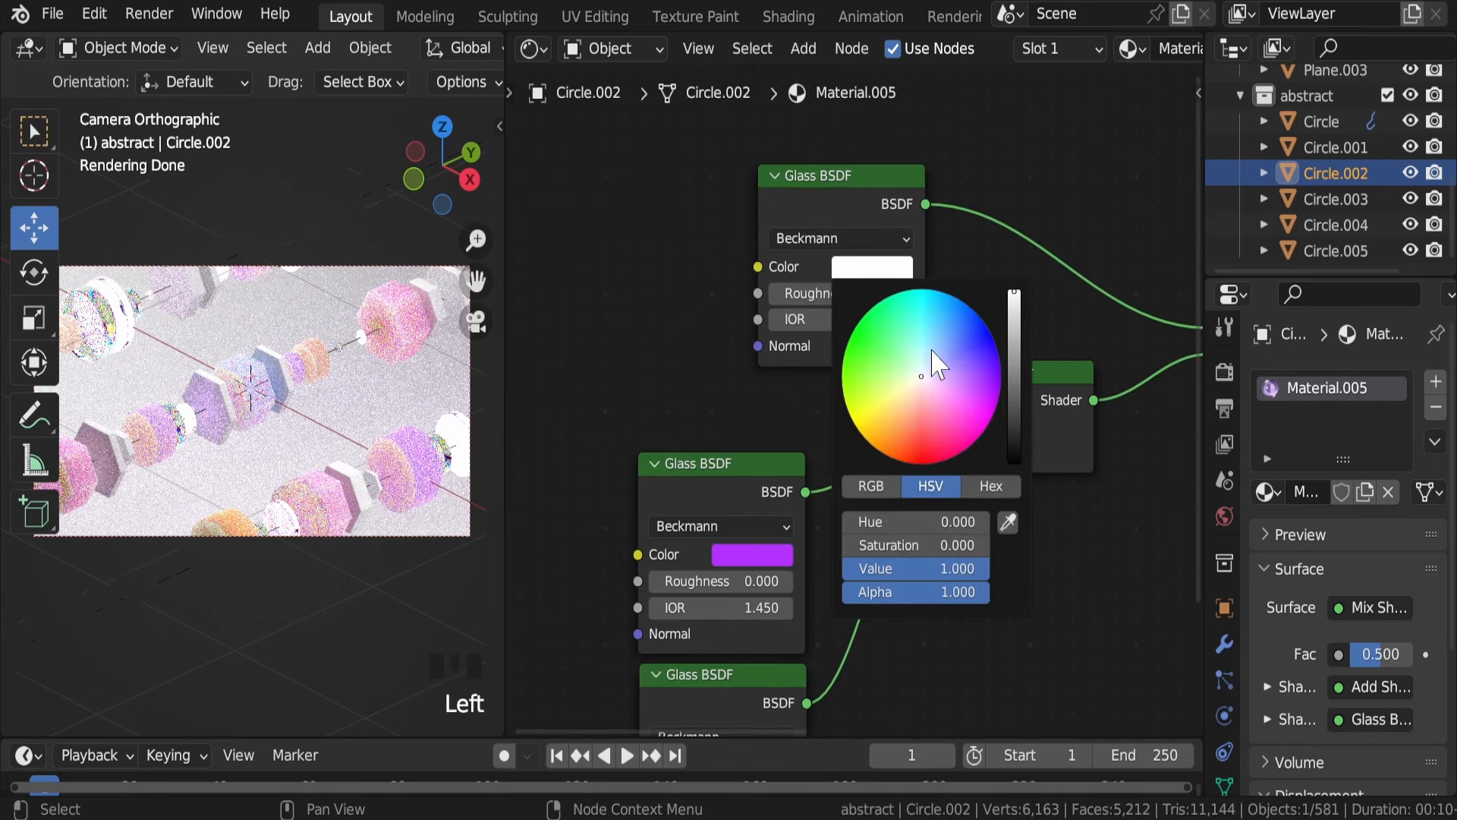
pyautogui.click(877, 331)
# Set the colour of the lowest stacked Glass BSDF in the Circle.002 material to red
pyautogui.moveTo(680, 479); pyautogui.dragTo(734, 242, button='middle')
pyautogui.click(814, 529)
pyautogui.click(855, 363)
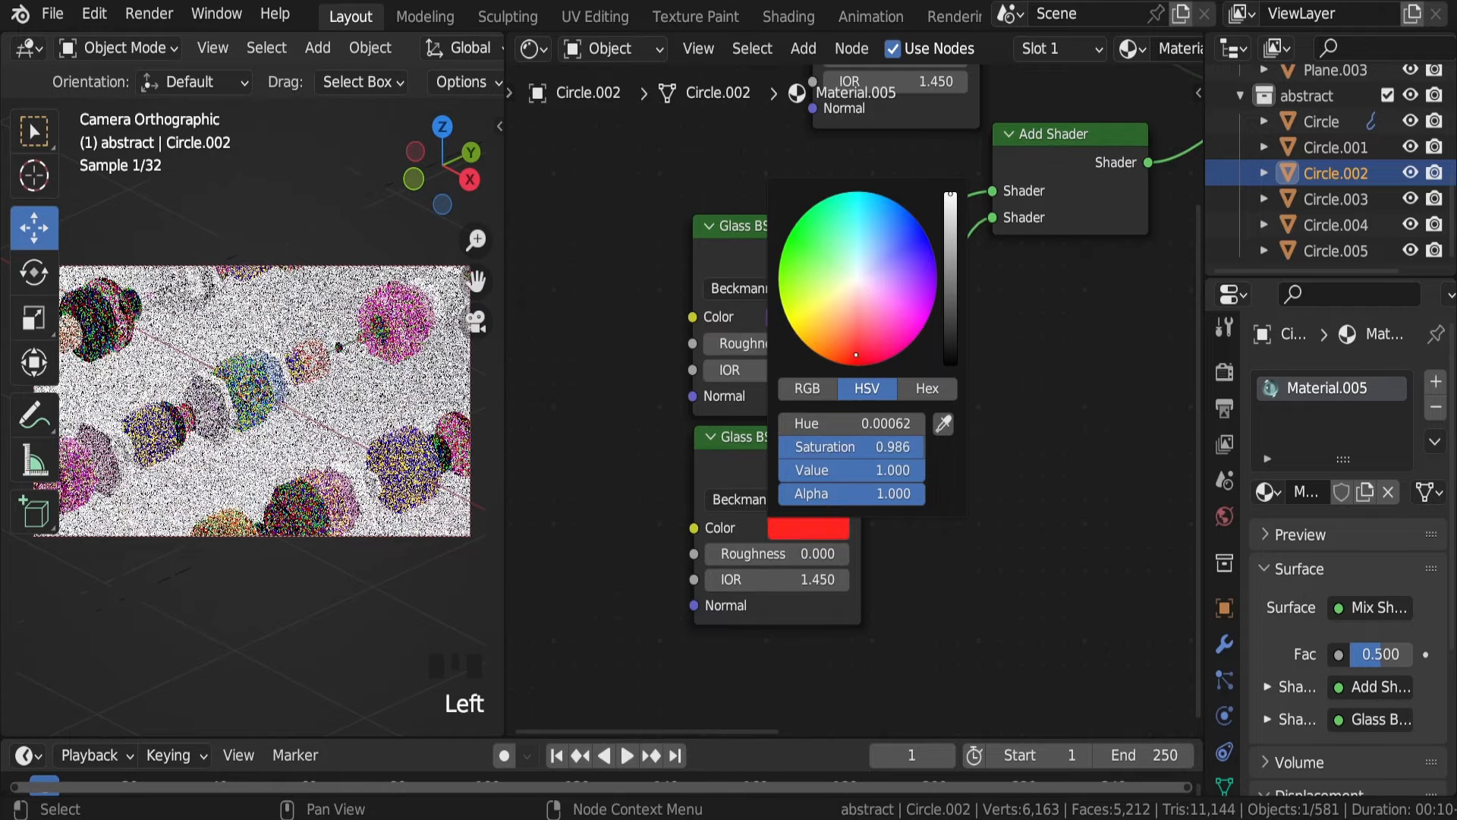
pyautogui.scroll(5, 215, 412)
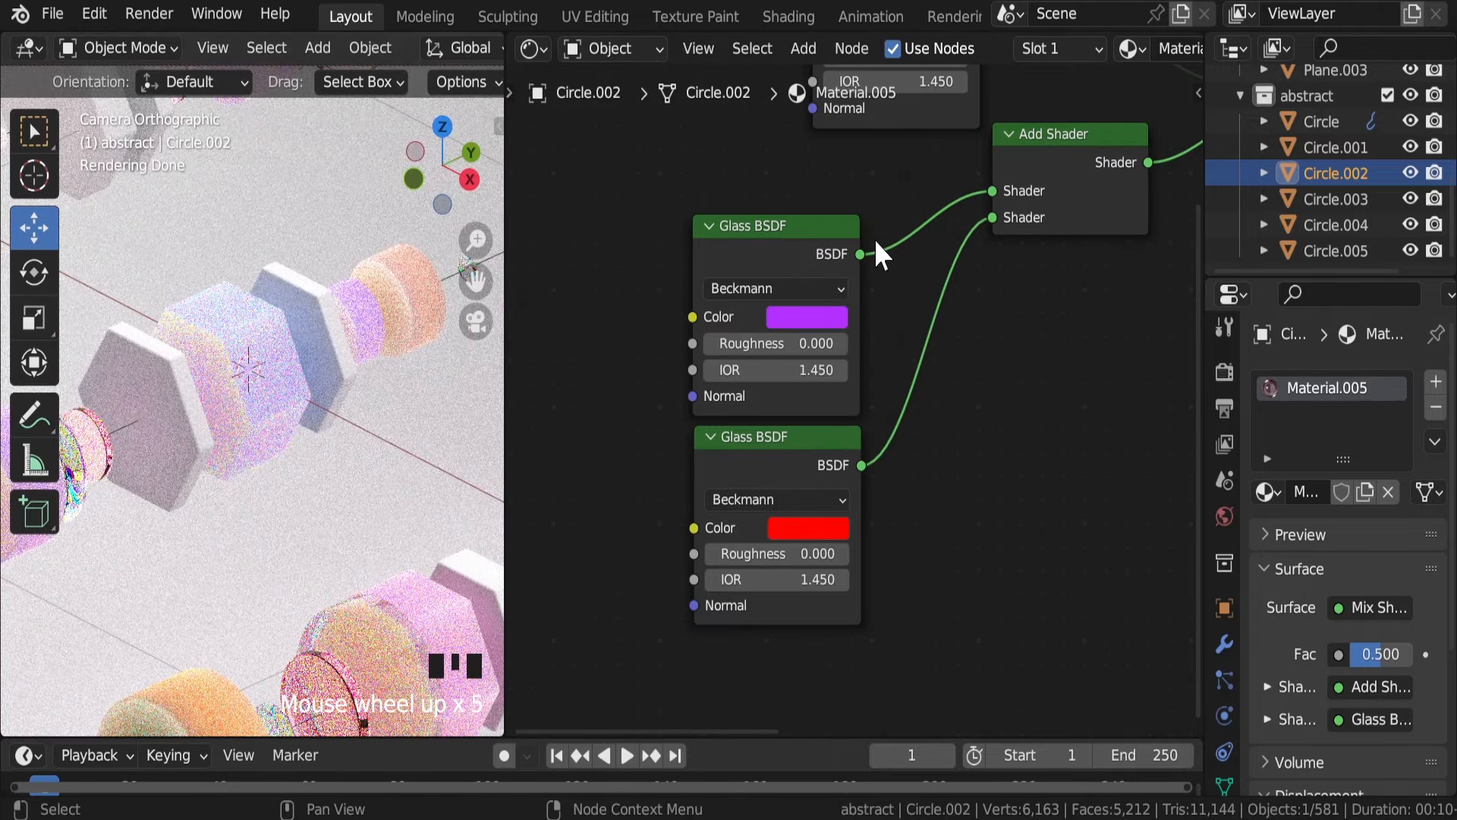
# Set the uppermost stacked Glass BSDF's colour to red and the middle one's colour to green
pyautogui.moveTo(875, 238); pyautogui.dragTo(879, 332, button='middle')
pyautogui.click(930, 325)
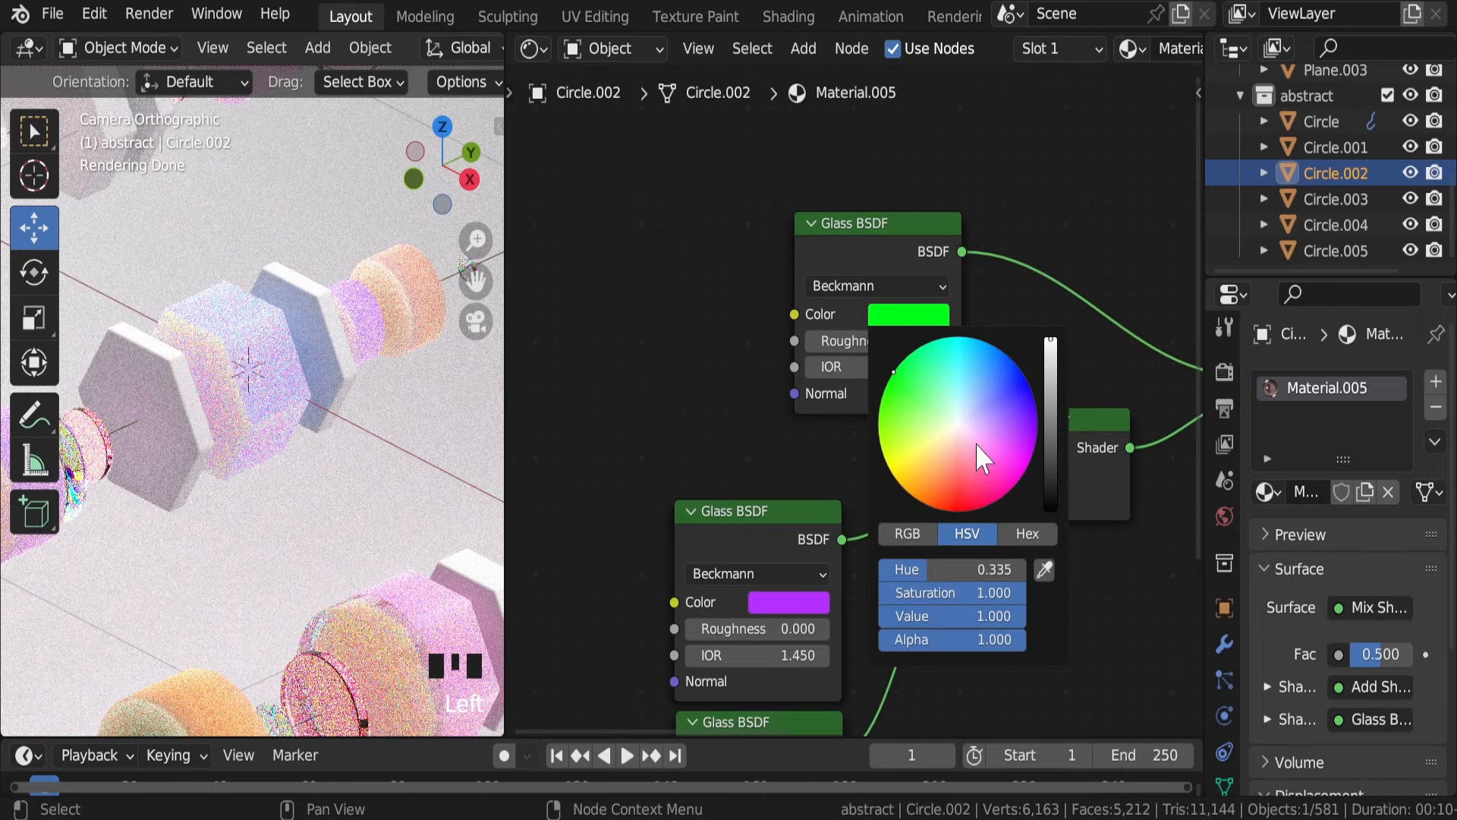
pyautogui.click(958, 504)
pyautogui.moveTo(654, 541); pyautogui.dragTo(671, 206, button='middle')
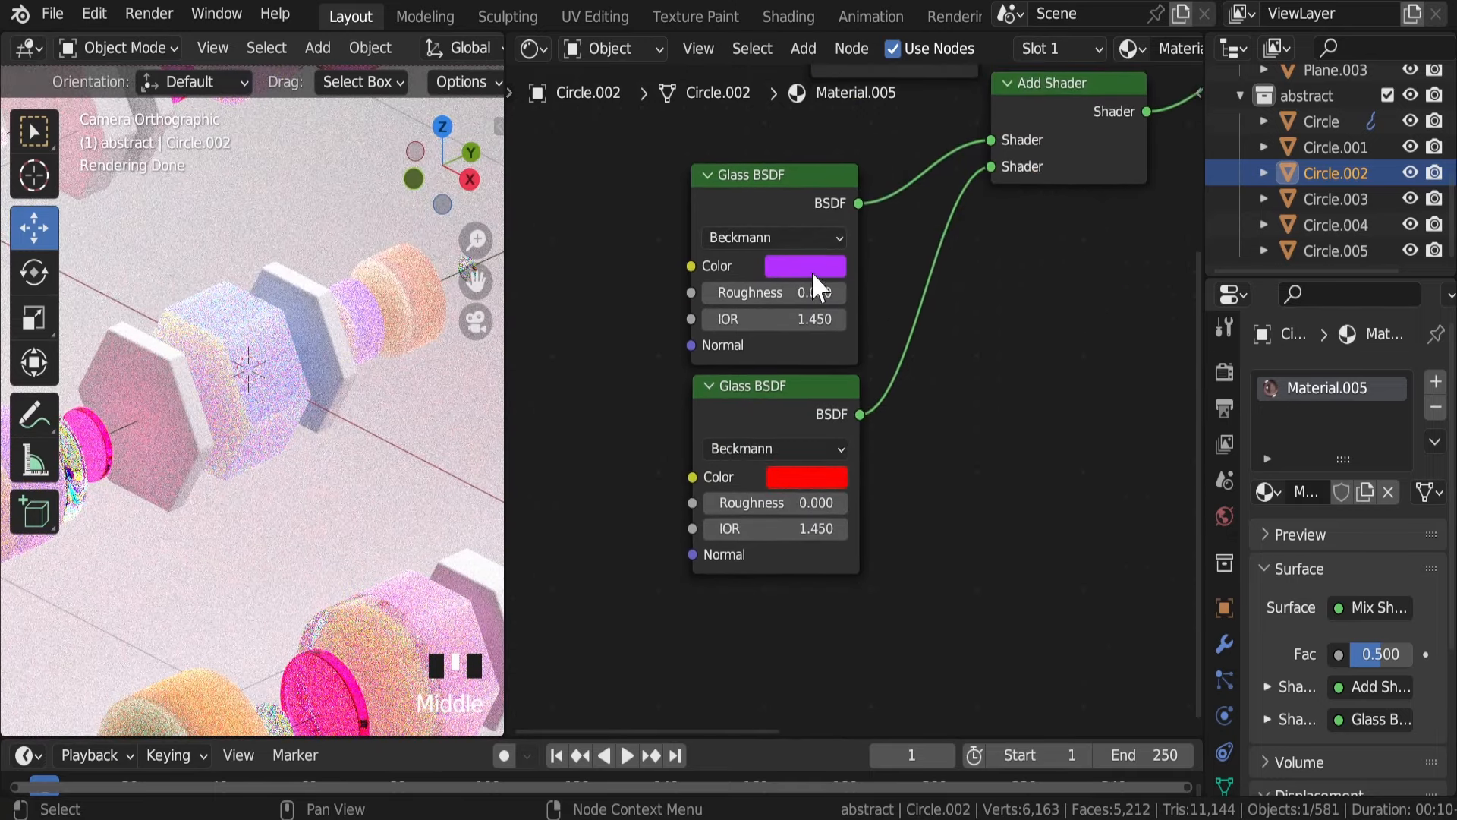
pyautogui.click(810, 262)
pyautogui.click(787, 337)
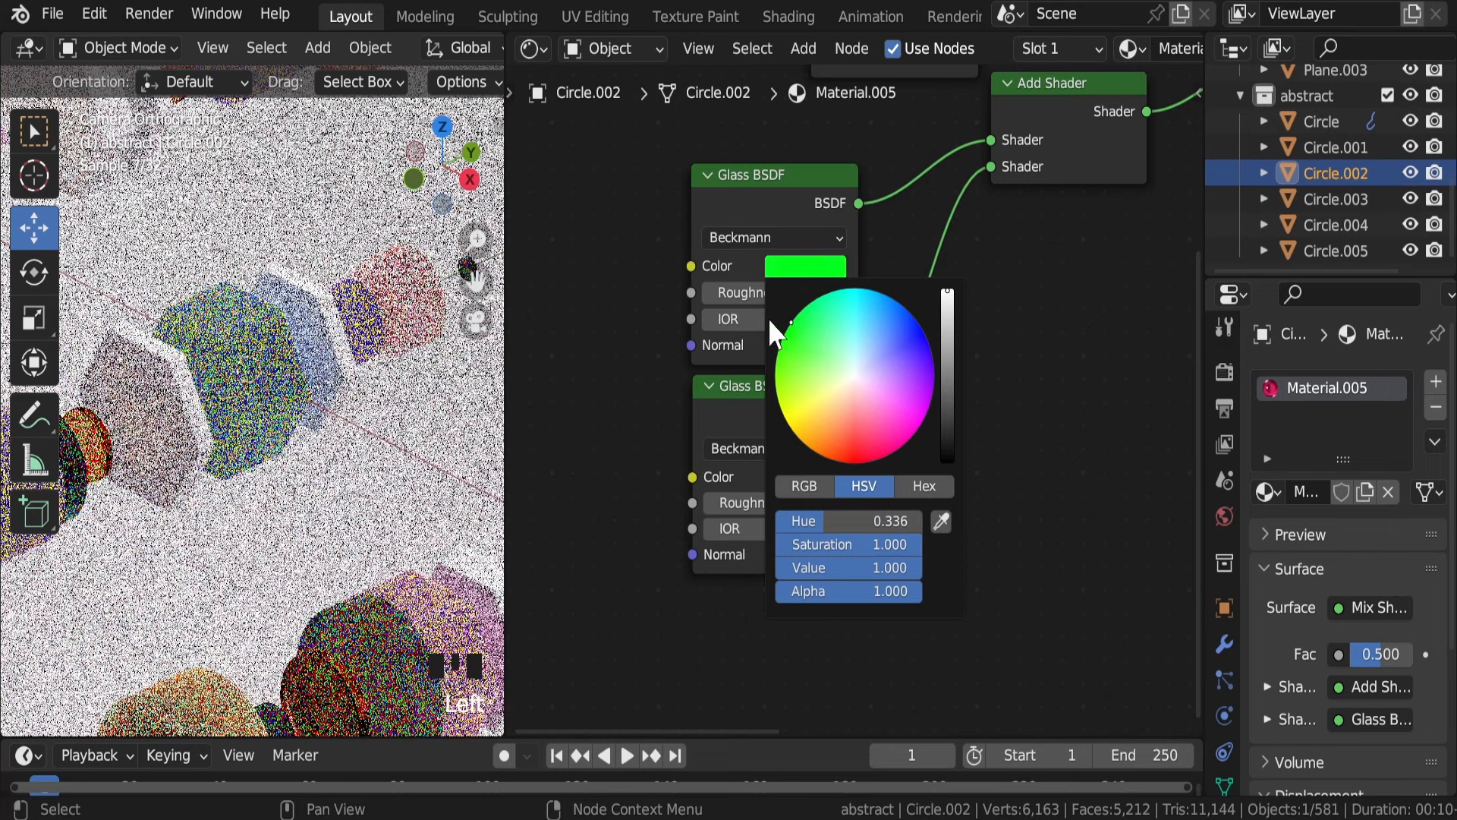
# Set the lowest stacked Glass BSDF's colour to blue and save the file
pyautogui.click(797, 481)
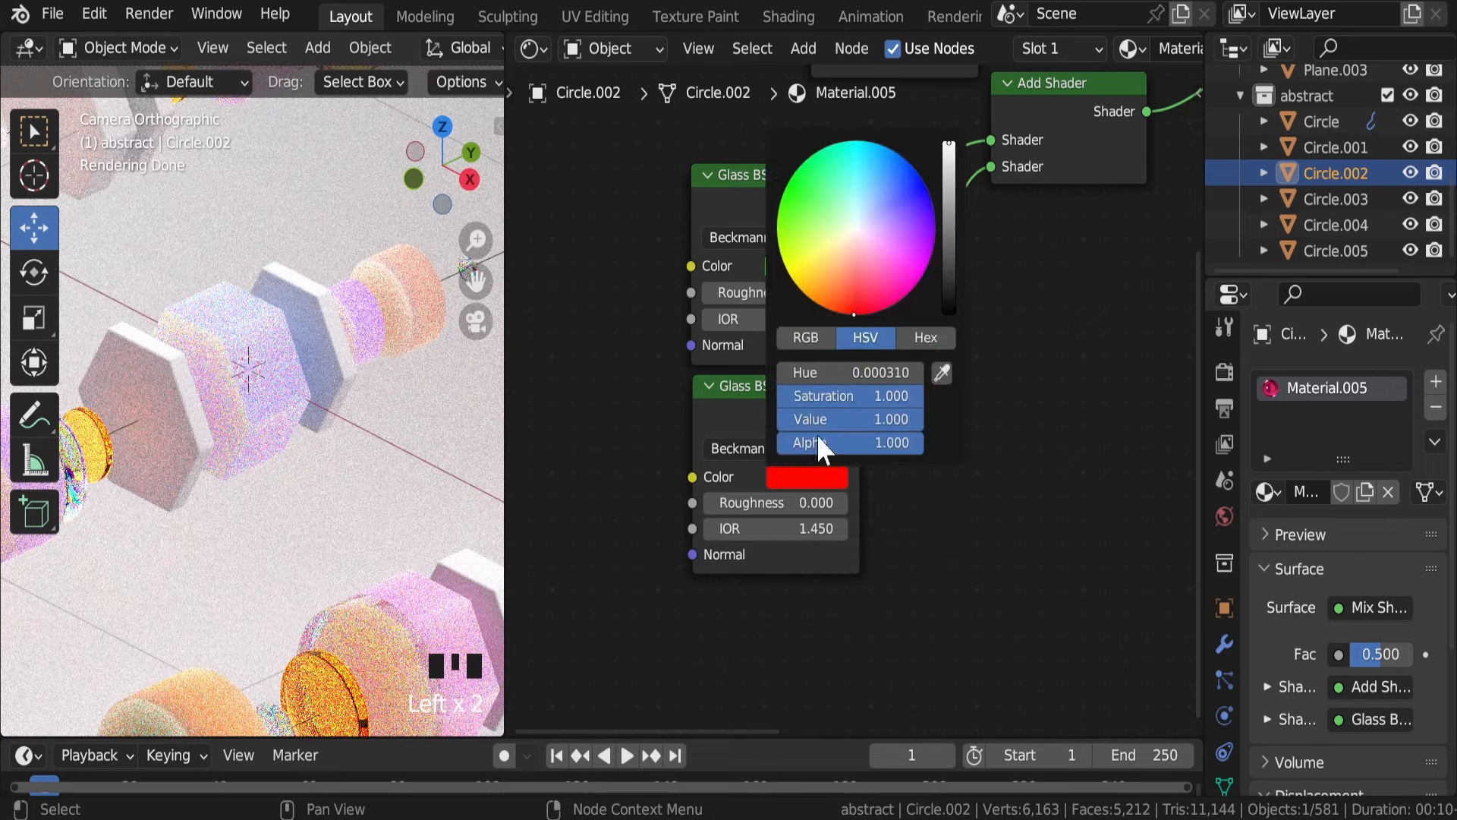
pyautogui.click(932, 210)
pyautogui.moveTo(932, 209)
pyautogui.mouseDown()
pyautogui.moveTo(889, 148)
pyautogui.moveTo(932, 201)
pyautogui.mouseUp()
pyautogui.scroll(-8, 262, 349)
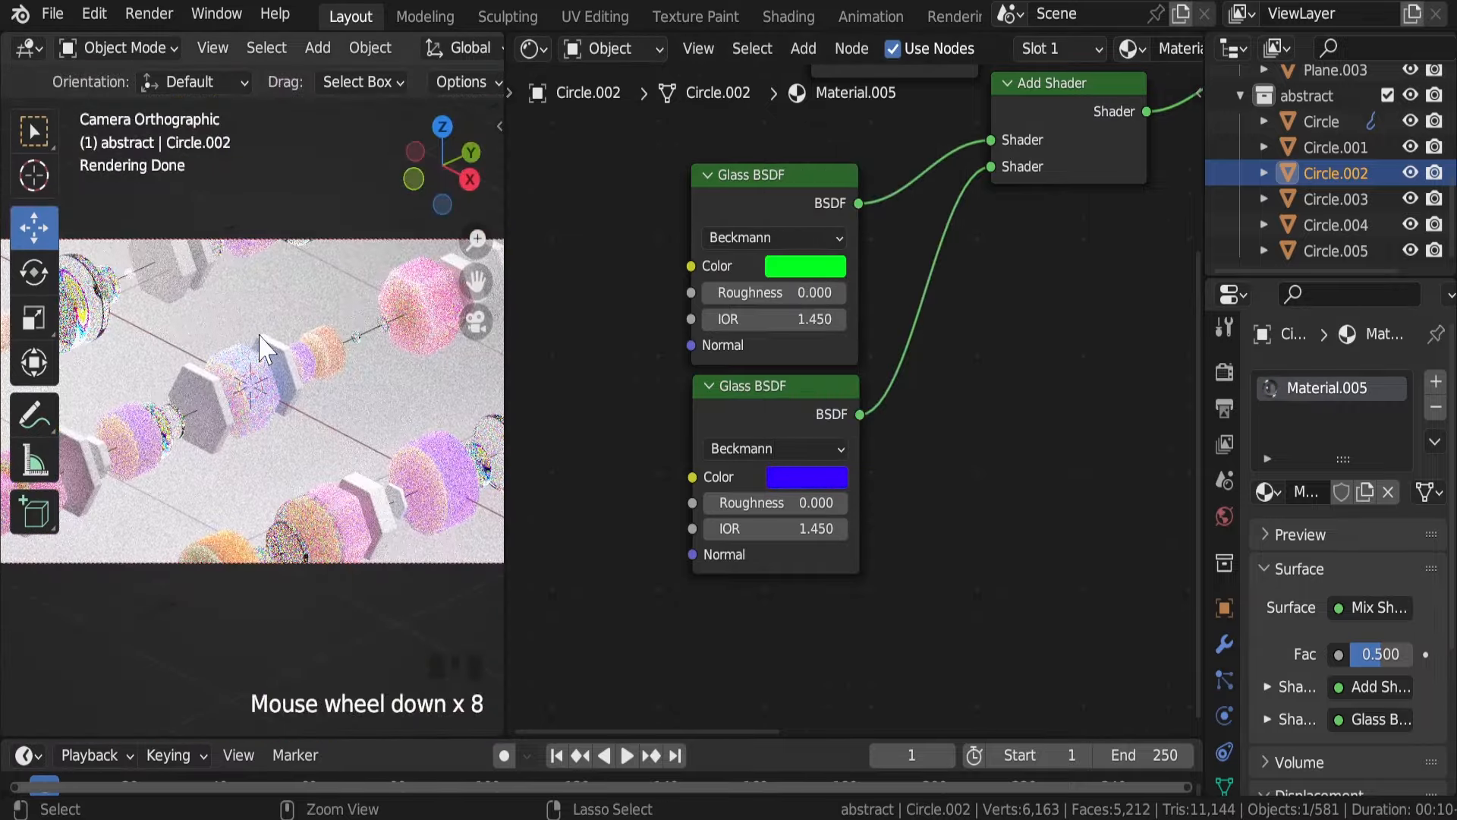
pyautogui.hotkey('ctrl', 's')
pyautogui.scroll(-3, 261, 349)
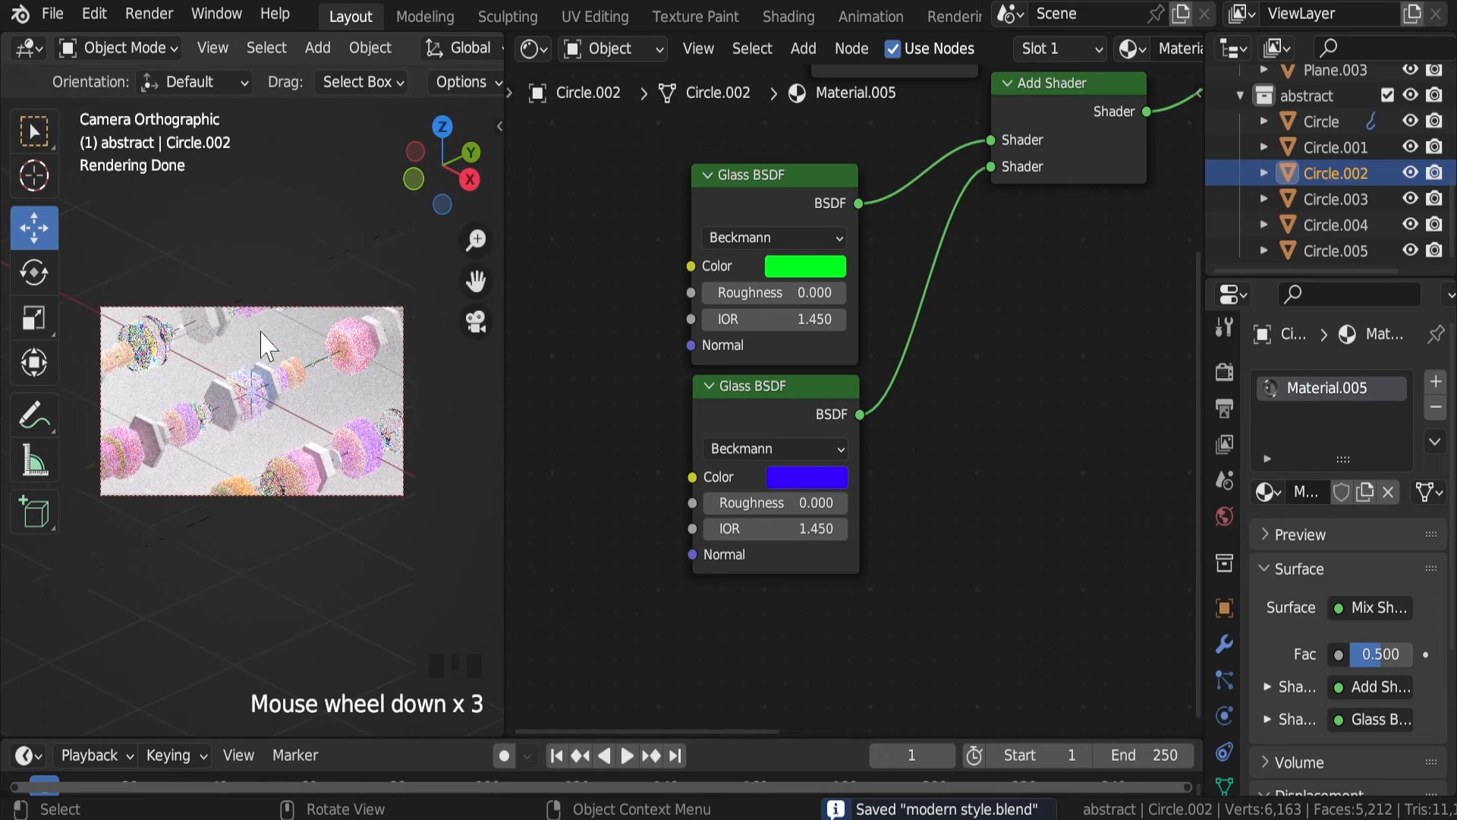
# Add a Fresnel node above the final Add Shader and connect its output to the Mix Shader's Fac input
pyautogui.moveTo(1095, 305); pyautogui.dragTo(569, 498, button='middle')
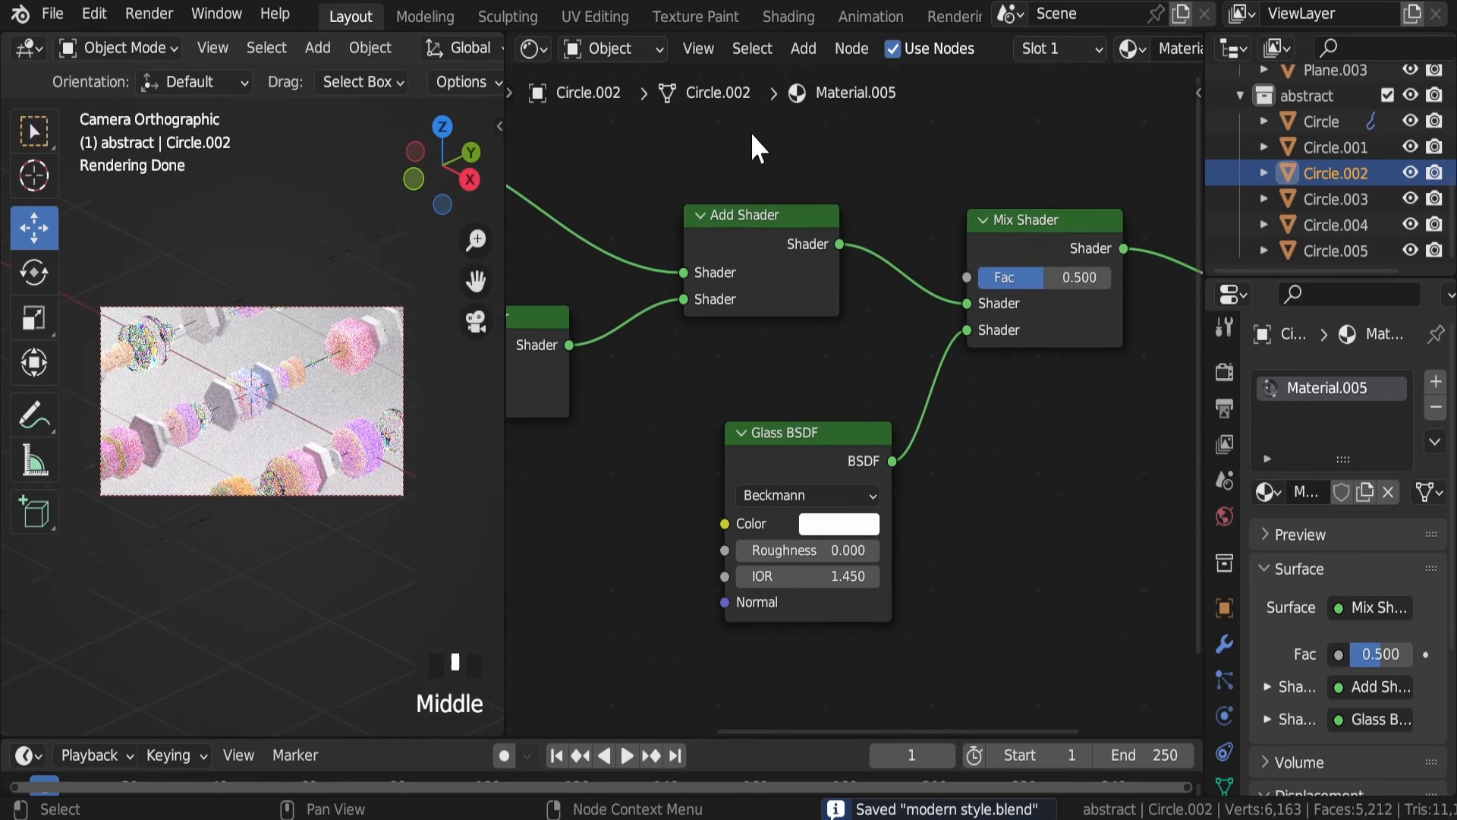
pyautogui.hotkey('shift', 'a')
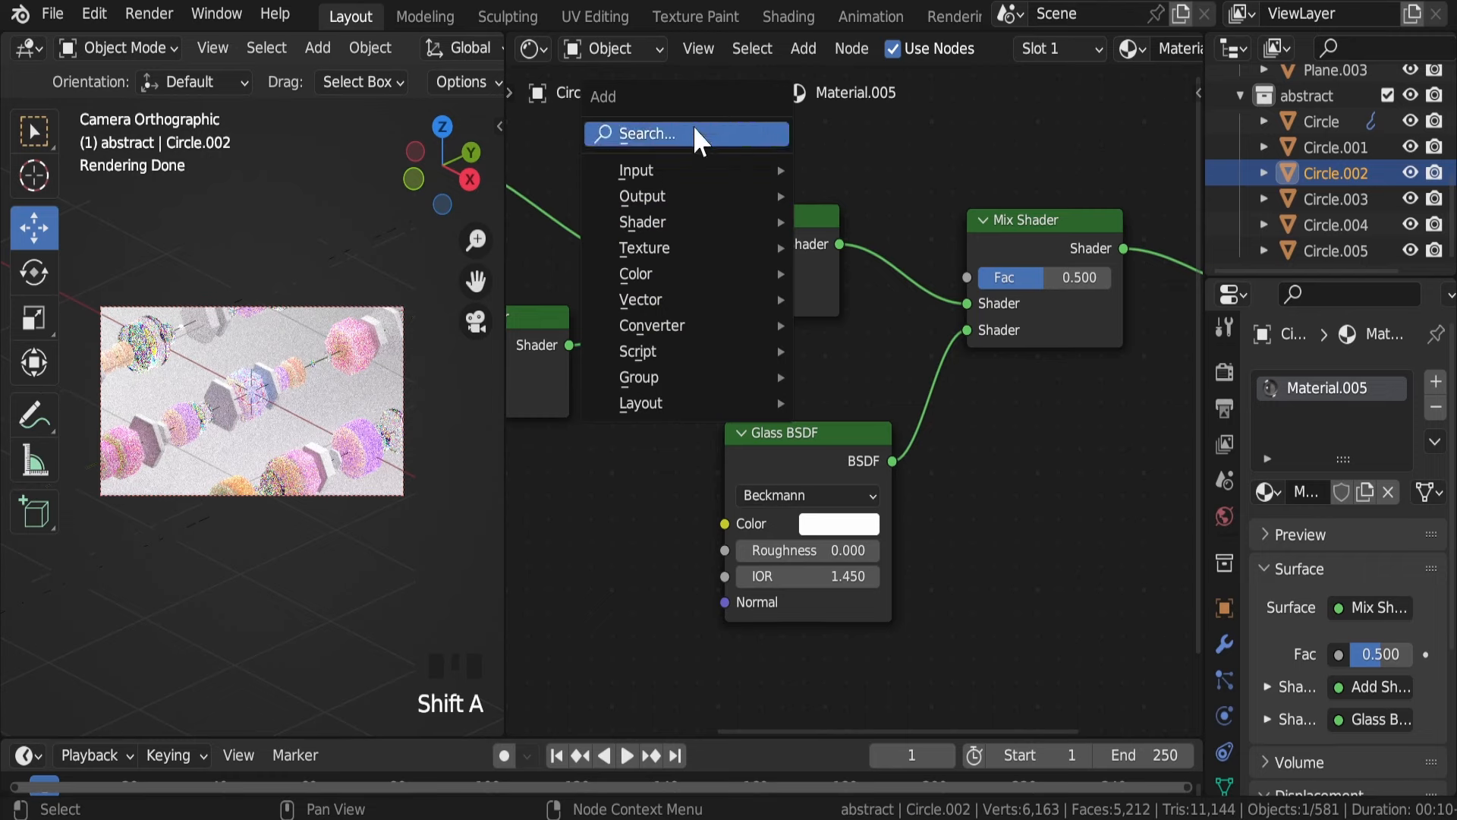
pyautogui.click(693, 127)
pyautogui.write('fre')
pyautogui.click(742, 176)
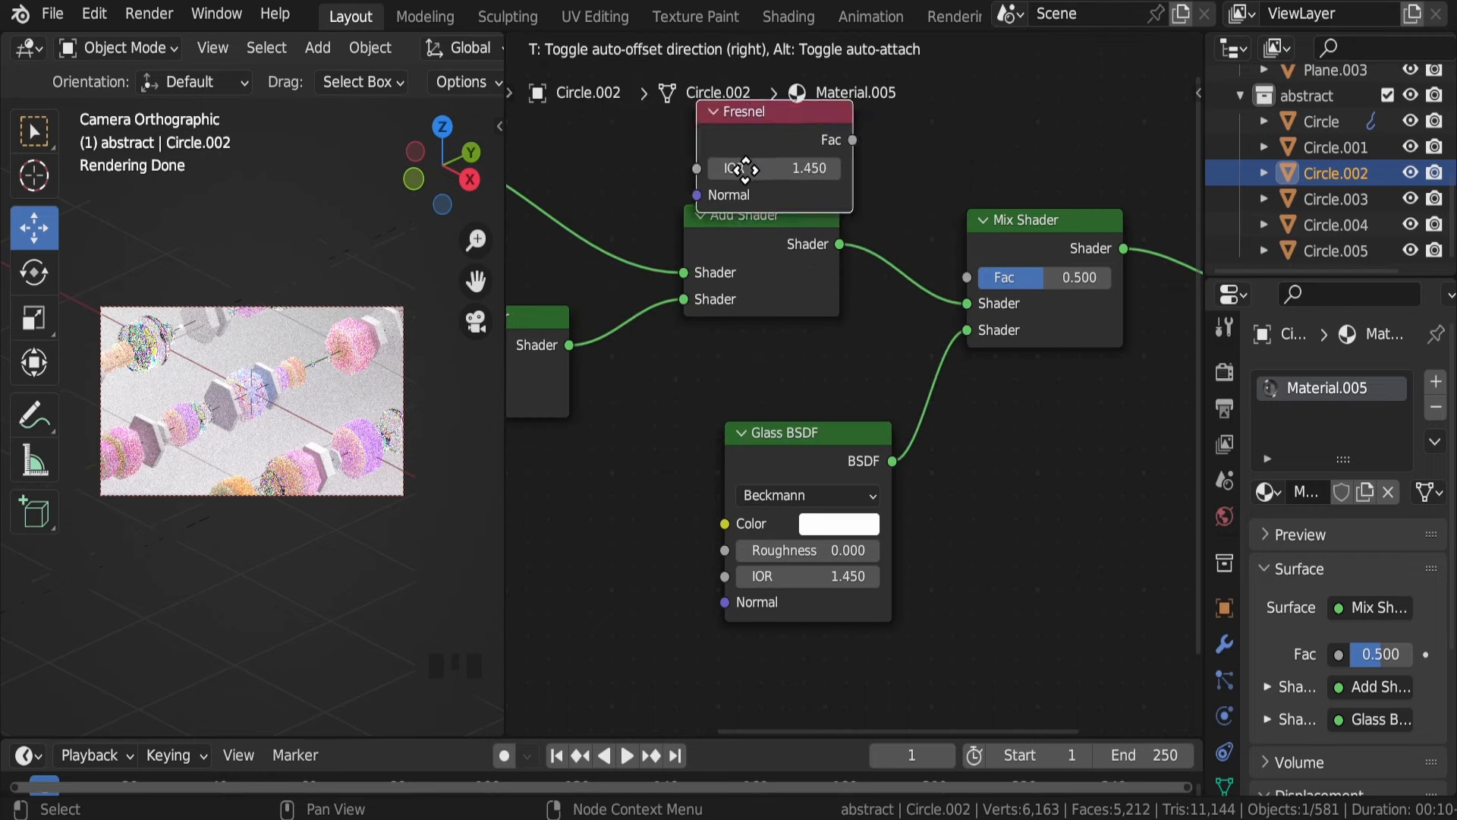
pyautogui.click(799, 136)
pyautogui.moveTo(839, 113); pyautogui.dragTo(973, 280)
# Add a Color Ramp node, connect its Color output to the white Glass BSDF's Color input, and reposition it
pyautogui.moveTo(669, 488); pyautogui.dragTo(867, 400, button='middle')
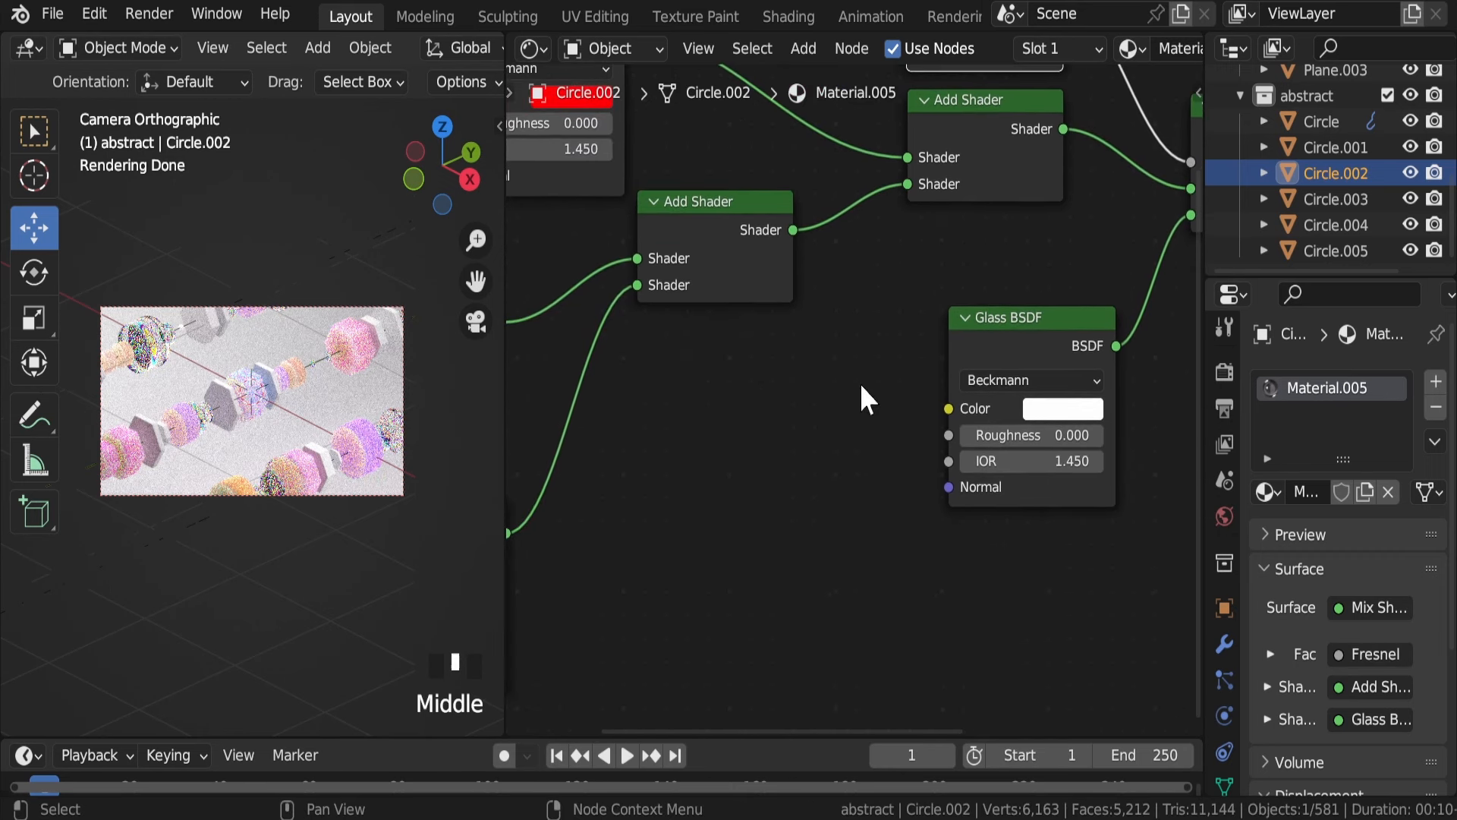
pyautogui.hotkey('shift', 'a')
pyautogui.write('col')
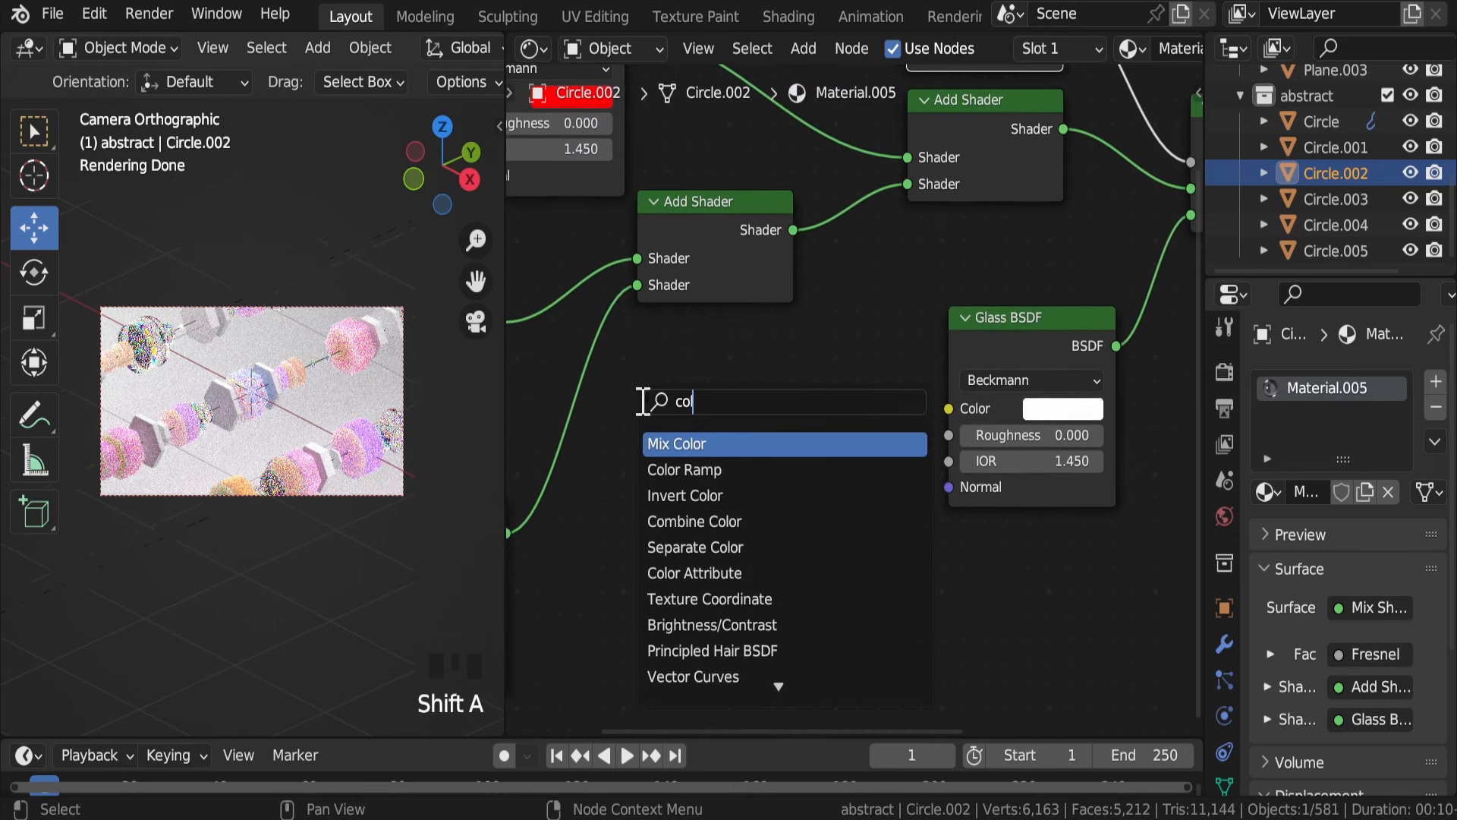
pyautogui.click(685, 469)
pyautogui.click(658, 571)
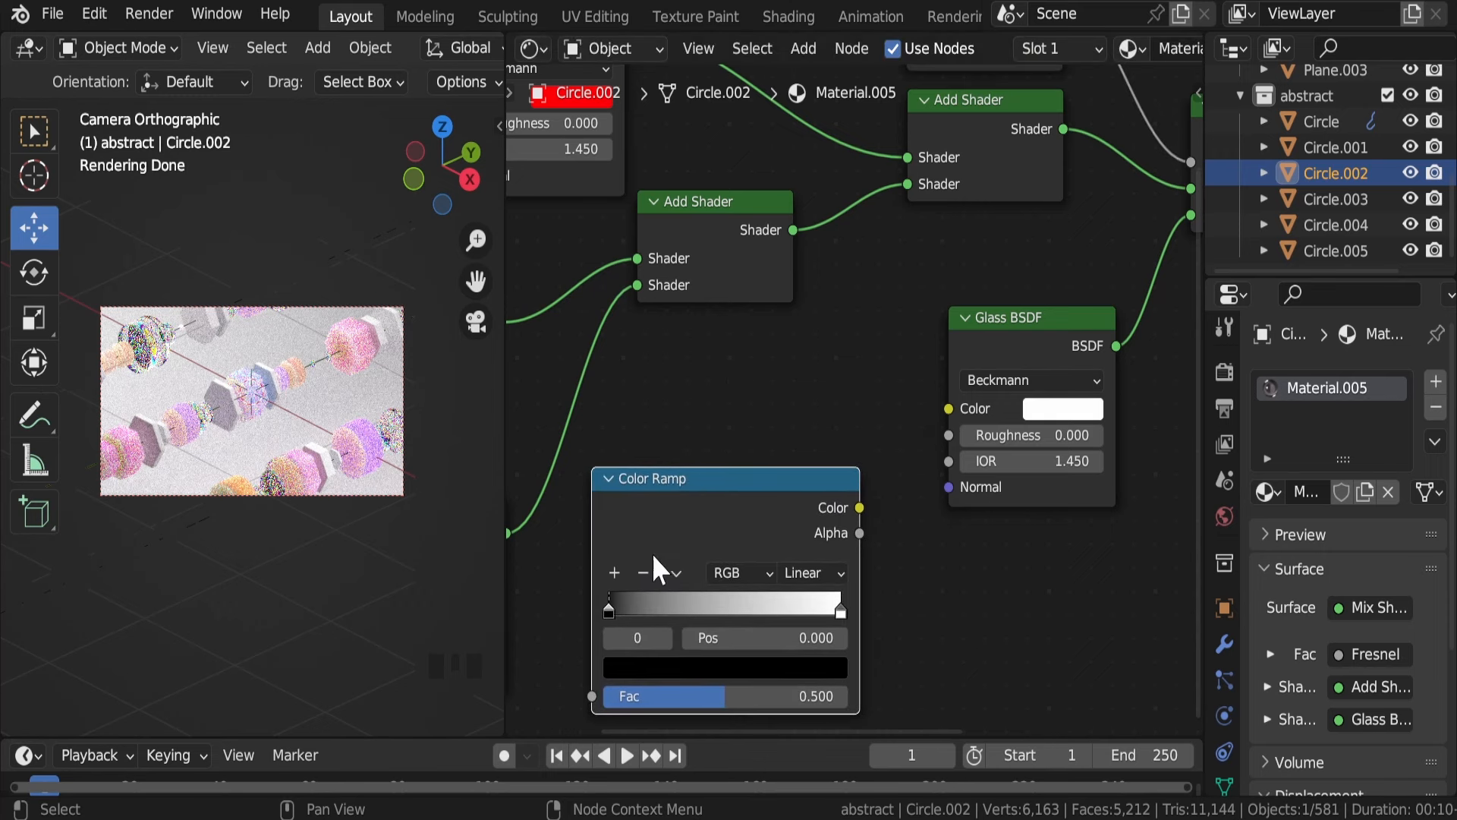
pyautogui.moveTo(677, 566); pyautogui.dragTo(850, 417, button='middle')
pyautogui.scroll(-4, 897, 403)
pyautogui.moveTo(777, 594); pyautogui.dragTo(1054, 282)
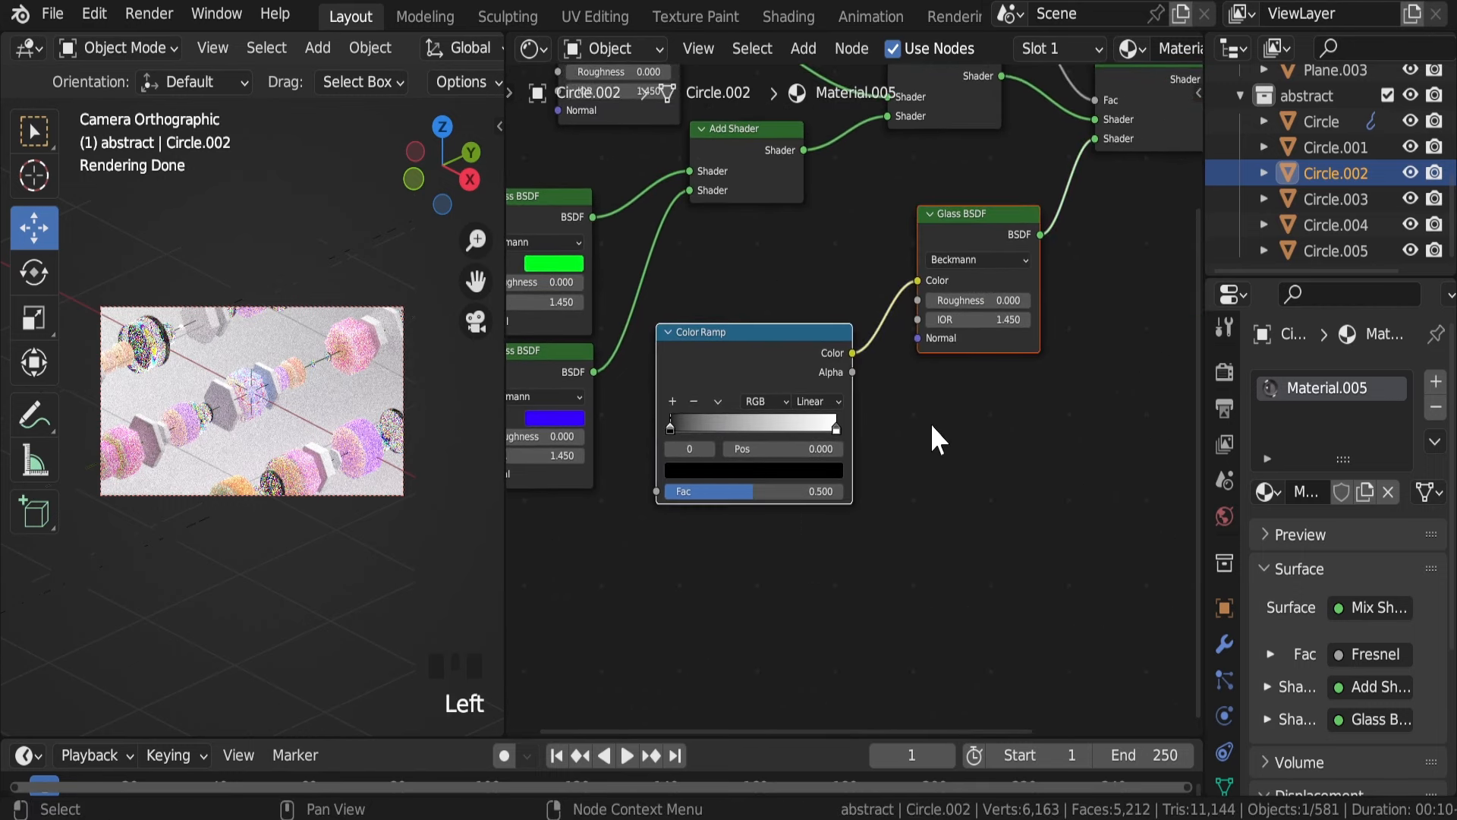
pyautogui.press('g')
pyautogui.click(1034, 618)
# Add a Gradient Texture node and connect its Color output to the Color Ramp's Fac input
pyautogui.moveTo(1035, 618); pyautogui.dragTo(703, 454, button='middle')
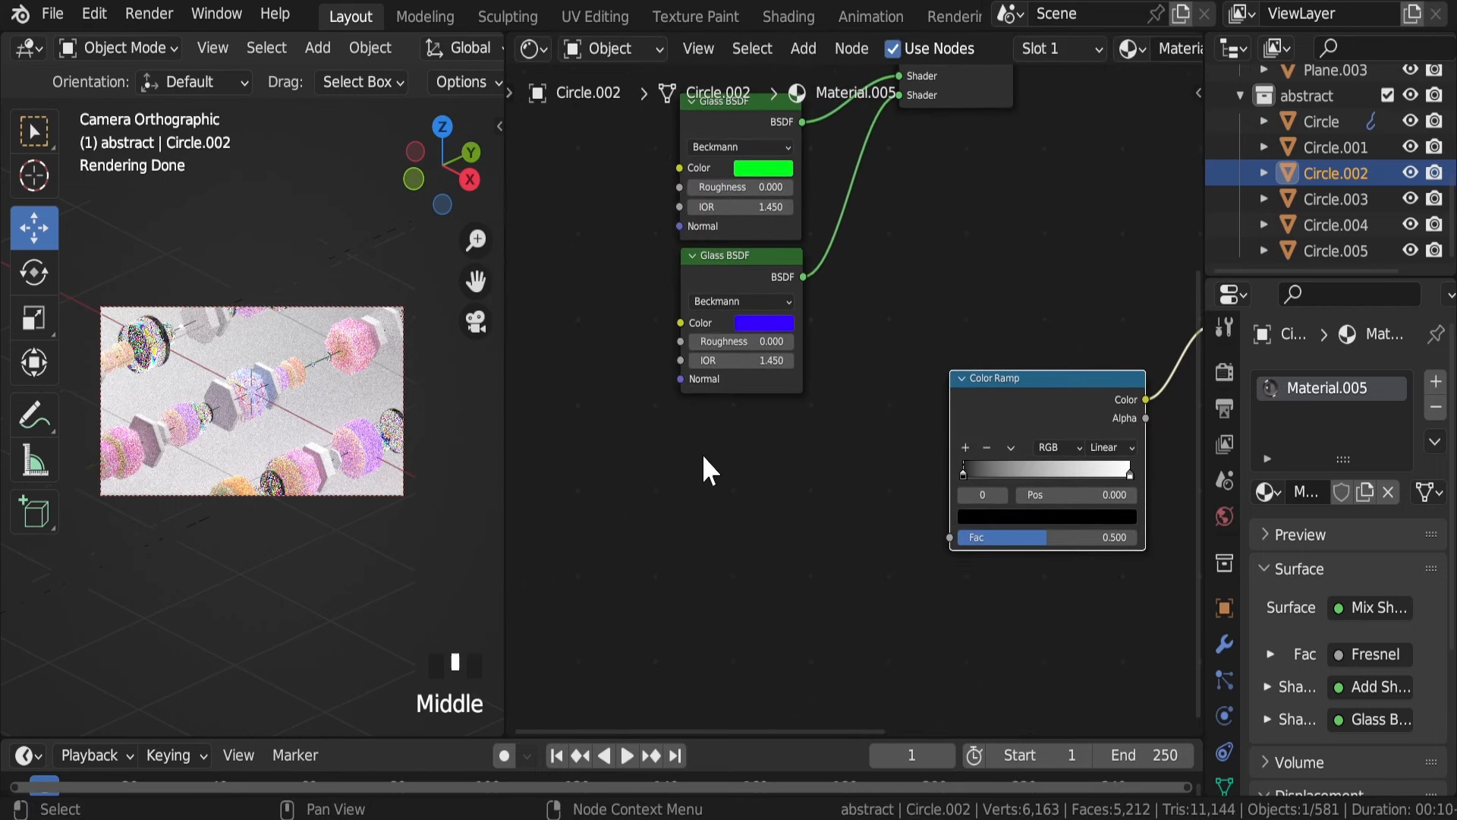
pyautogui.hotkey('shift', 'a')
pyautogui.click(701, 450)
pyautogui.write('gr')
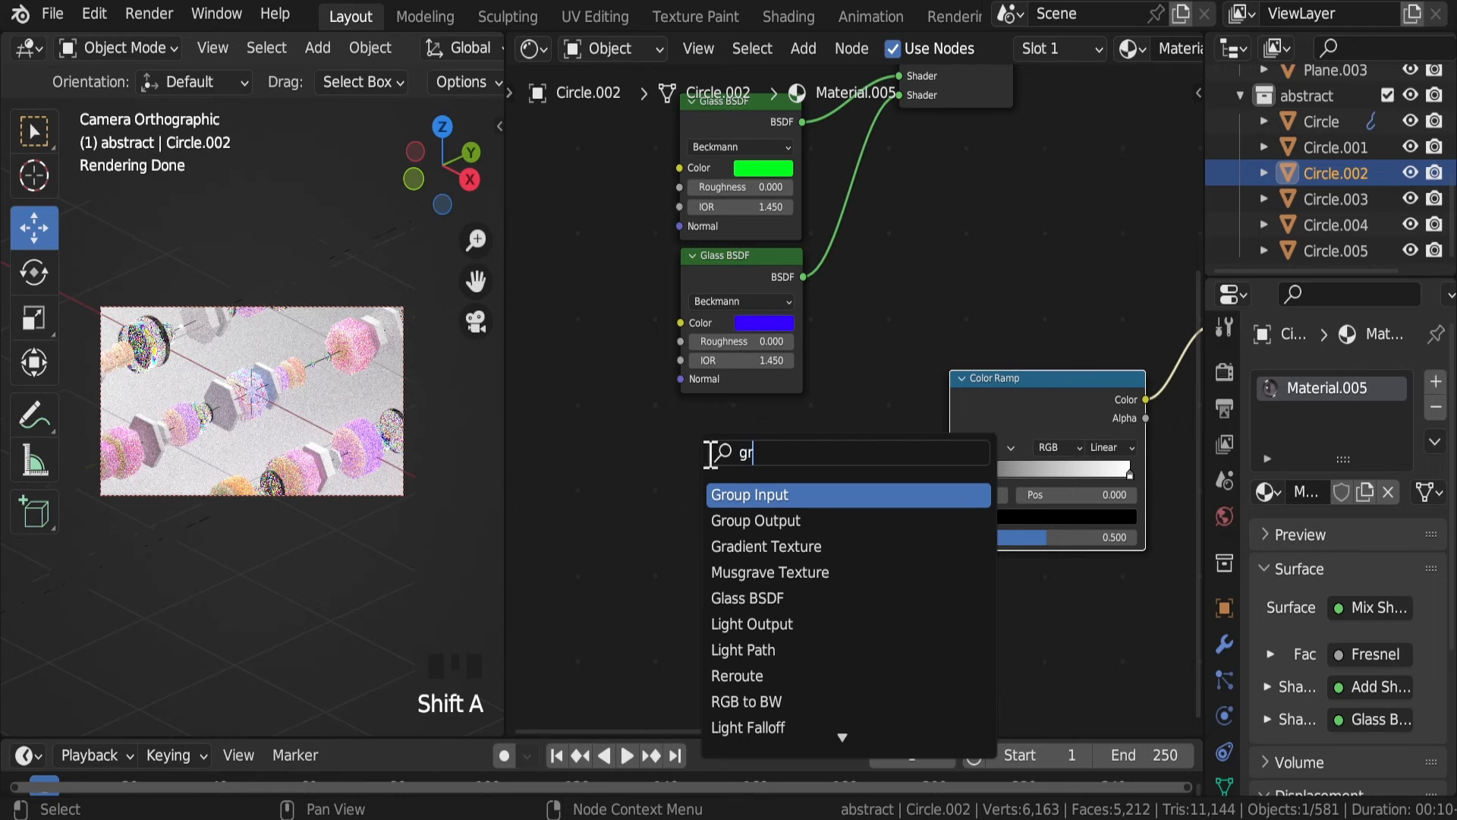
pyautogui.click(765, 547)
pyautogui.click(771, 545)
pyautogui.moveTo(815, 451); pyautogui.dragTo(951, 536)
# Change the Color Ramp's first stop from black to a bright sky blue at full value
pyautogui.scroll(4, 957, 530)
pyautogui.moveTo(1070, 486); pyautogui.dragTo(784, 437, button='middle')
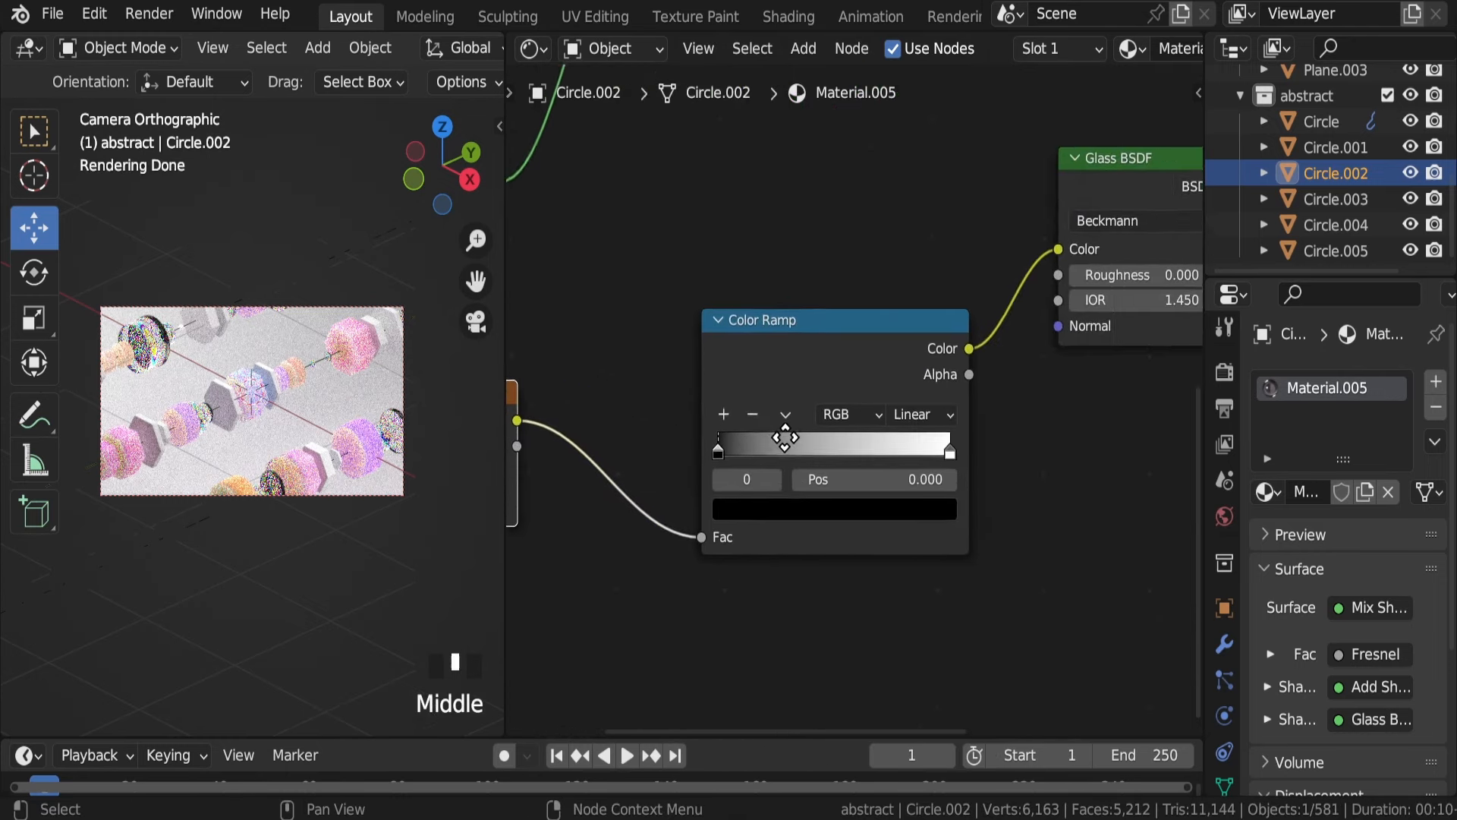
pyautogui.click(827, 507)
pyautogui.click(891, 173)
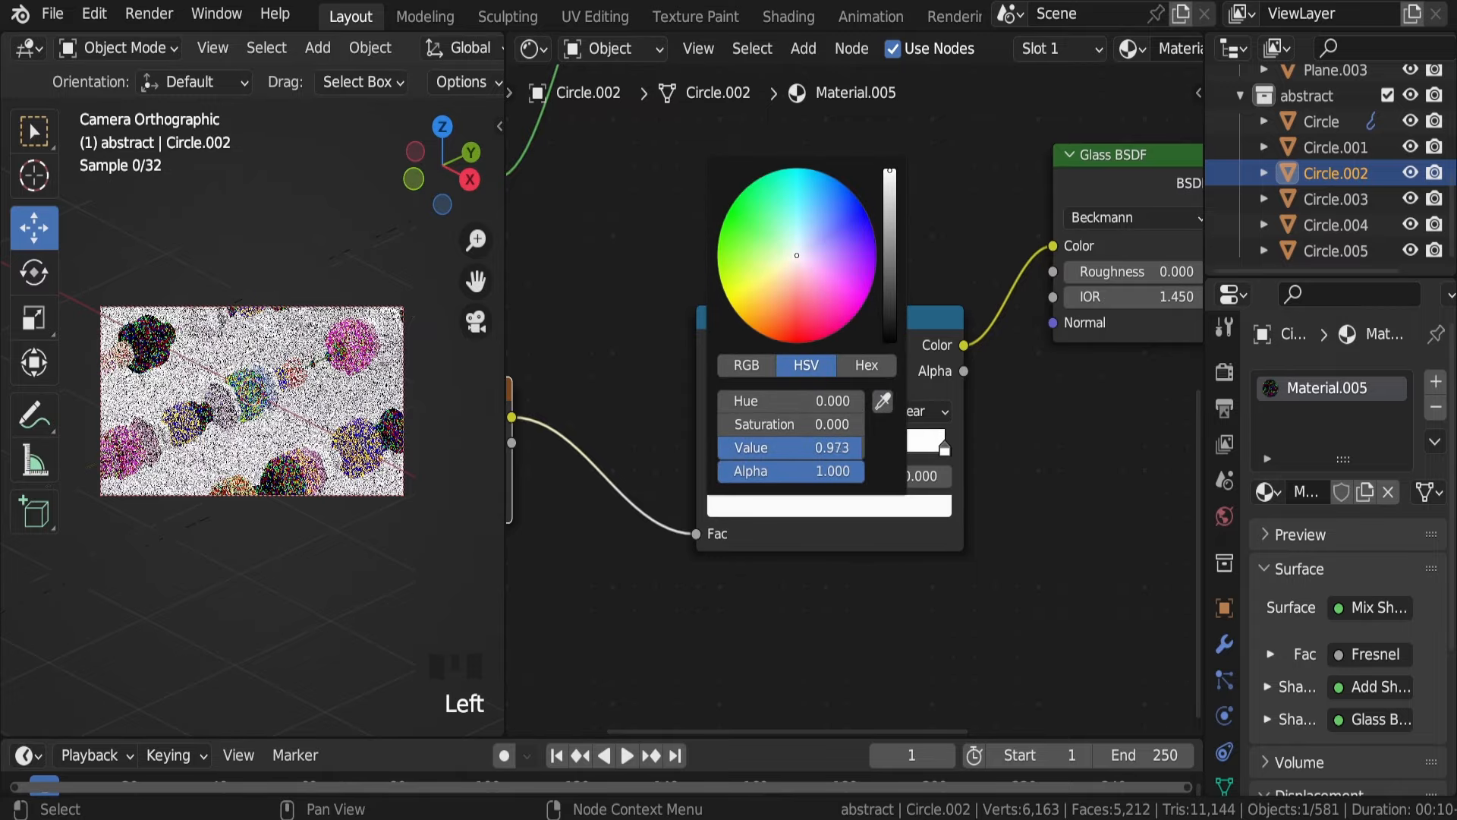
pyautogui.click(817, 177)
# Set the Color Ramp's second stop to pink and save the file
pyautogui.scroll(6, 251, 395)
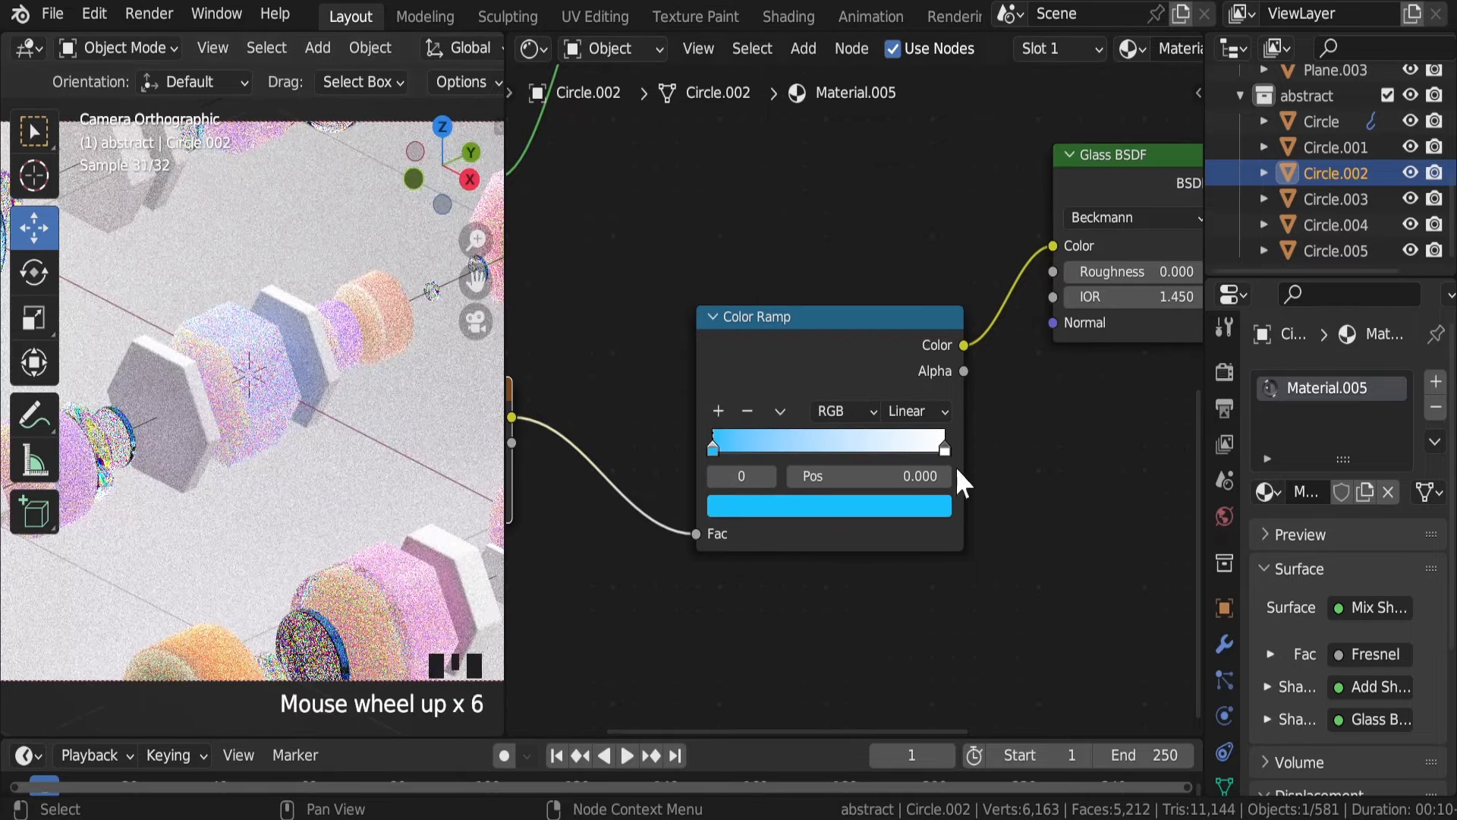
pyautogui.click(945, 448)
pyautogui.click(878, 505)
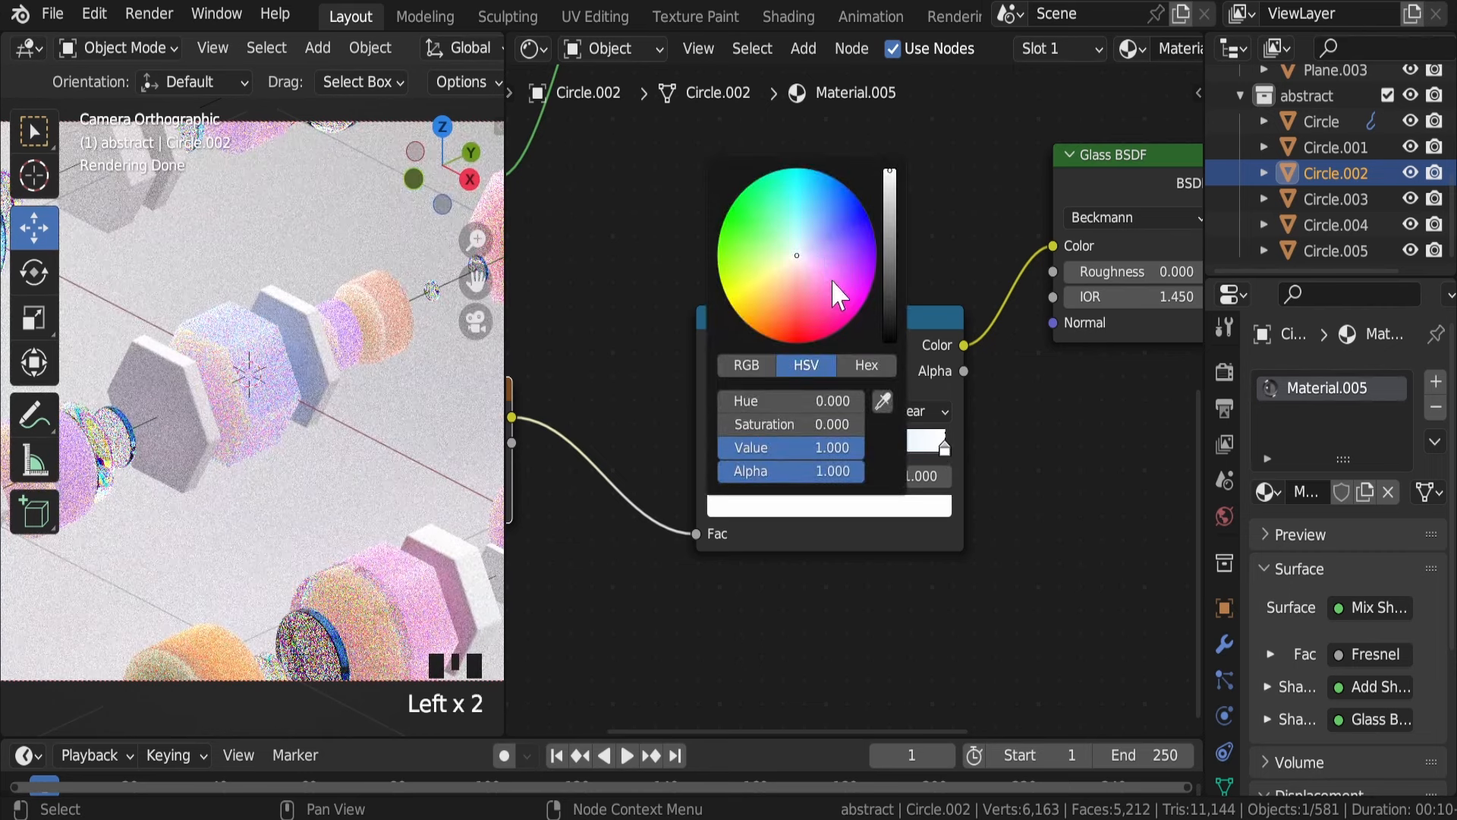
pyautogui.click(833, 283)
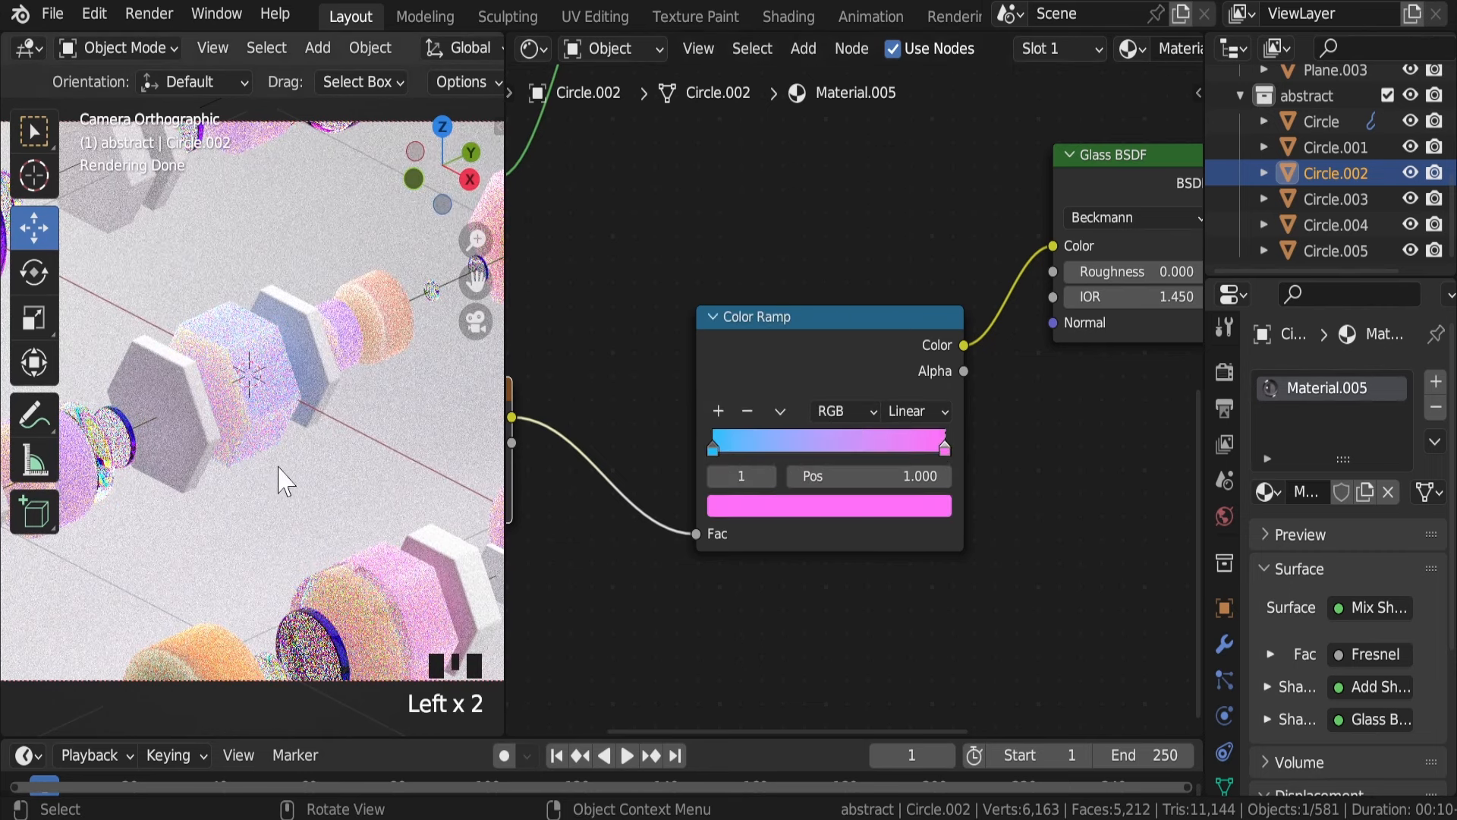
pyautogui.scroll(-5, 286, 481)
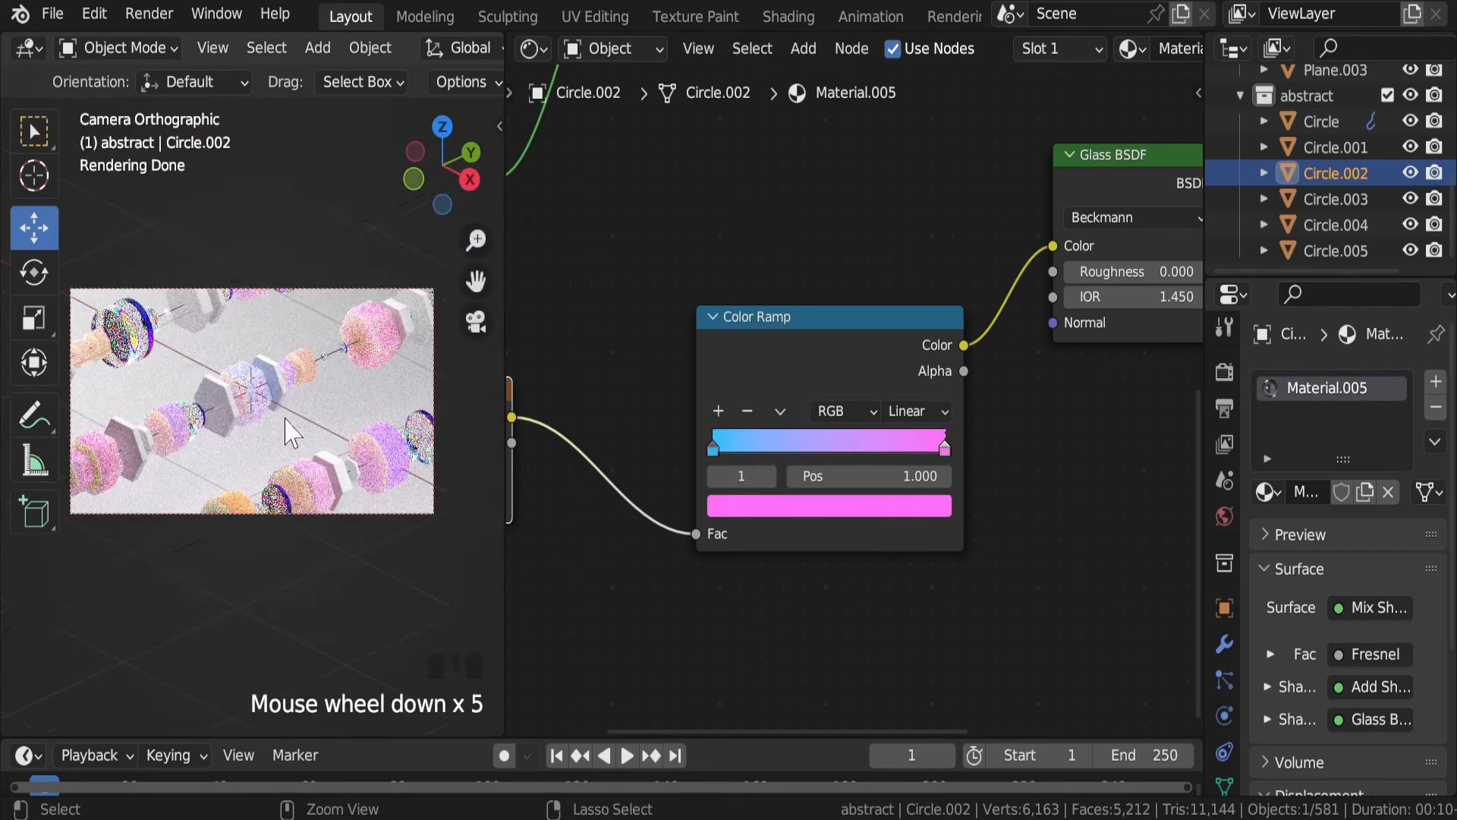
pyautogui.hotkey('ctrl', 's')
# Set the Color Ramp's interpolation to Ease and reduce the blue first stop's saturation to 0.504
pyautogui.moveTo(926, 410); pyautogui.dragTo(800, 425)
pyautogui.click(712, 446)
pyautogui.click(787, 508)
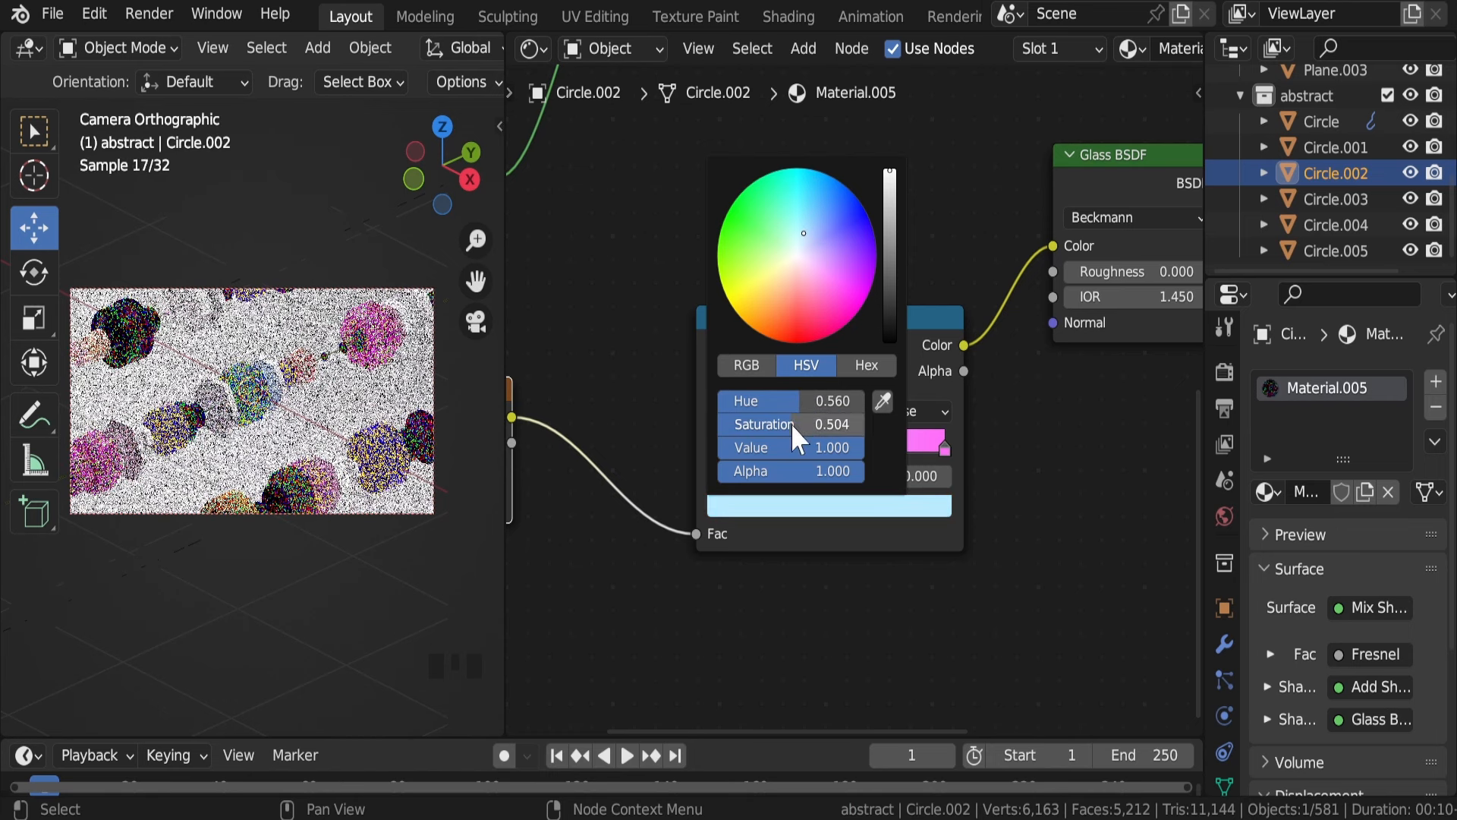
# Lower the saturation of the Color Ramp's second stop to a pale pink and save the file
pyautogui.scroll(3, 250, 395)
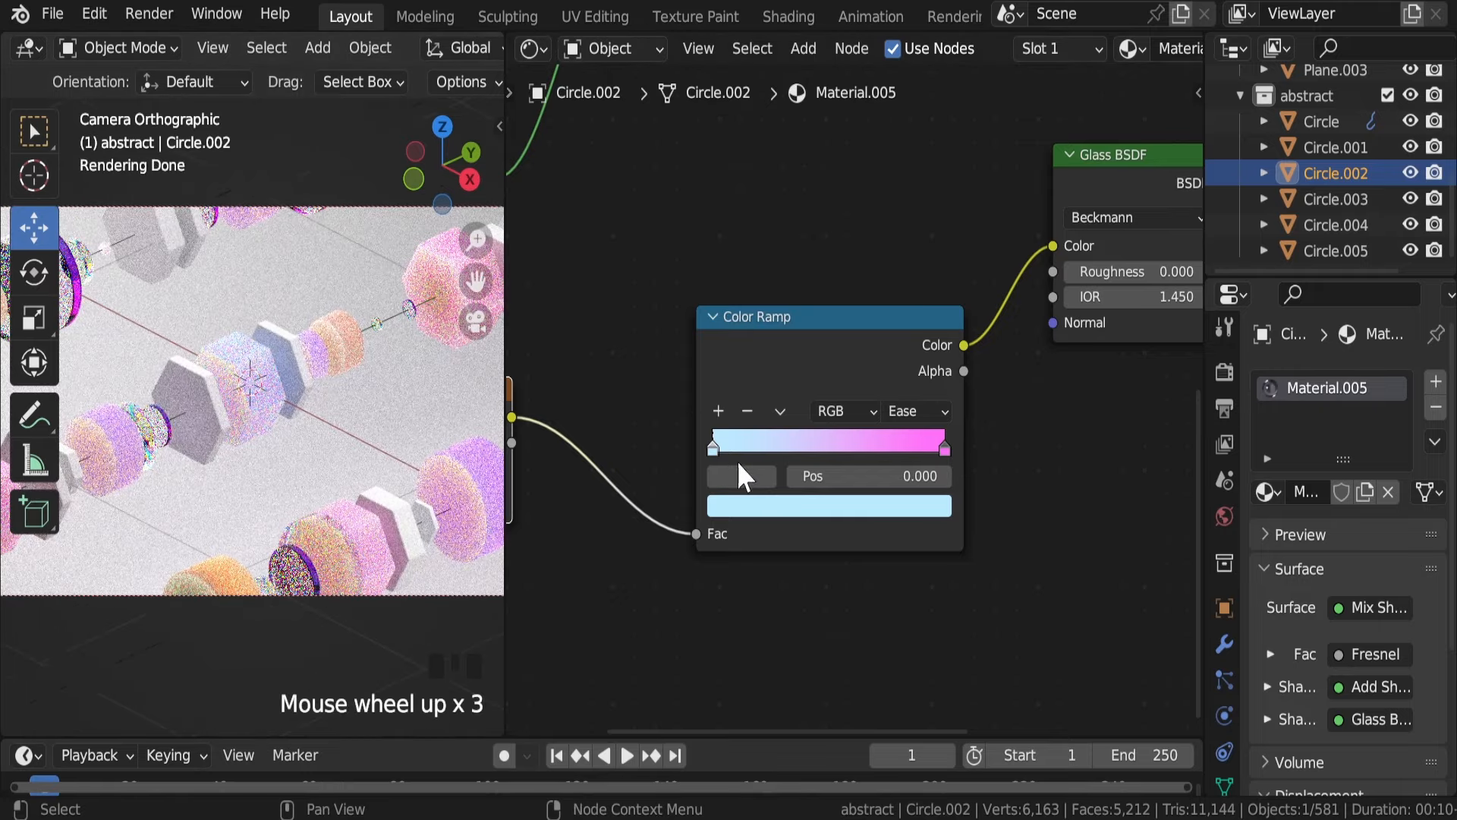
pyautogui.click(945, 447)
pyautogui.click(910, 507)
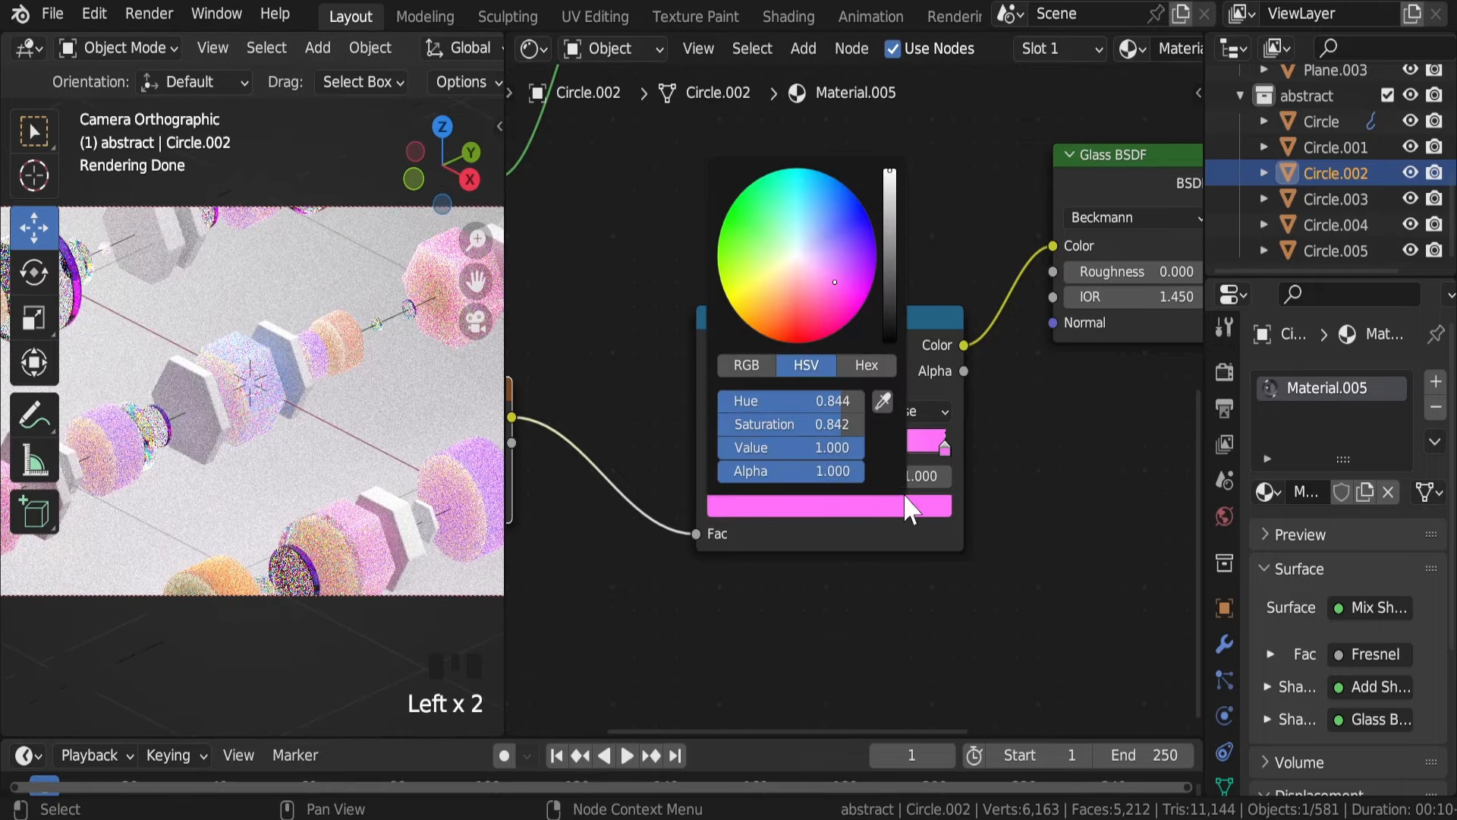
pyautogui.moveTo(853, 427); pyautogui.dragTo(794, 427)
pyautogui.scroll(-4, 347, 400)
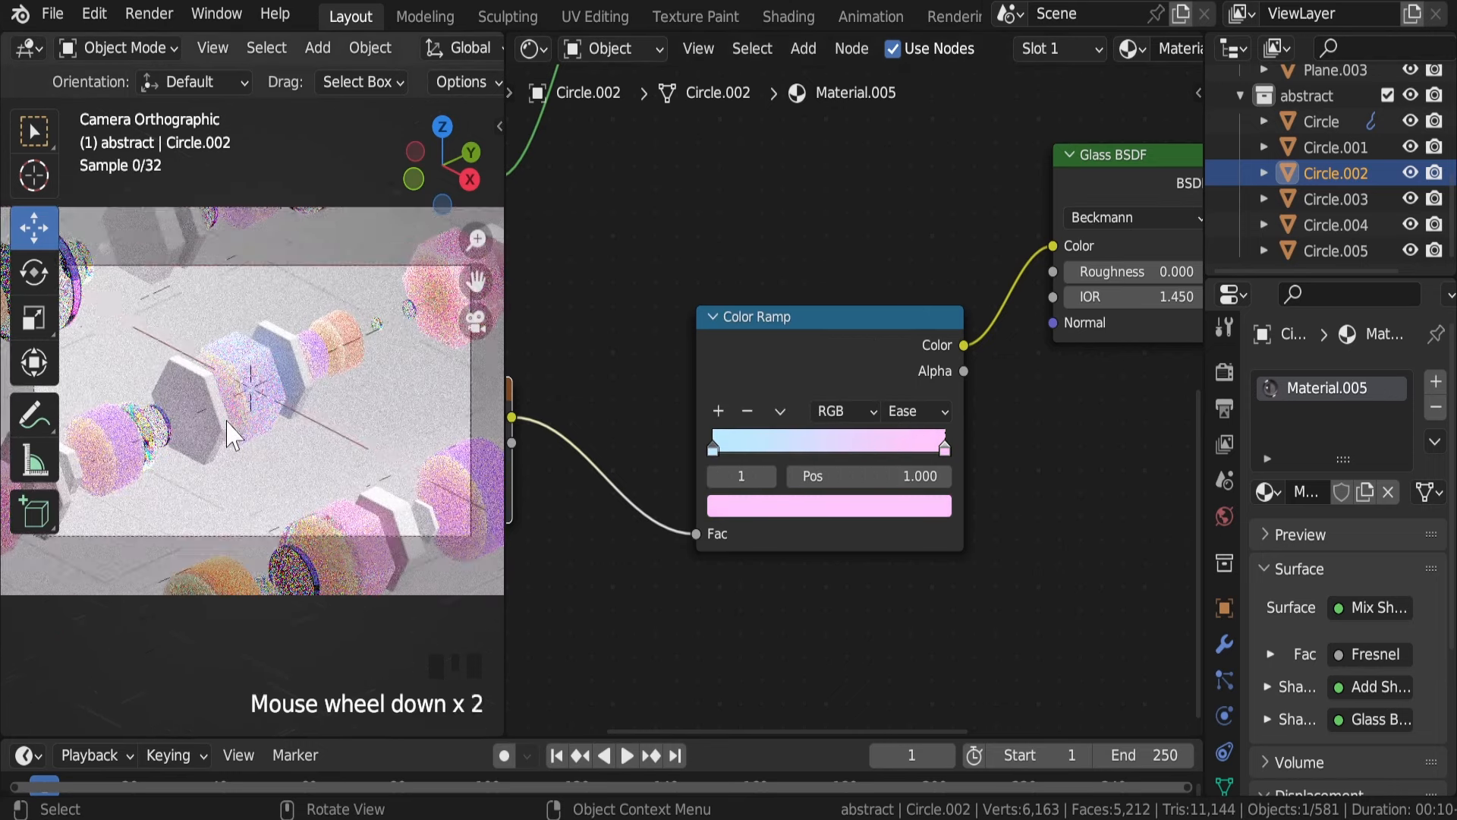
pyautogui.hotkey('ctrl', 's')
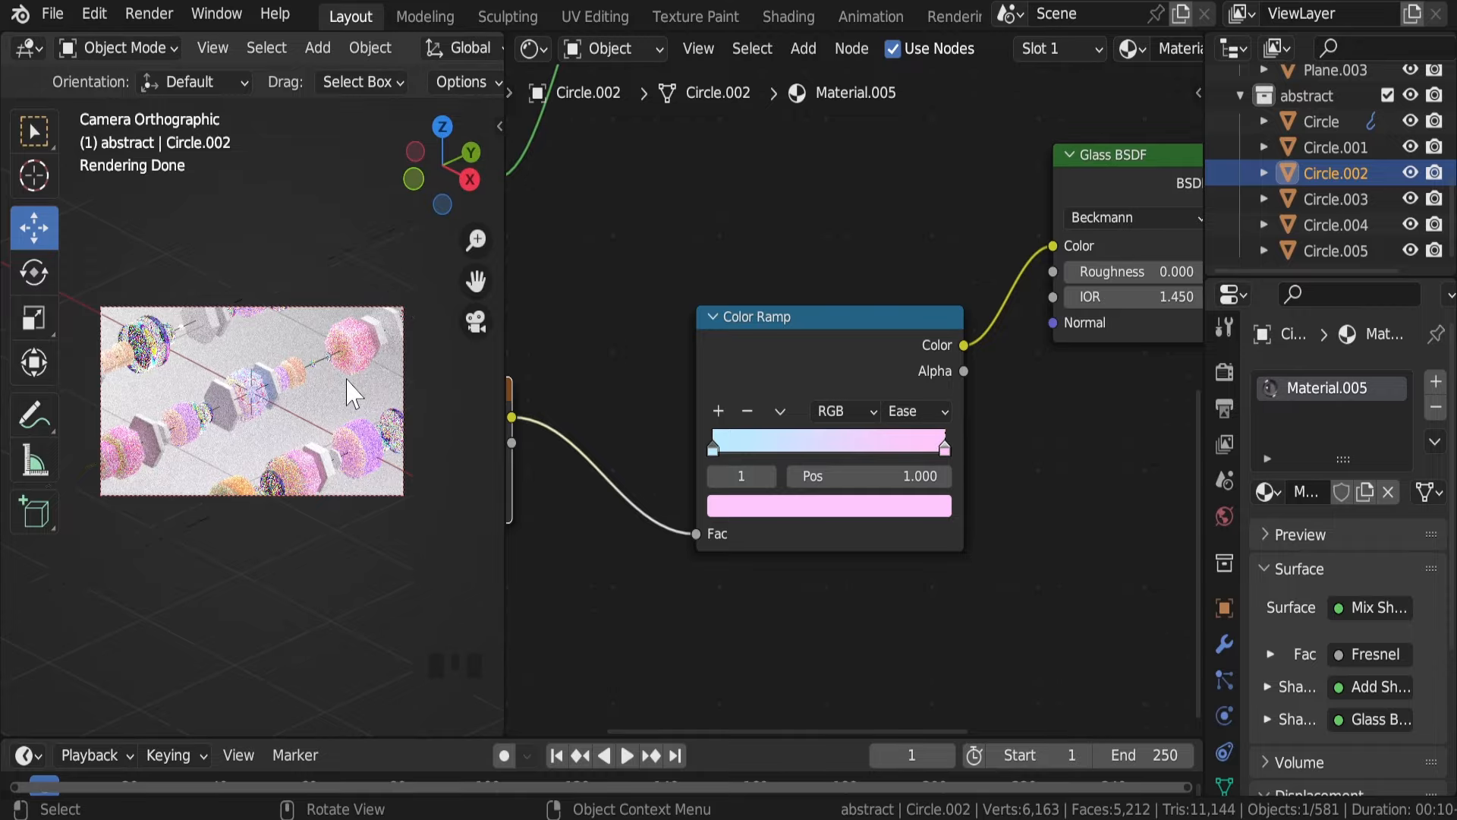
# Check the materials of Circle.001 and Circle.002, and assign Material.005 to Circle.004
pyautogui.scroll(9, 348, 391)
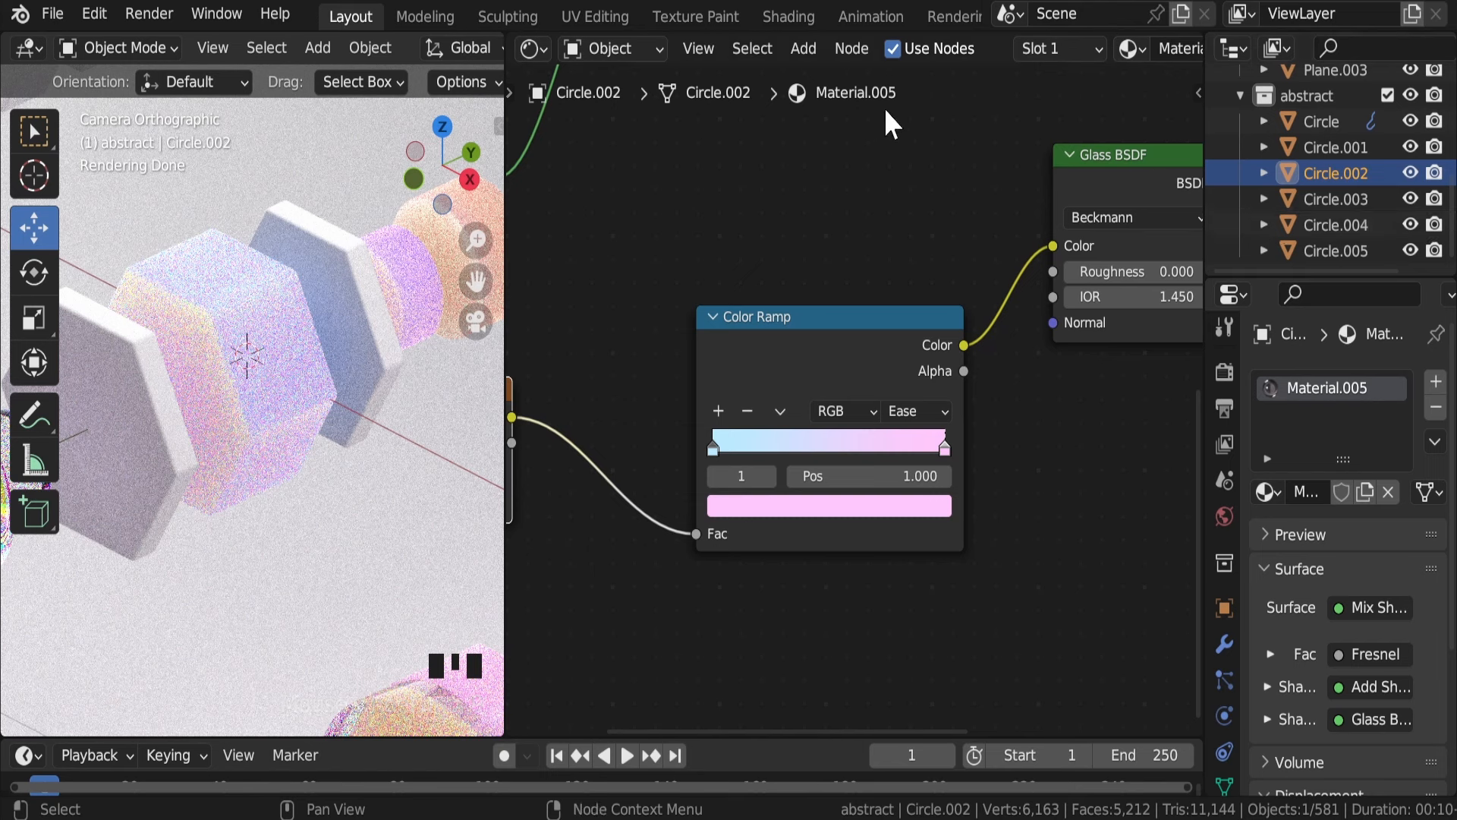
pyautogui.scroll(-4, 762, 54)
pyautogui.scroll(-15, 760, 53)
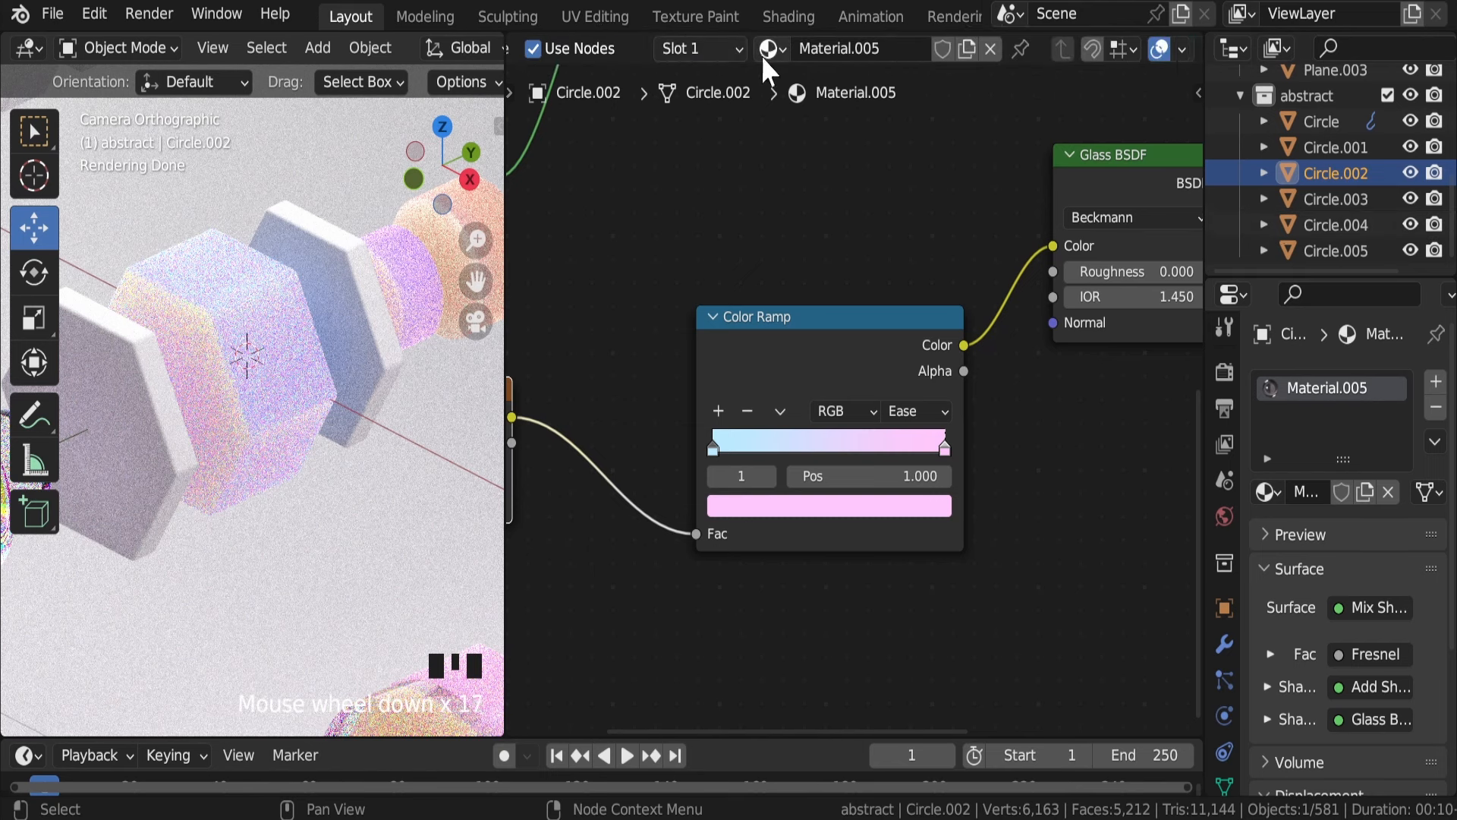
pyautogui.click(1341, 147)
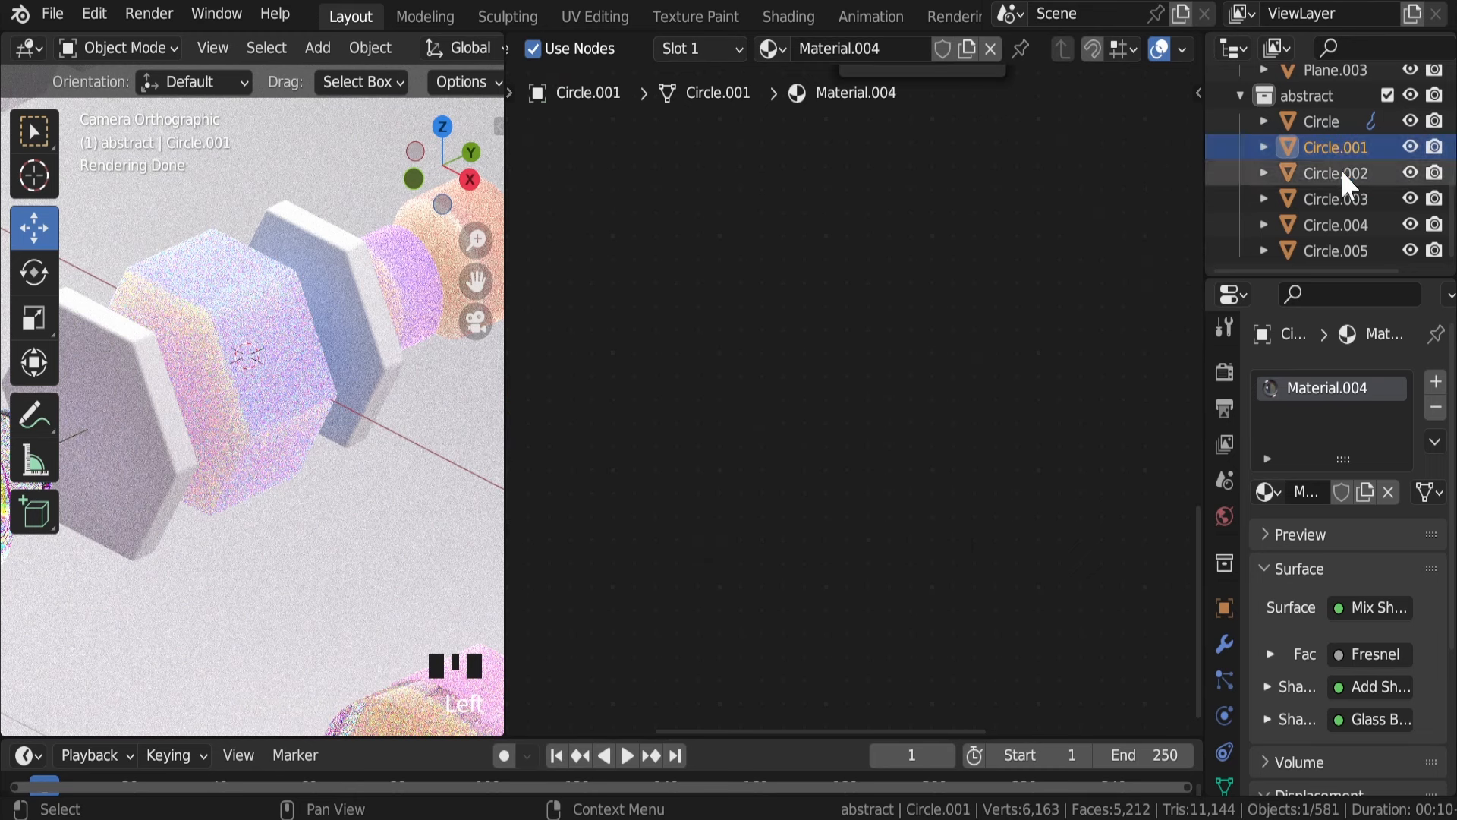
pyautogui.click(1341, 173)
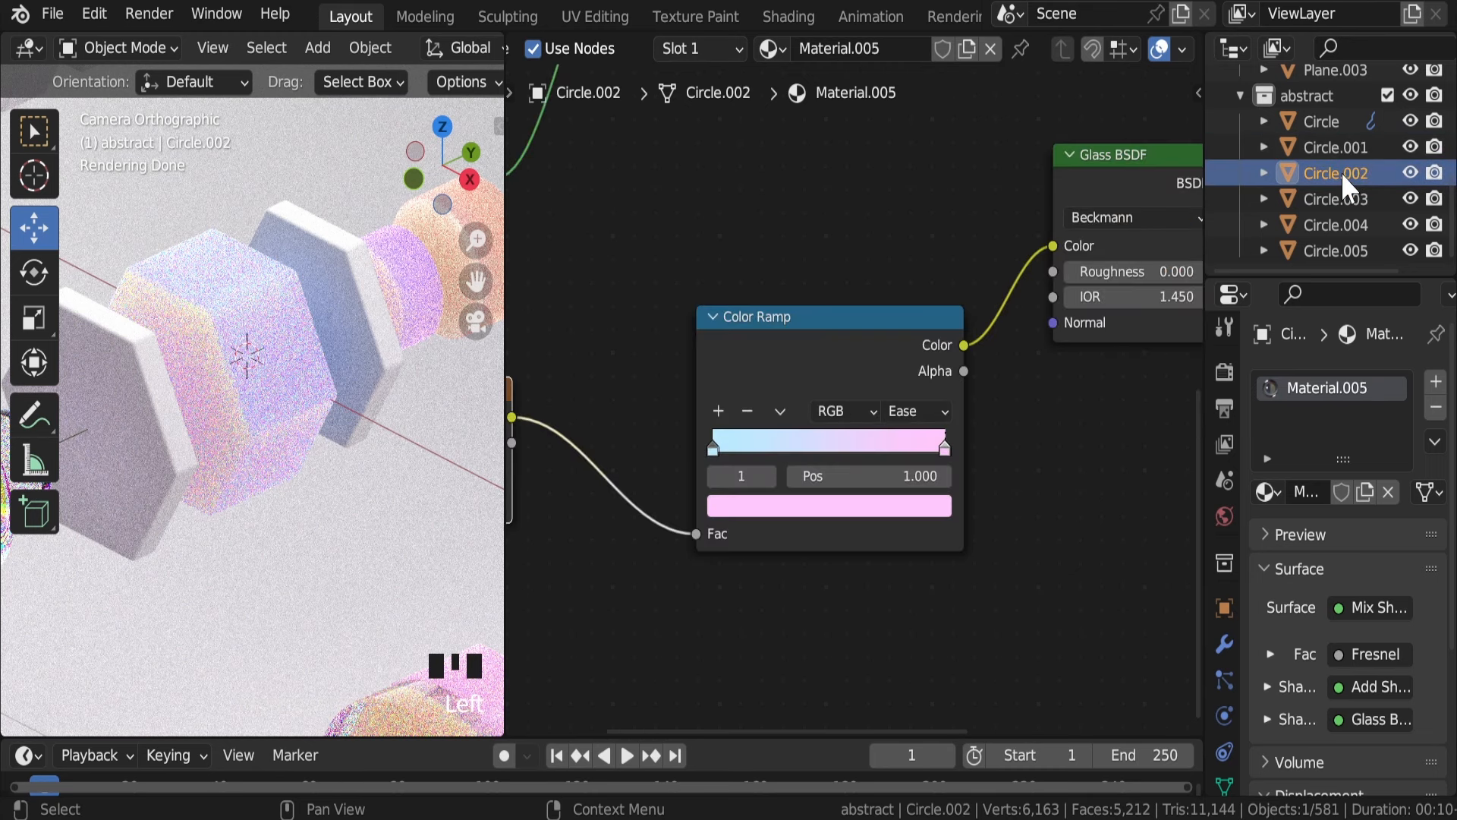
pyautogui.click(1334, 226)
pyautogui.moveTo(842, 48); pyautogui.dragTo(888, 228)
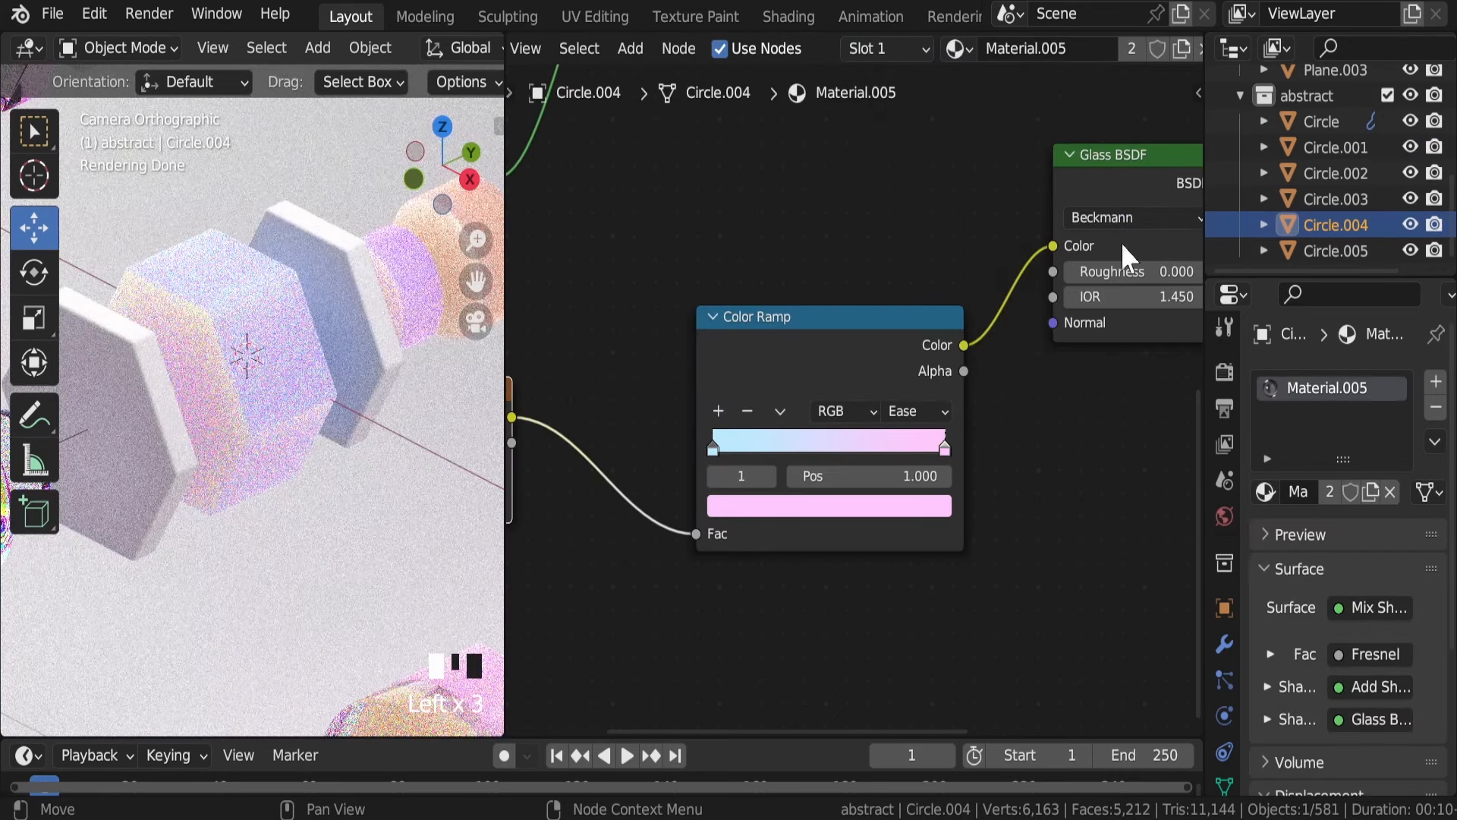
# Assign Material.004 to Circle.005 and save the file
pyautogui.click(1339, 251)
pyautogui.moveTo(842, 48); pyautogui.dragTo(911, 190)
pyautogui.scroll(-7, 211, 289)
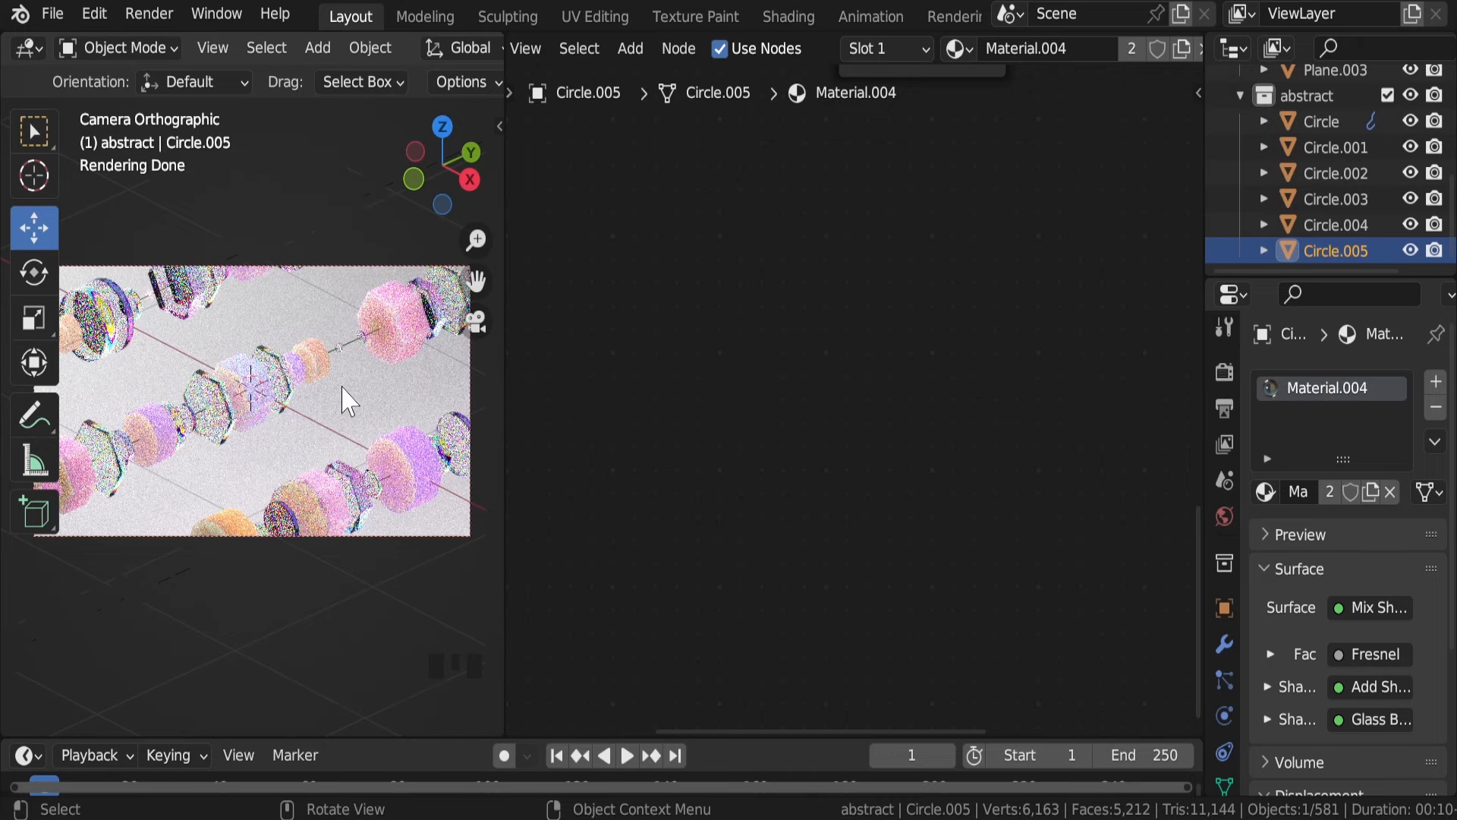
pyautogui.hotkey('ctrl', 's')
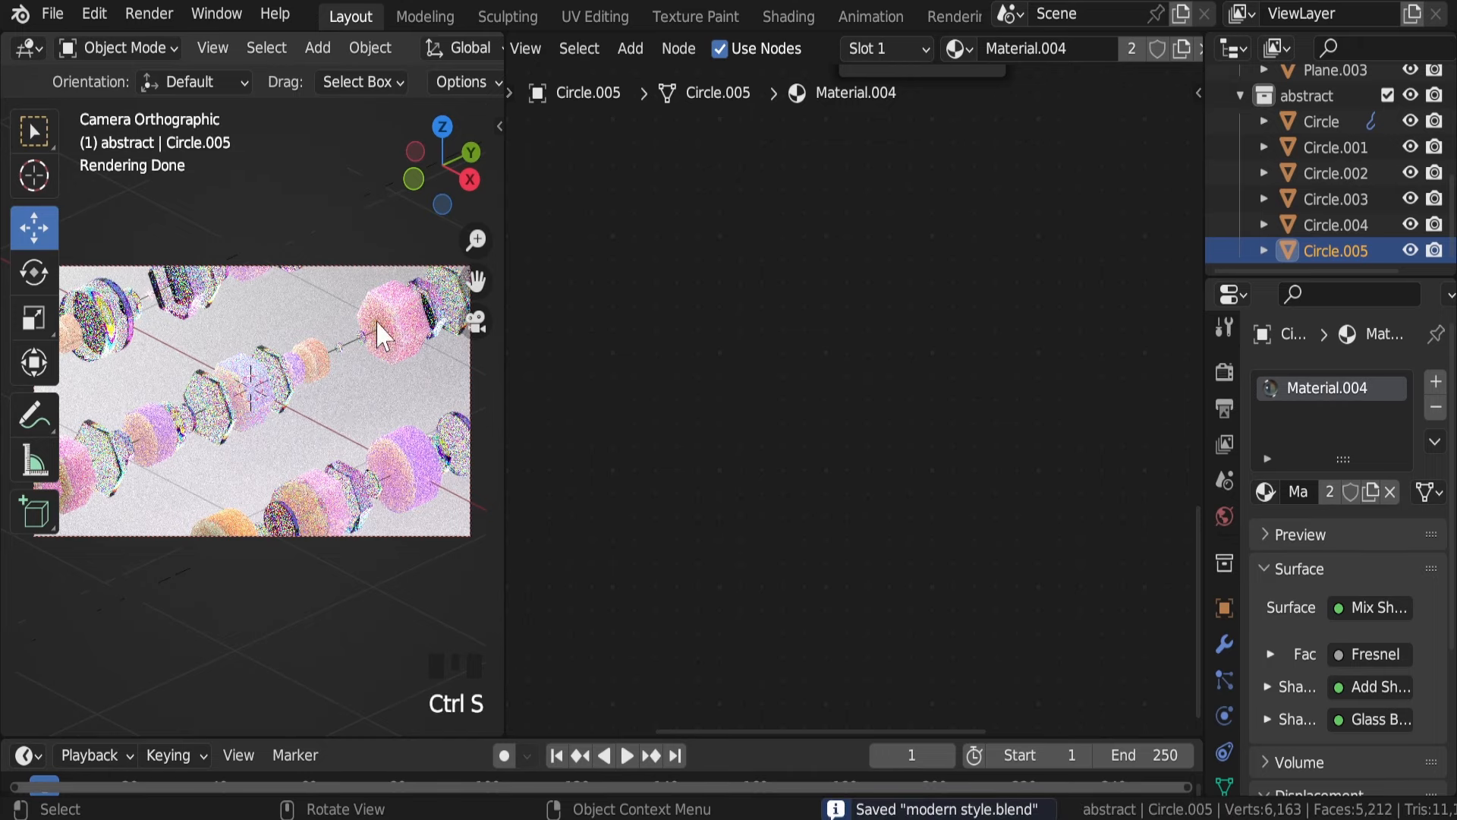
# Make the middle strand's (NurbsPath) particle settings single-user and set its scale randomness to 0.7
pyautogui.click(310, 351)
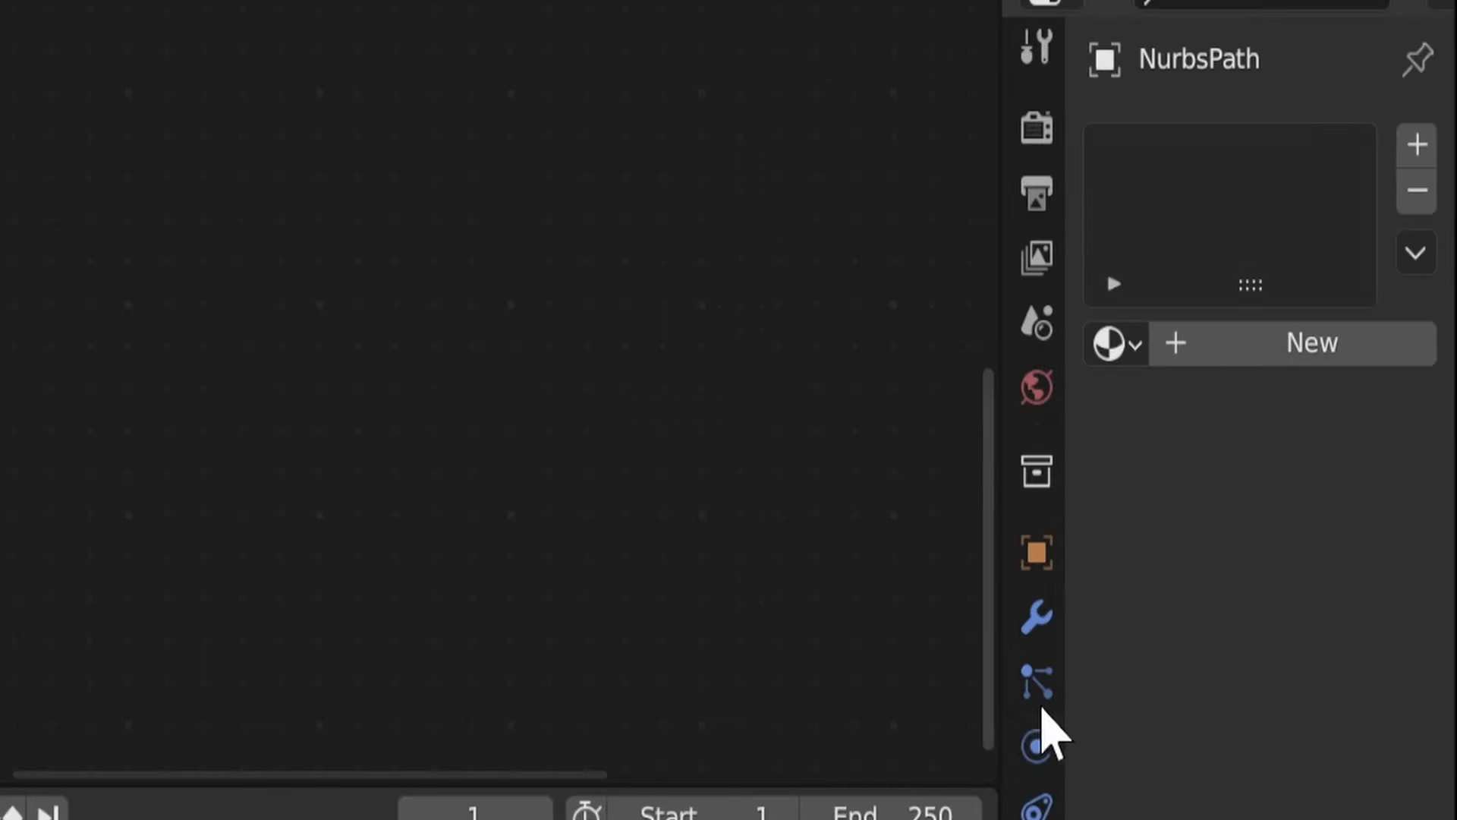
pyautogui.click(1224, 680)
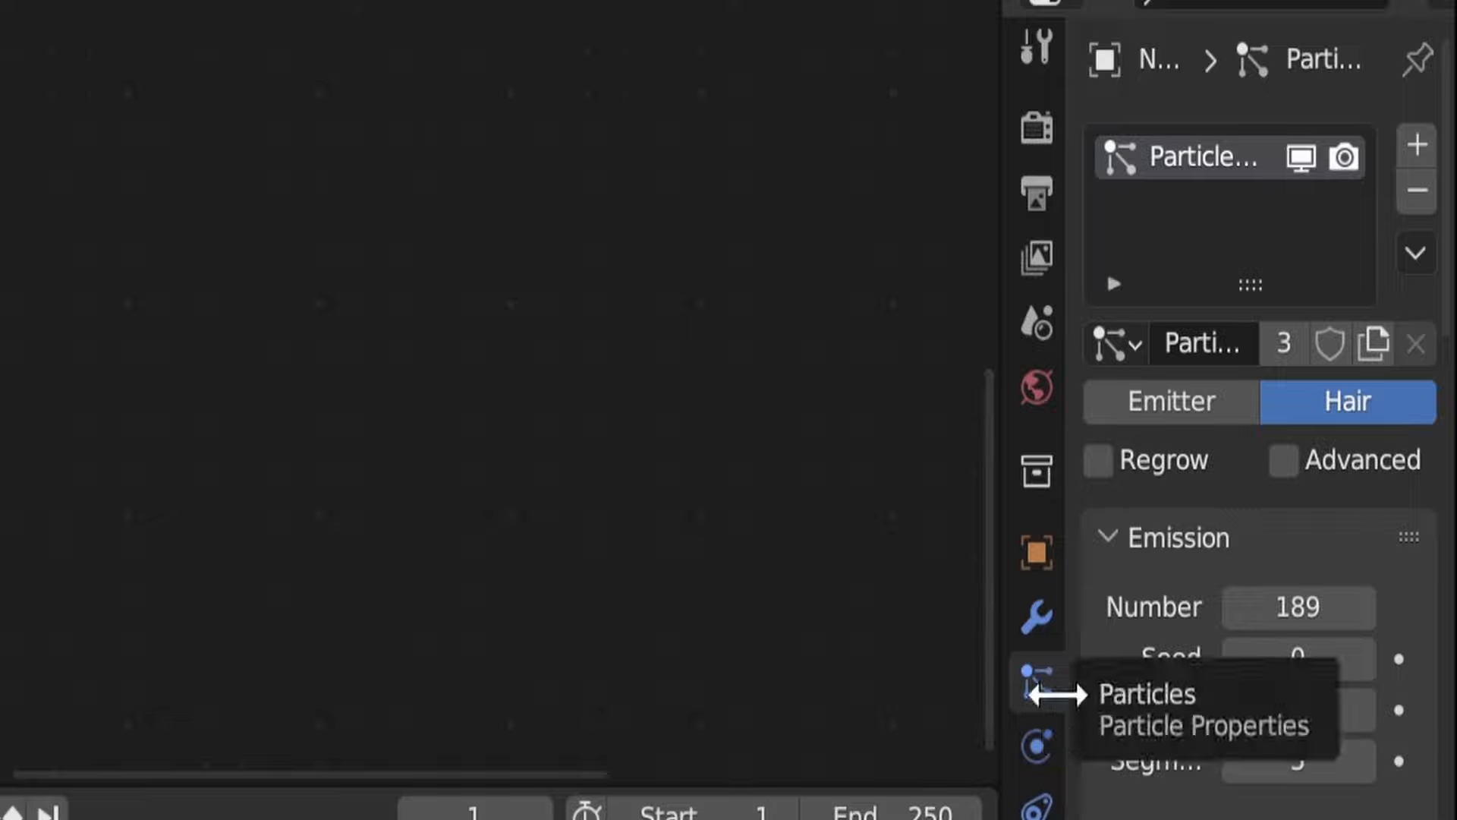
pyautogui.scroll(-12, 1132, 569)
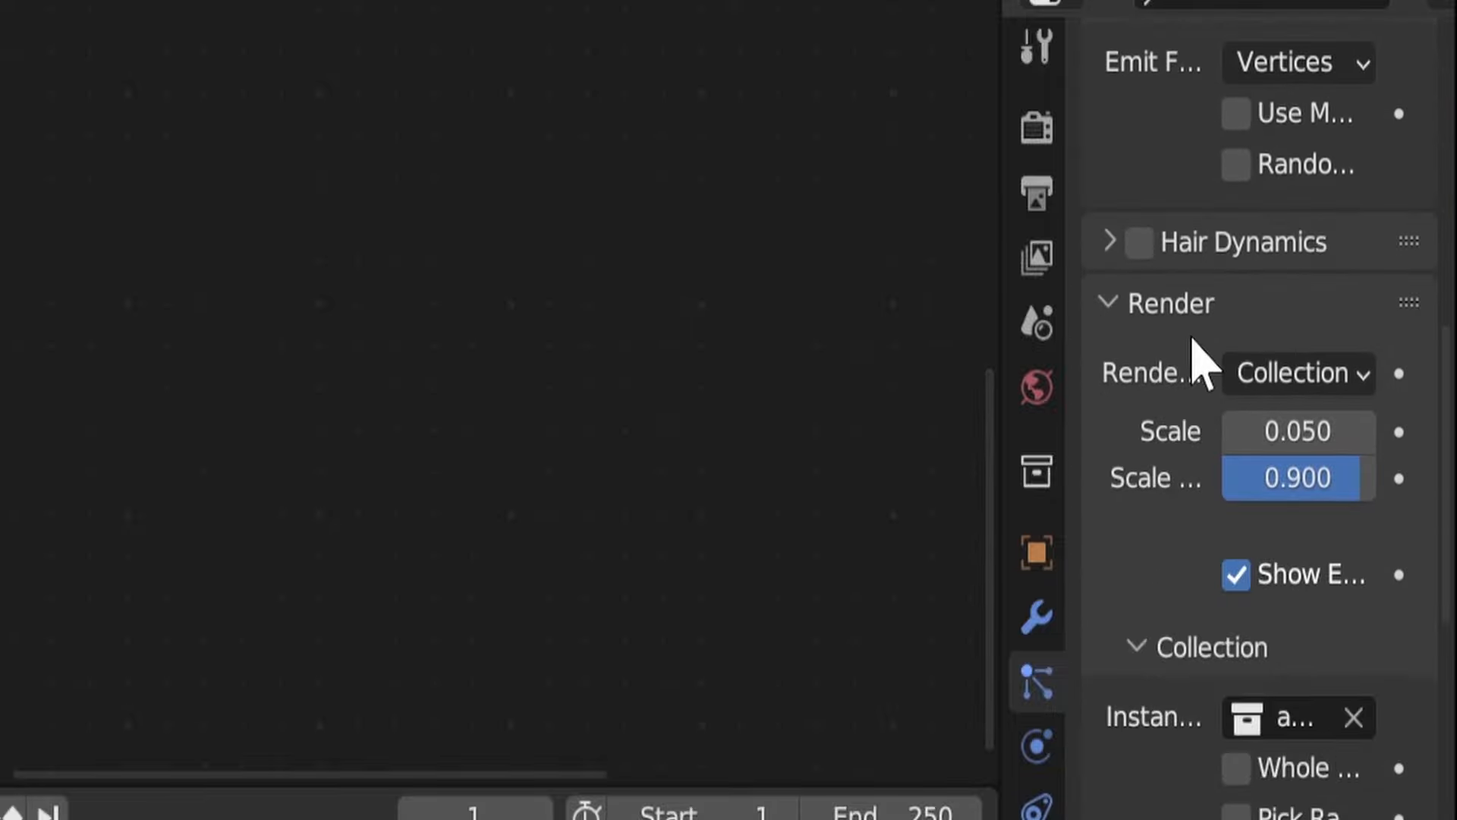
pyautogui.scroll(12, 1202, 364)
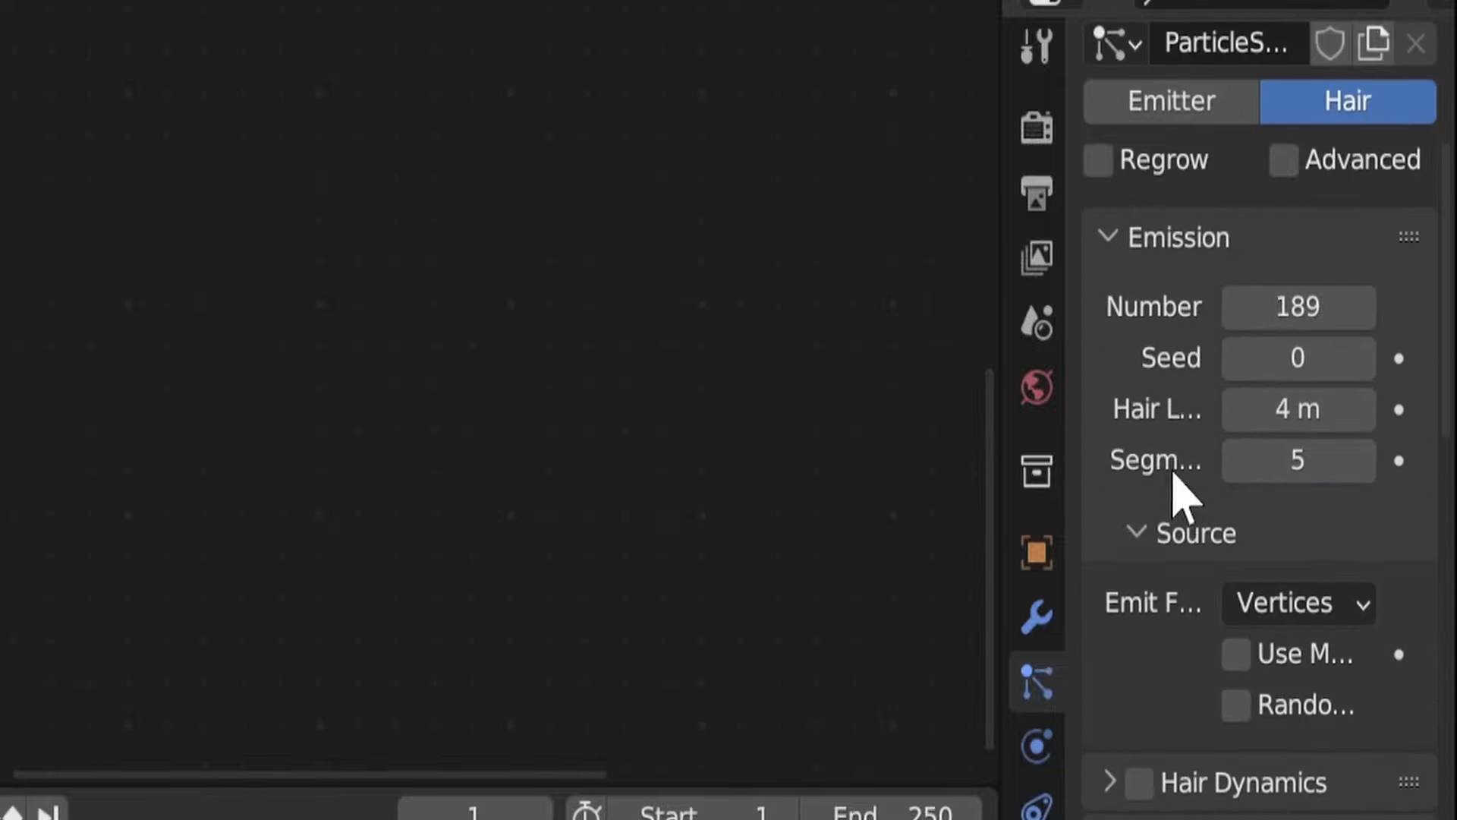
pyautogui.scroll(-5, 1178, 493)
pyautogui.click(1357, 778)
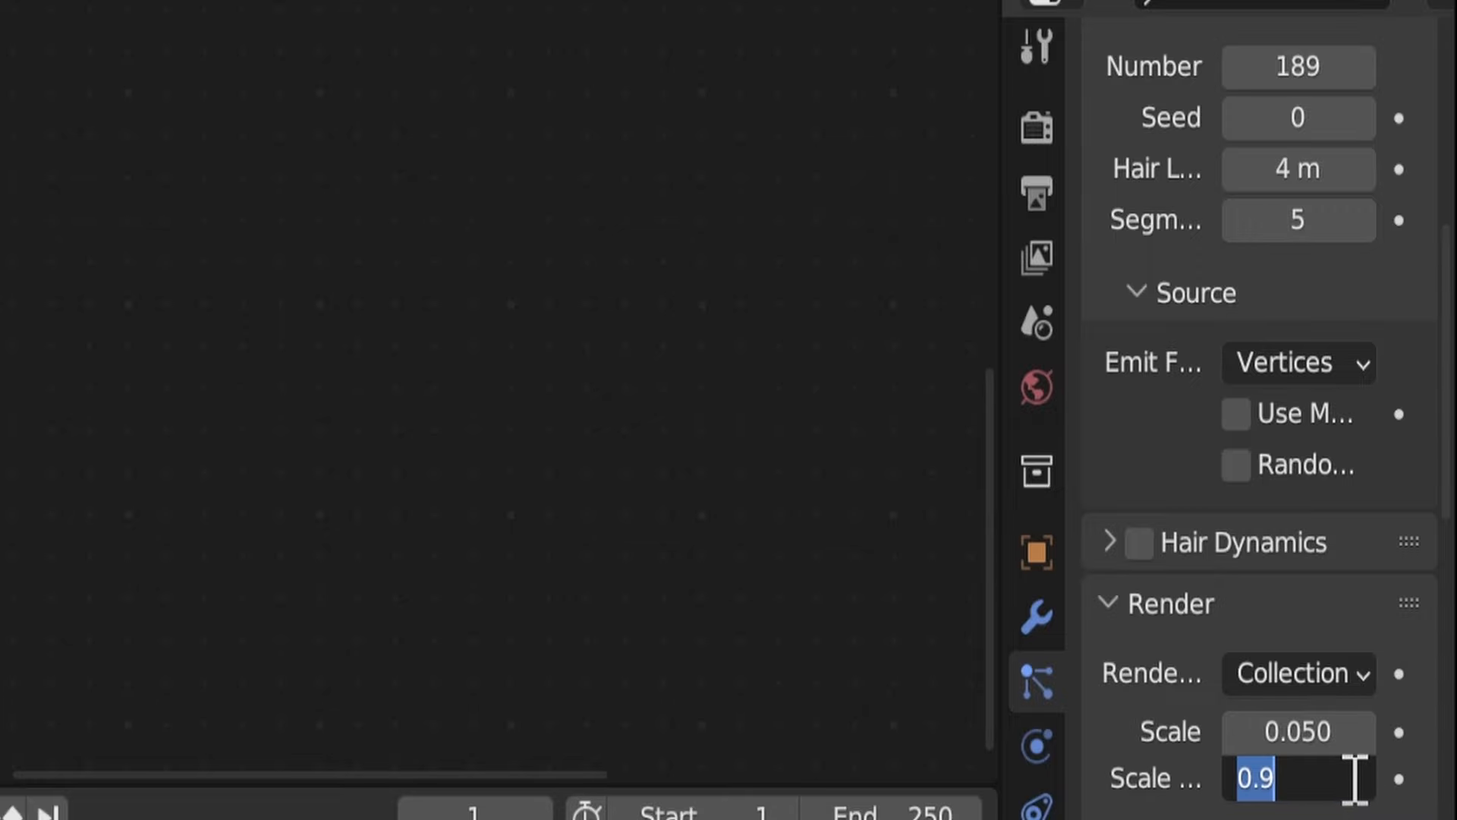
pyautogui.write('.7')
pyautogui.press('Return')
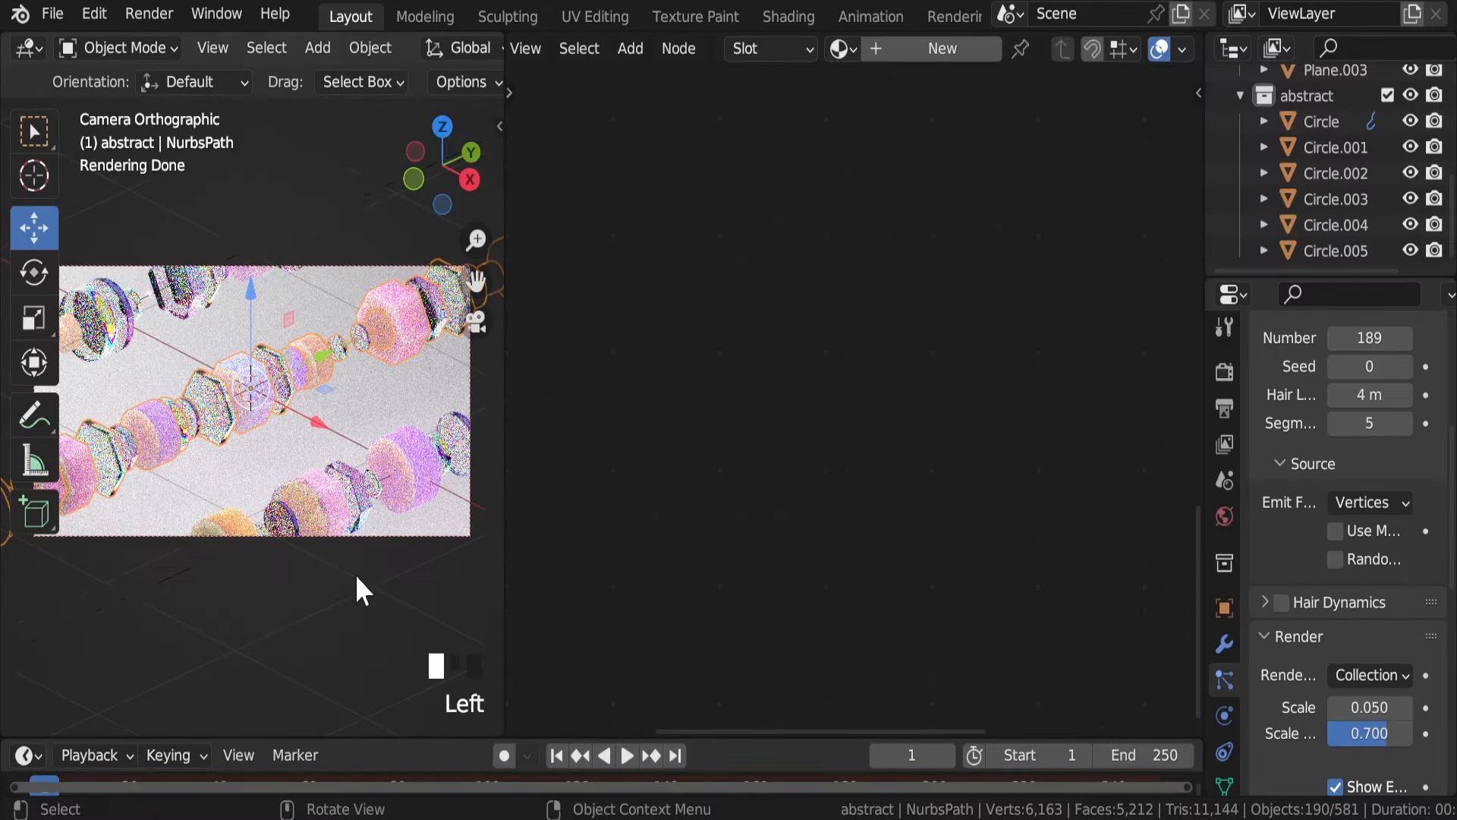
pyautogui.hotkey('ctrl', 'z')
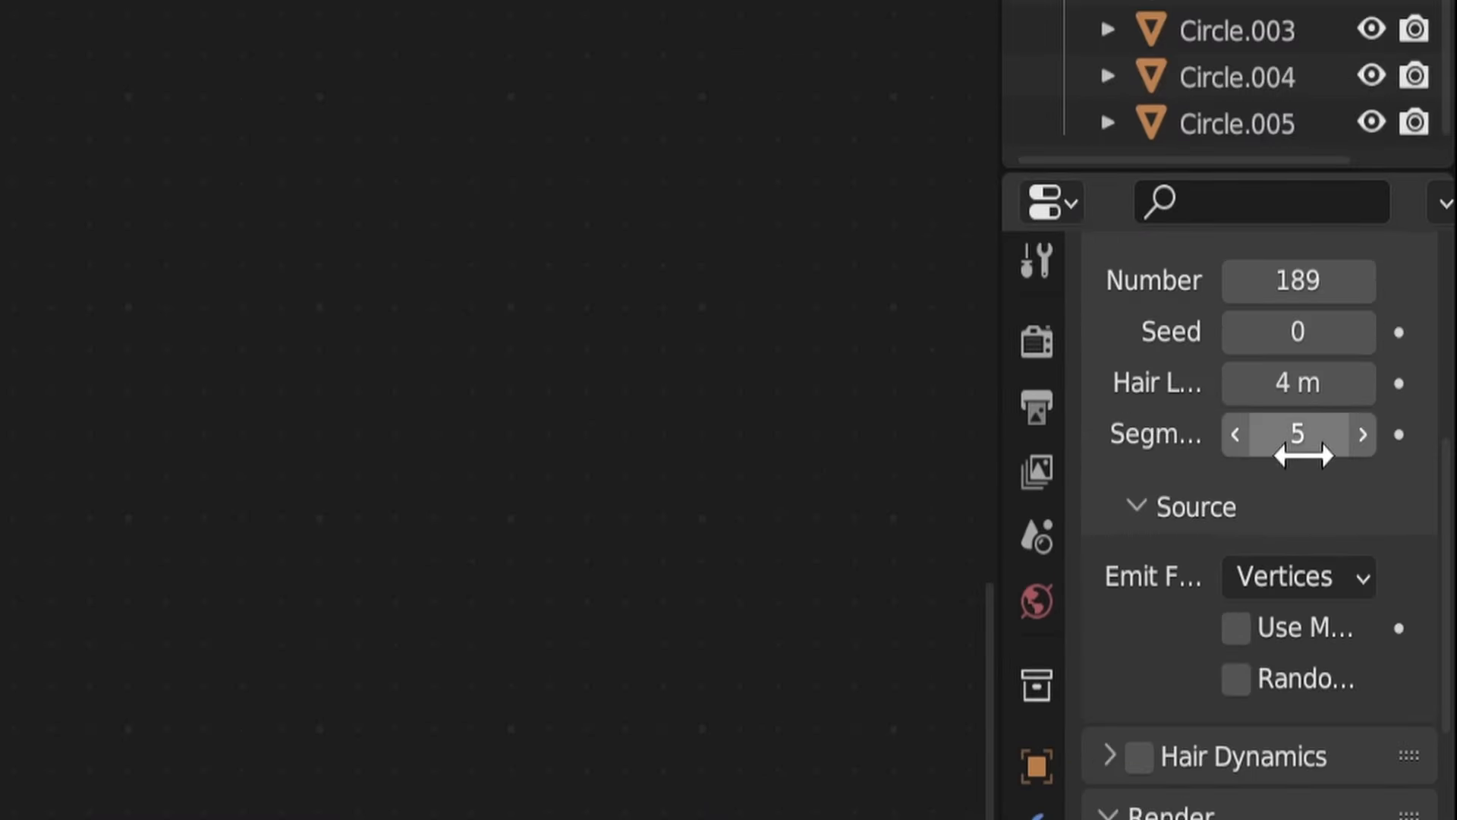
# Give NurbsPath.002 its own single-user particle settings, set its scale randomness to 0.6 and save the file
pyautogui.scroll(3, 1389, 369)
pyautogui.scroll(-3, 1389, 376)
pyautogui.scroll(3, 1360, 471)
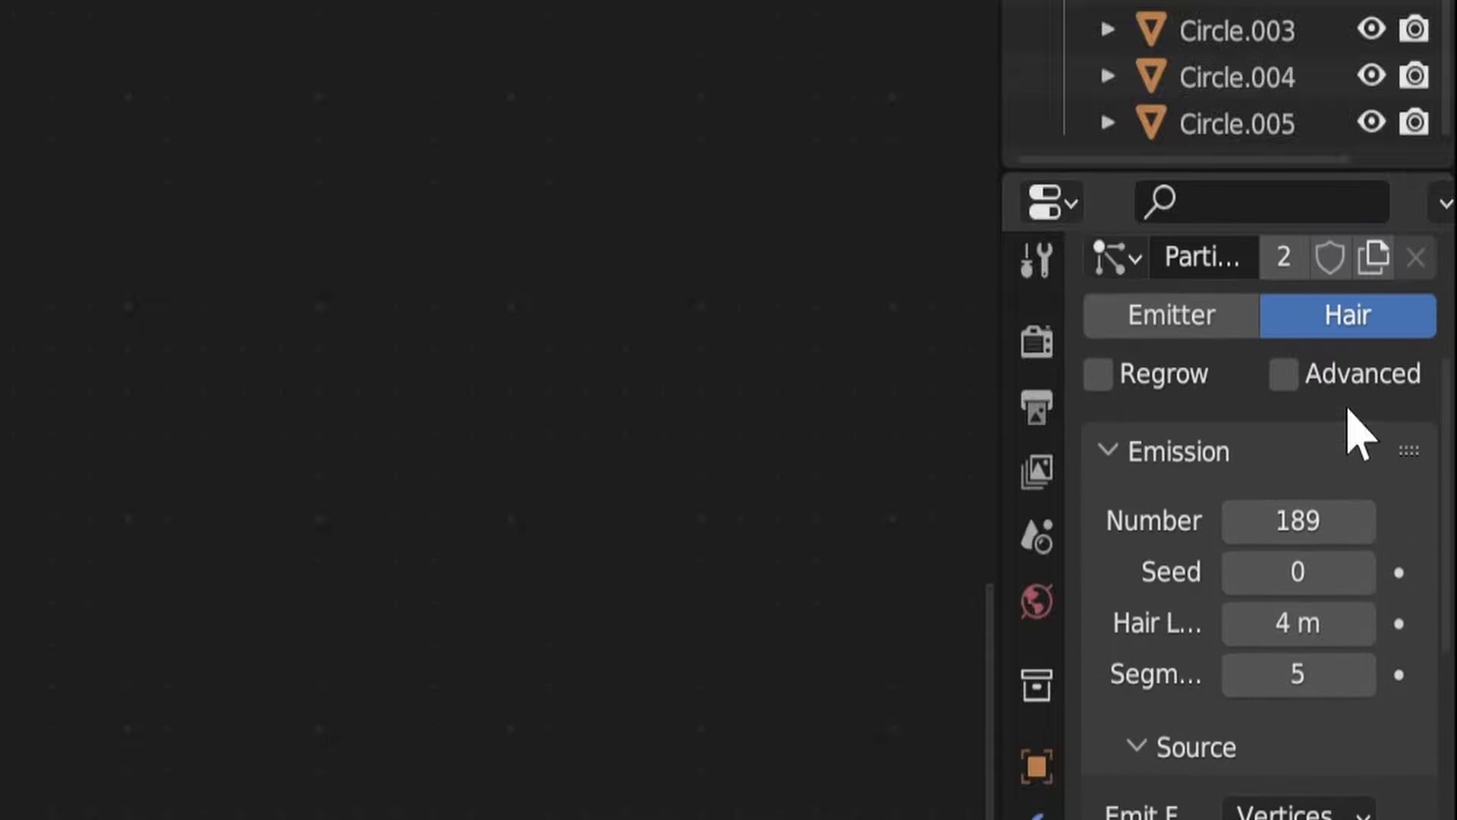
pyautogui.scroll(-5, 1108, 639)
pyautogui.click(1330, 766)
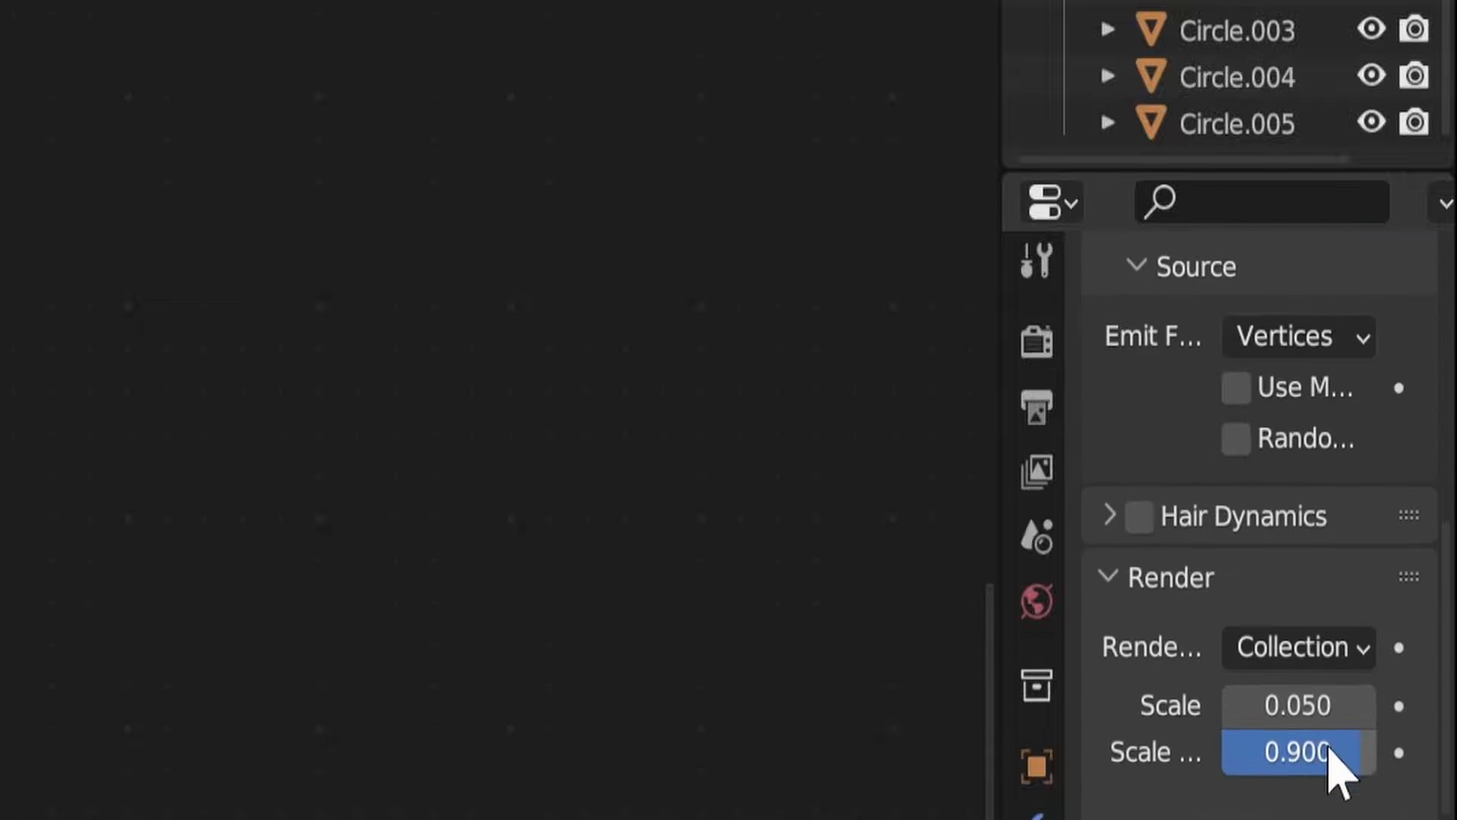
pyautogui.write('.6')
pyautogui.press('Return')
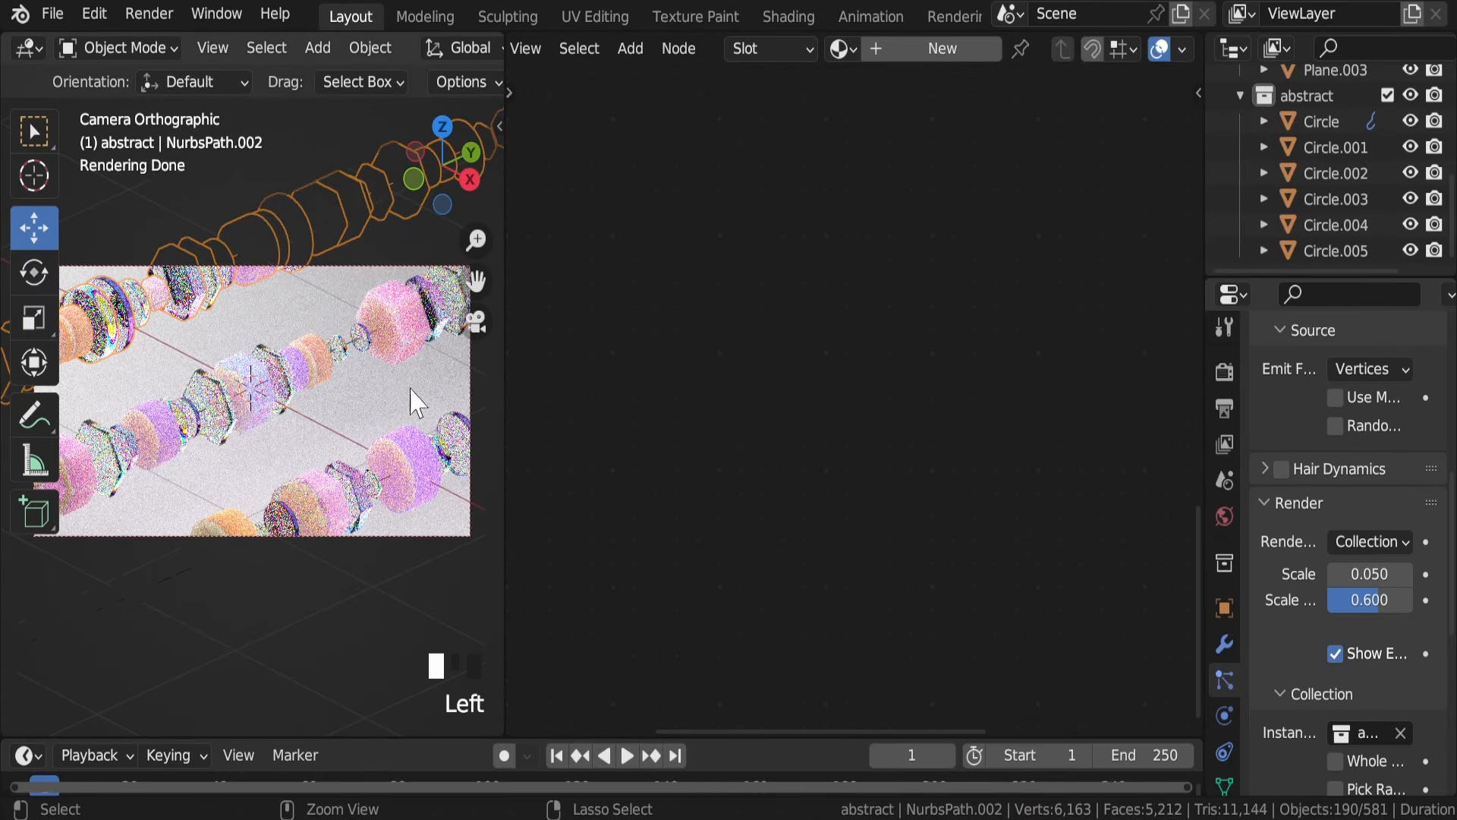
pyautogui.hotkey('ctrl', 's')
pyautogui.click(313, 313)
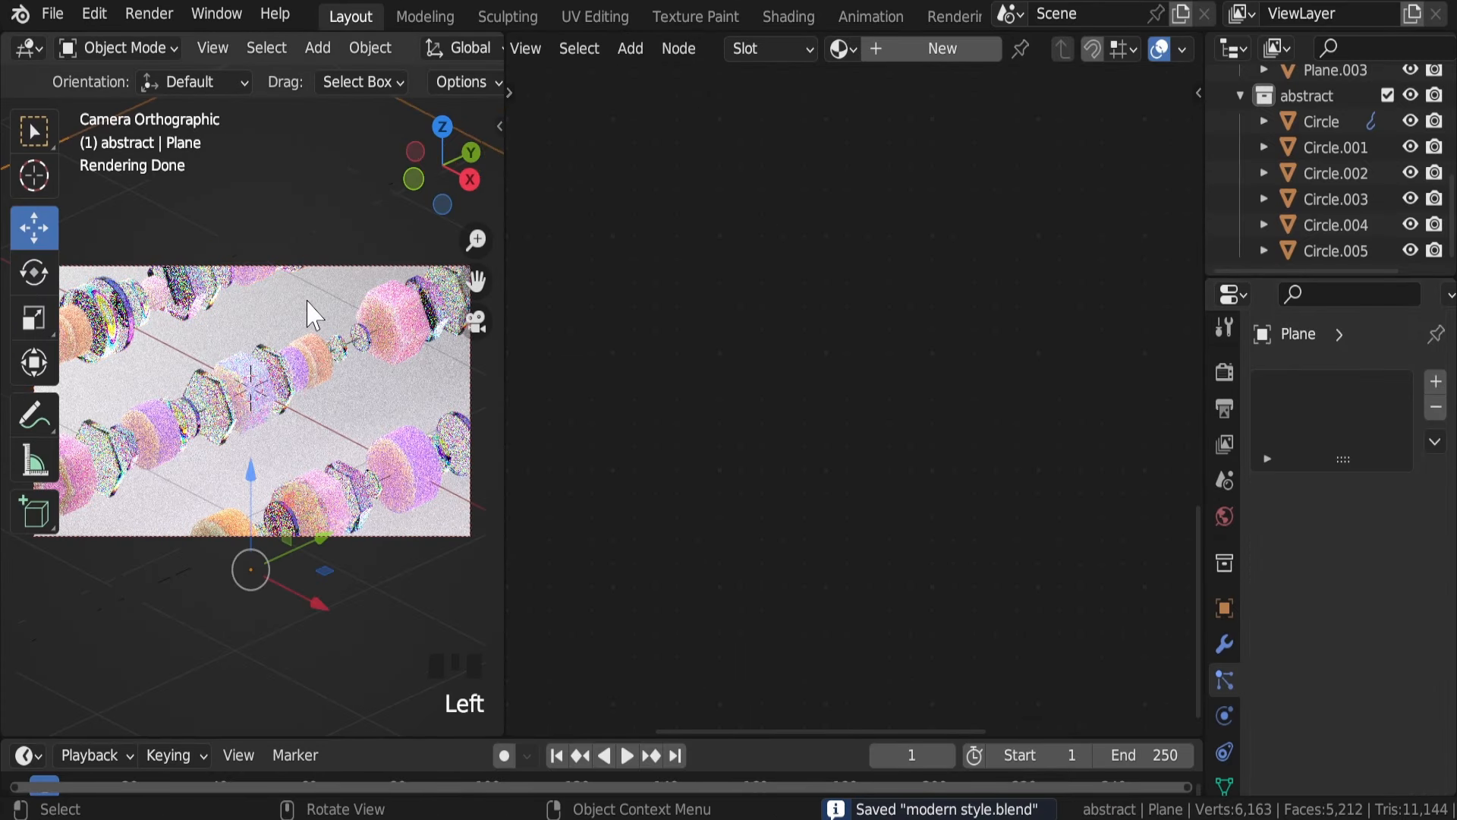
# Set the scale randomness of NurbsPath.001's particle system to 0.8 and save the file
pyautogui.click(416, 478)
pyautogui.scroll(-8, 1407, 574)
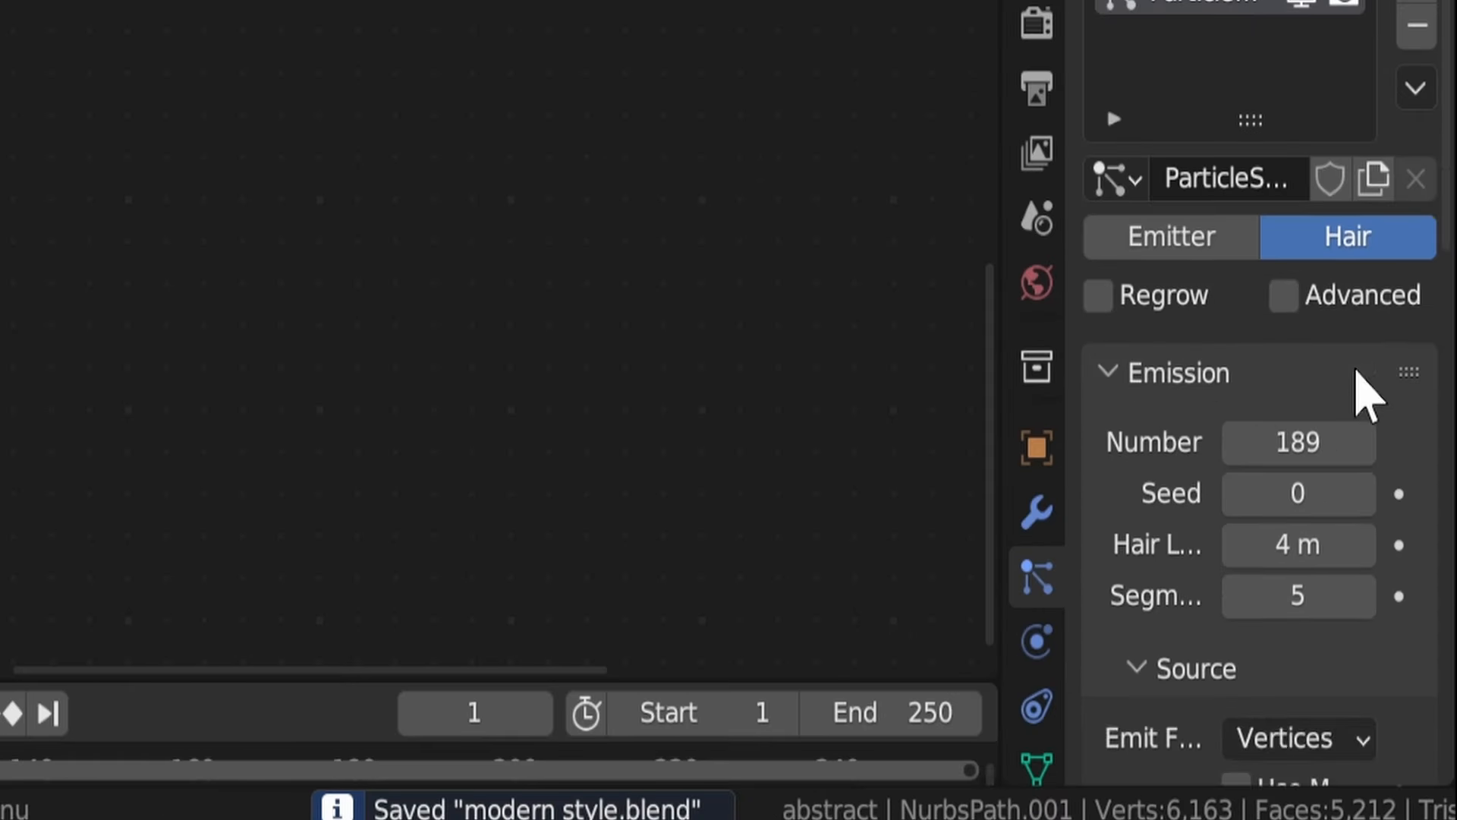
pyautogui.moveTo(1358, 735); pyautogui.dragTo(1355, 733)
pyautogui.click(1358, 734)
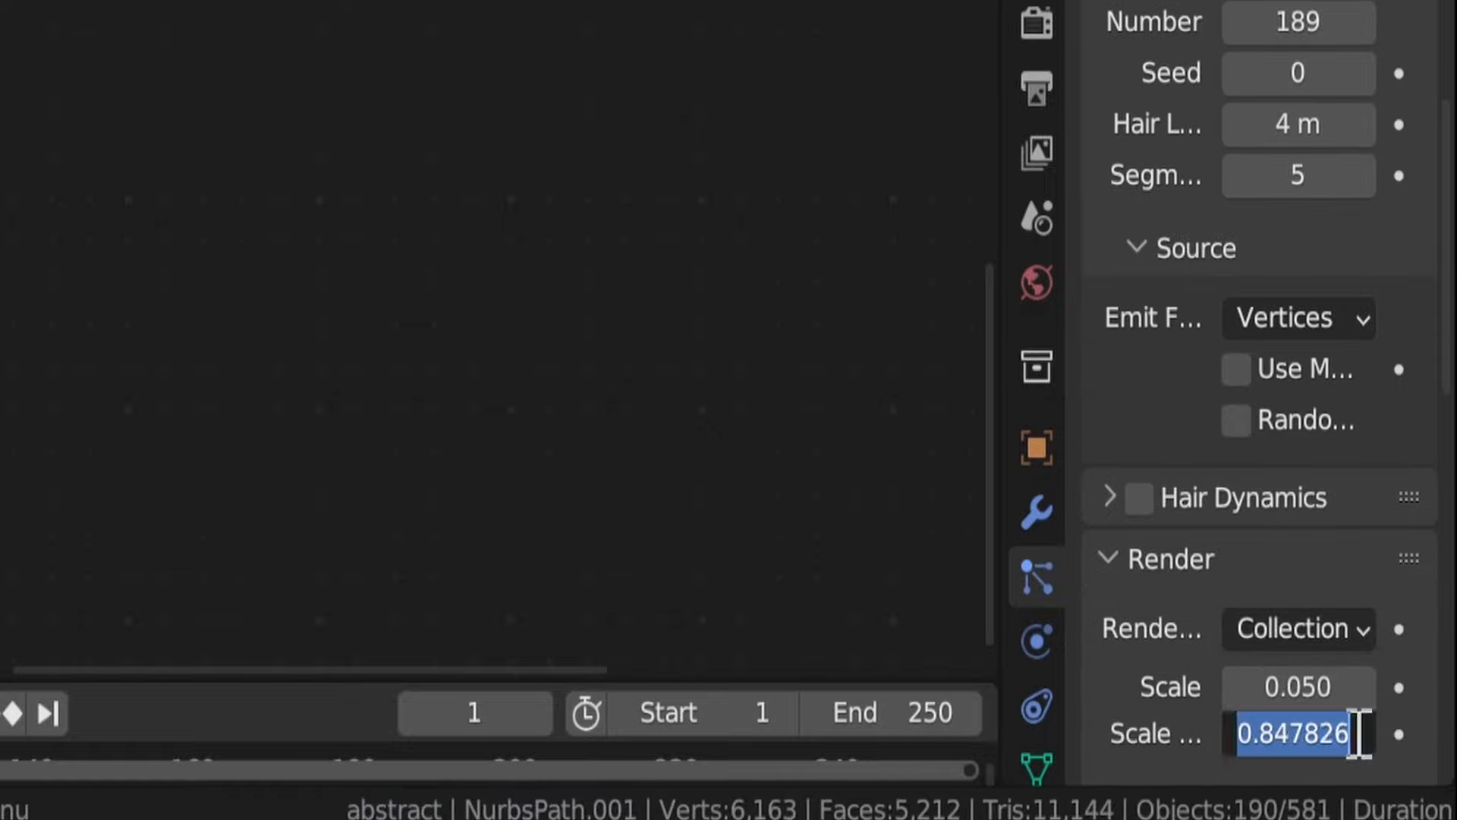
pyautogui.write('.8')
pyautogui.press('Return')
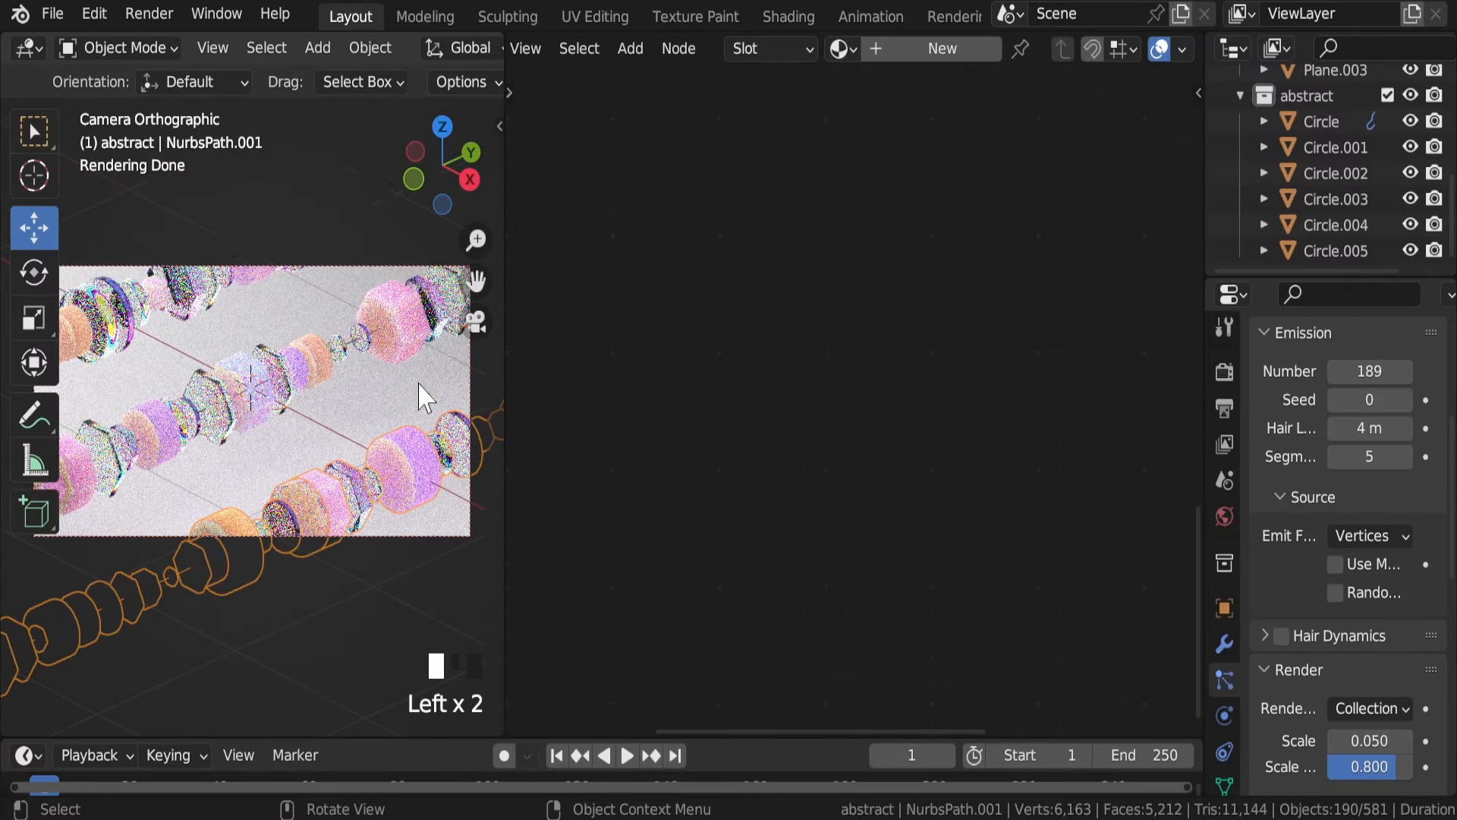
pyautogui.click(421, 394)
pyautogui.hotkey('ctrl', 's')
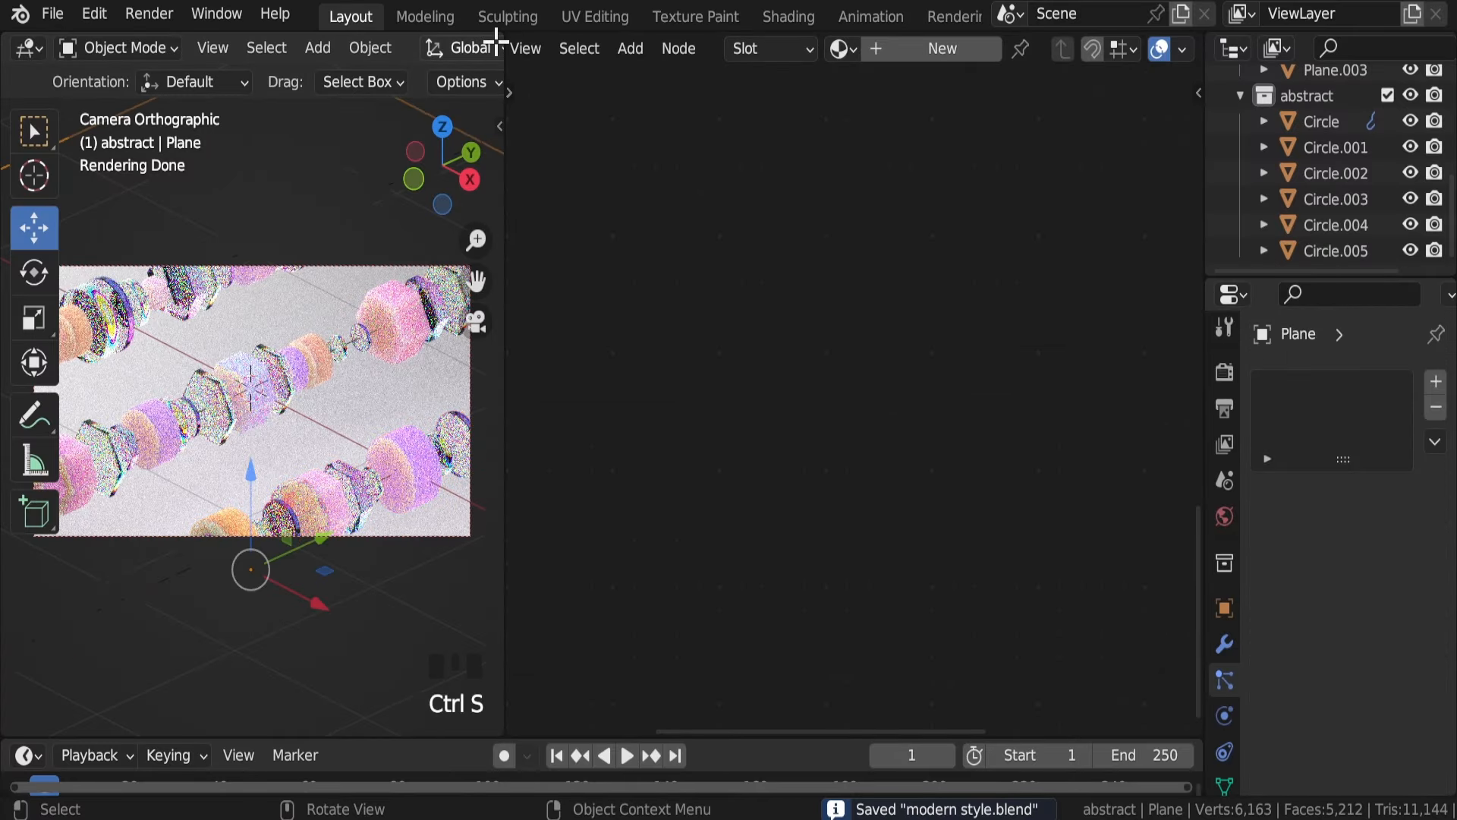
# Widen the 3D viewport and reduce the camera's orthographic scale to 1.9
pyautogui.moveTo(497, 43); pyautogui.dragTo(836, 53)
pyautogui.scroll(-1, 698, 414)
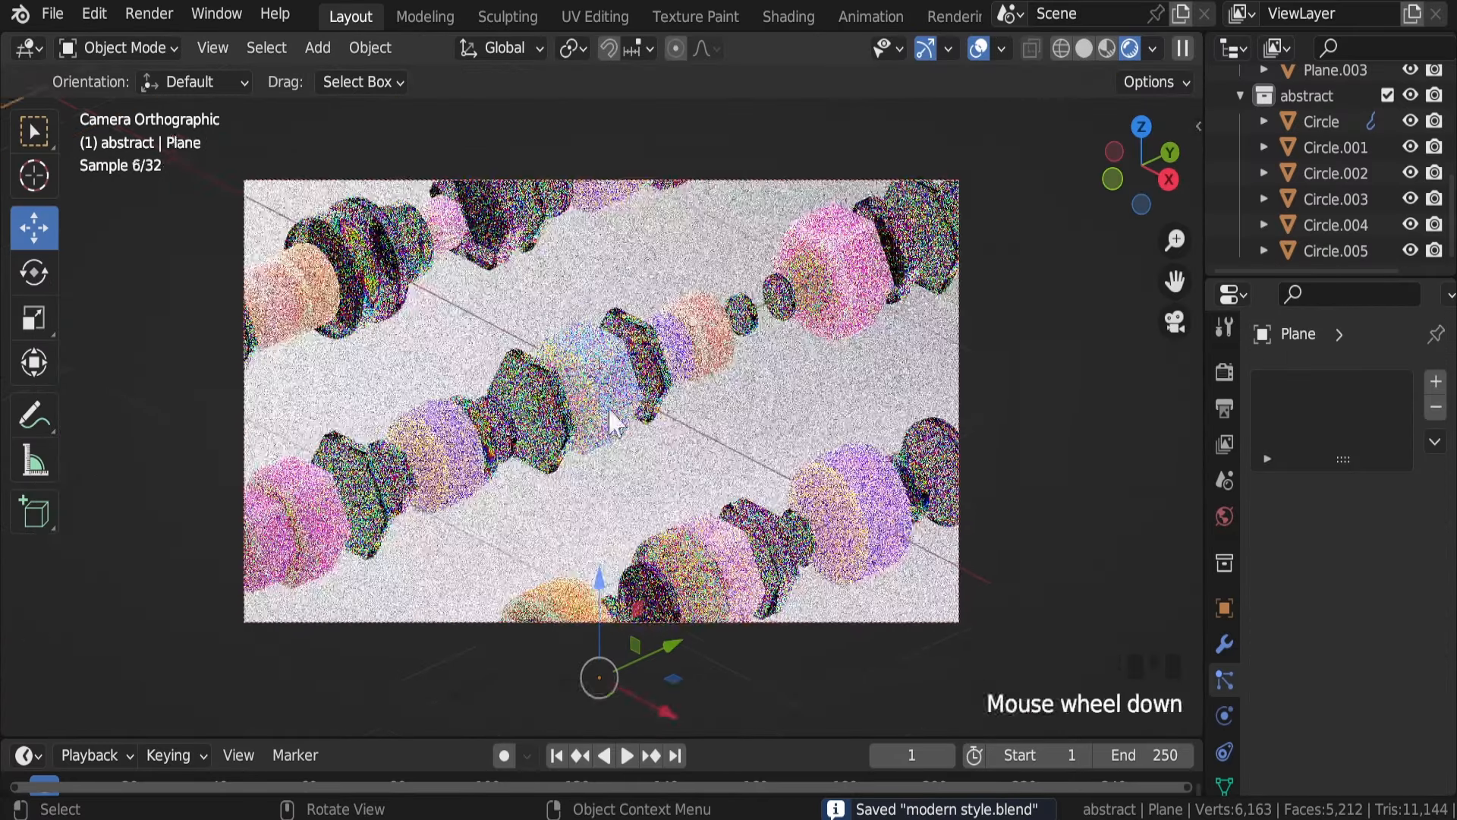
pyautogui.click(665, 251)
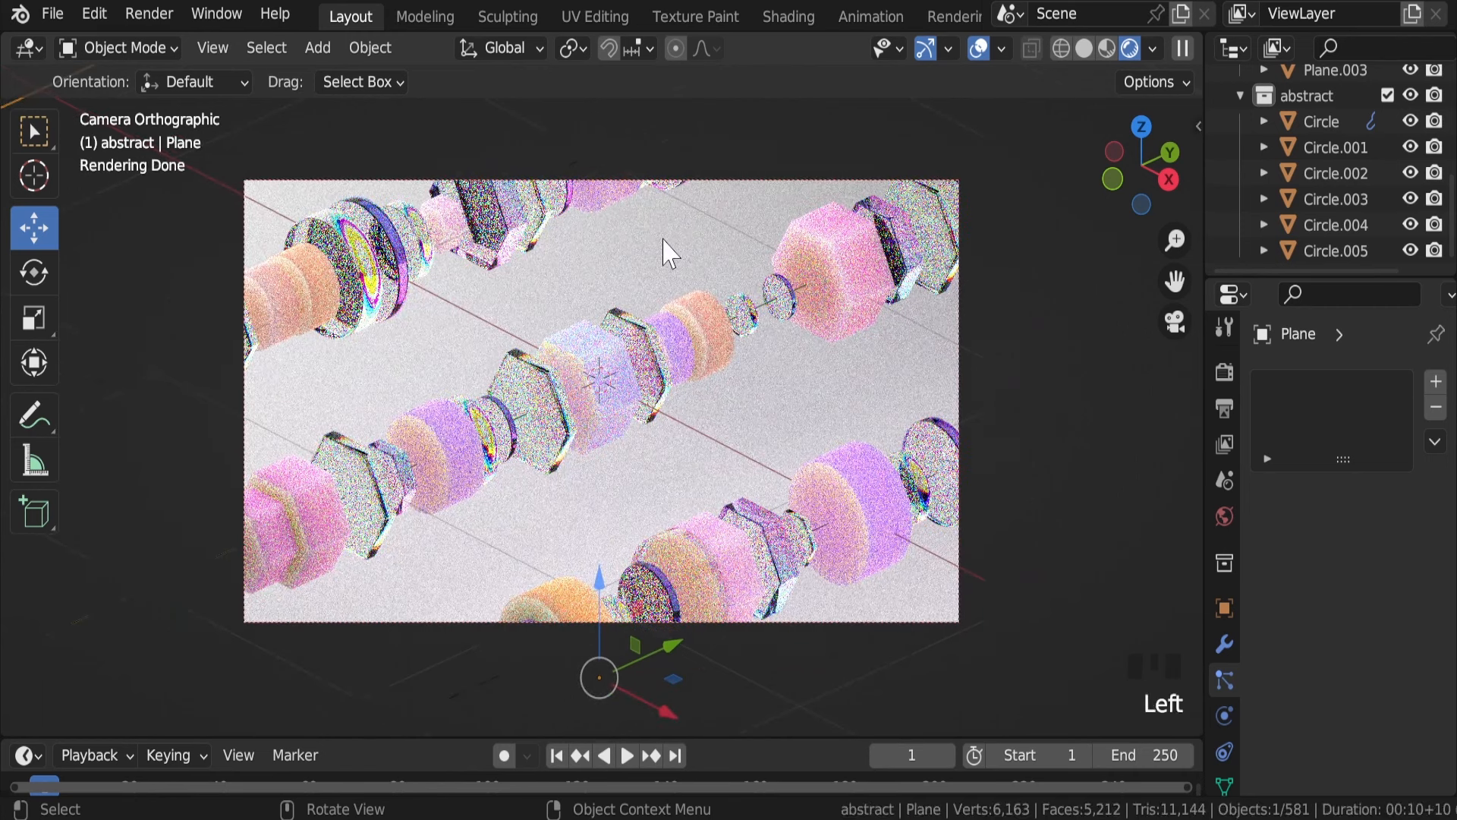
pyautogui.click(868, 184)
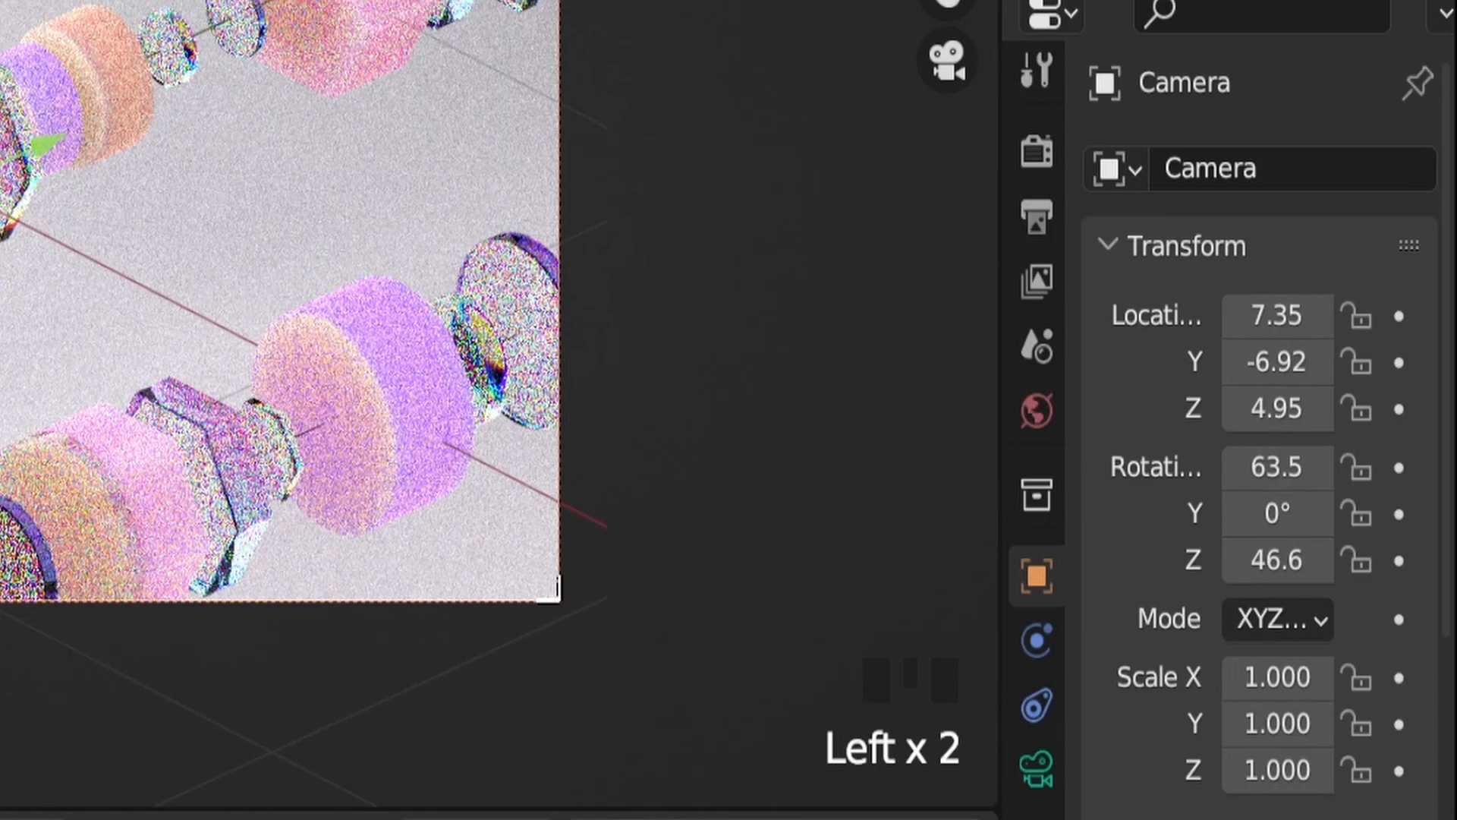
pyautogui.click(1036, 765)
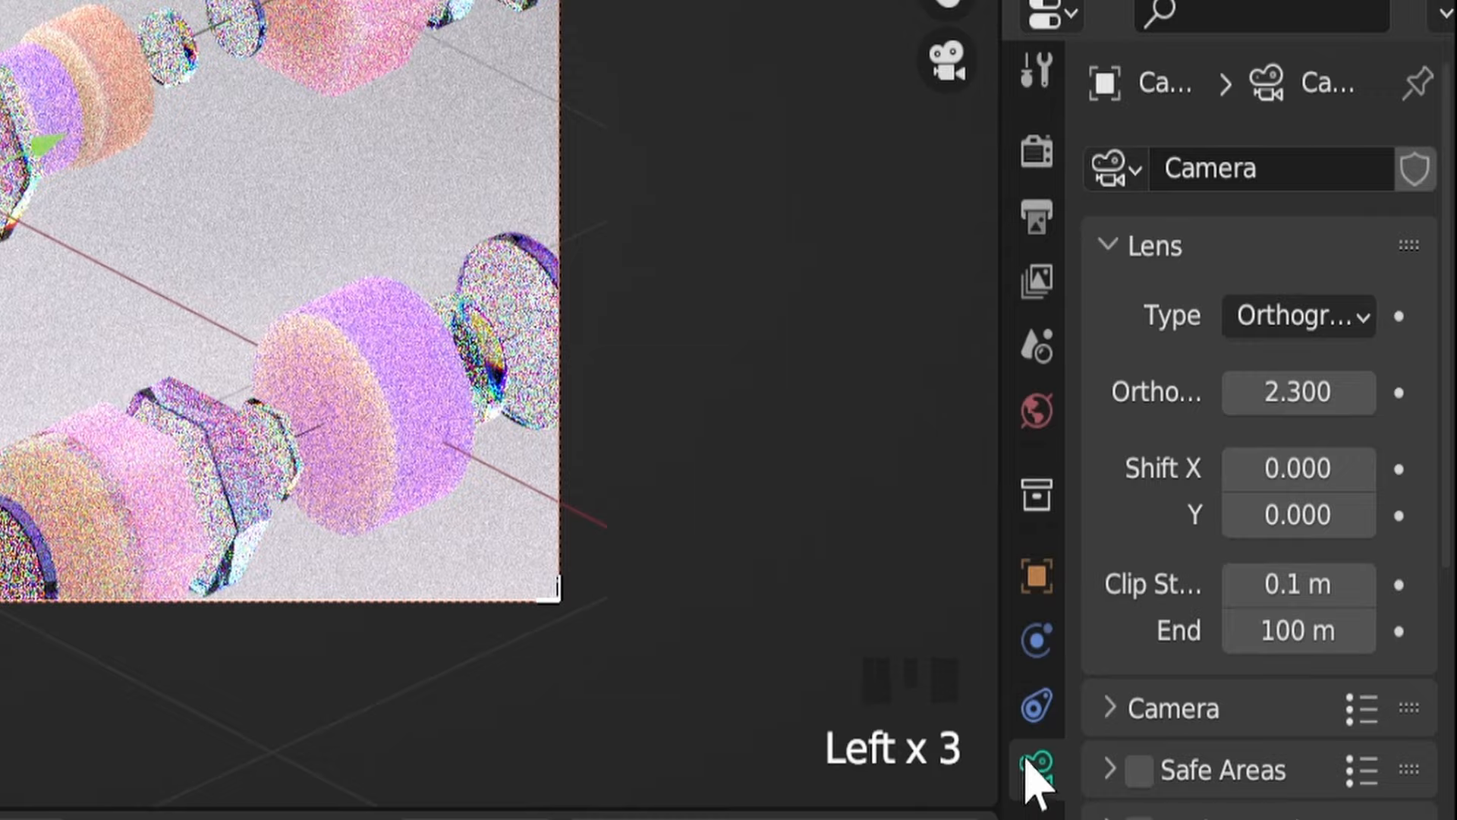
pyautogui.click(1235, 392)
pyautogui.click(1235, 391)
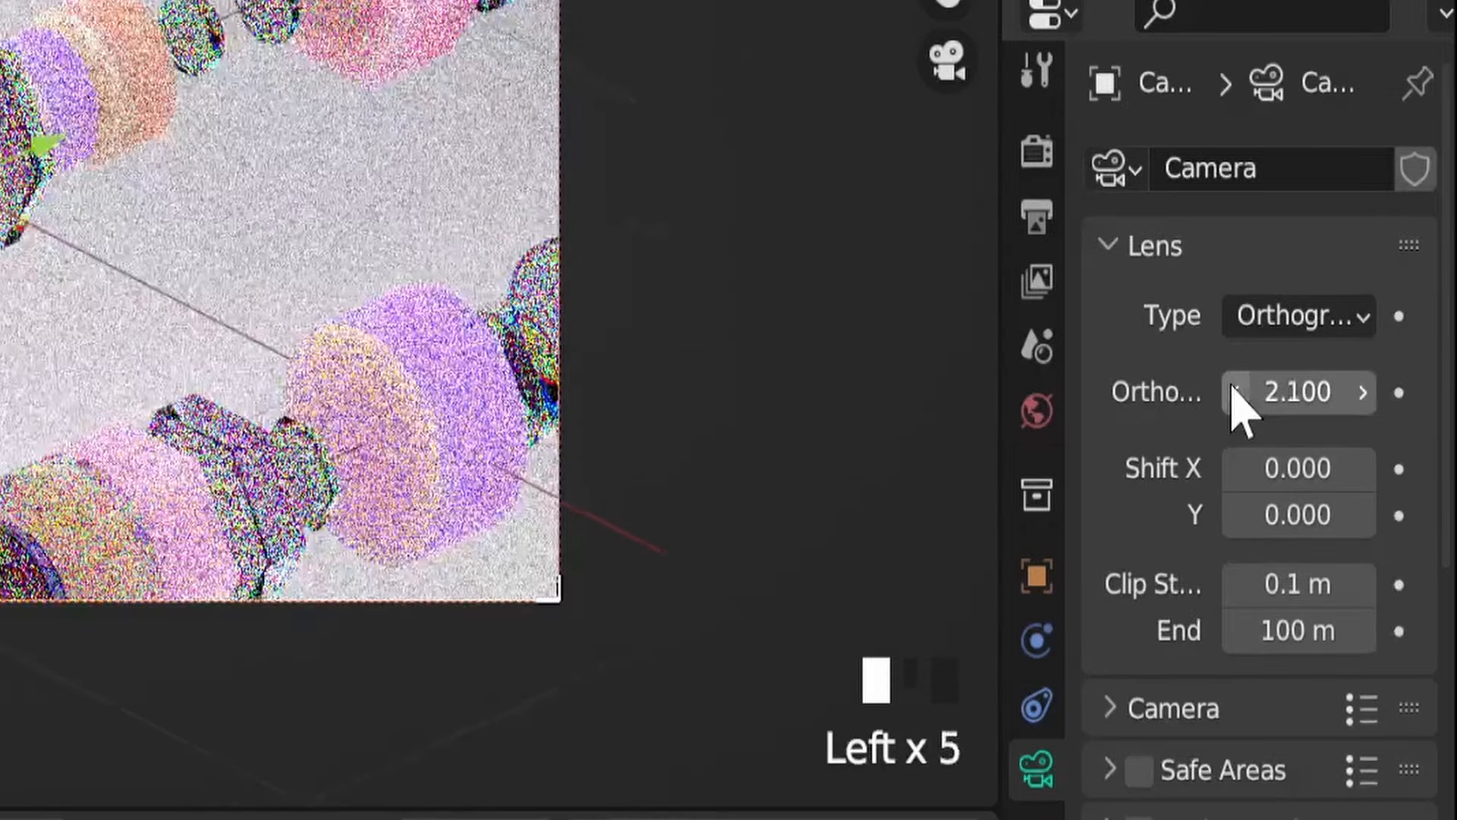
pyautogui.click(1234, 392)
pyautogui.click(1235, 392)
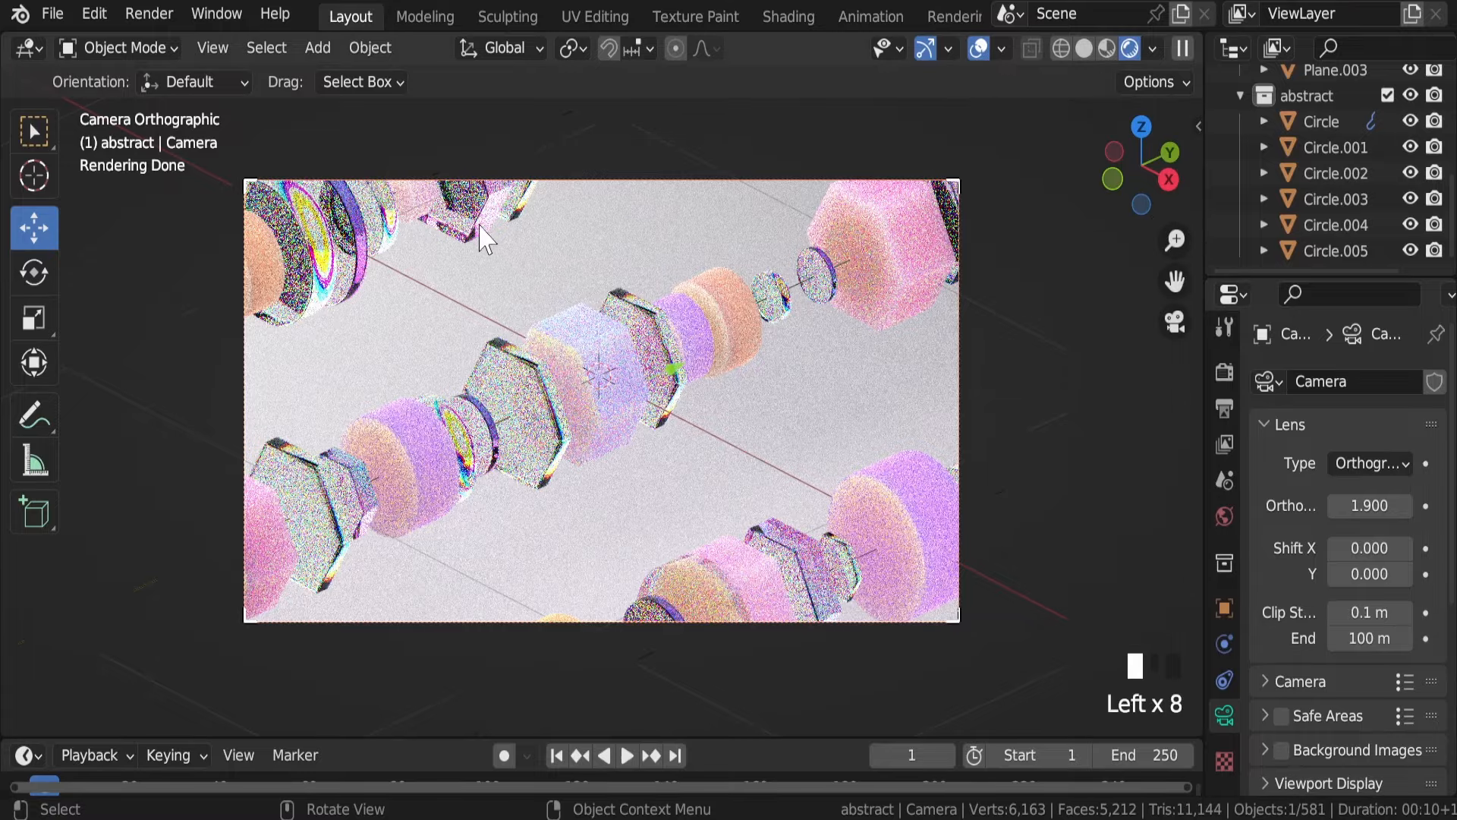
# Move the upper strand, NurbsPath.002, about 0.3 m along the X axis towards the middle strand and save the file
pyautogui.click(387, 216)
pyautogui.press('g')
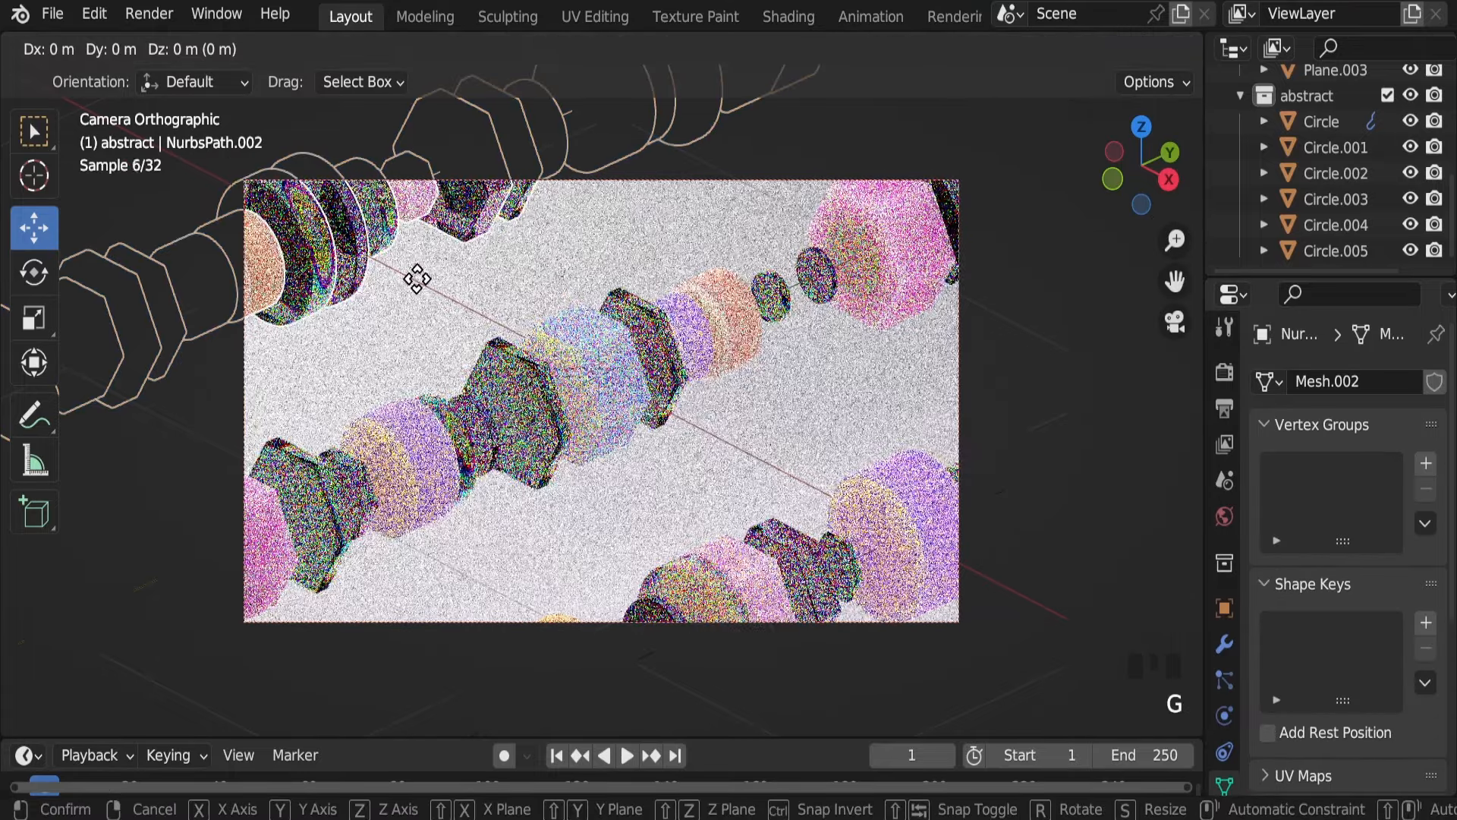
pyautogui.press('x')
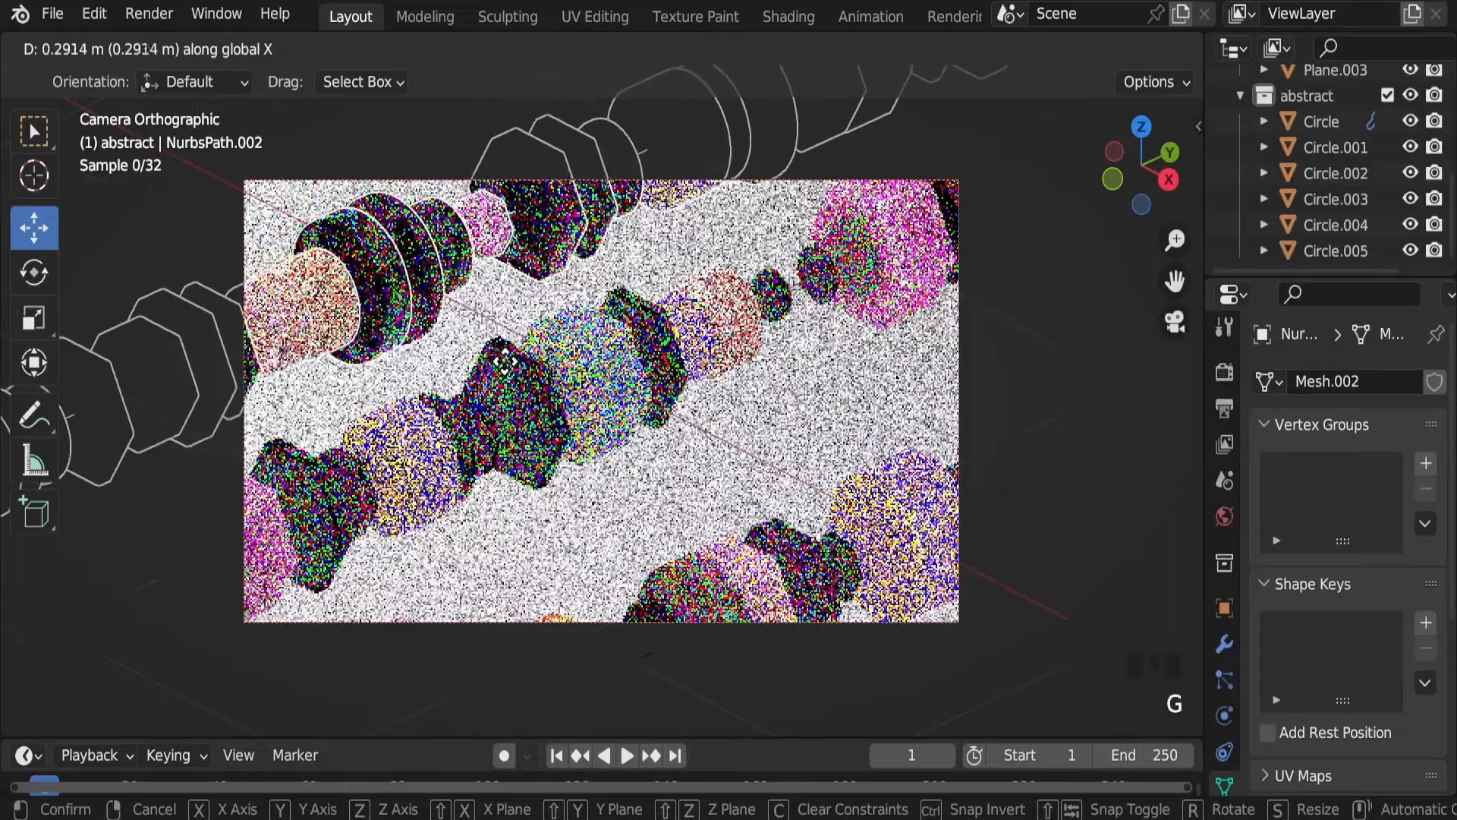
pyautogui.click(511, 376)
pyautogui.hotkey('ctrl', 's')
# Move the lower strand, NurbsPath.001, about -0.34 m along the X axis towards the middle strand and save the file
pyautogui.click(802, 565)
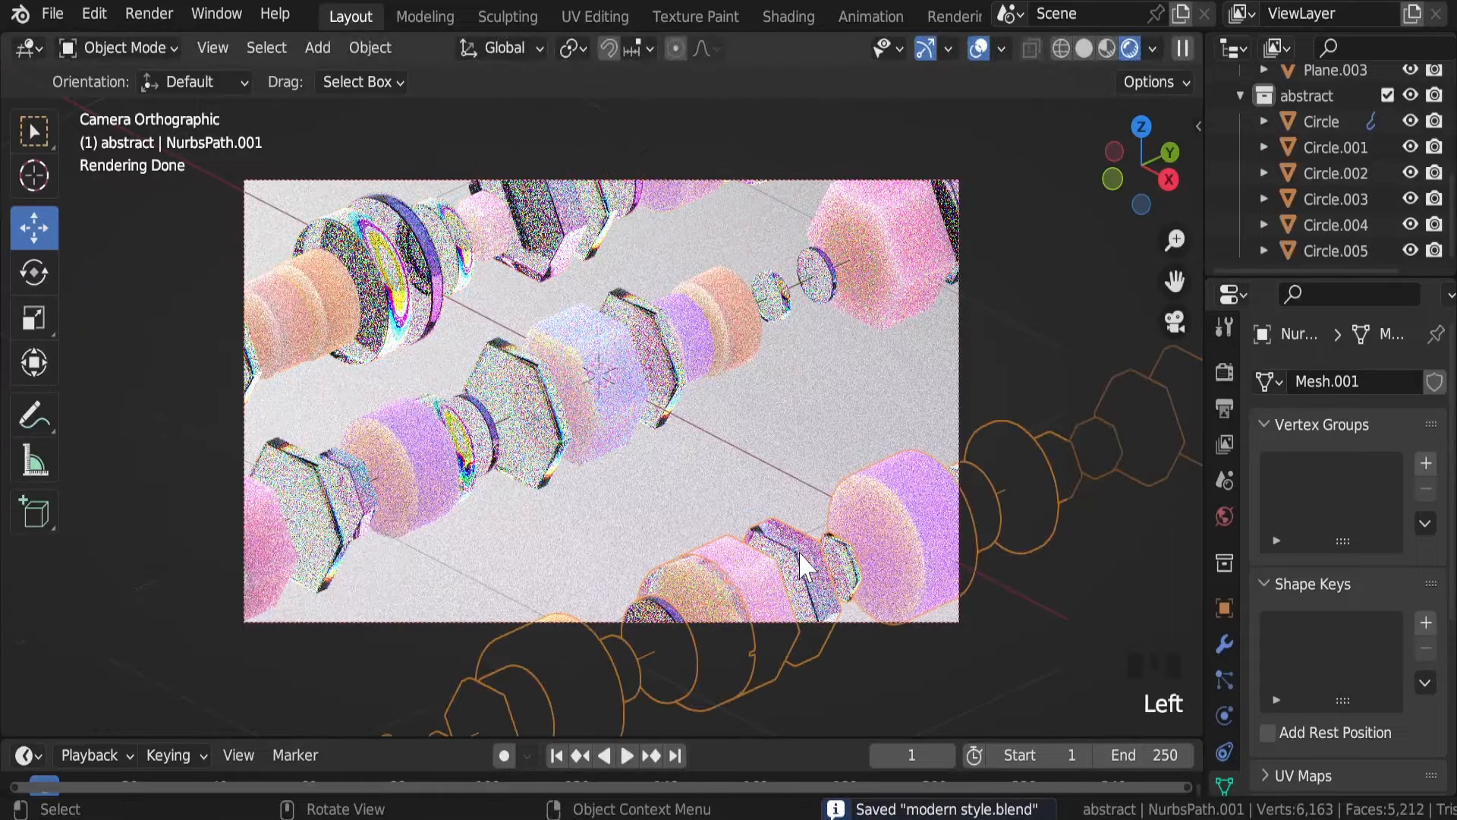
pyautogui.press('g')
pyautogui.press('x')
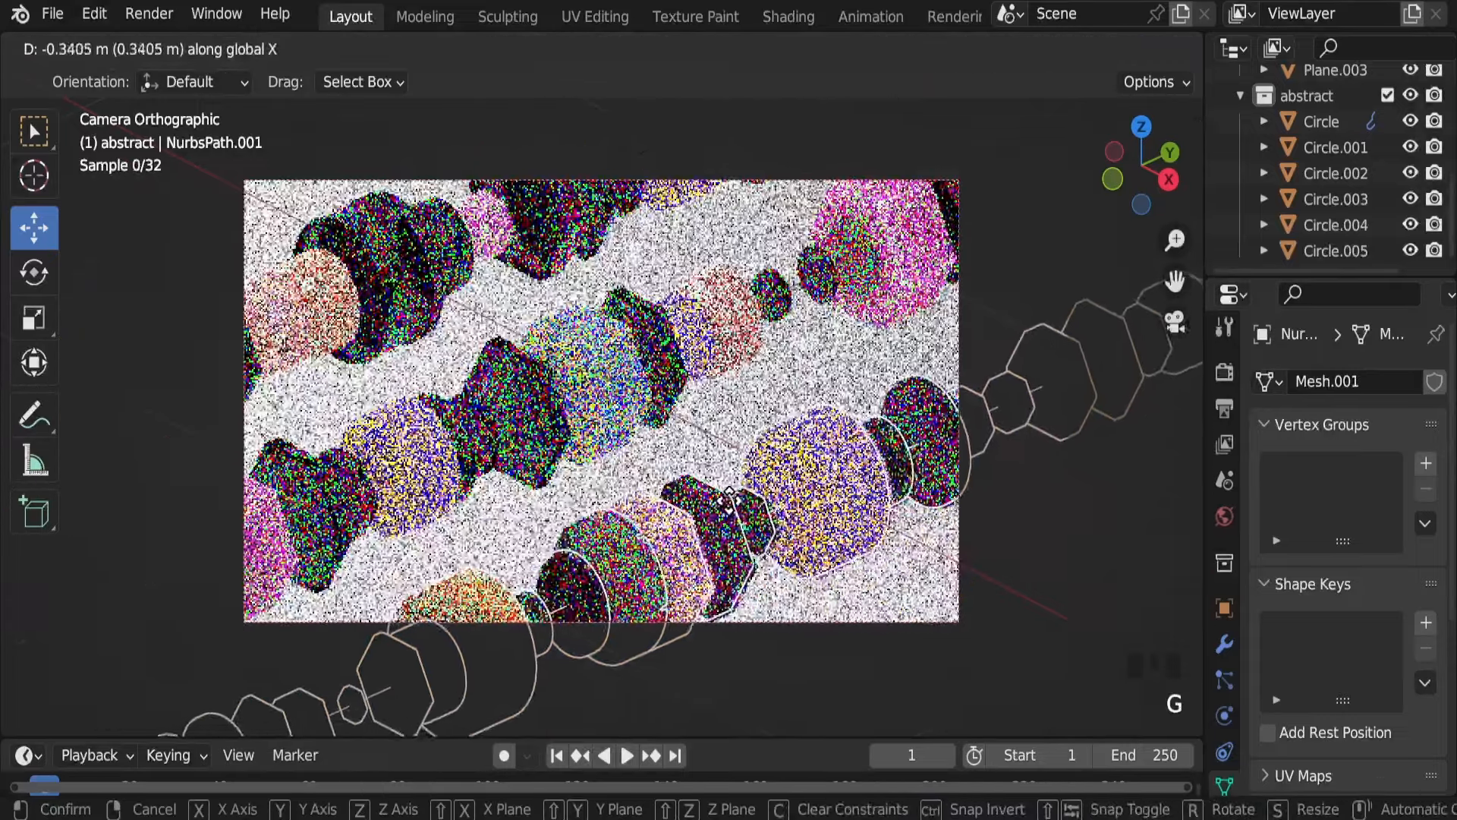
pyautogui.click(721, 498)
pyautogui.hotkey('ctrl', 's')
pyautogui.click(806, 384)
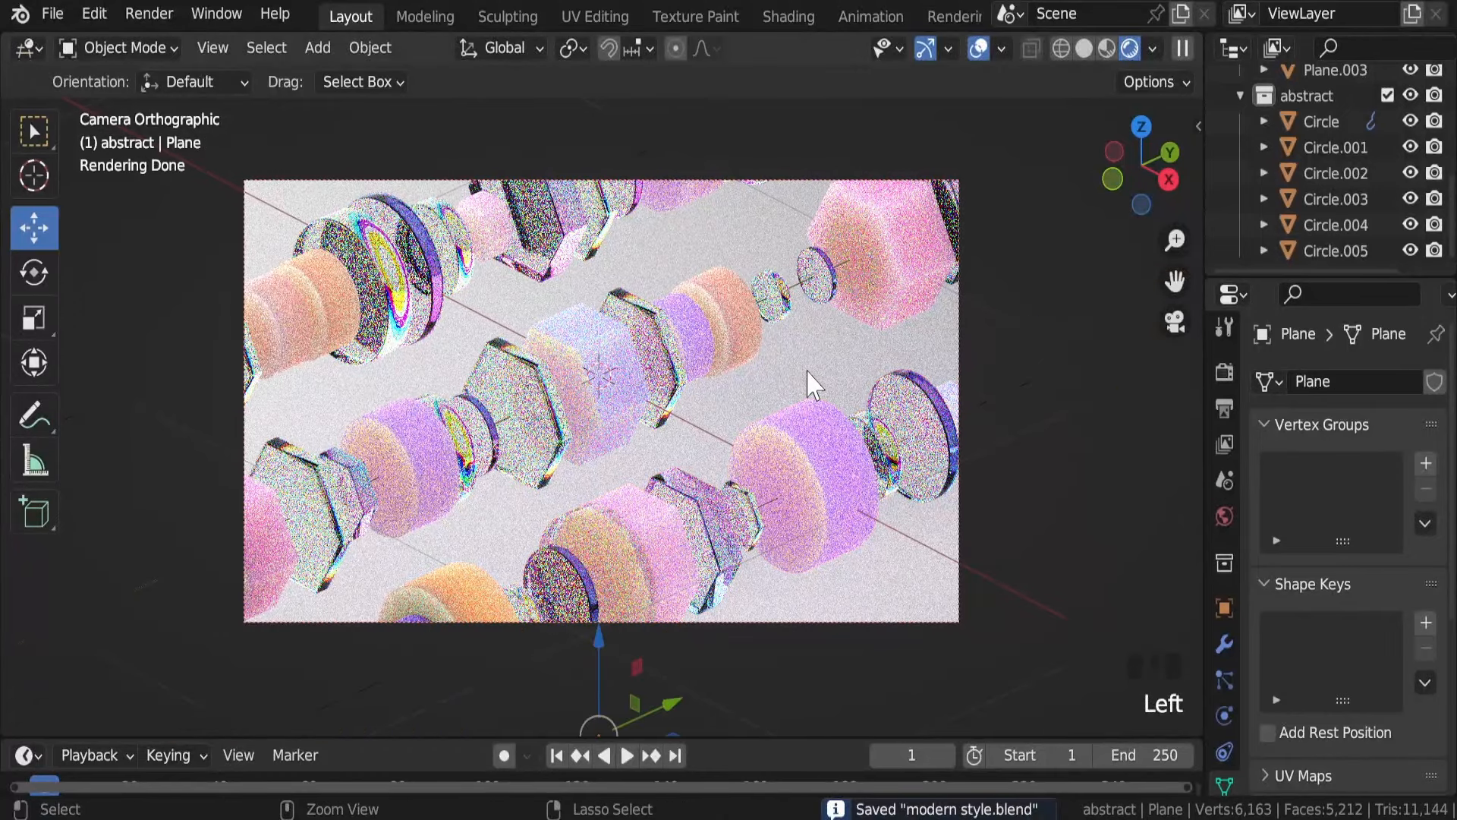
pyautogui.hotkey('ctrl', 's')
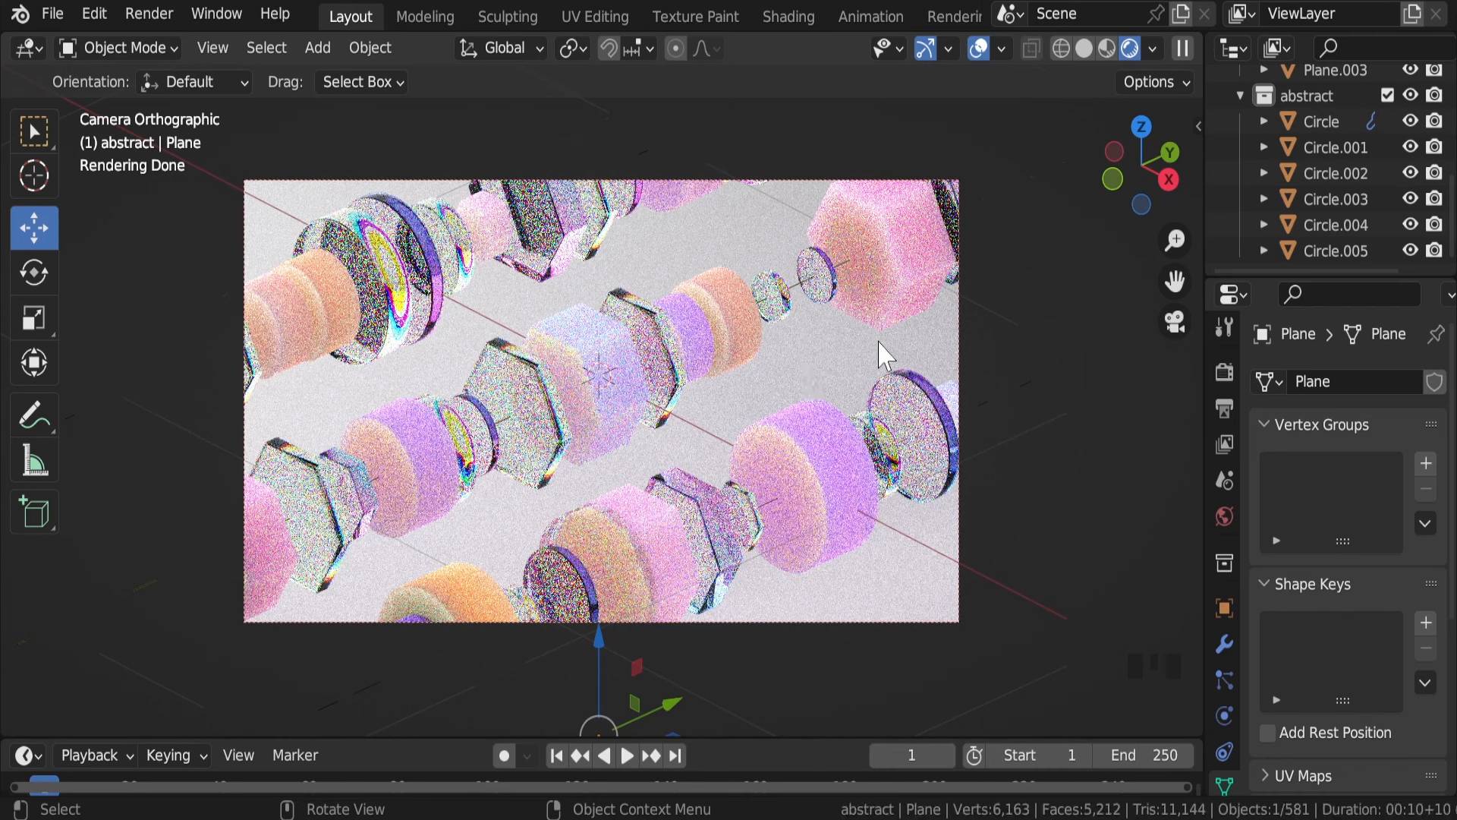
# Turn off the viewport gizmos and overlays for a clean view of the composition
pyautogui.click(842, 366)
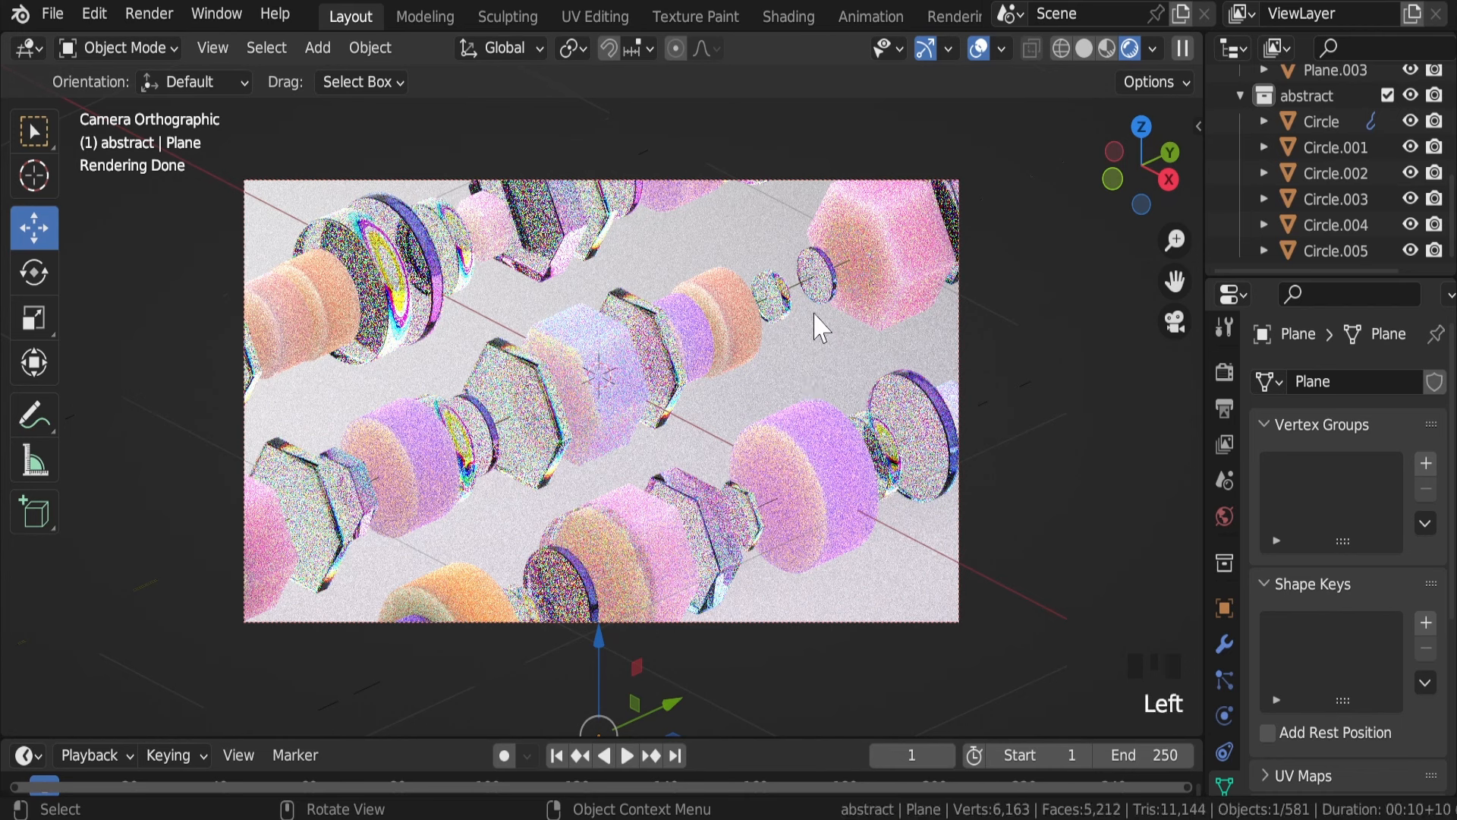
pyautogui.click(920, 47)
pyautogui.click(979, 47)
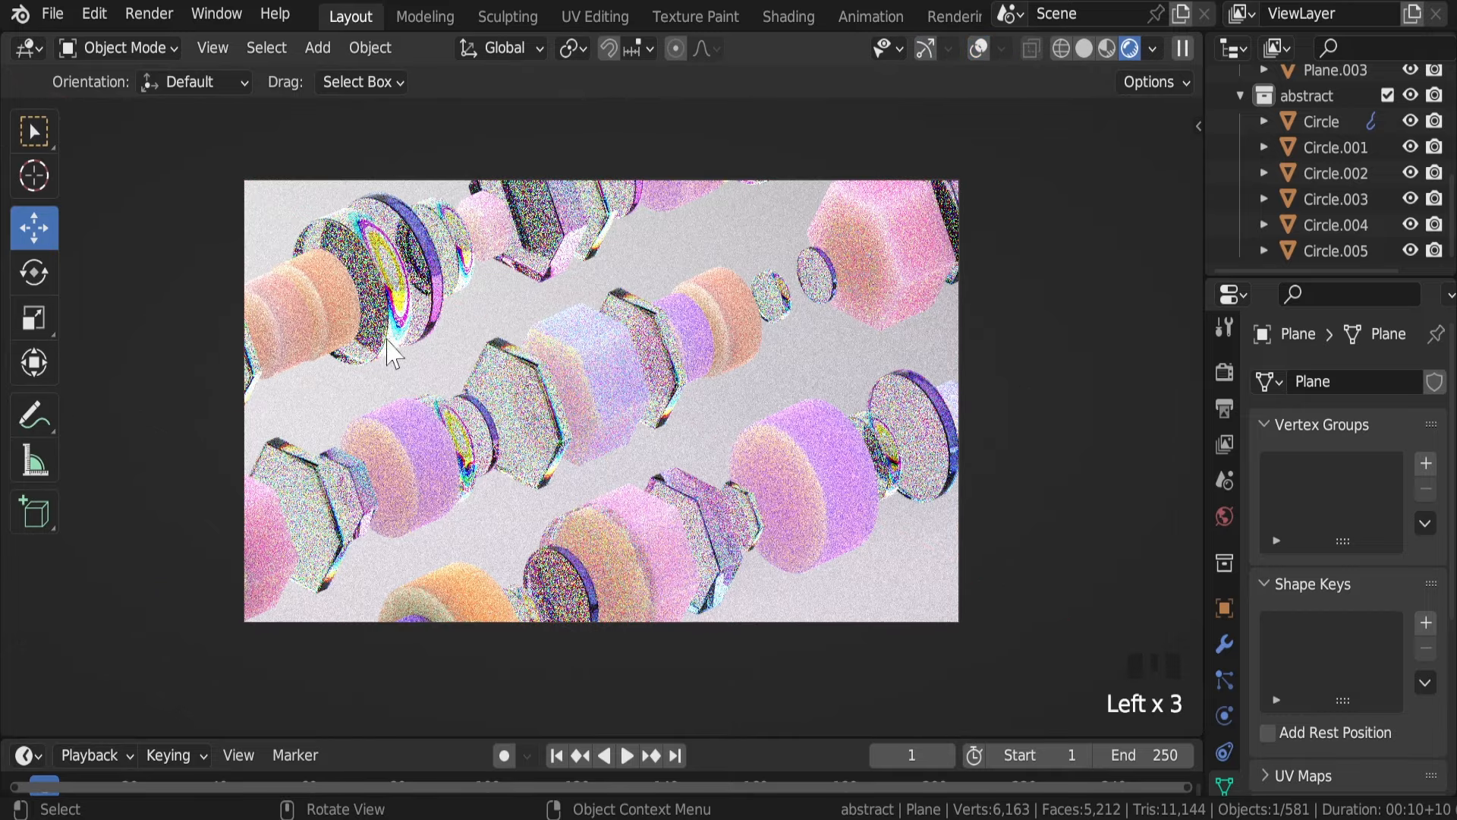
pyautogui.scroll(1, 497, 421)
pyautogui.scroll(-1, 497, 422)
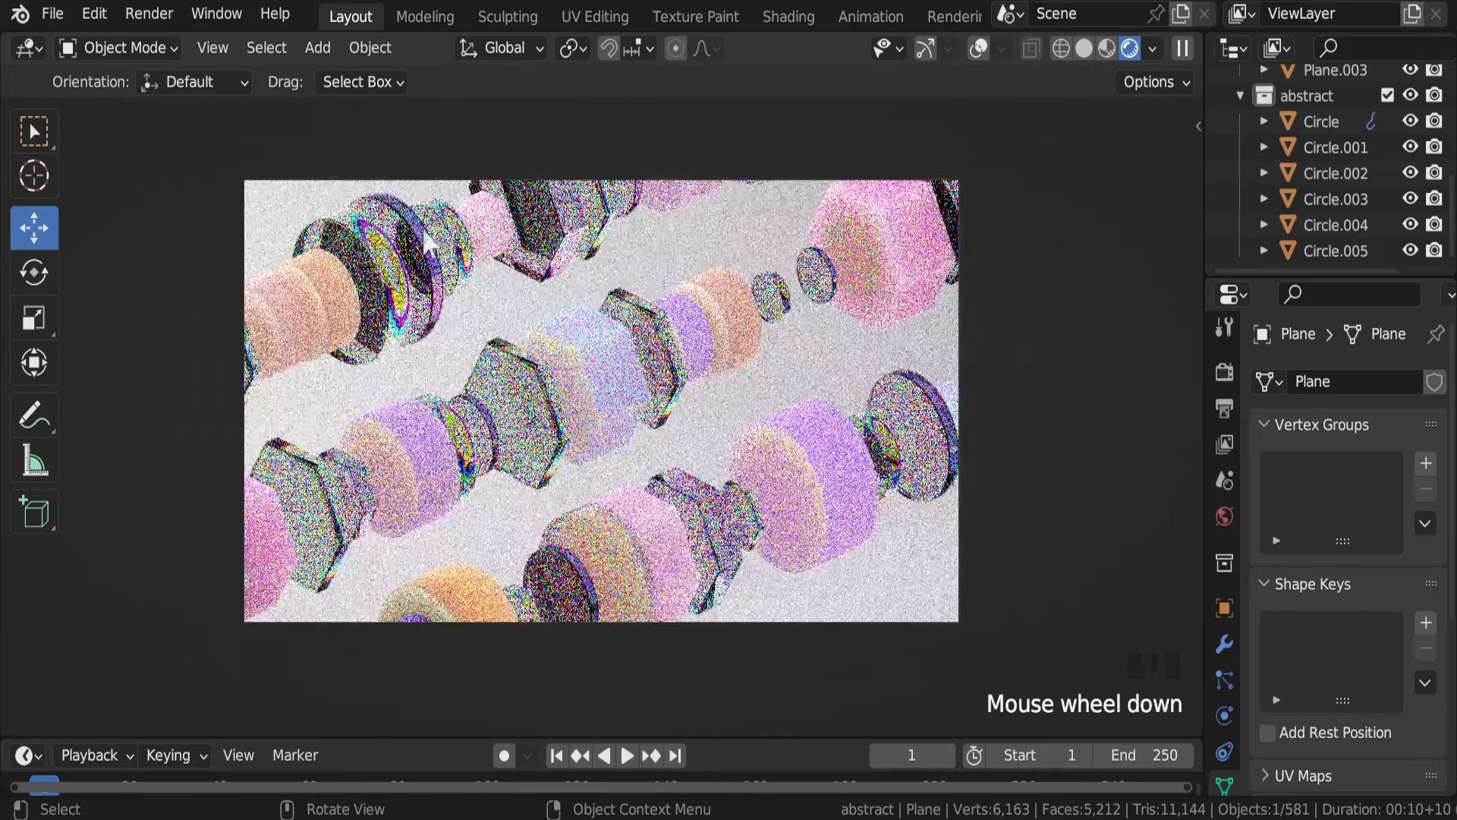
# Render the still image and switch to the Rendering workspace to follow it
pyautogui.click(157, 17)
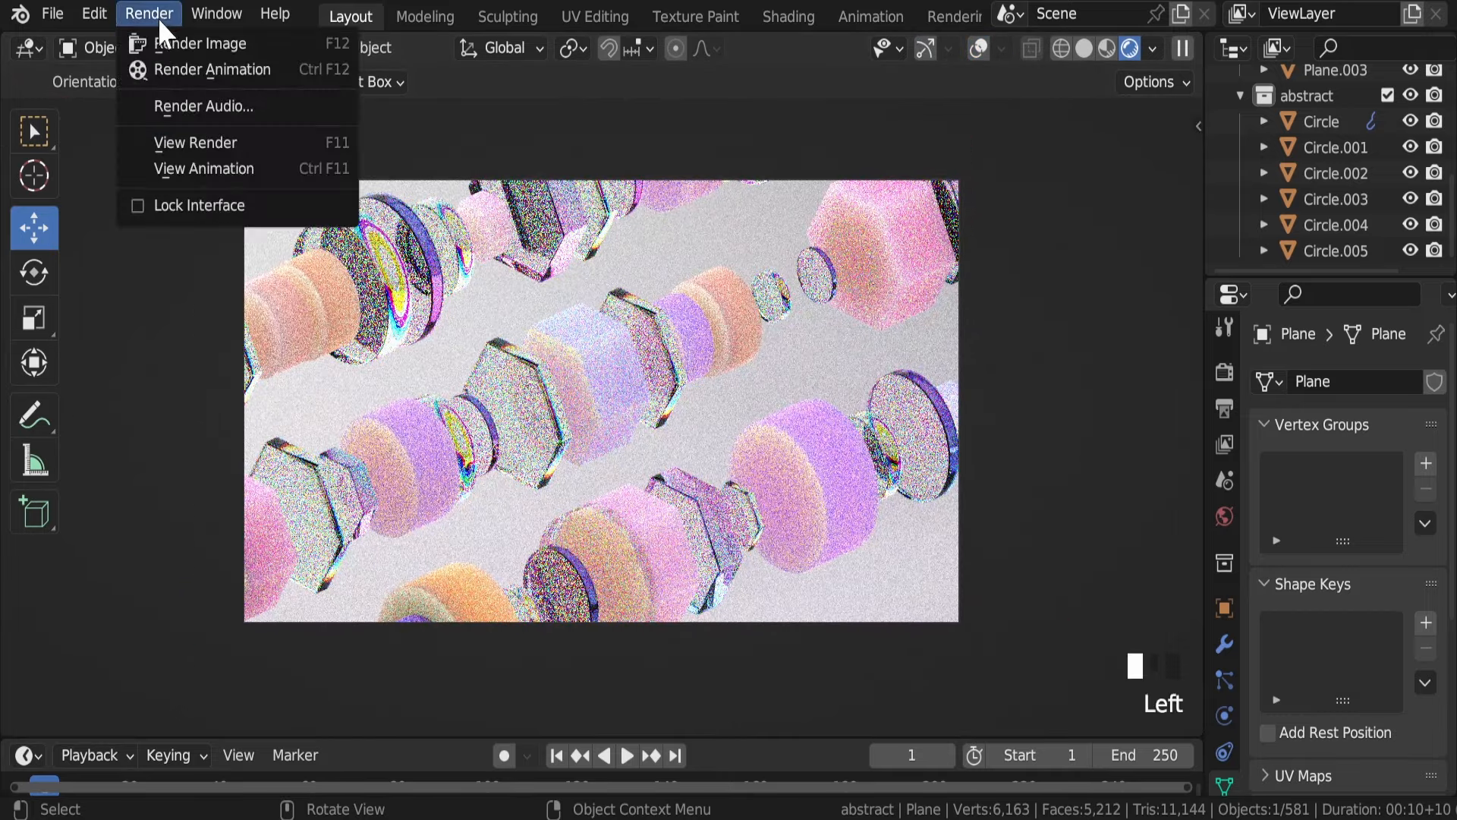
pyautogui.click(206, 39)
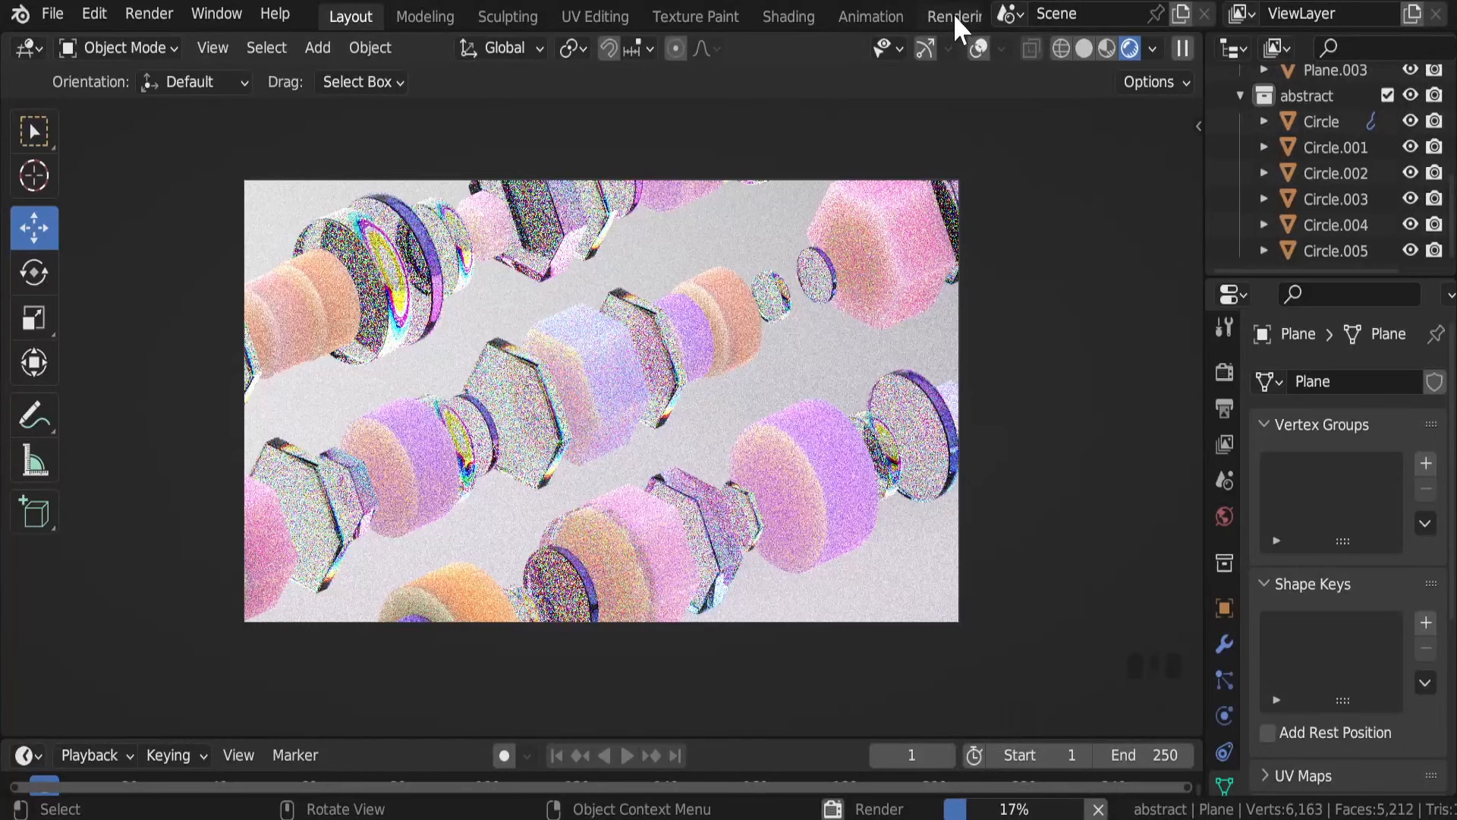
pyautogui.click(953, 14)
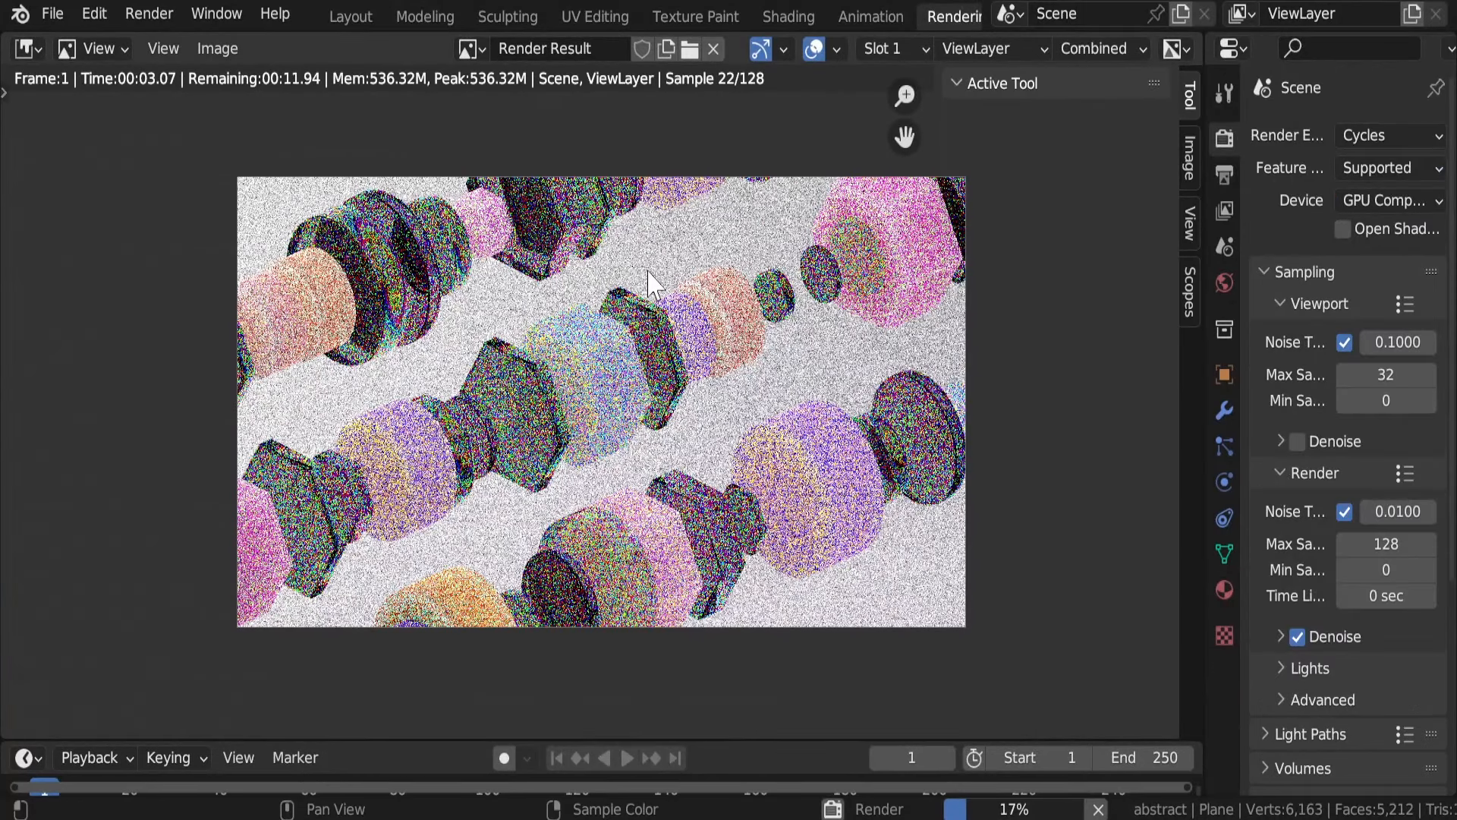
# Examine the render's glass dispersion and subsurface colours up close and in full frame
pyautogui.scroll(3, 653, 285)
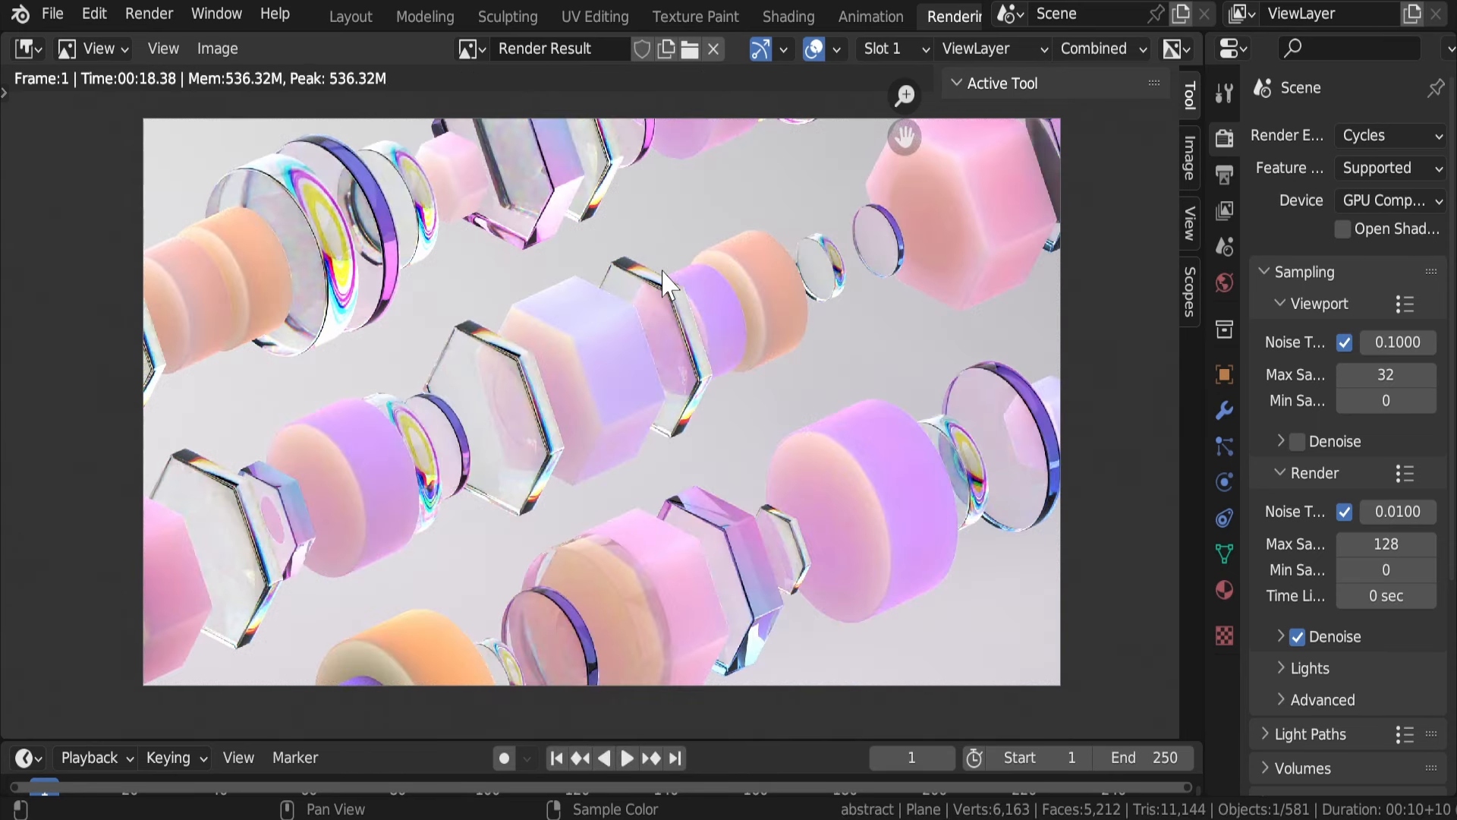
pyautogui.scroll(1, 699, 379)
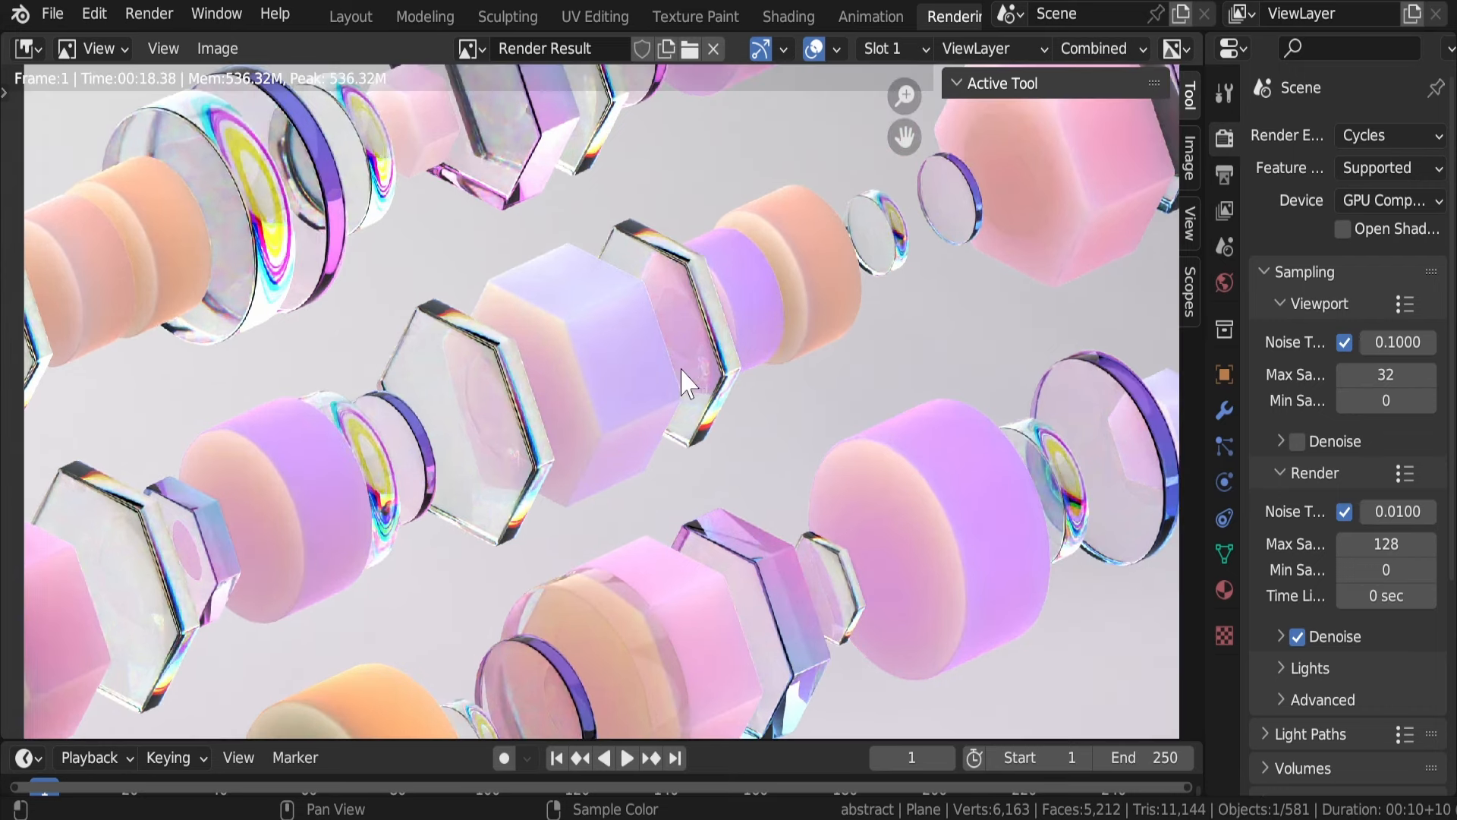
pyautogui.scroll(3, 398, 370)
pyautogui.scroll(-4, 397, 371)
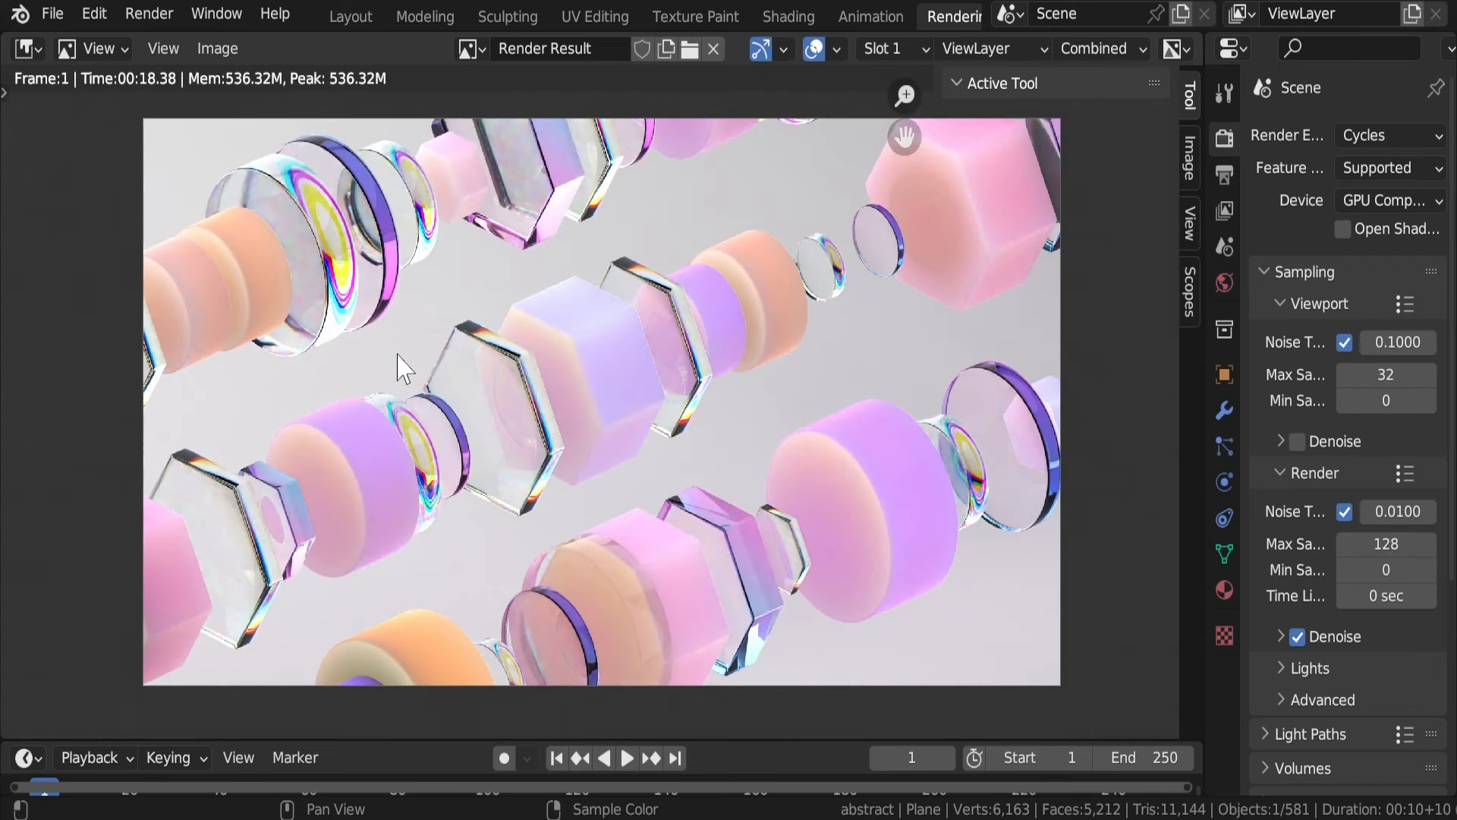
pyautogui.scroll(1, 398, 370)
pyautogui.scroll(-2, 486, 345)
pyautogui.scroll(1, 485, 343)
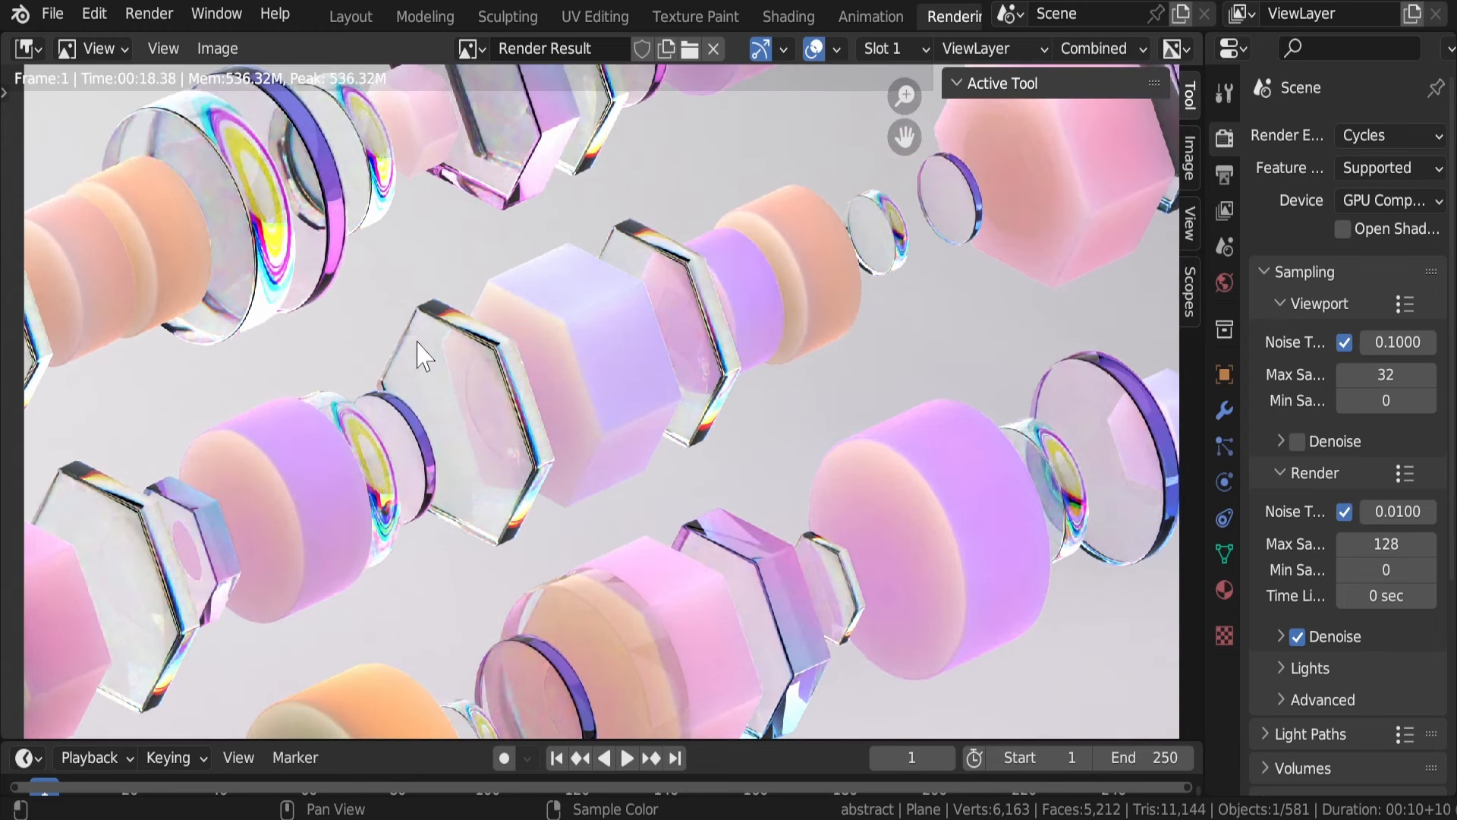
pyautogui.scroll(-1, 422, 353)
pyautogui.scroll(1, 425, 354)
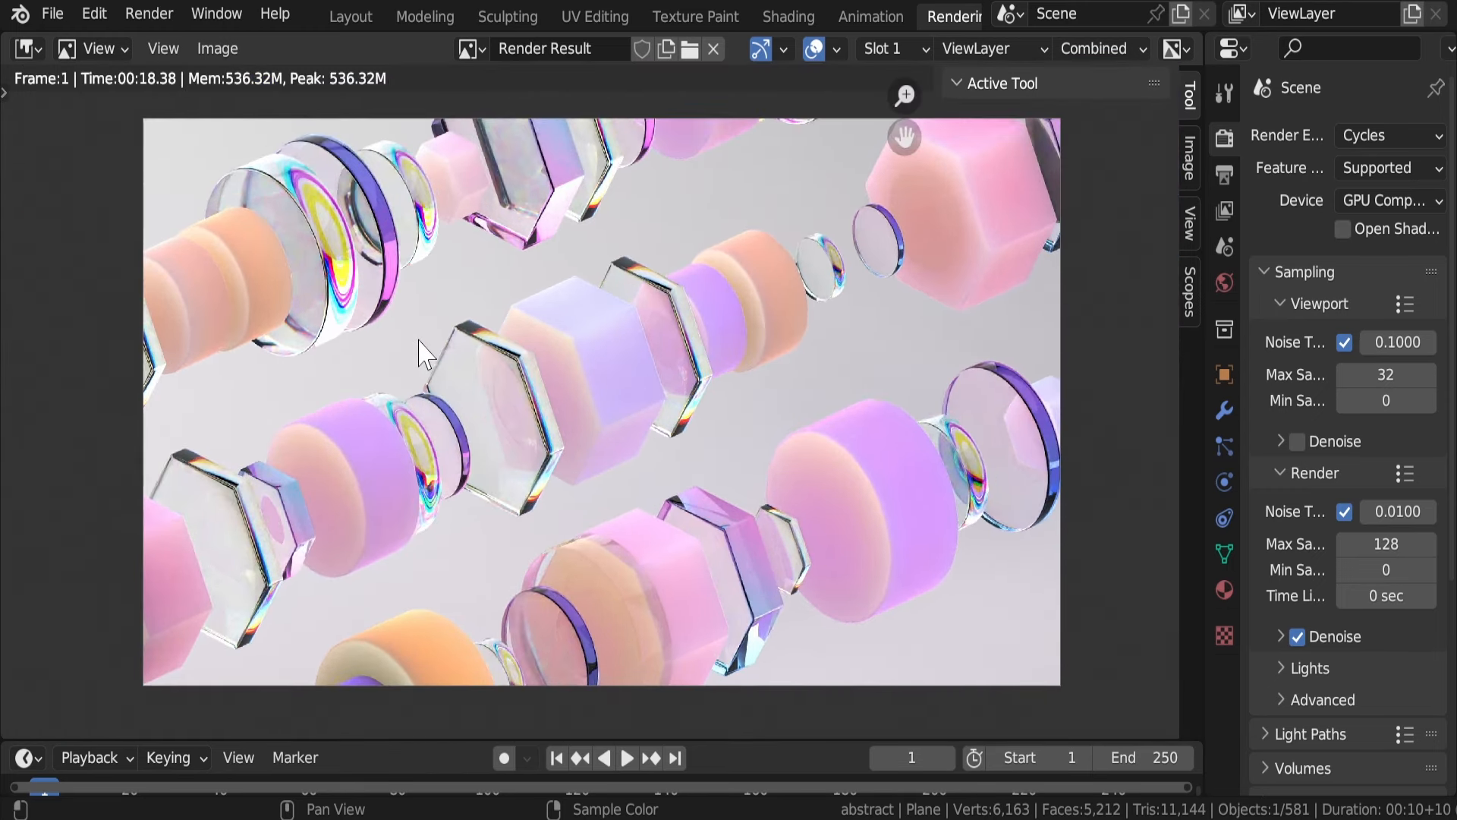